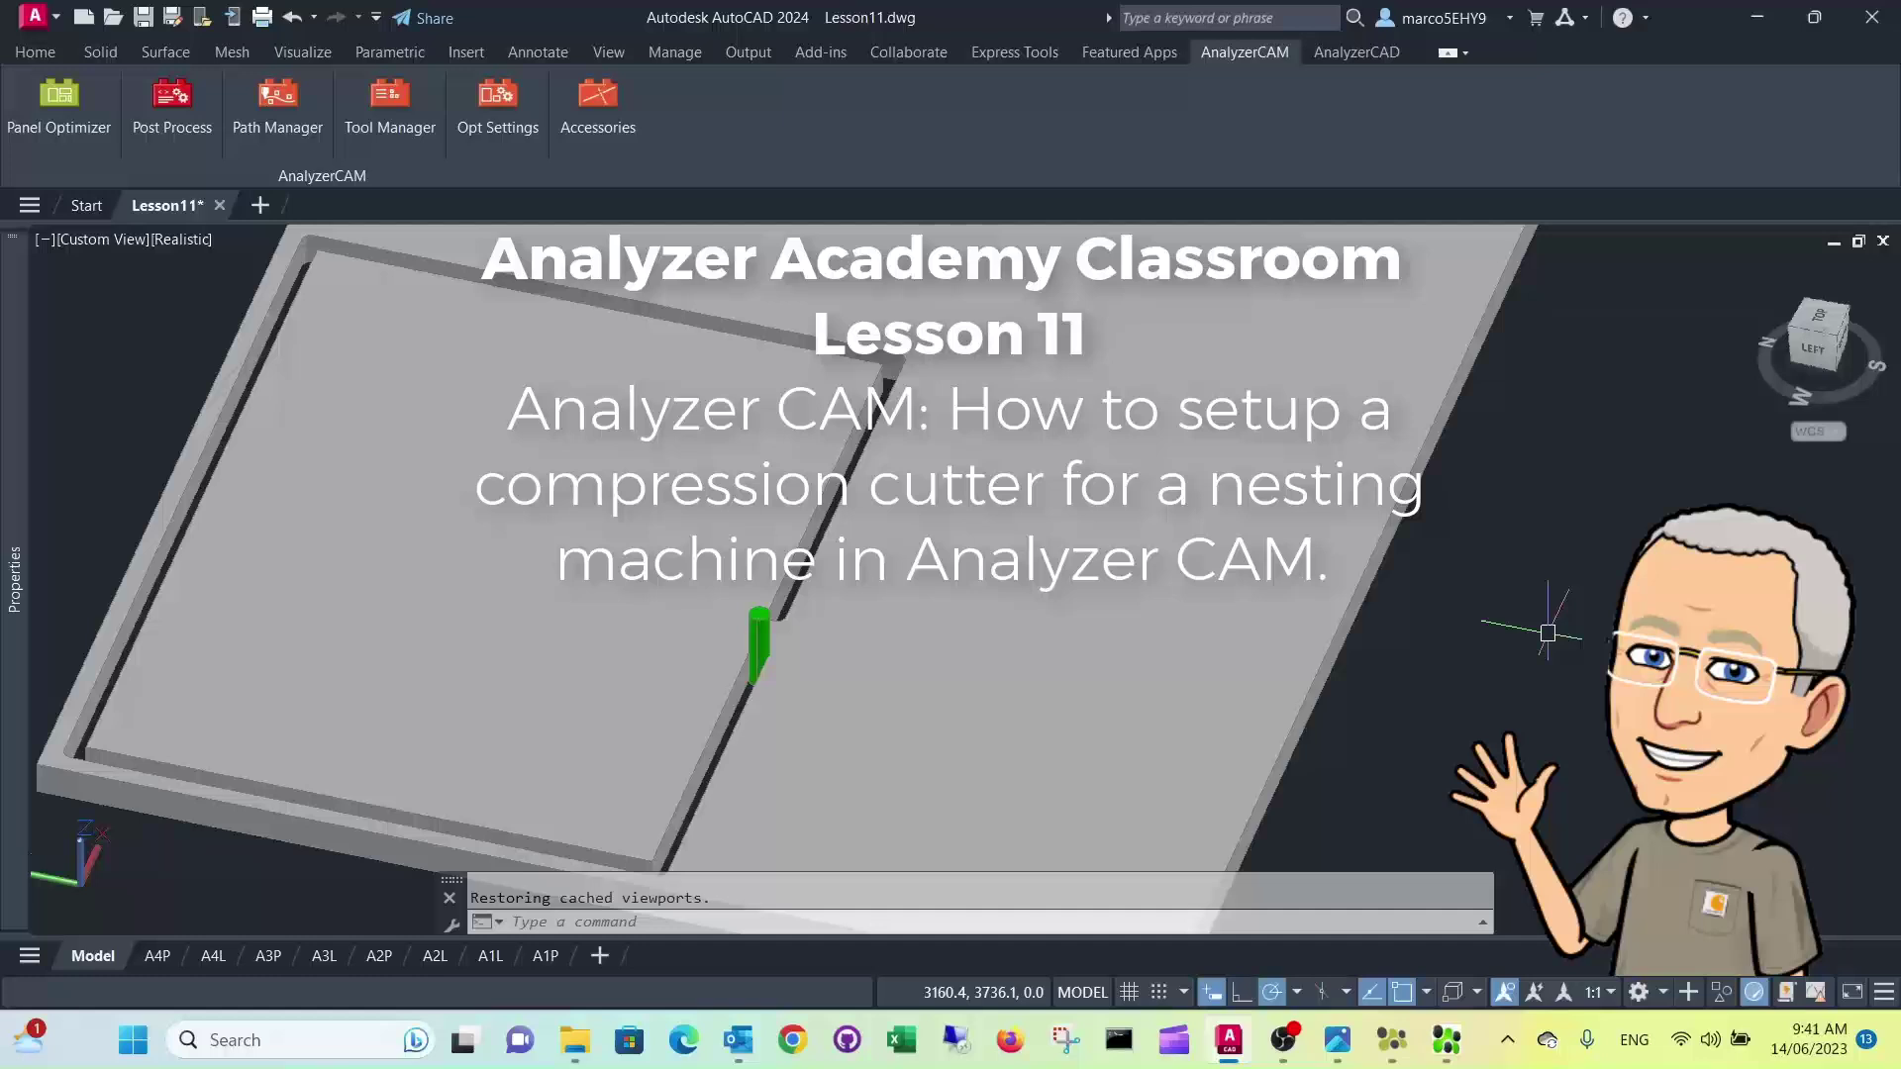
Open the toolpath library and compare its 10 mm compression paths with the DXF Nesting Router Tool Defaults in Analyzer Questionnaire Designer.
key(ctrl+a)
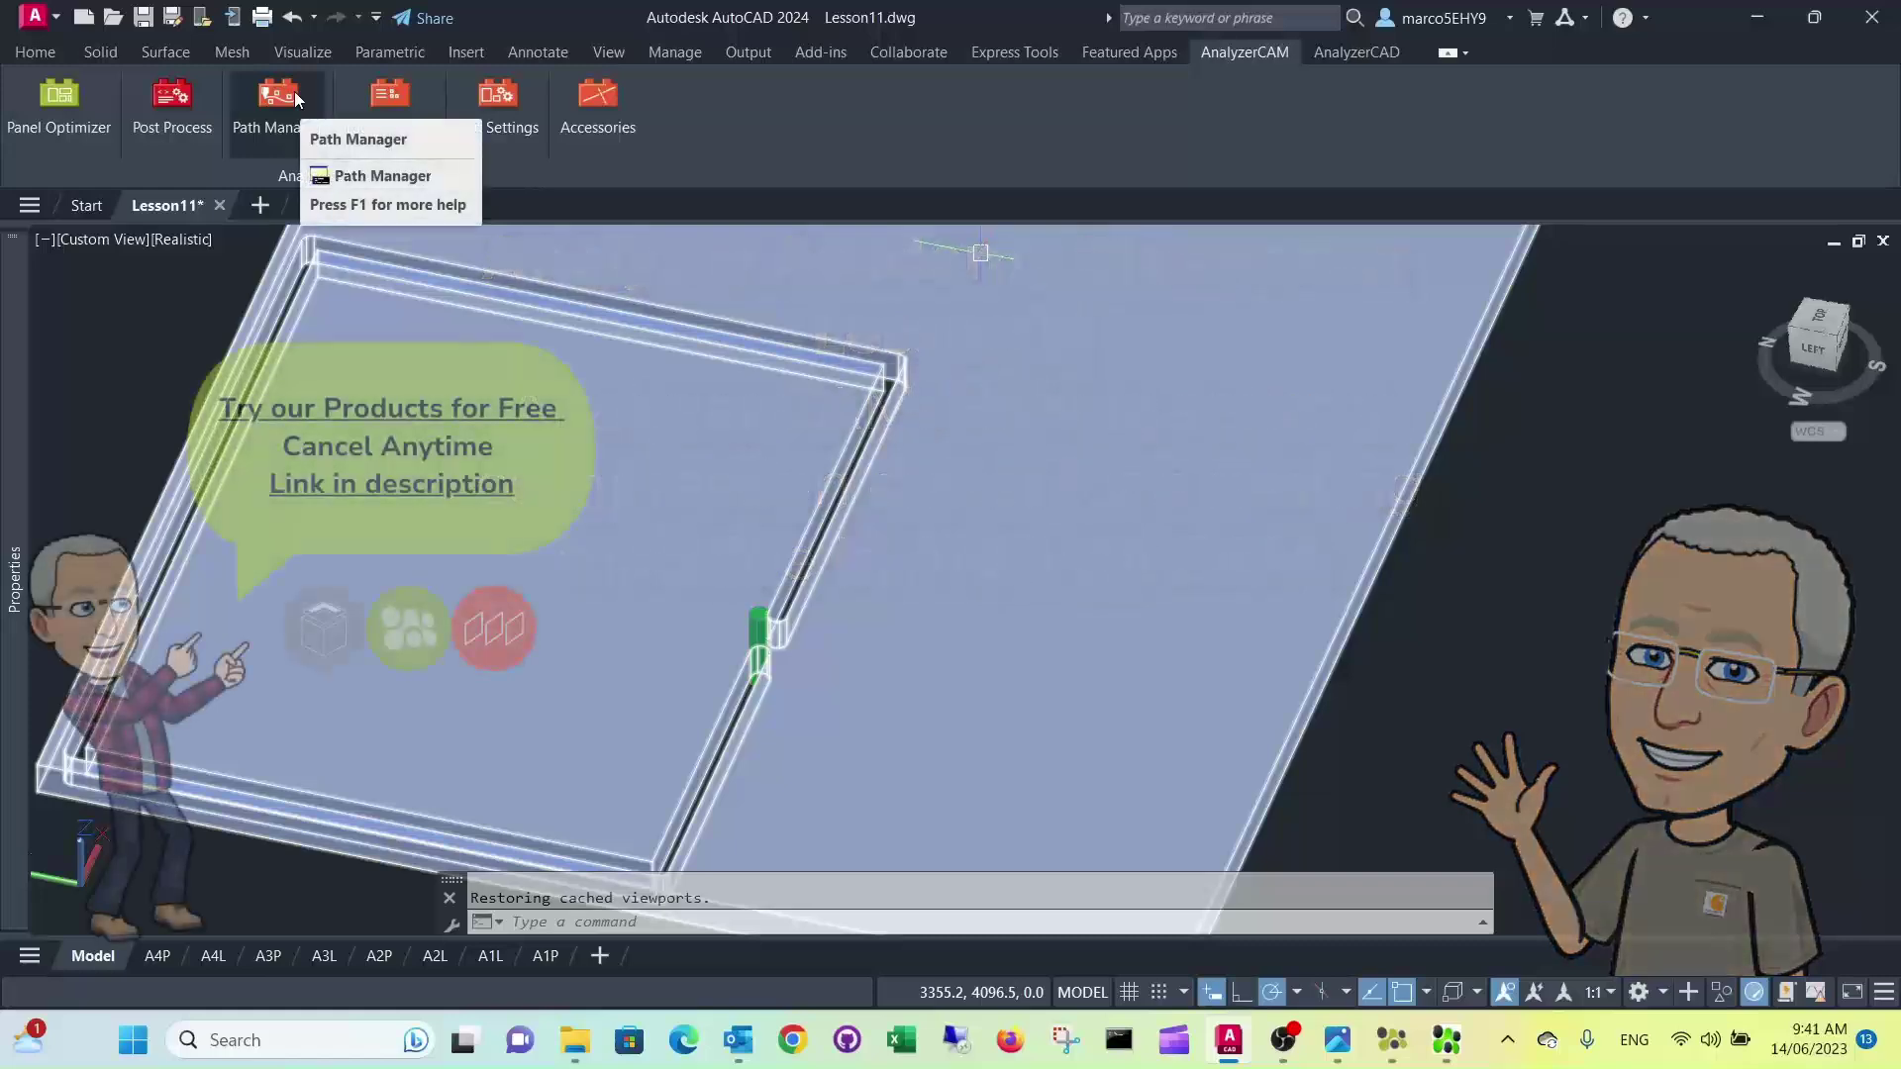
click(278, 97)
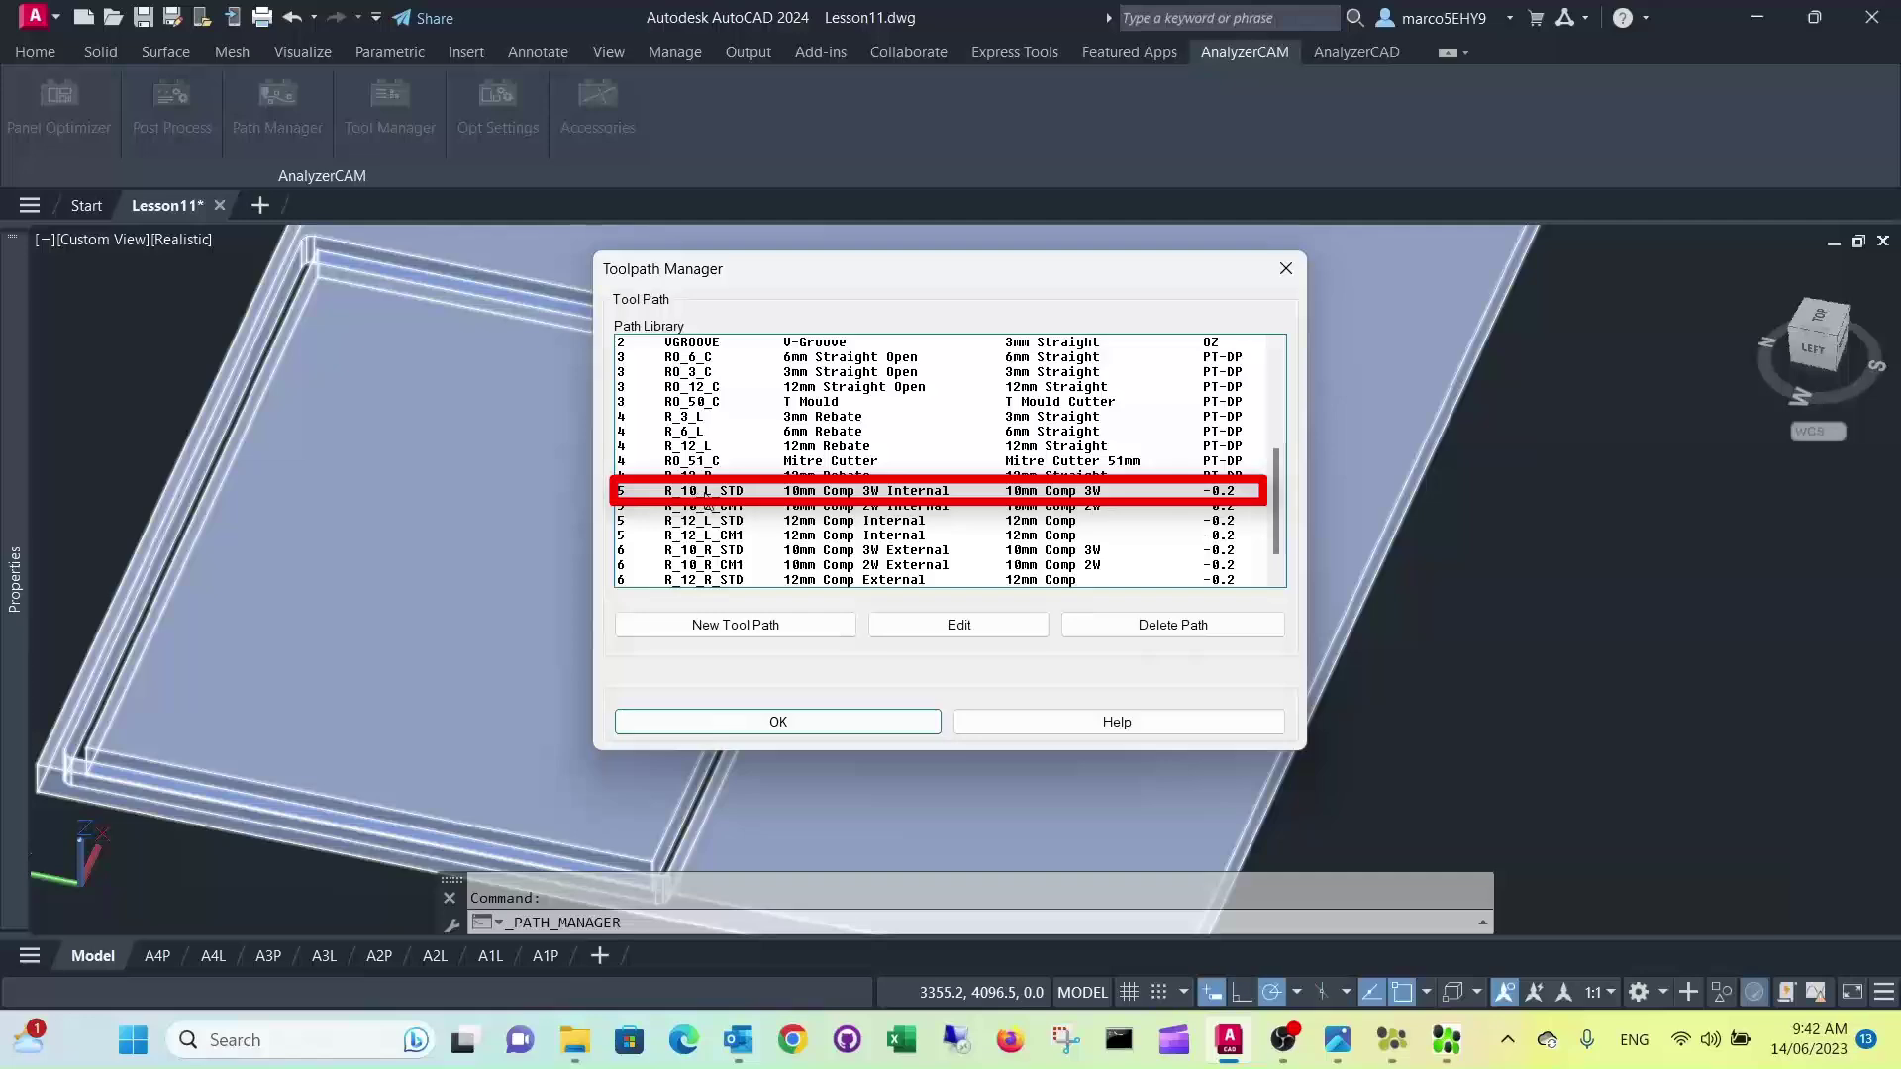
click(1447, 1040)
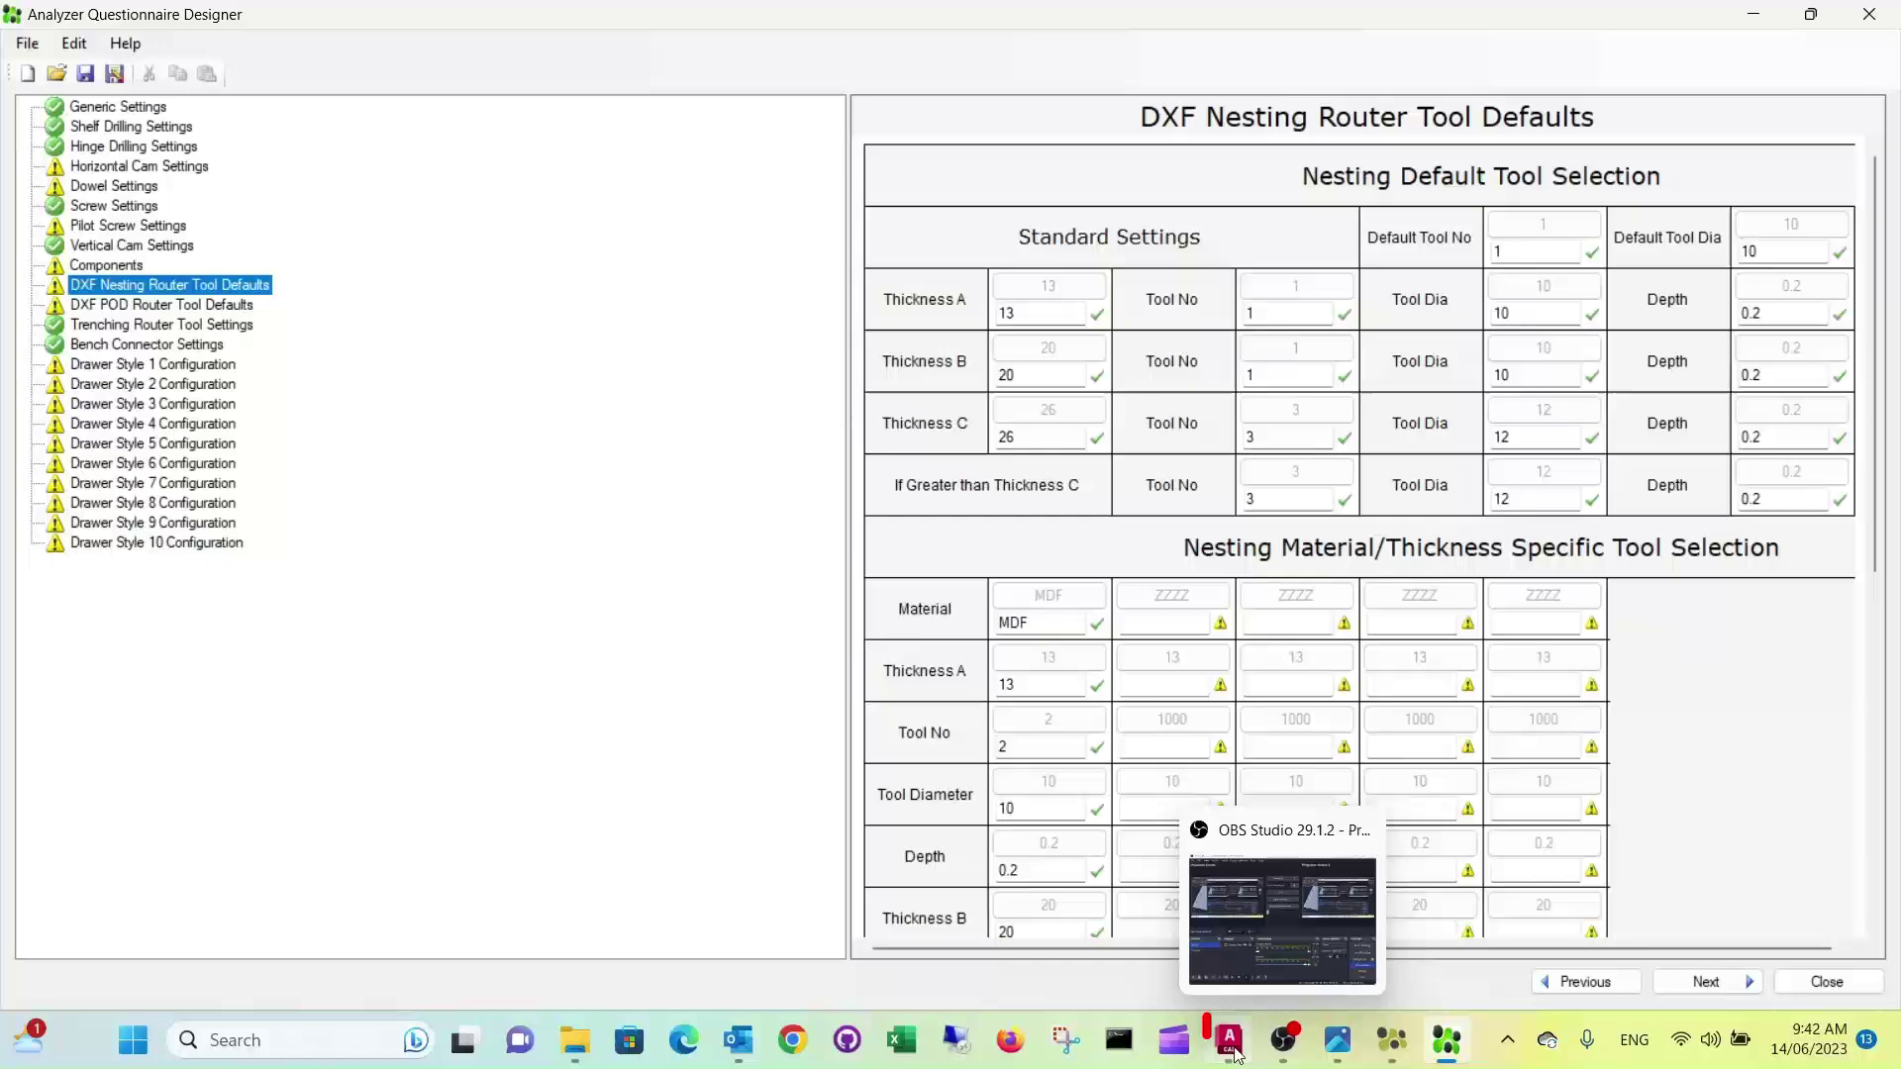
mouse_move(1228, 1051)
click(1163, 971)
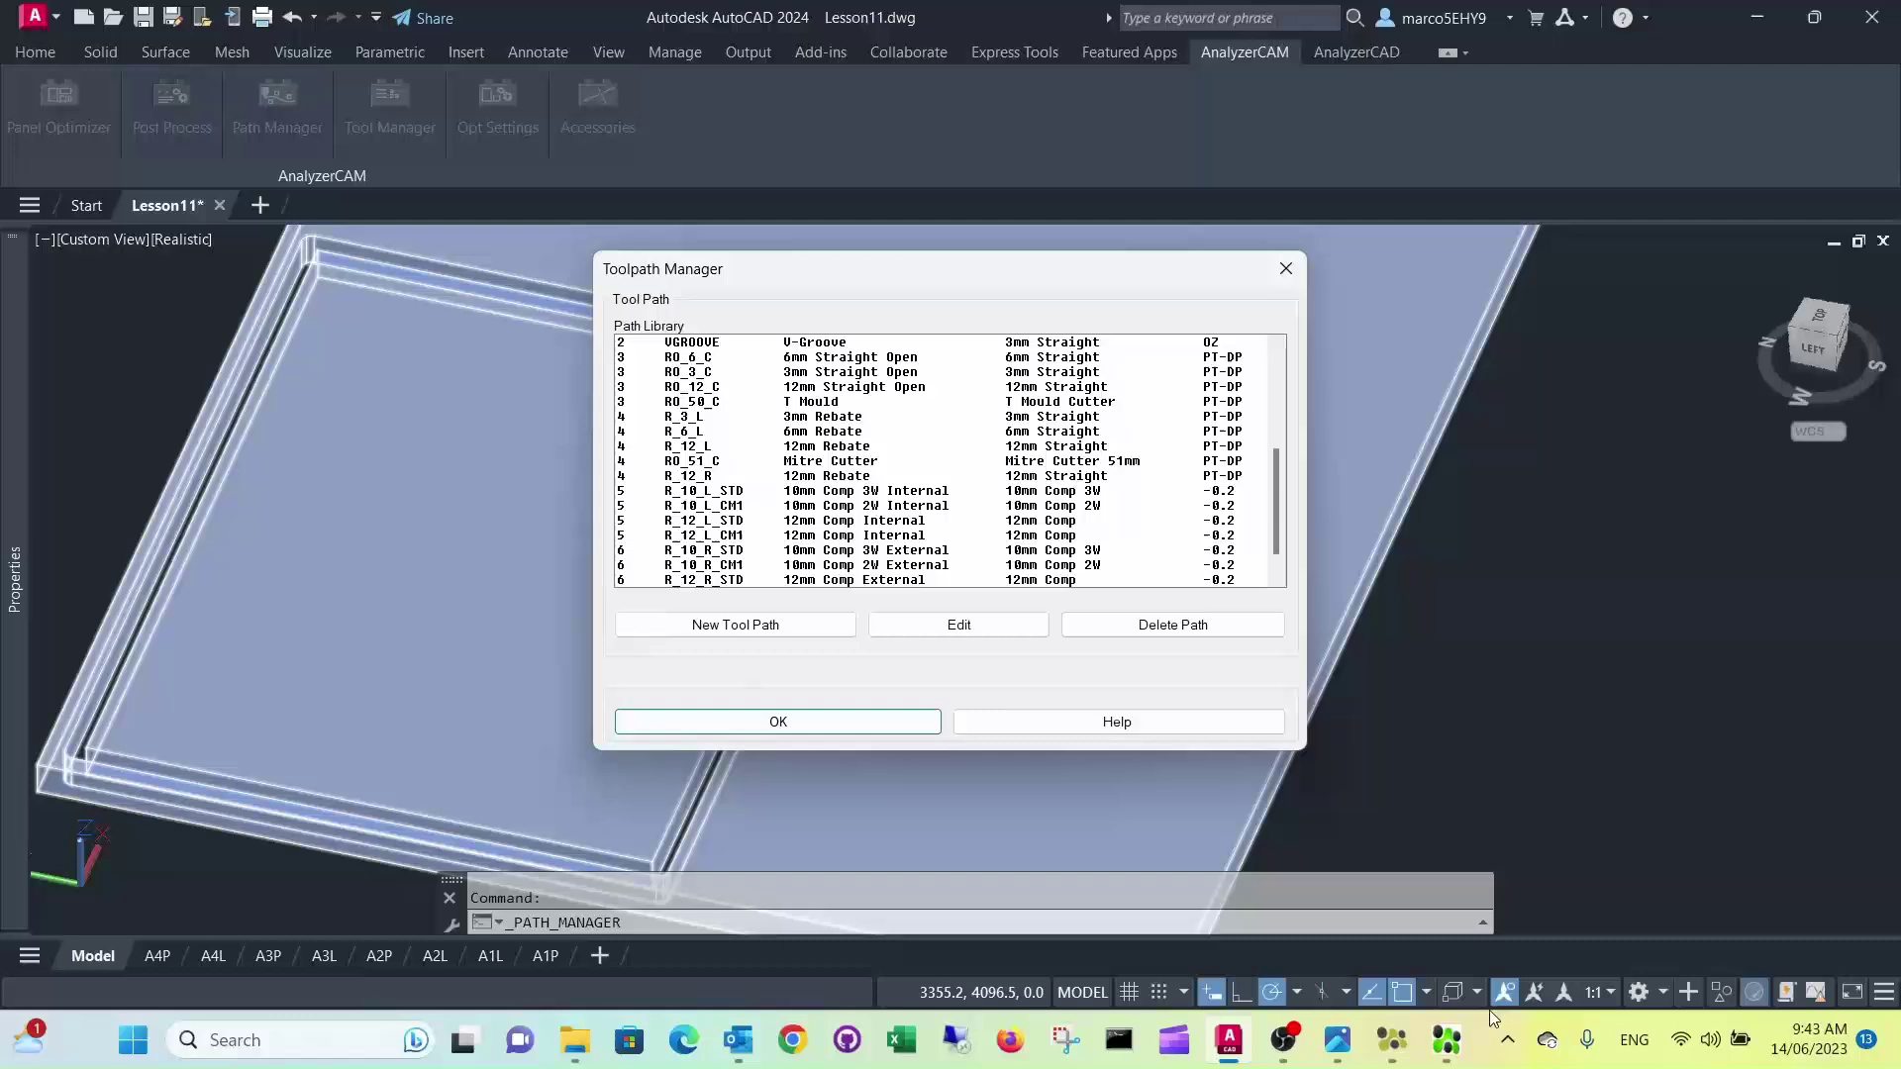
click(1447, 1040)
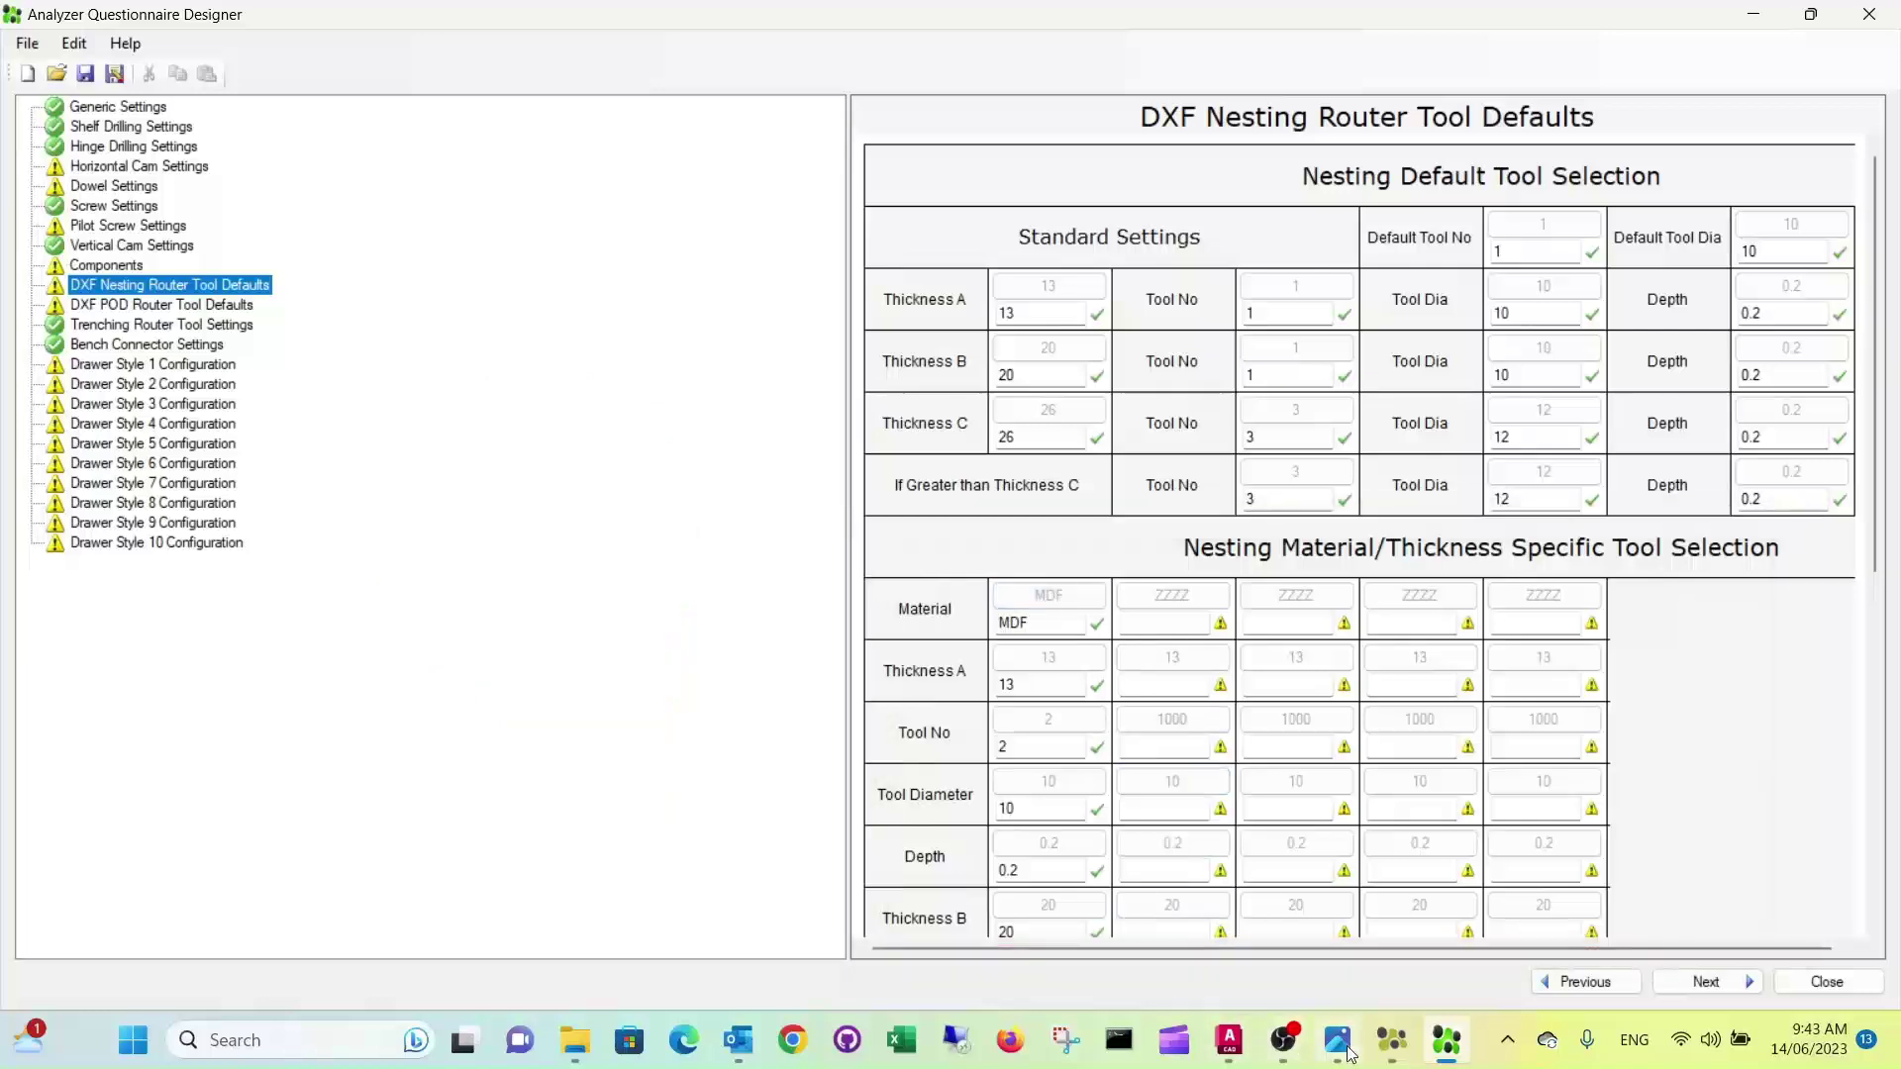
mouse_move(1392, 1040)
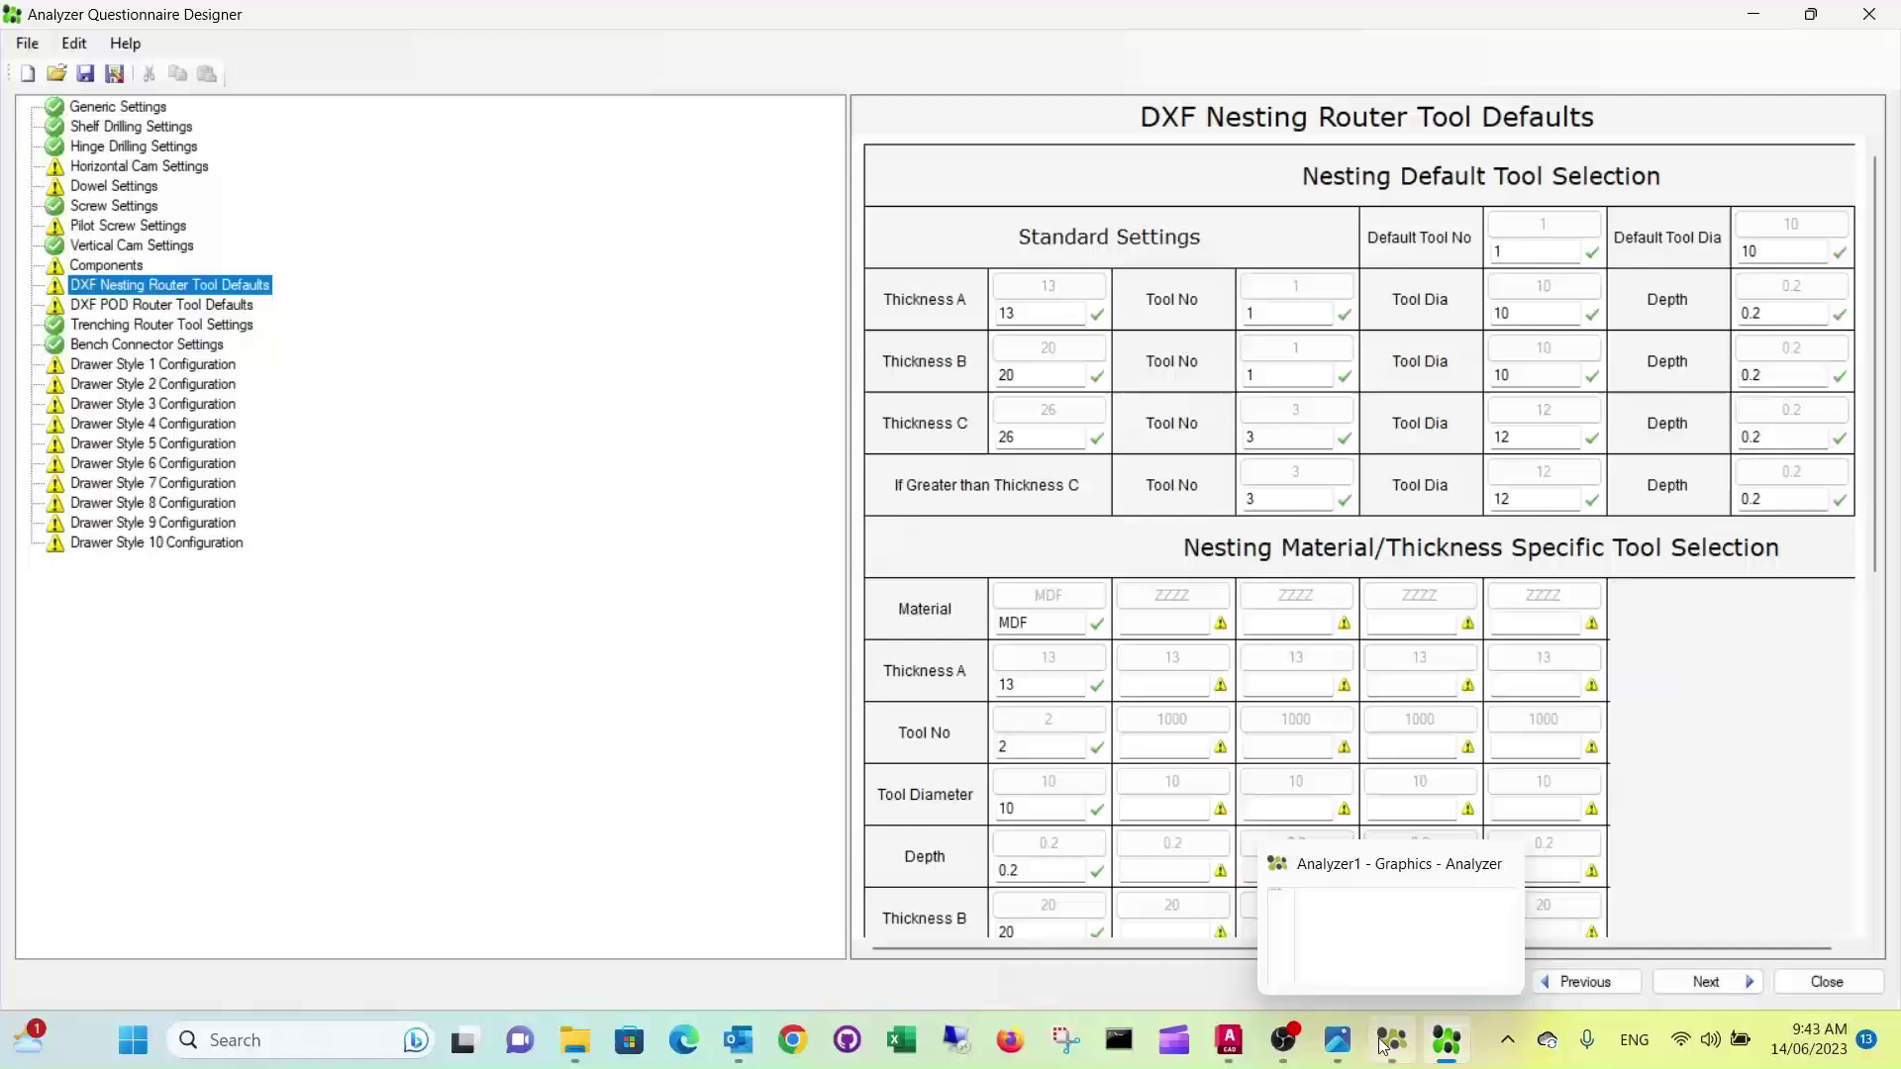
click(1229, 1040)
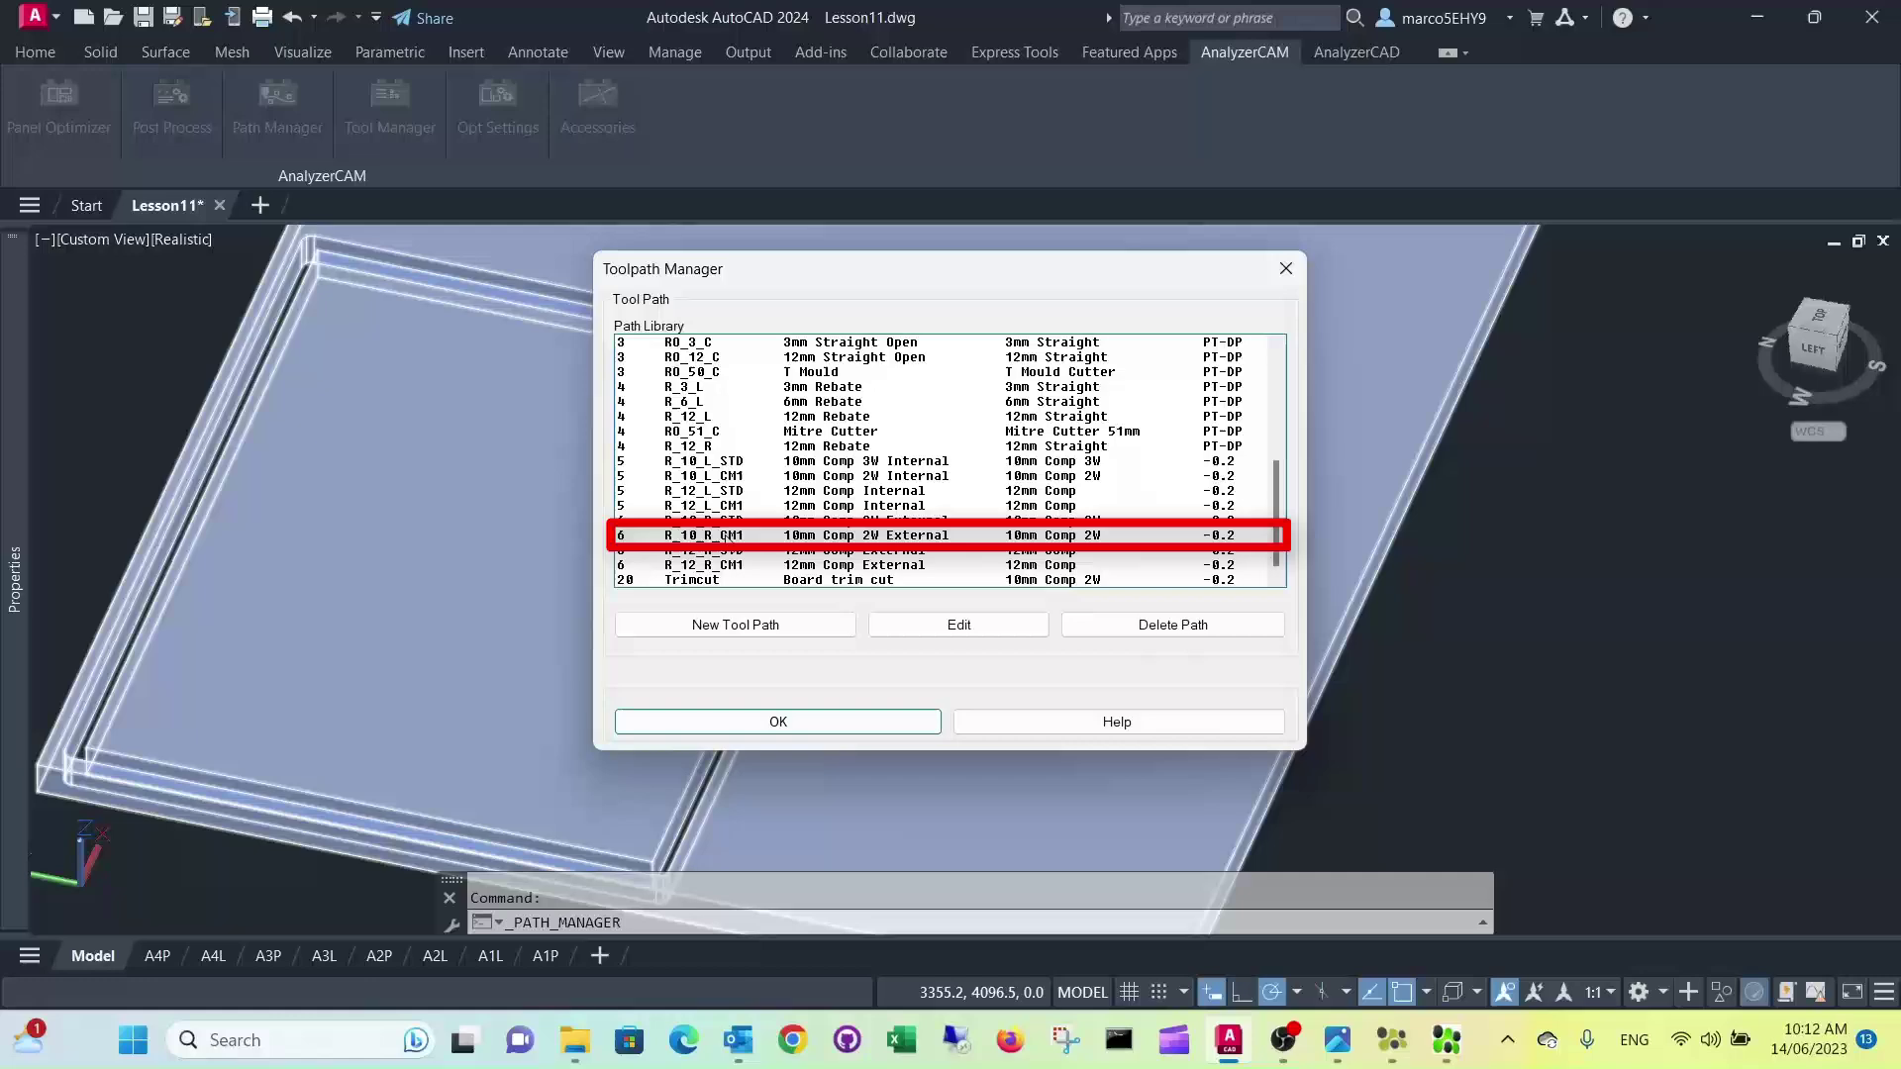
Delete the R_10_R_CM1 (10mm Comp 2W External) path from the toolpath library and close the Toolpath Manager.
click(726, 537)
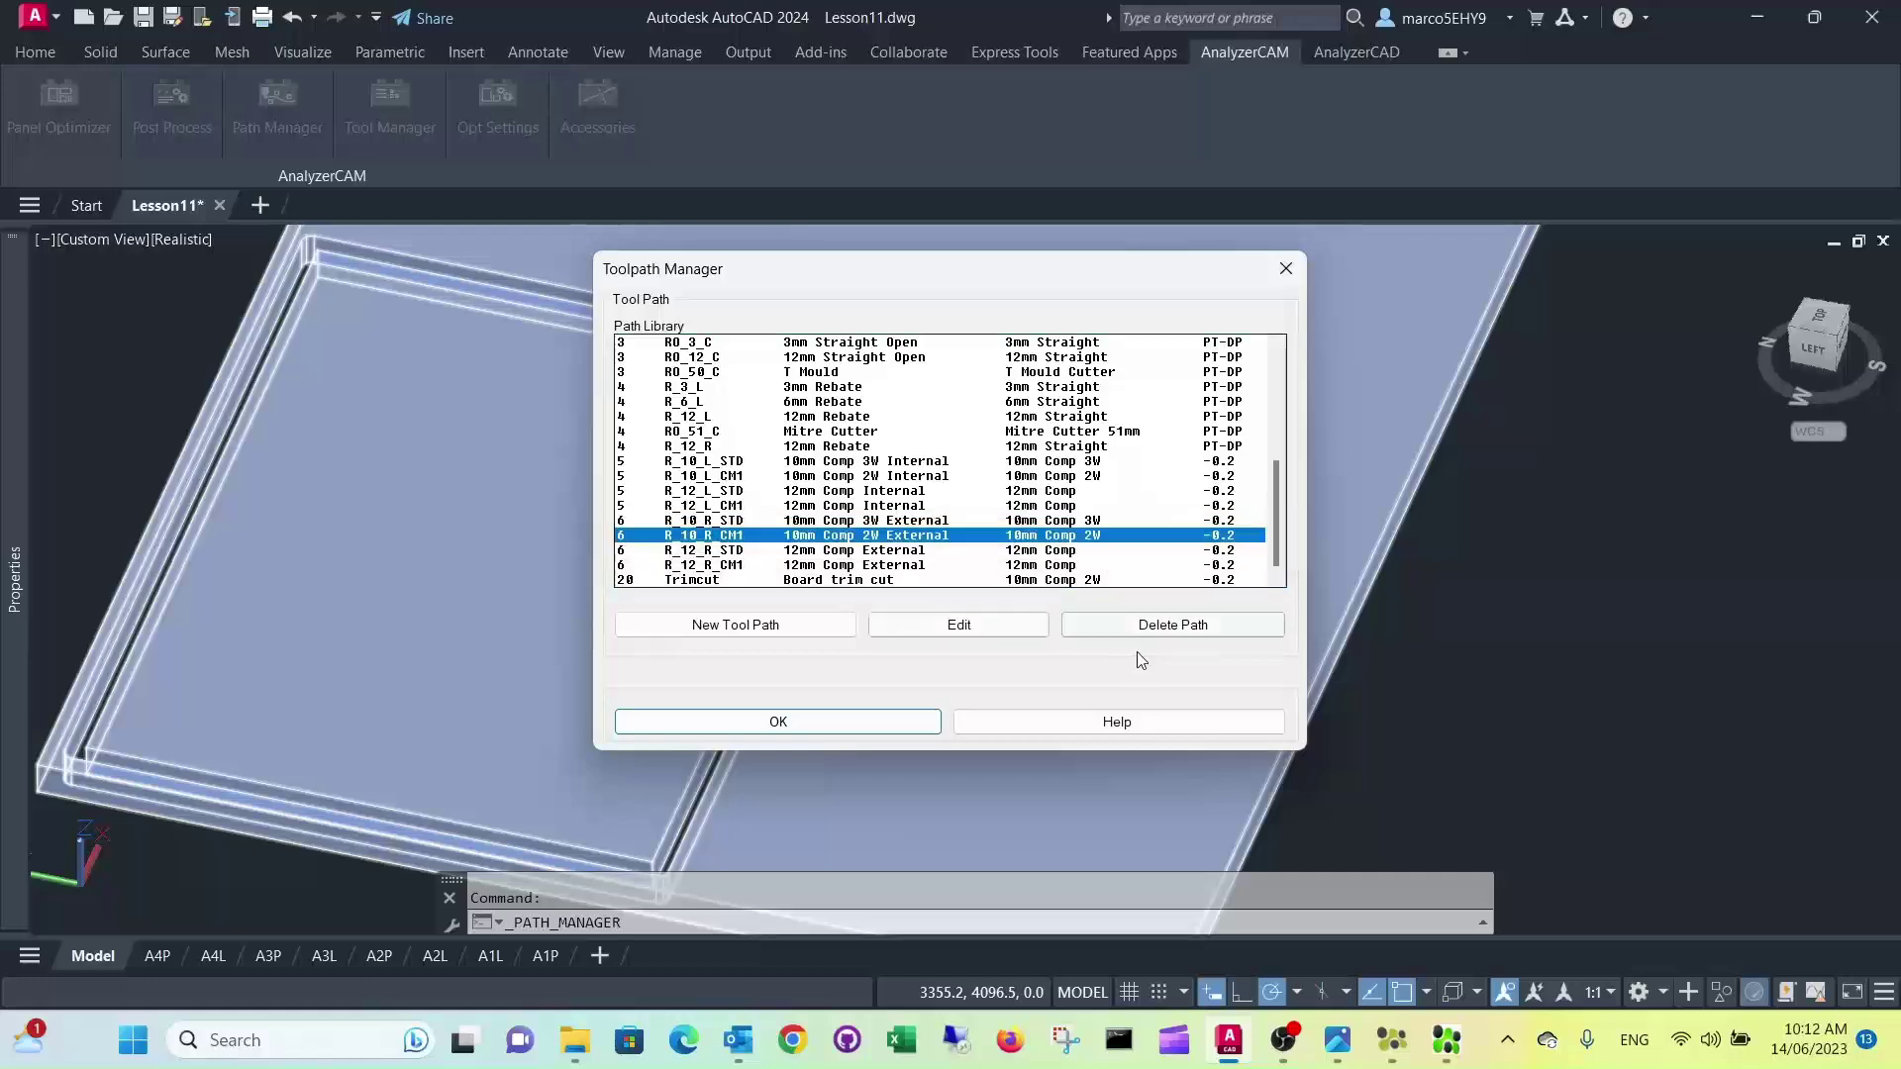
click(1156, 627)
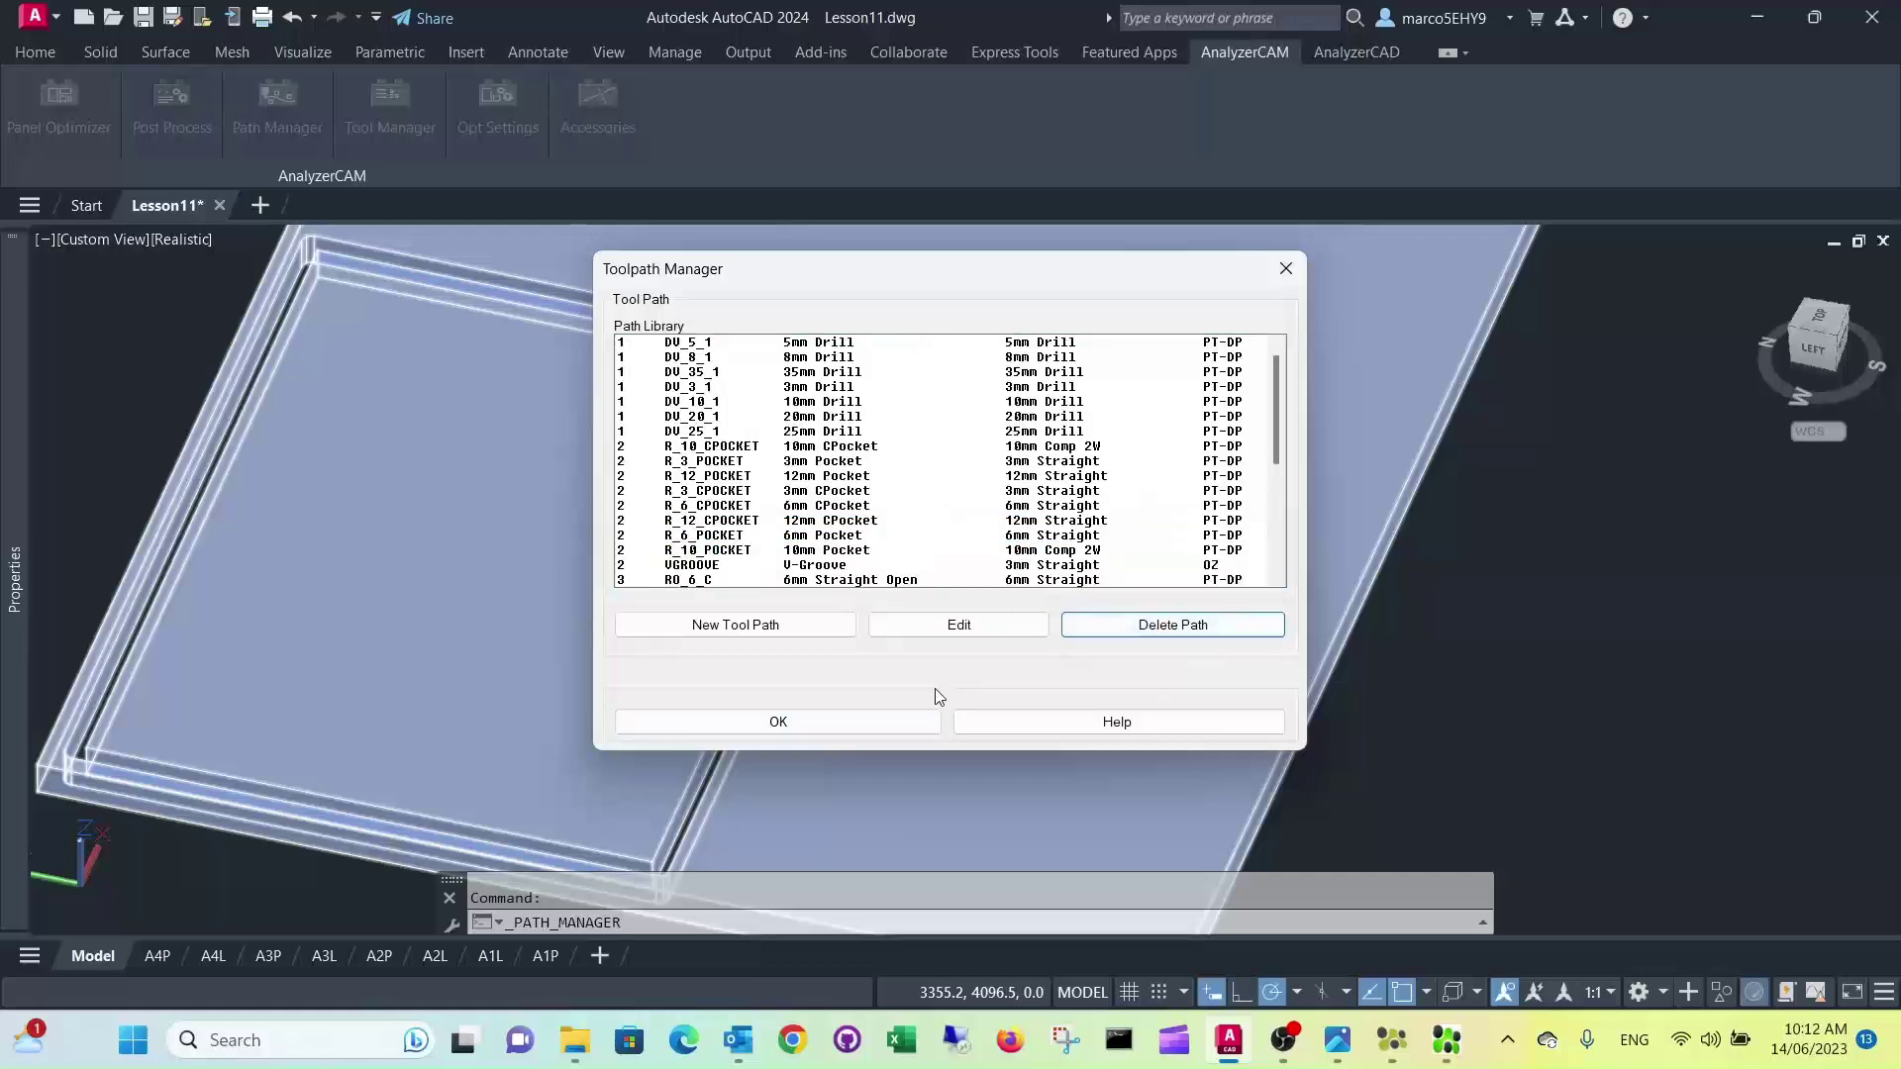
click(845, 722)
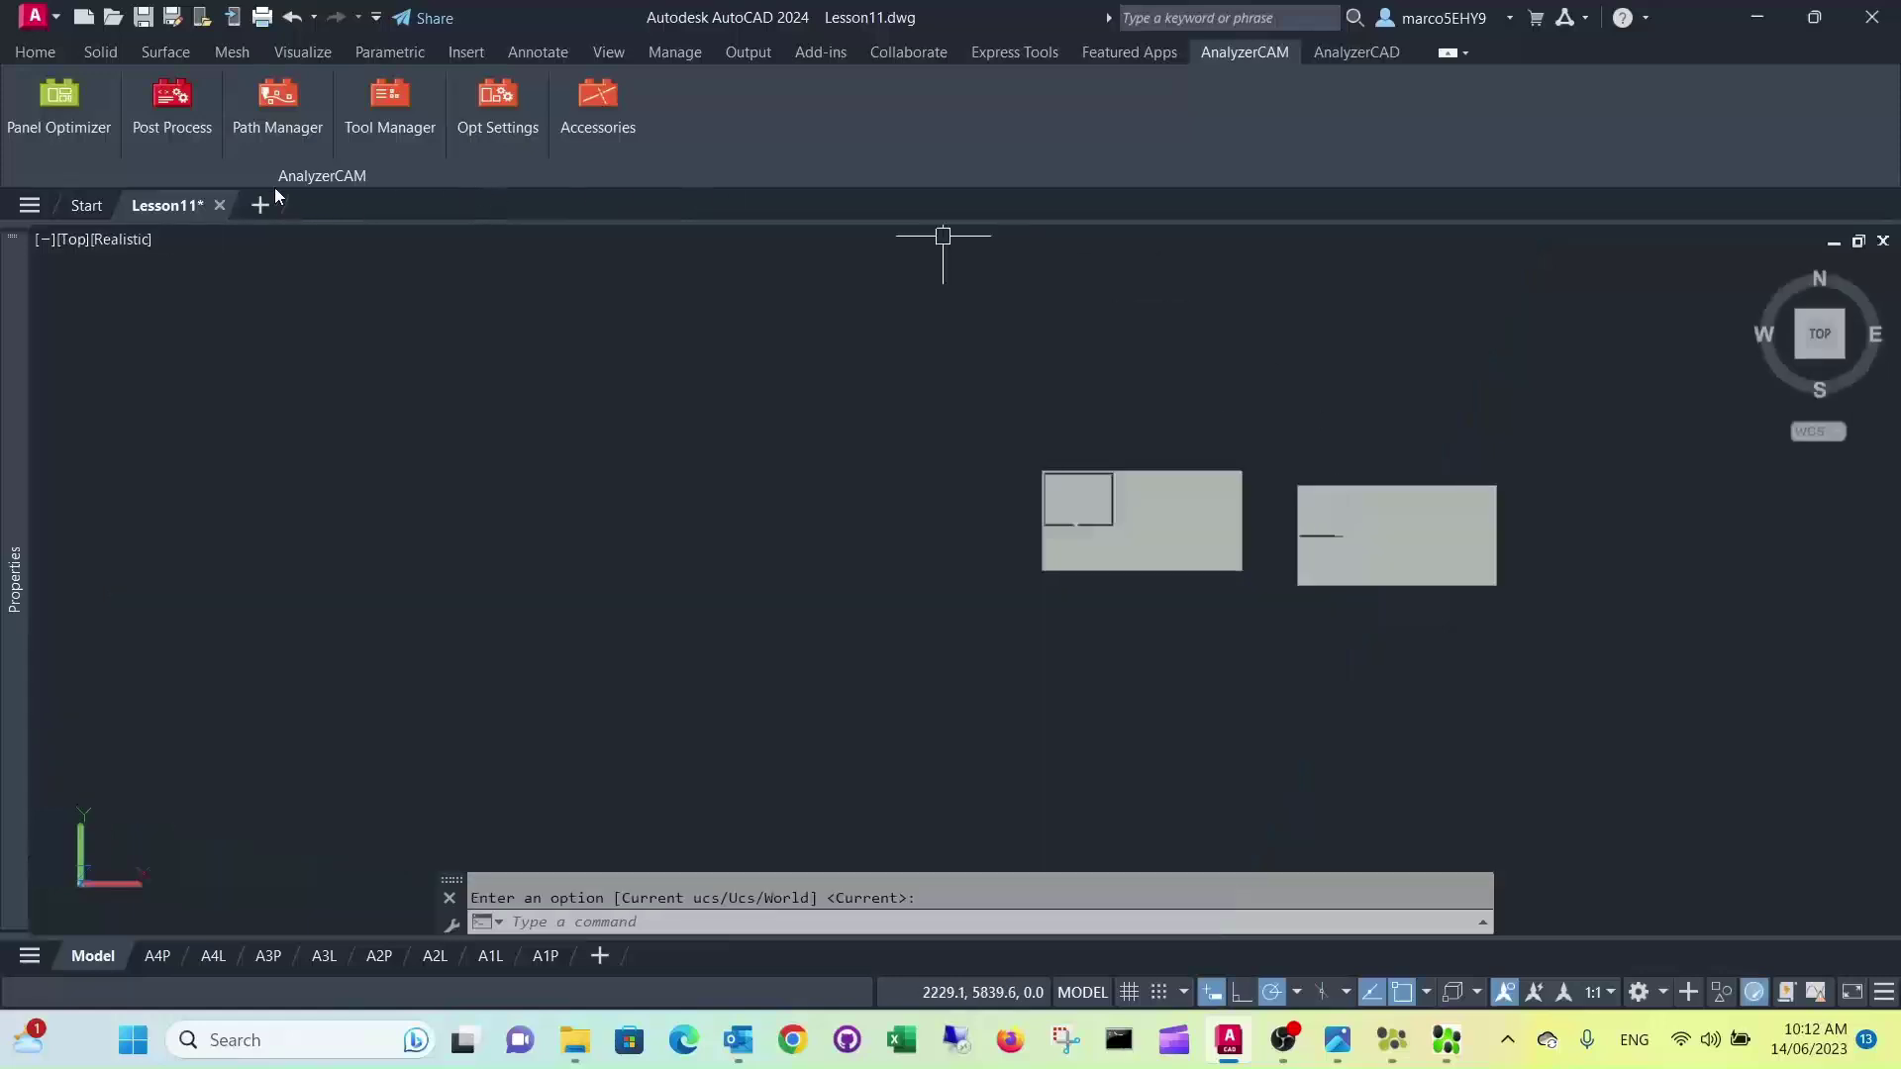
Load the parts list 333_WO-152_18mm Raw MDF_18.000_nest.dxt from the WO-152 folder into Panel Optimizer and continue to optimisation.
click(77, 105)
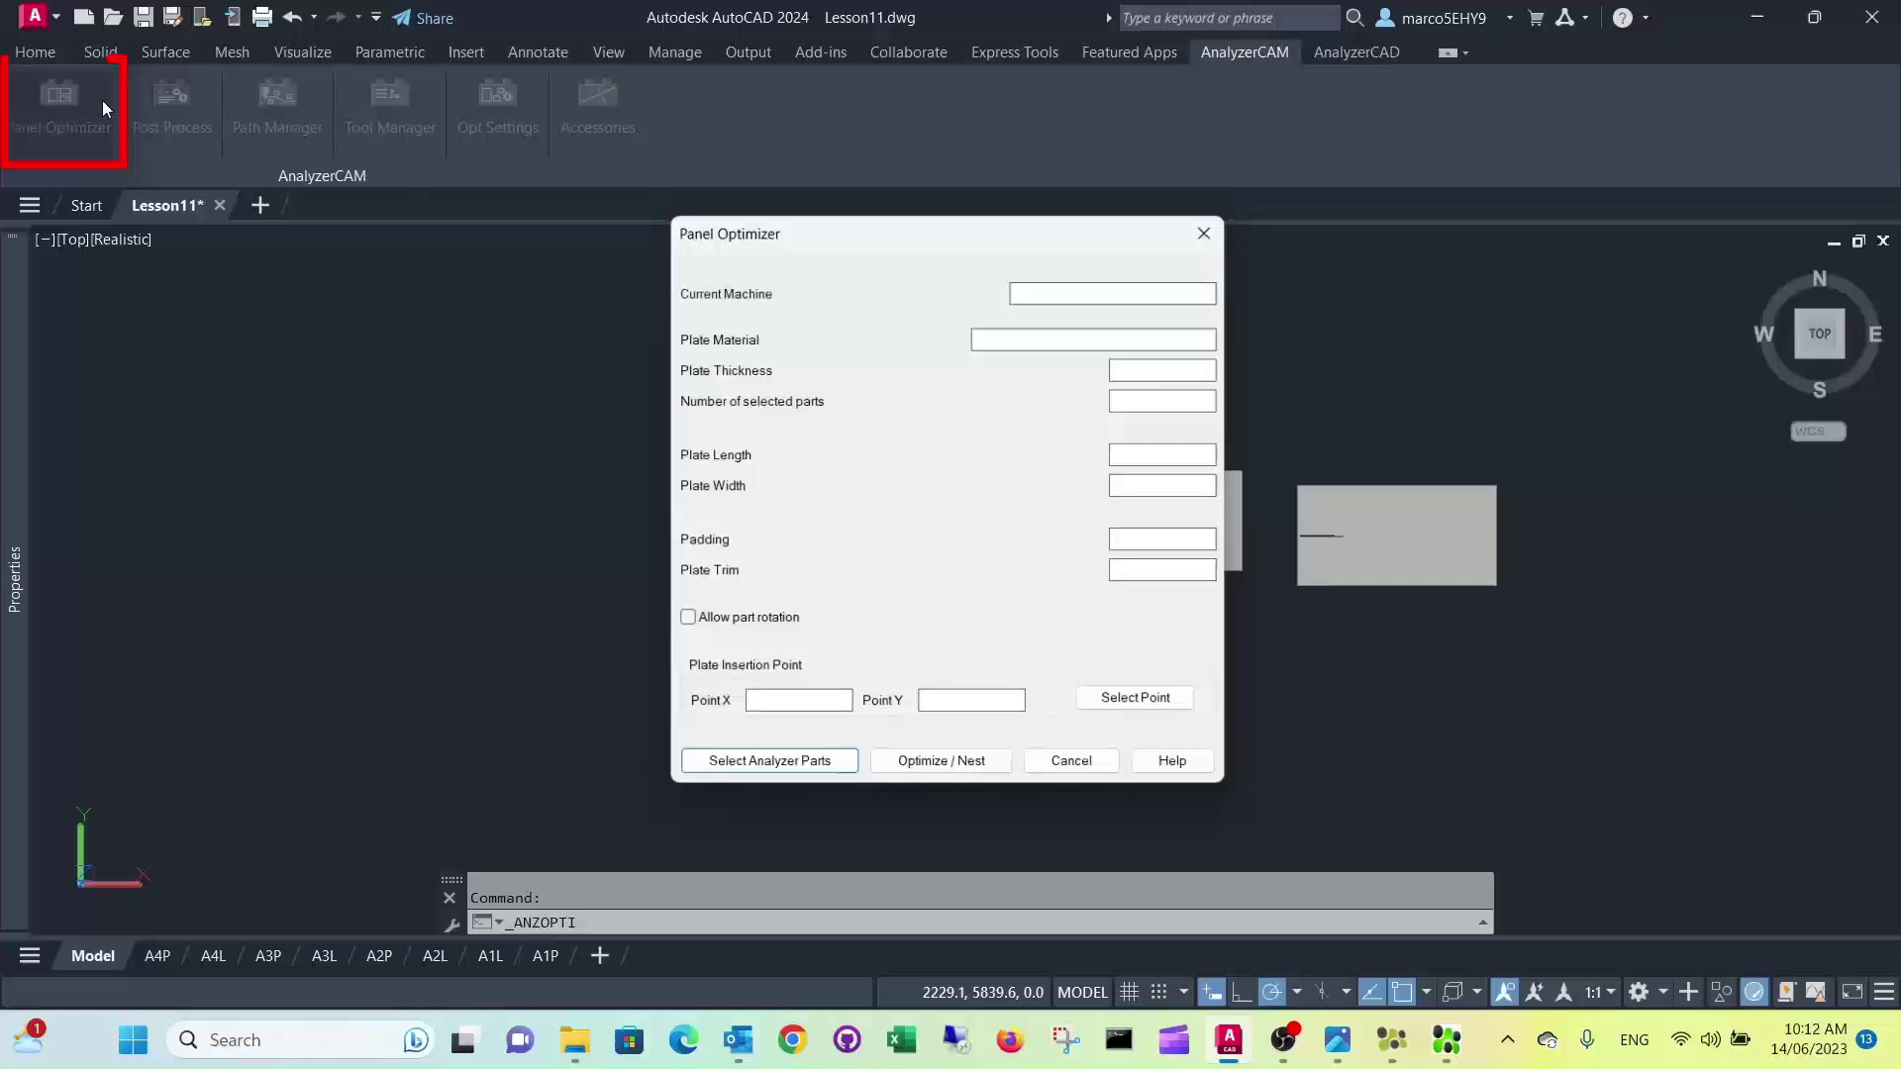
click(801, 773)
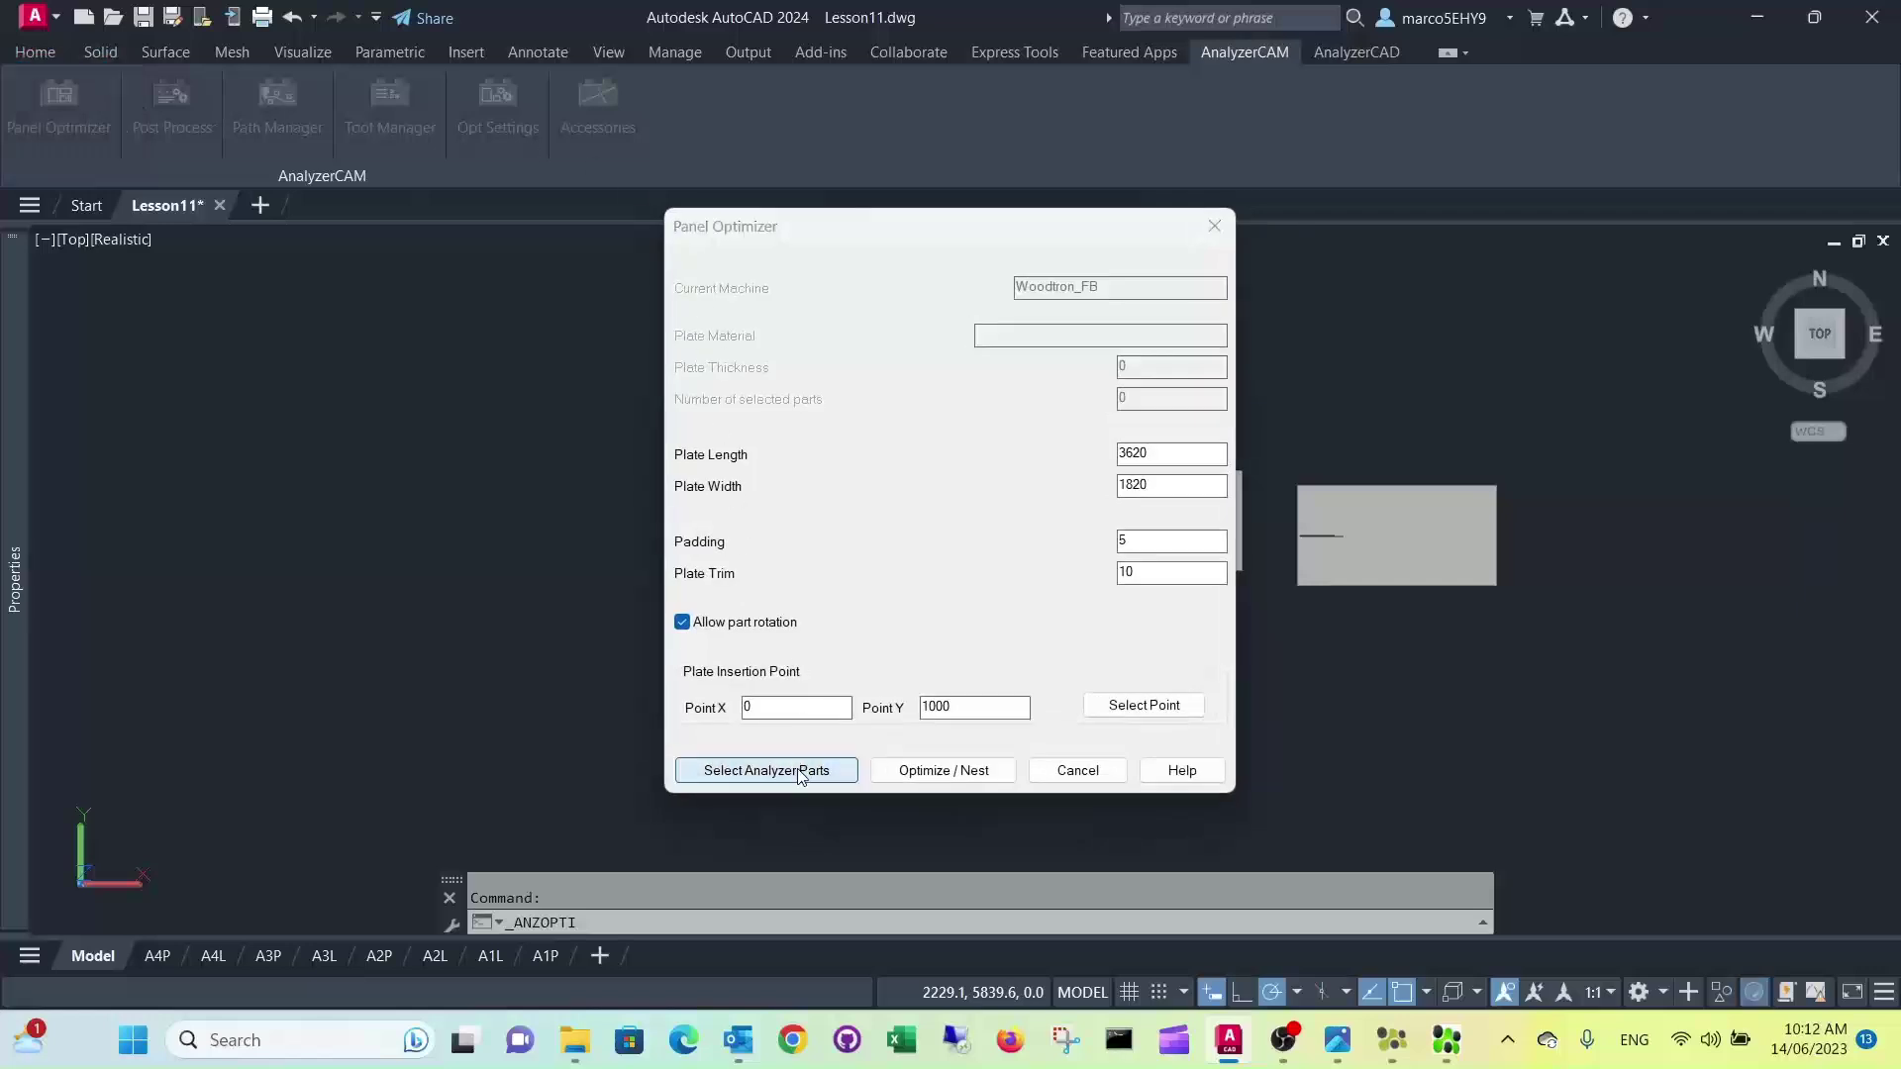
click(639, 805)
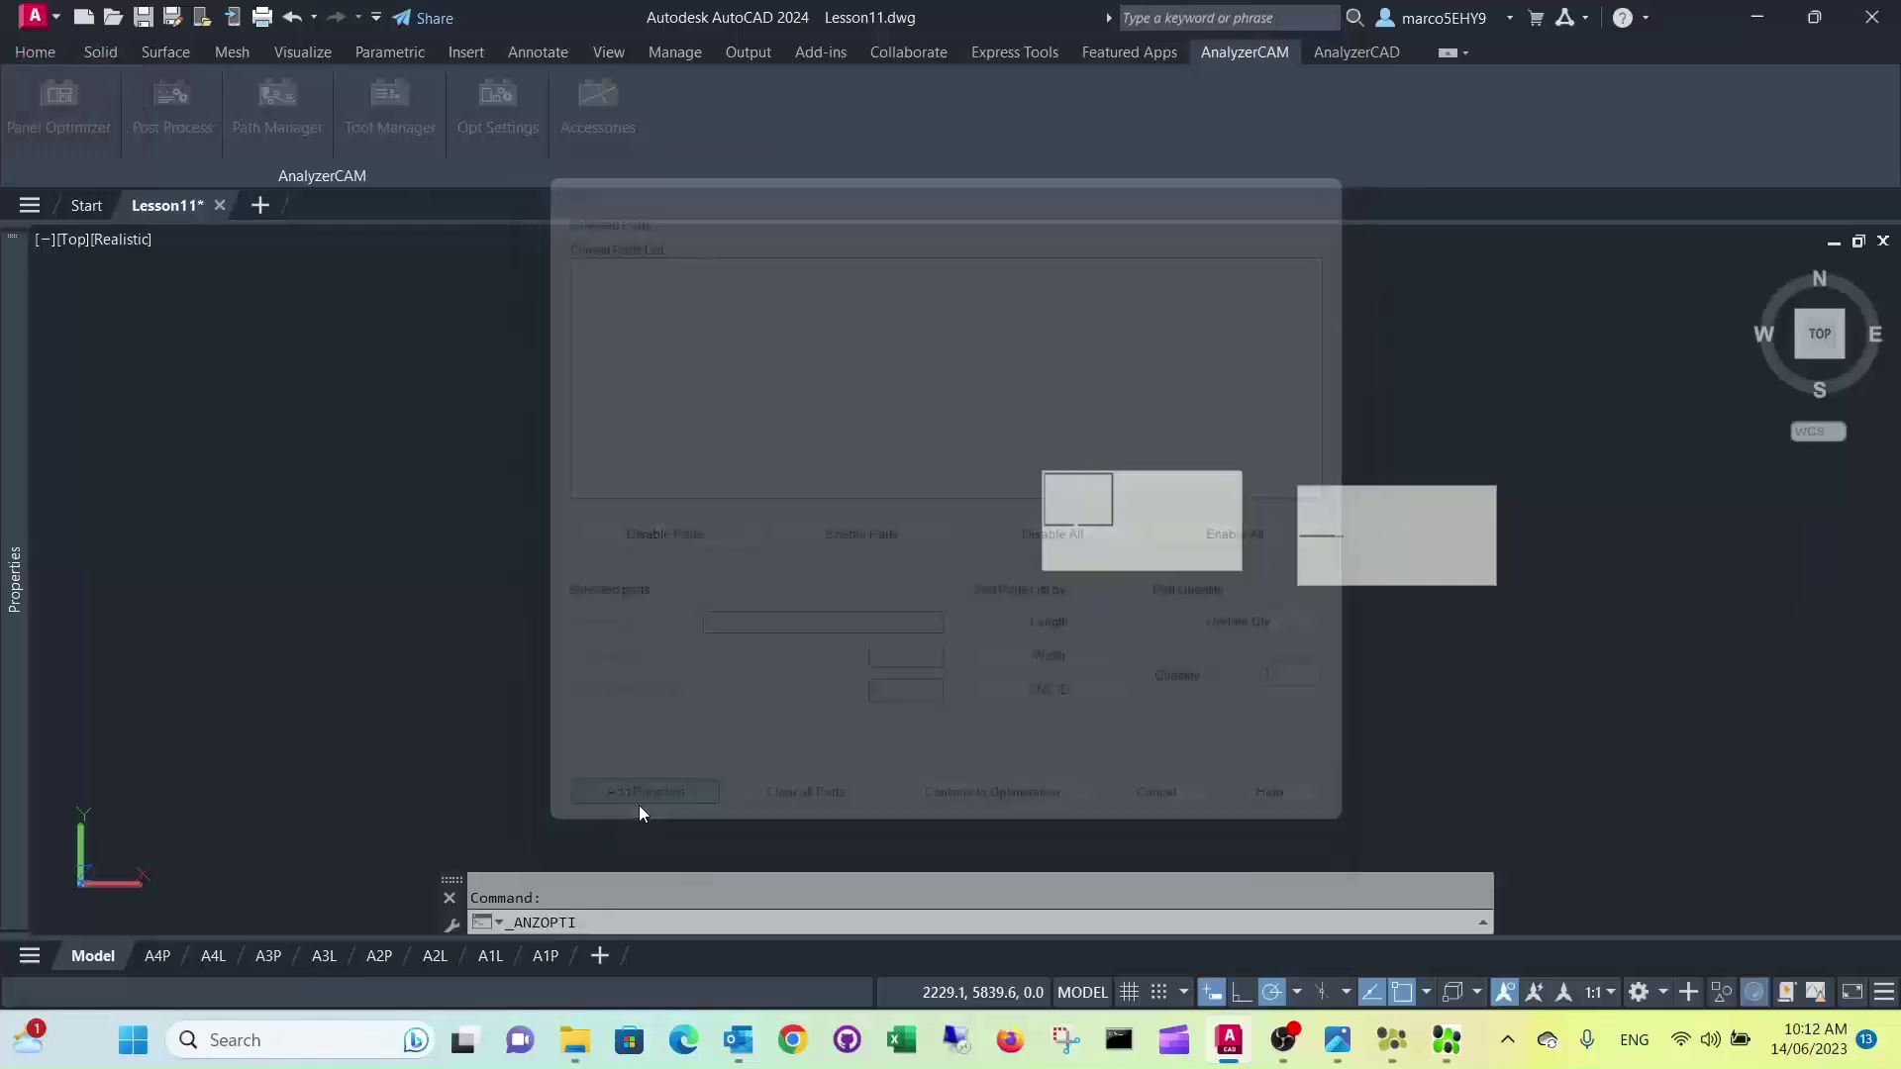
double_click(1168, 437)
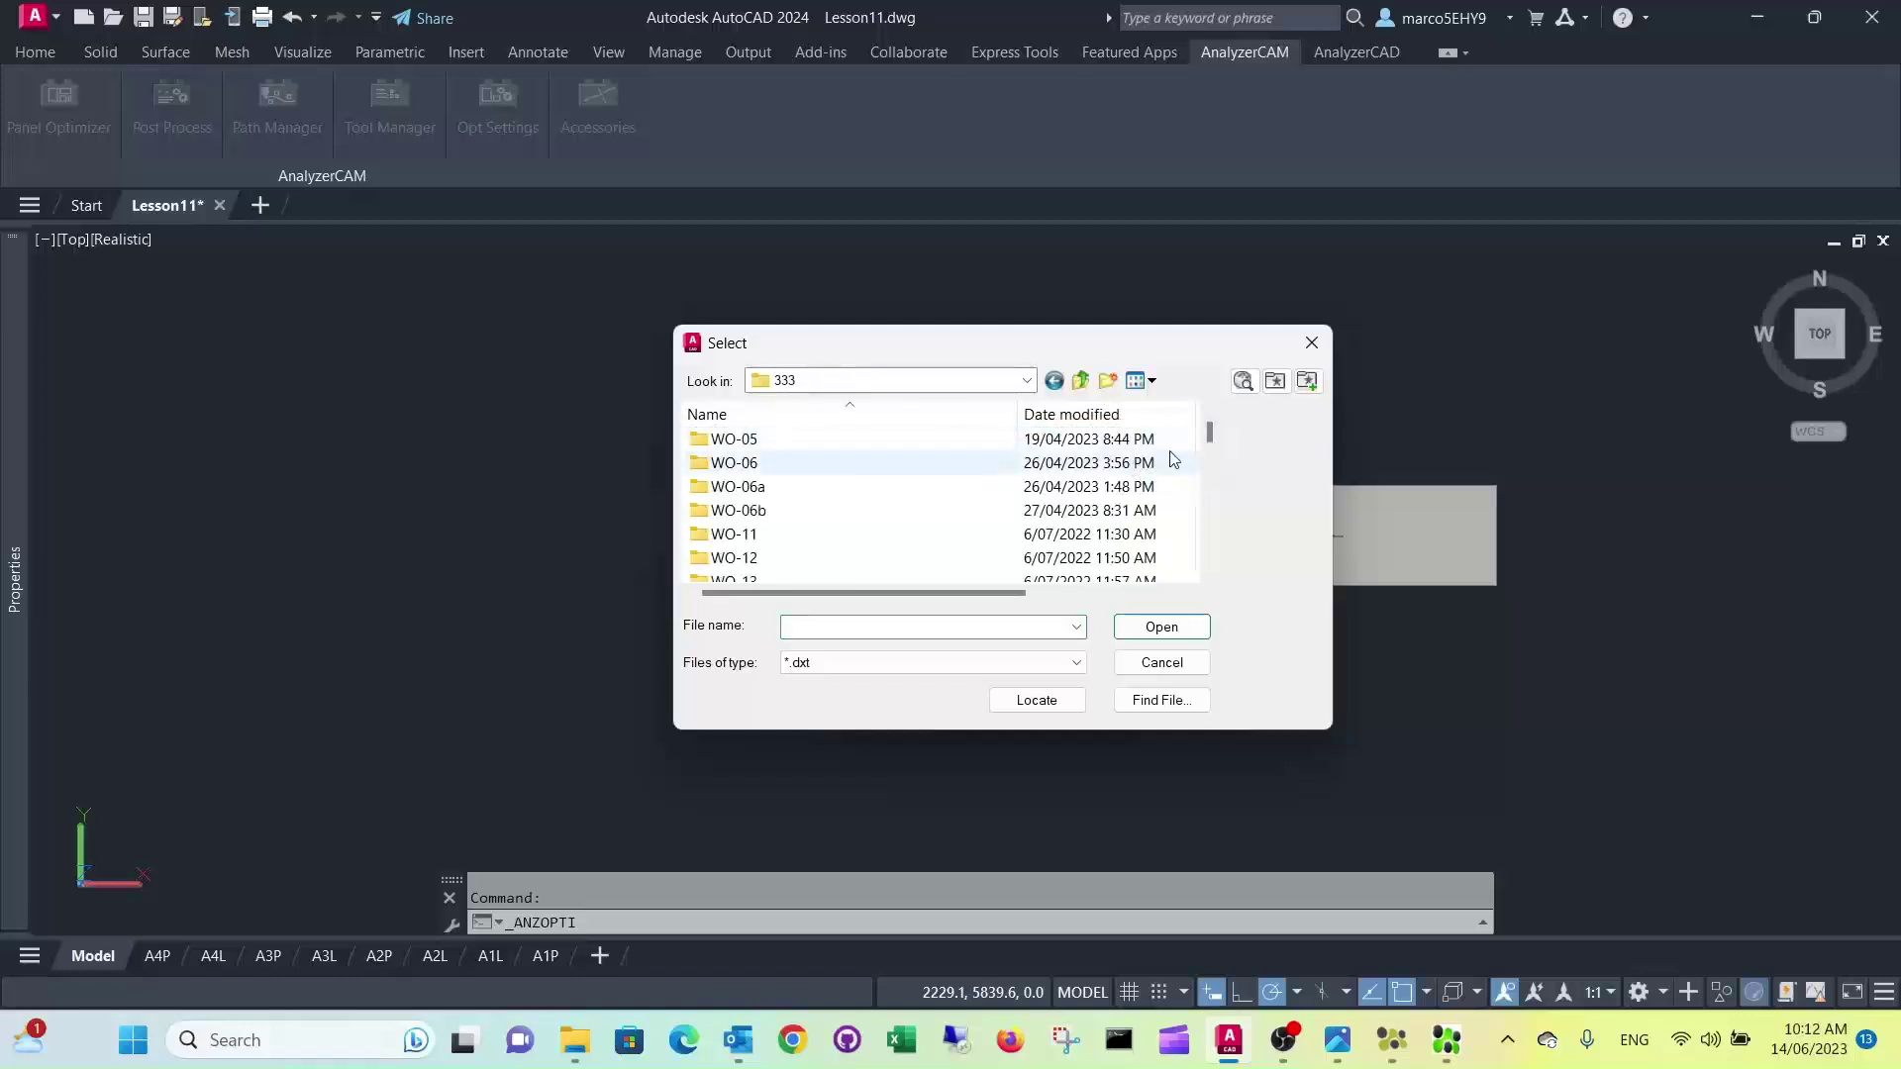
drag(1210, 435, 1213, 574)
click(755, 559)
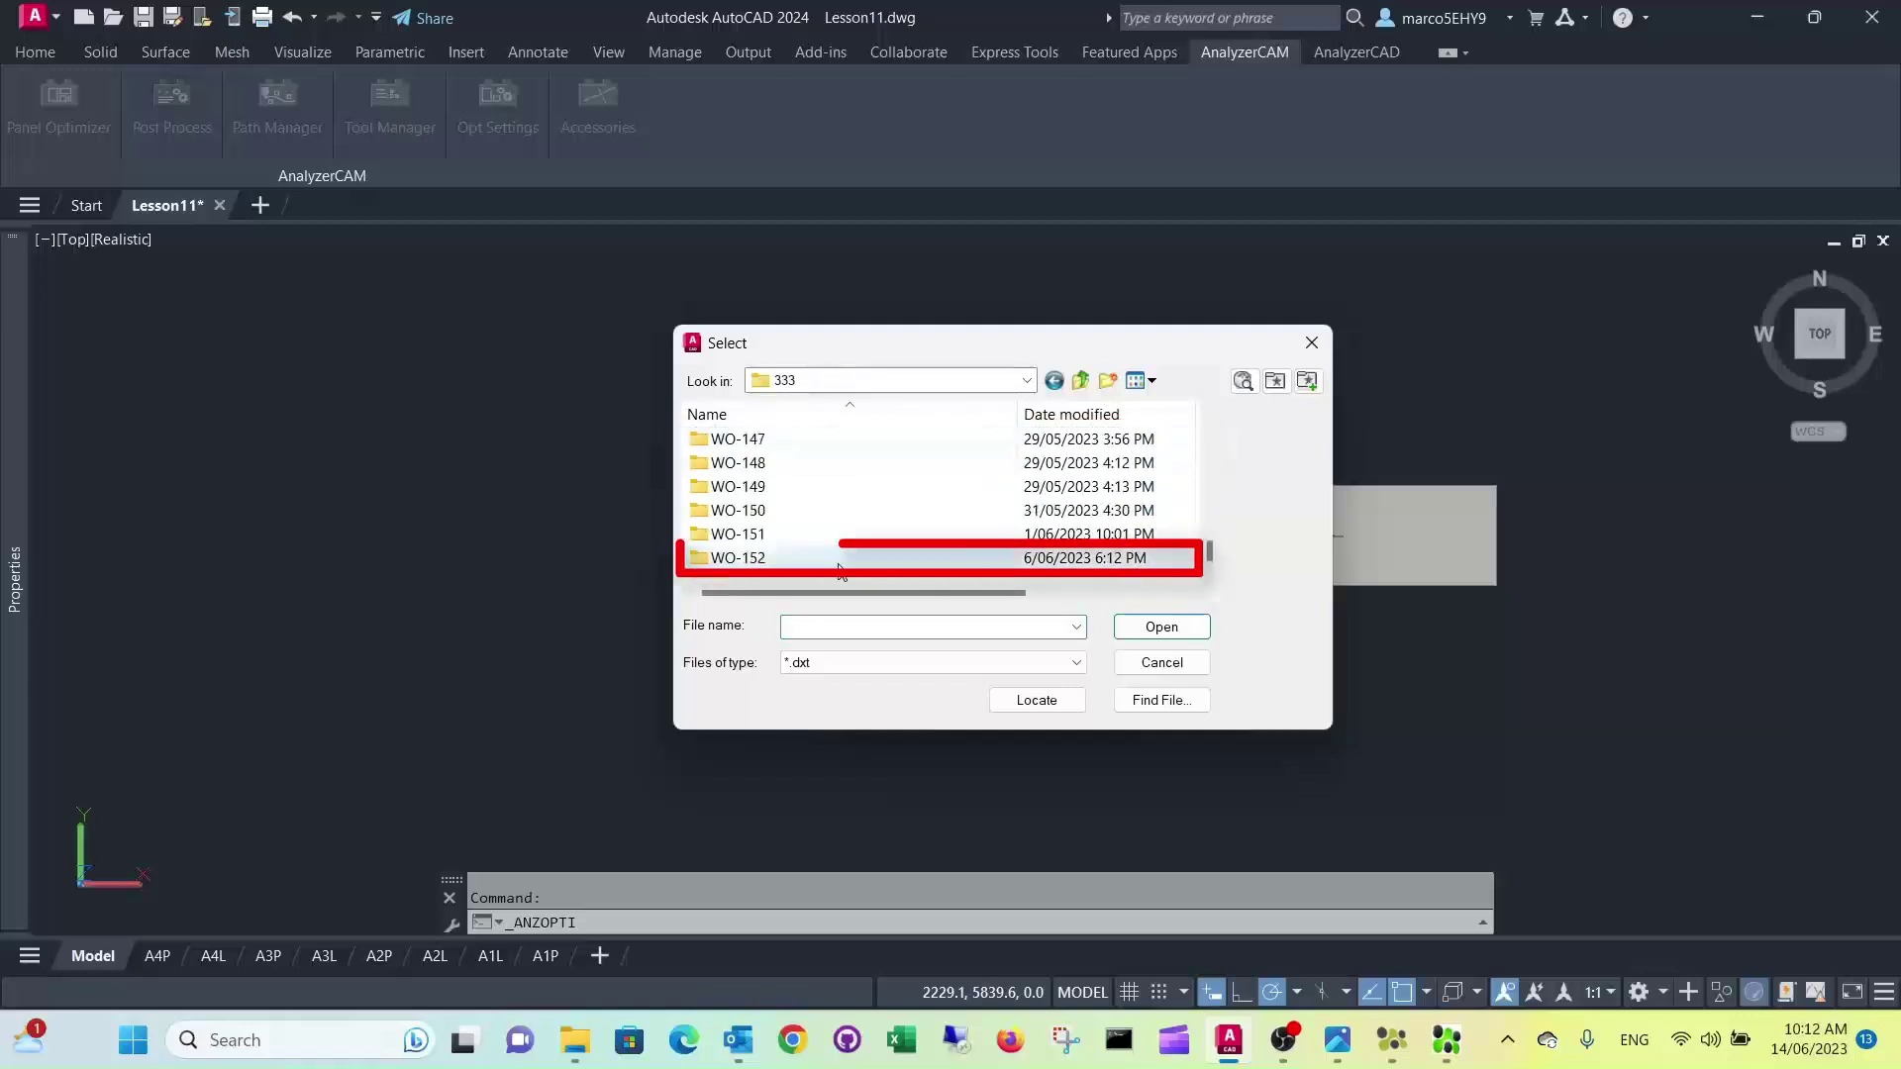
double_click(754, 559)
click(782, 439)
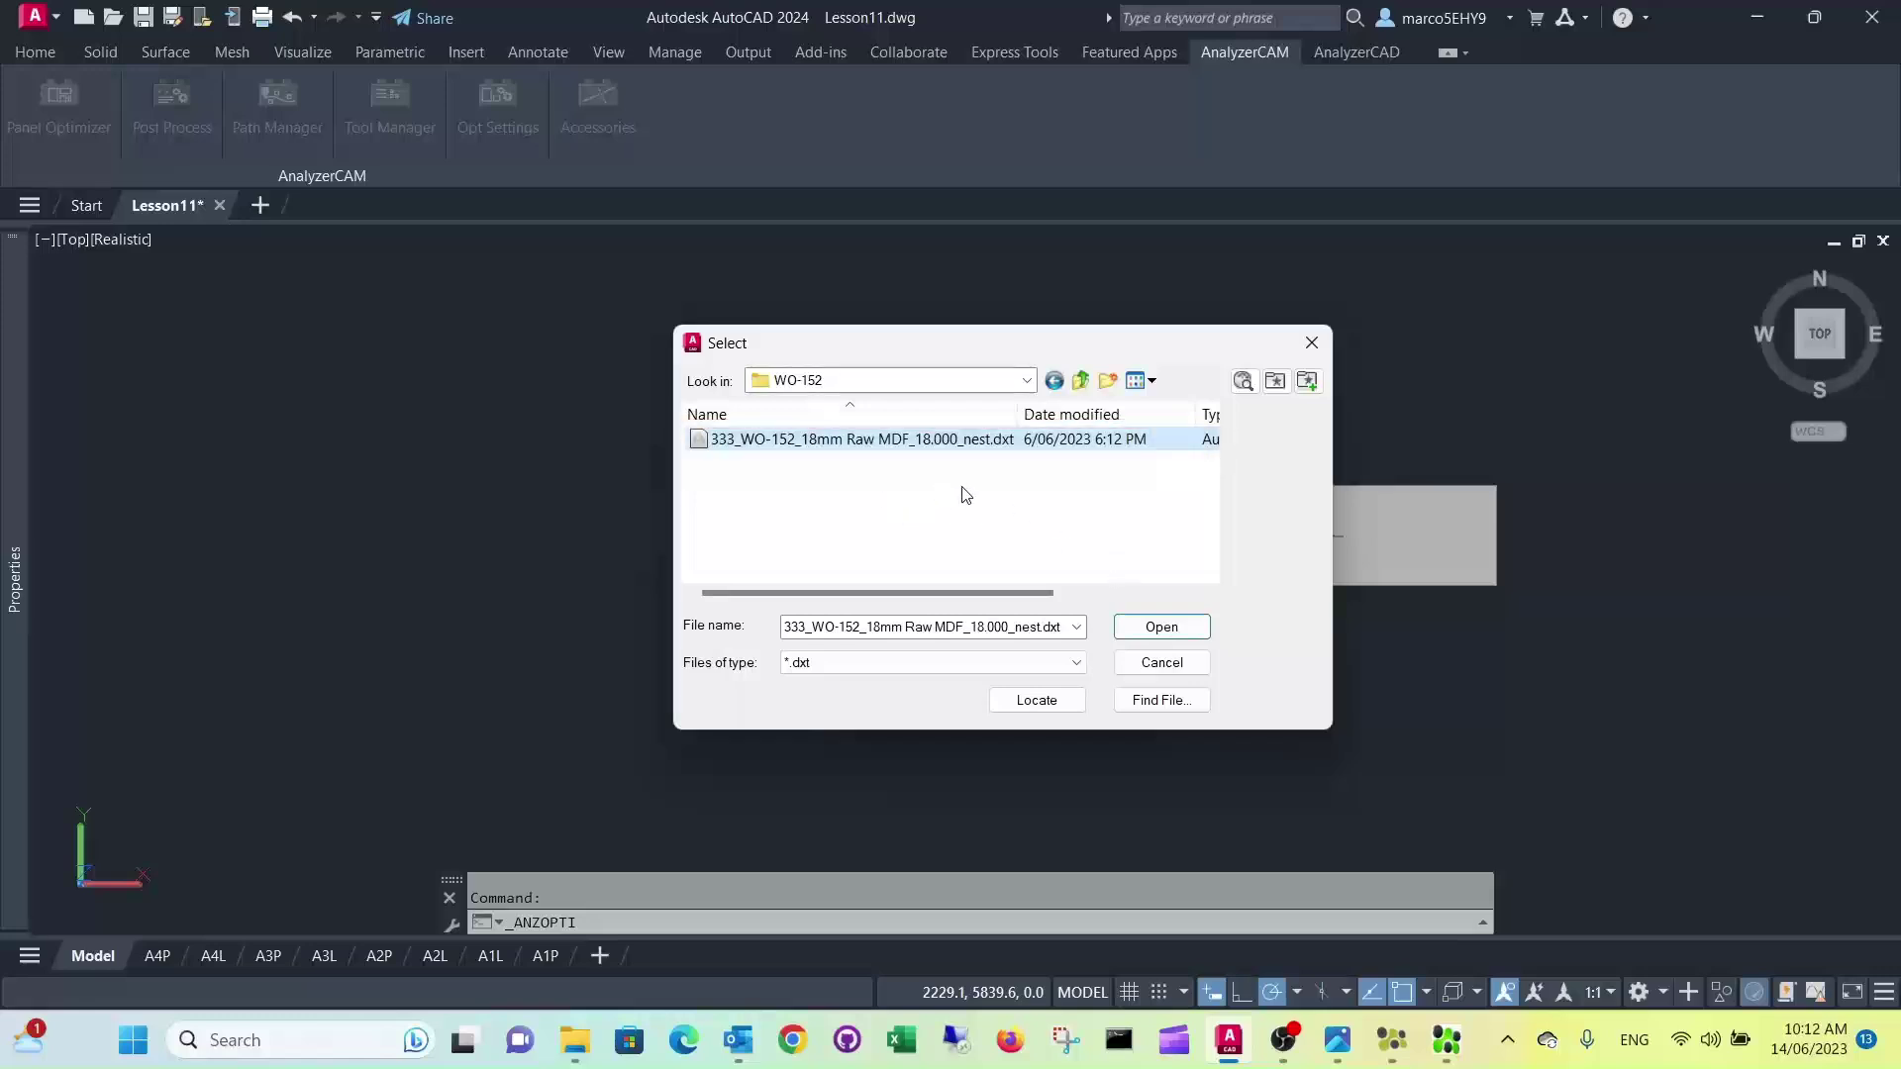
click(1146, 631)
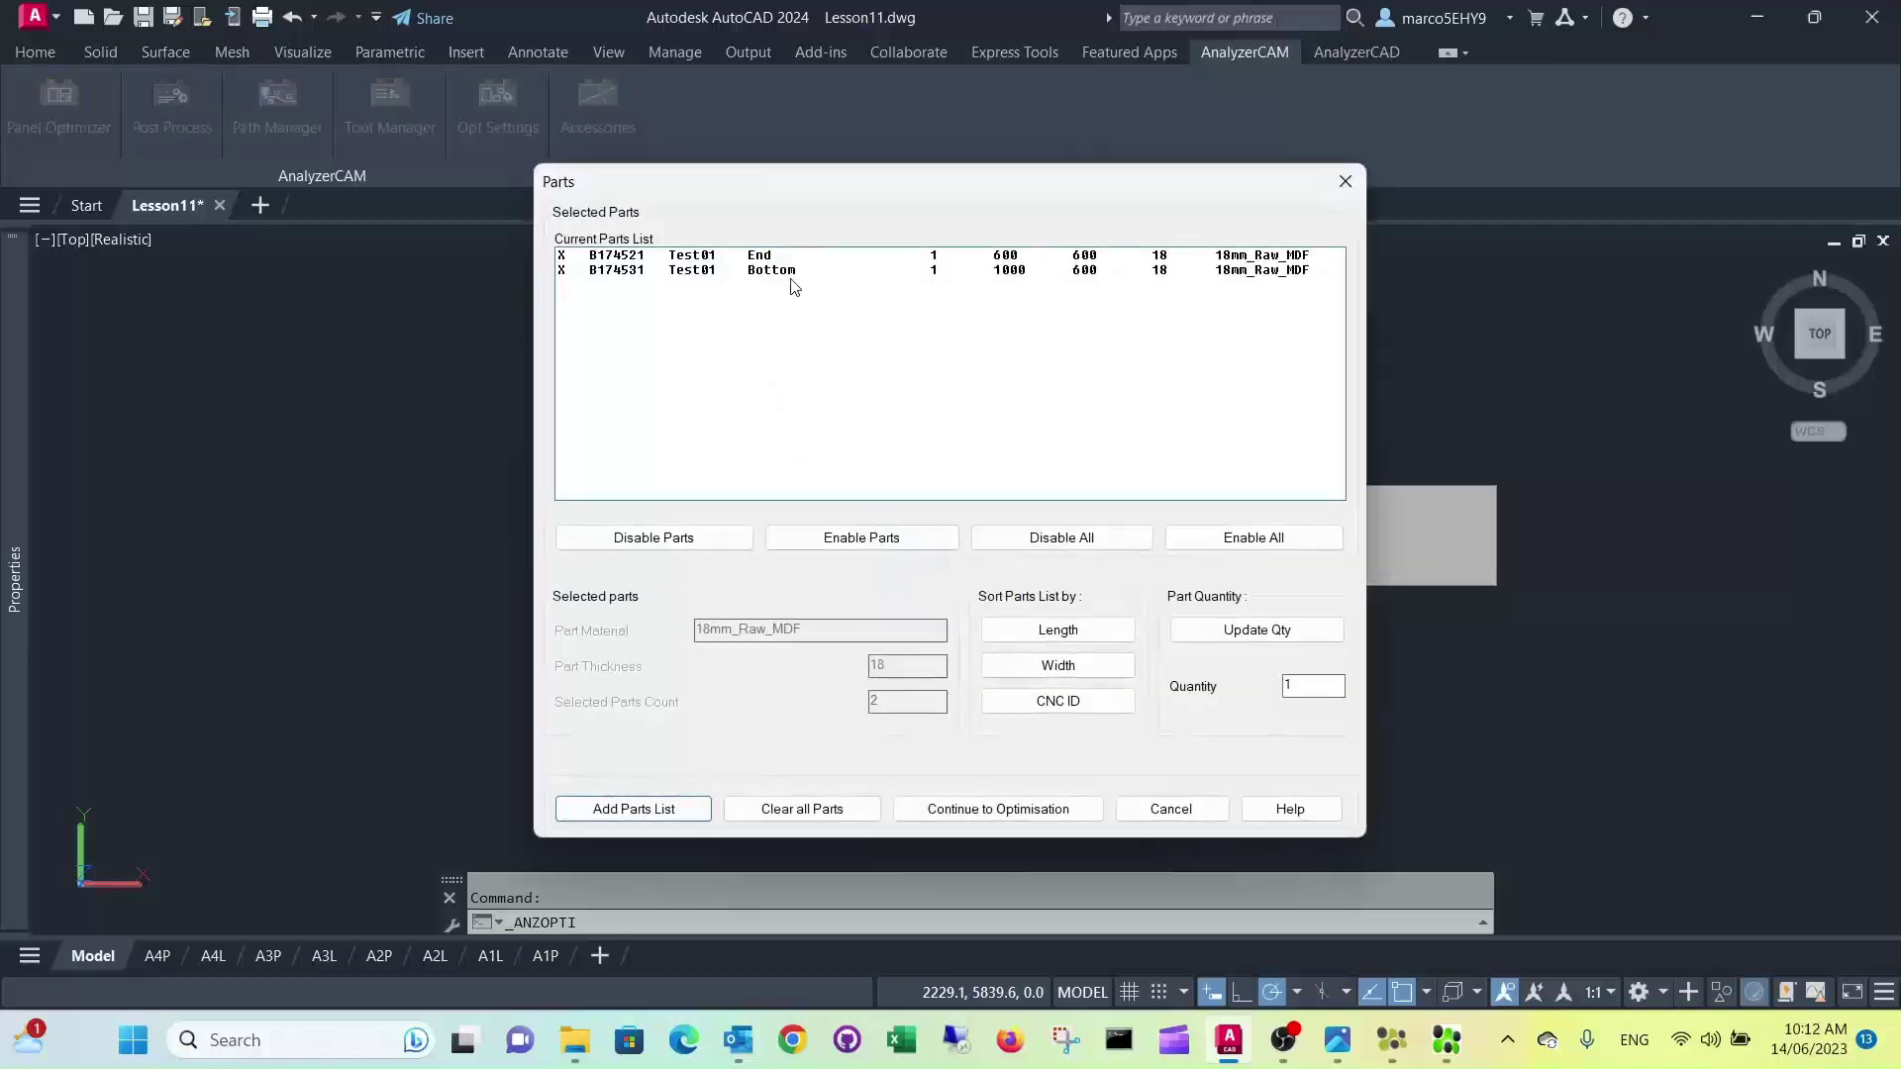
click(962, 812)
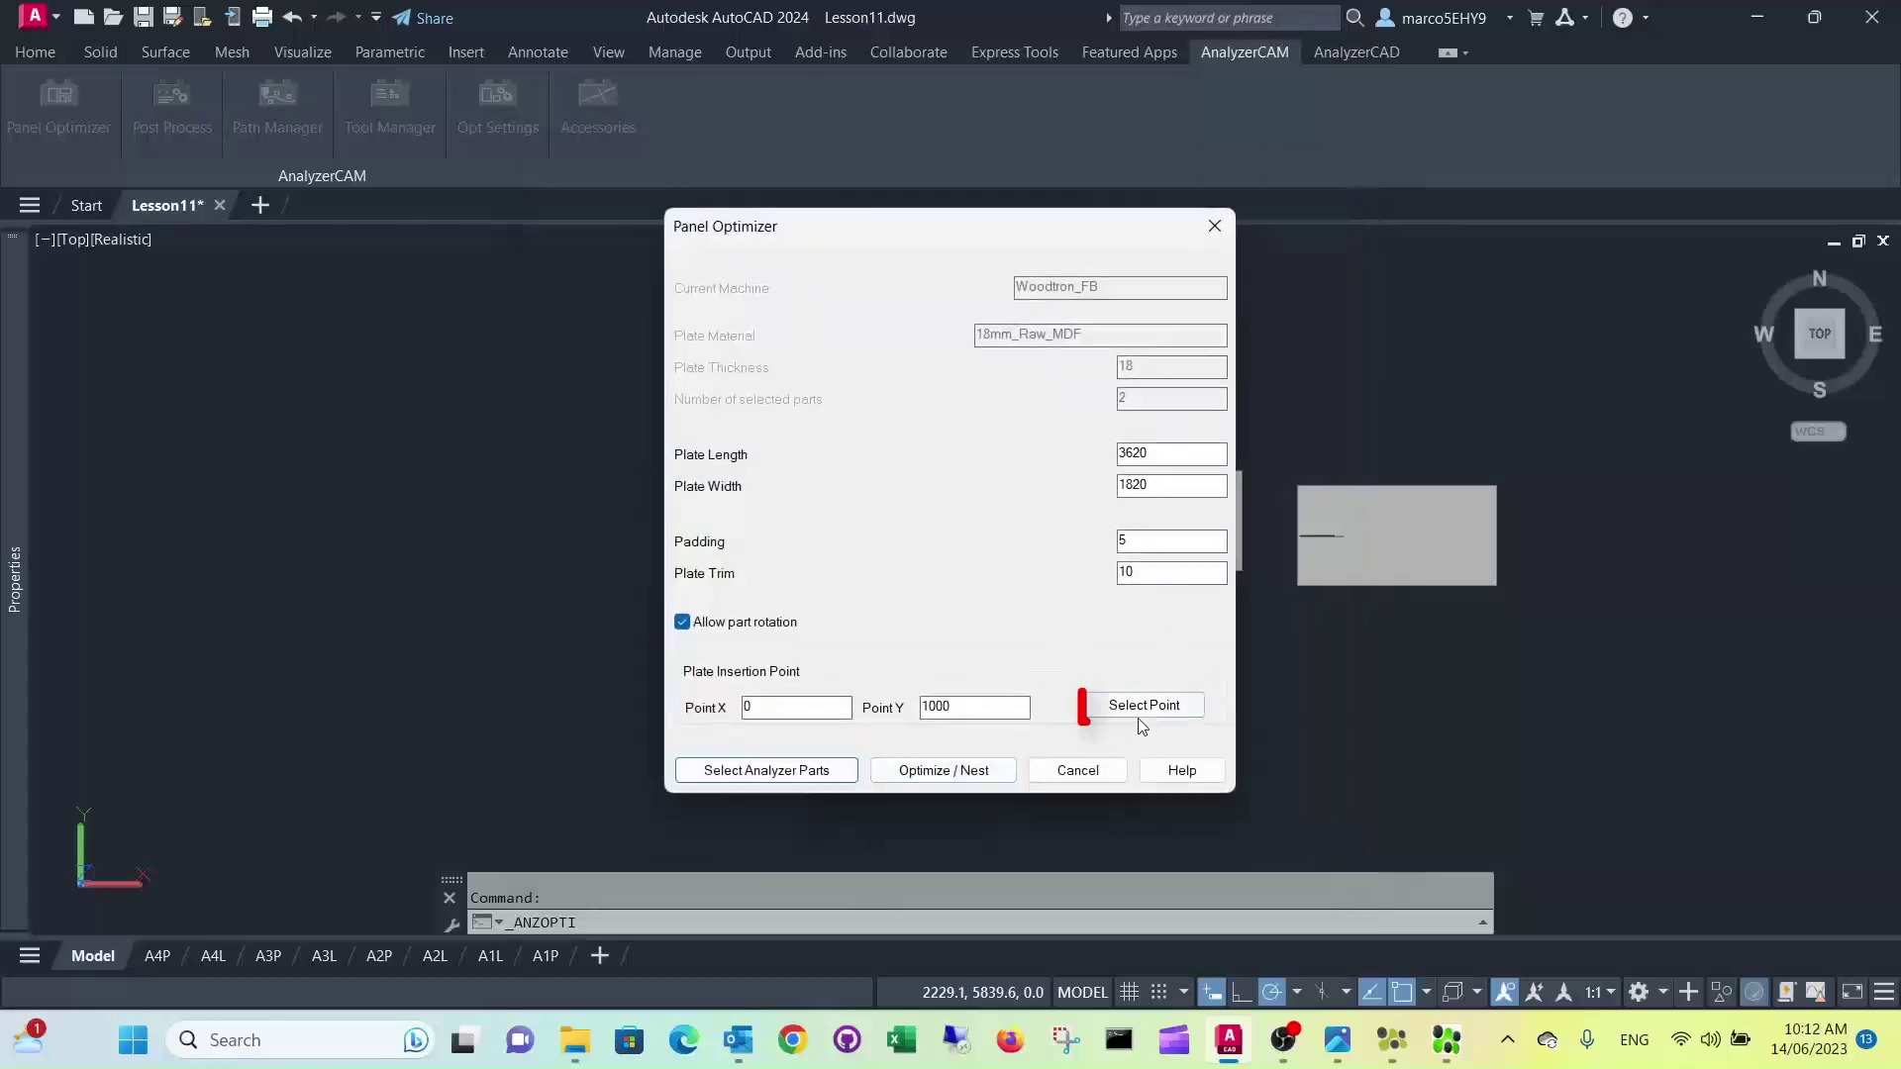
Pick a plate insertion point at about X 7967.6, Y 2851.5, beside the existing plates, and nest the selected parts.
click(1143, 705)
scroll(1000, 733, down, 3)
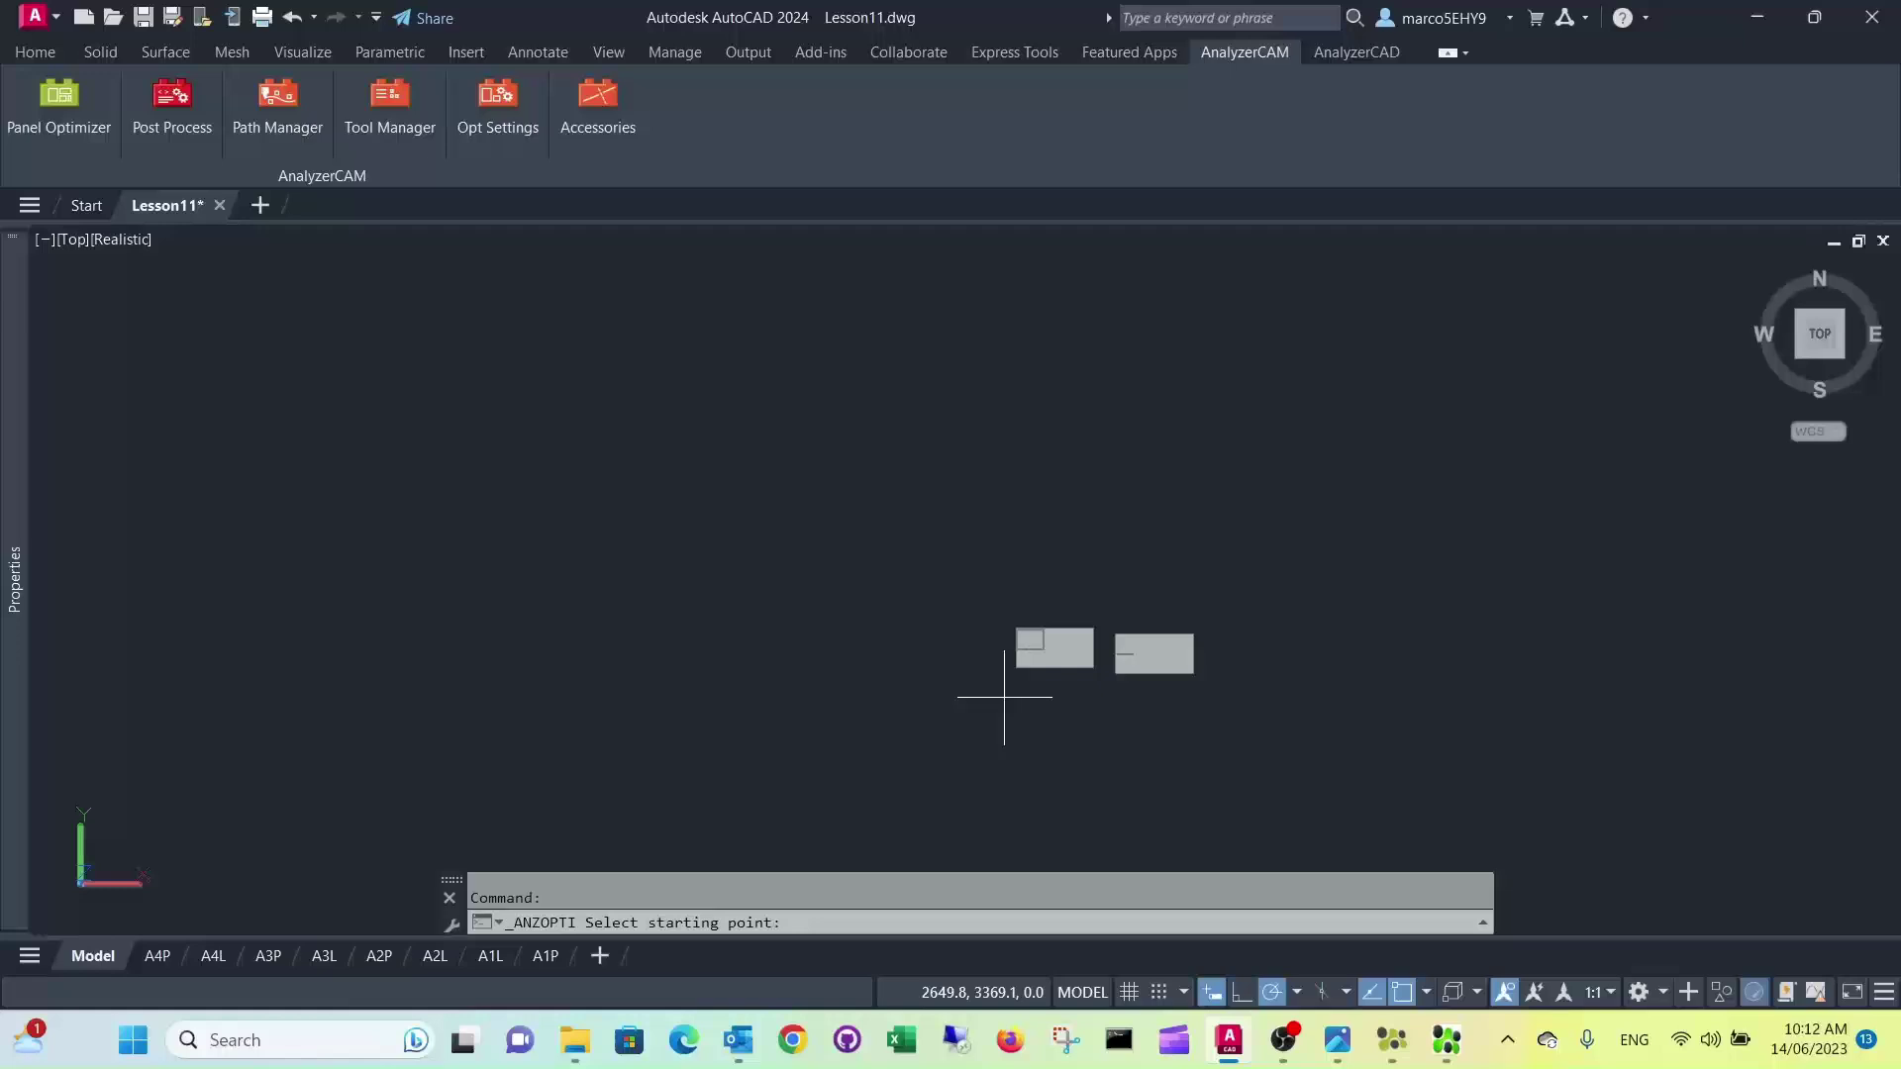
middle_drag(1006, 679, 355, 632)
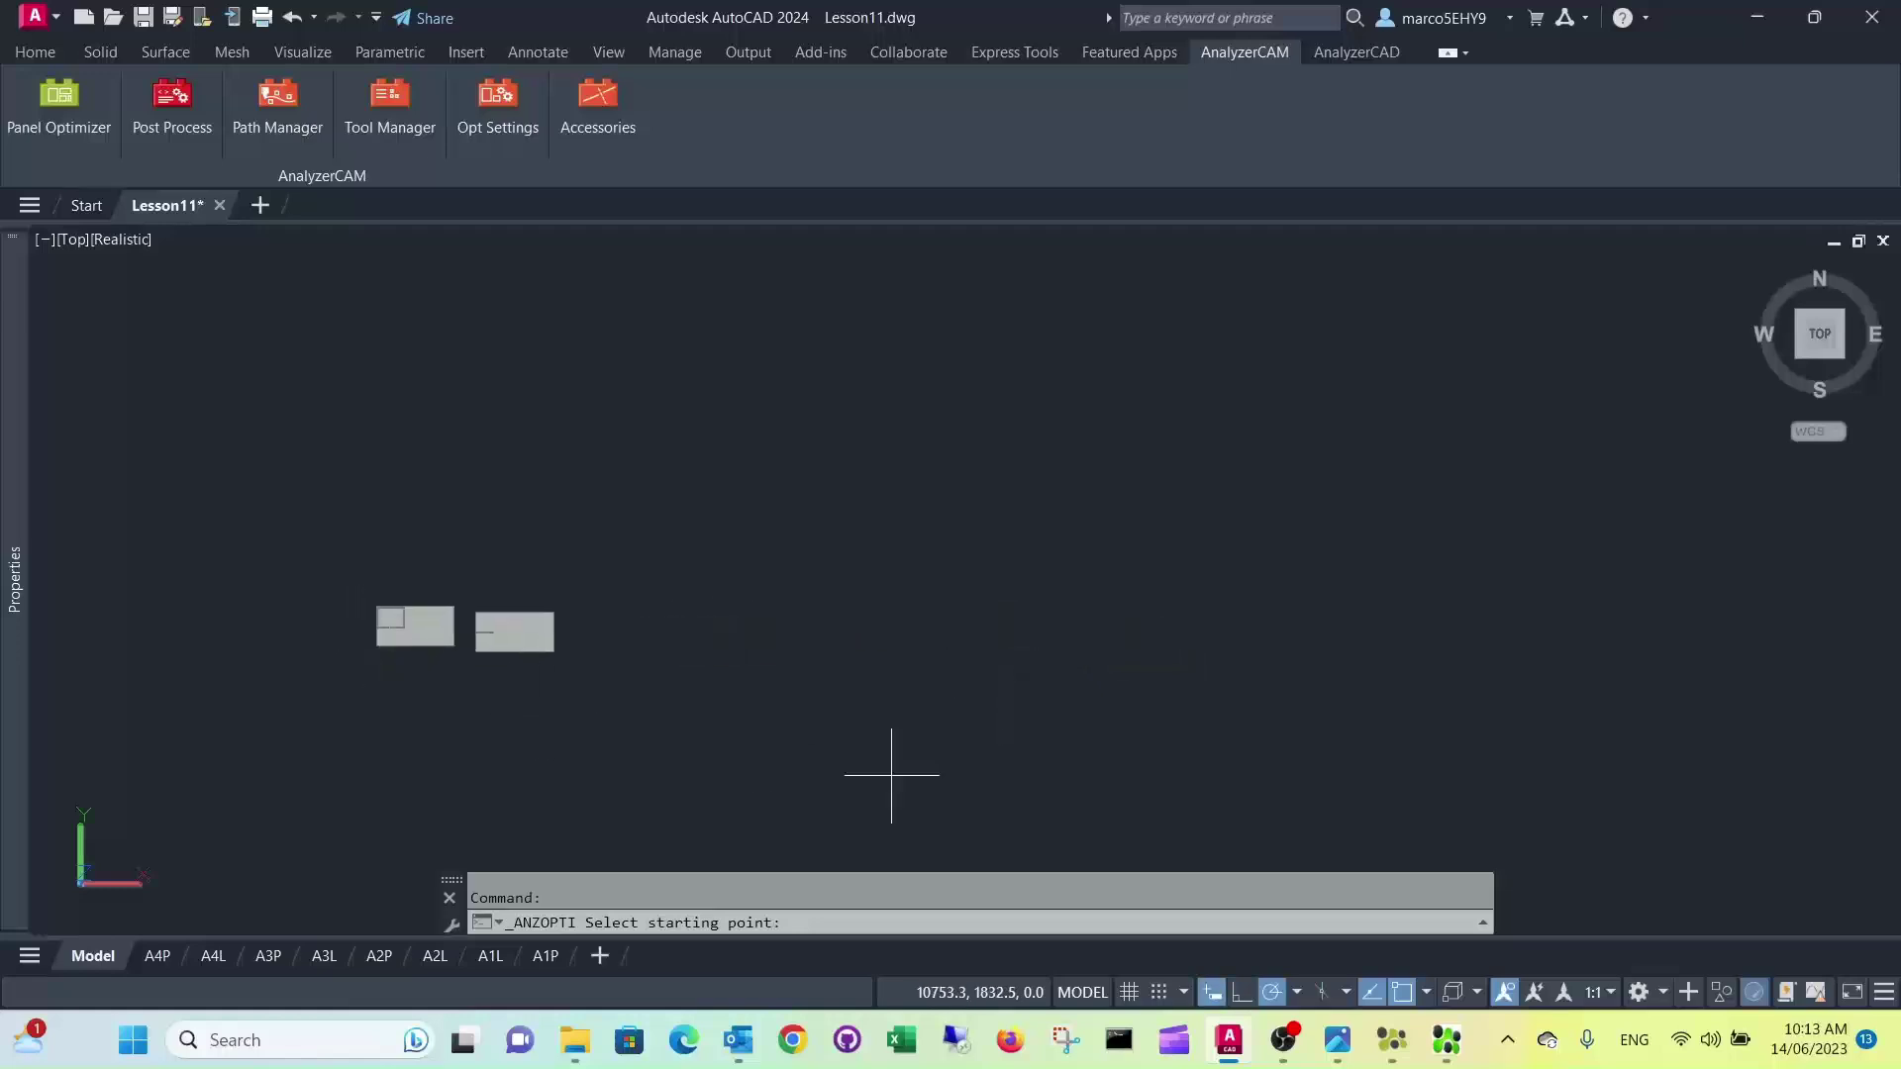
click(725, 720)
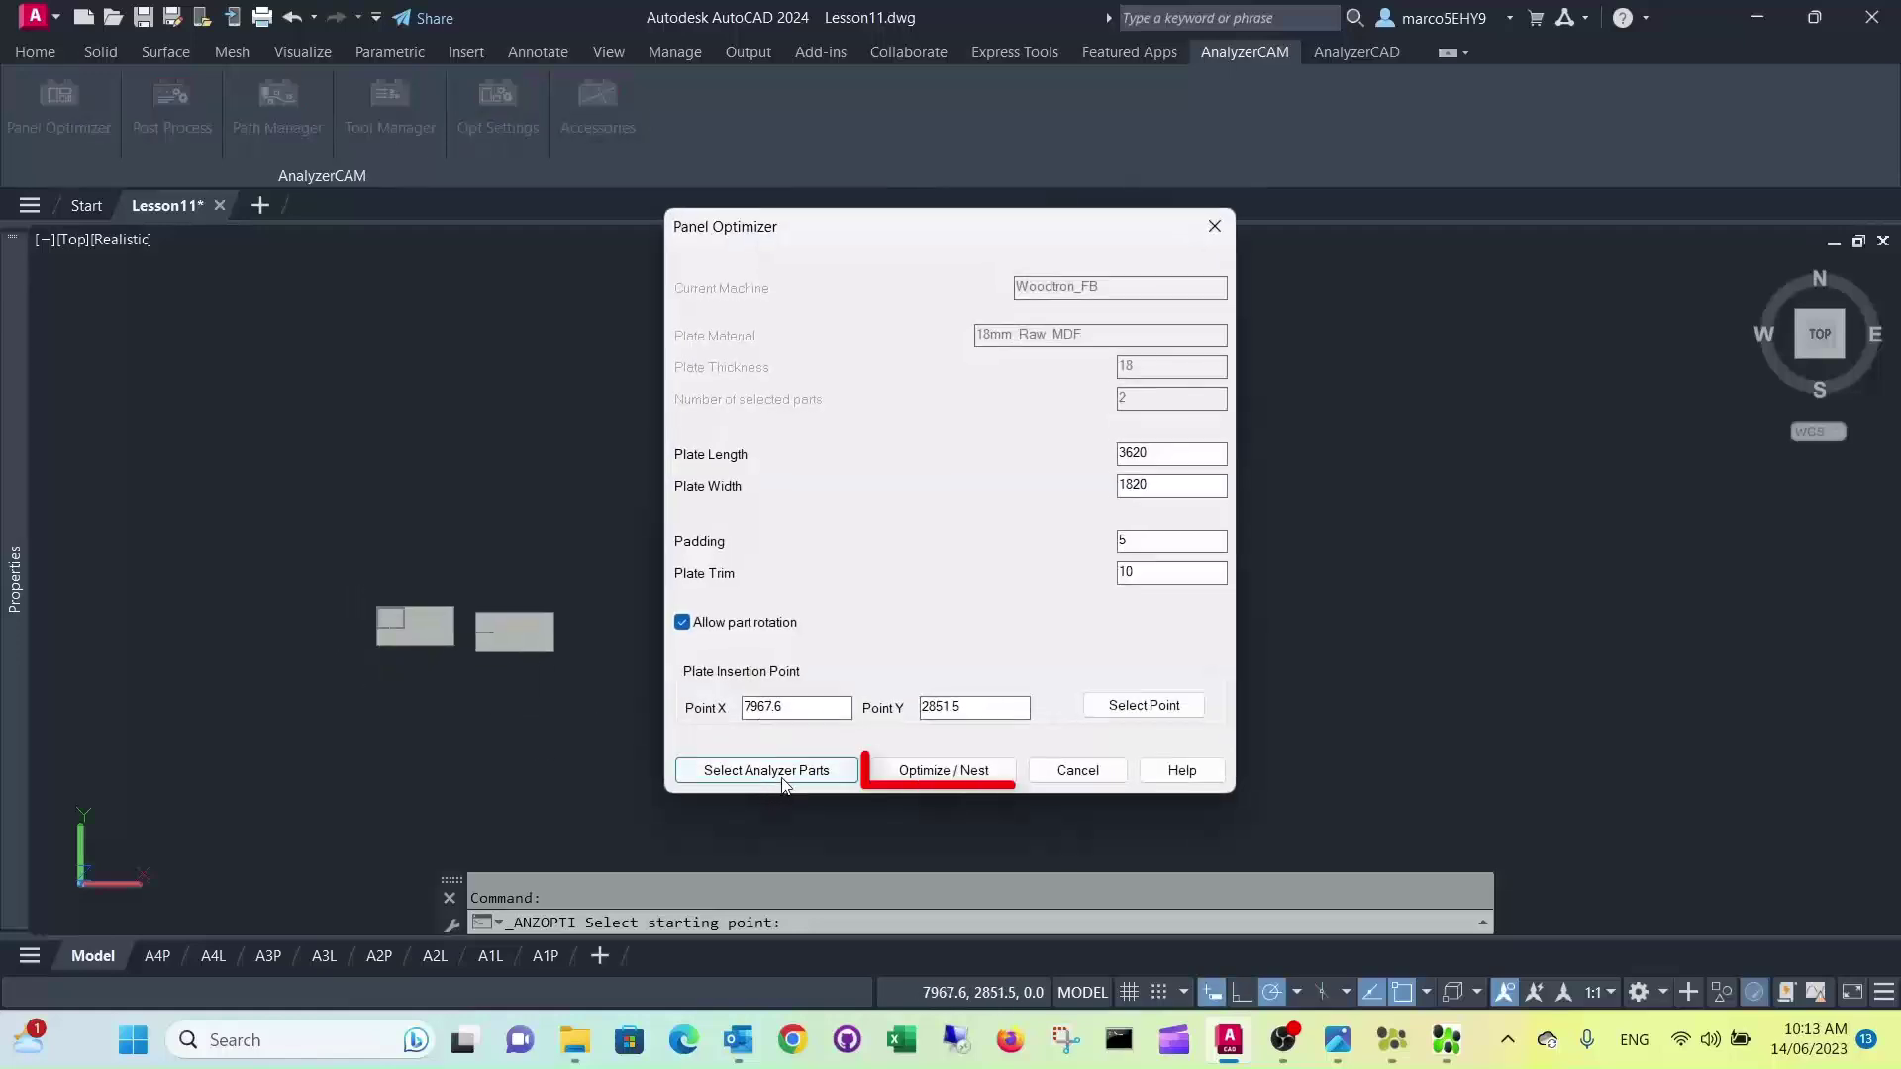
click(919, 774)
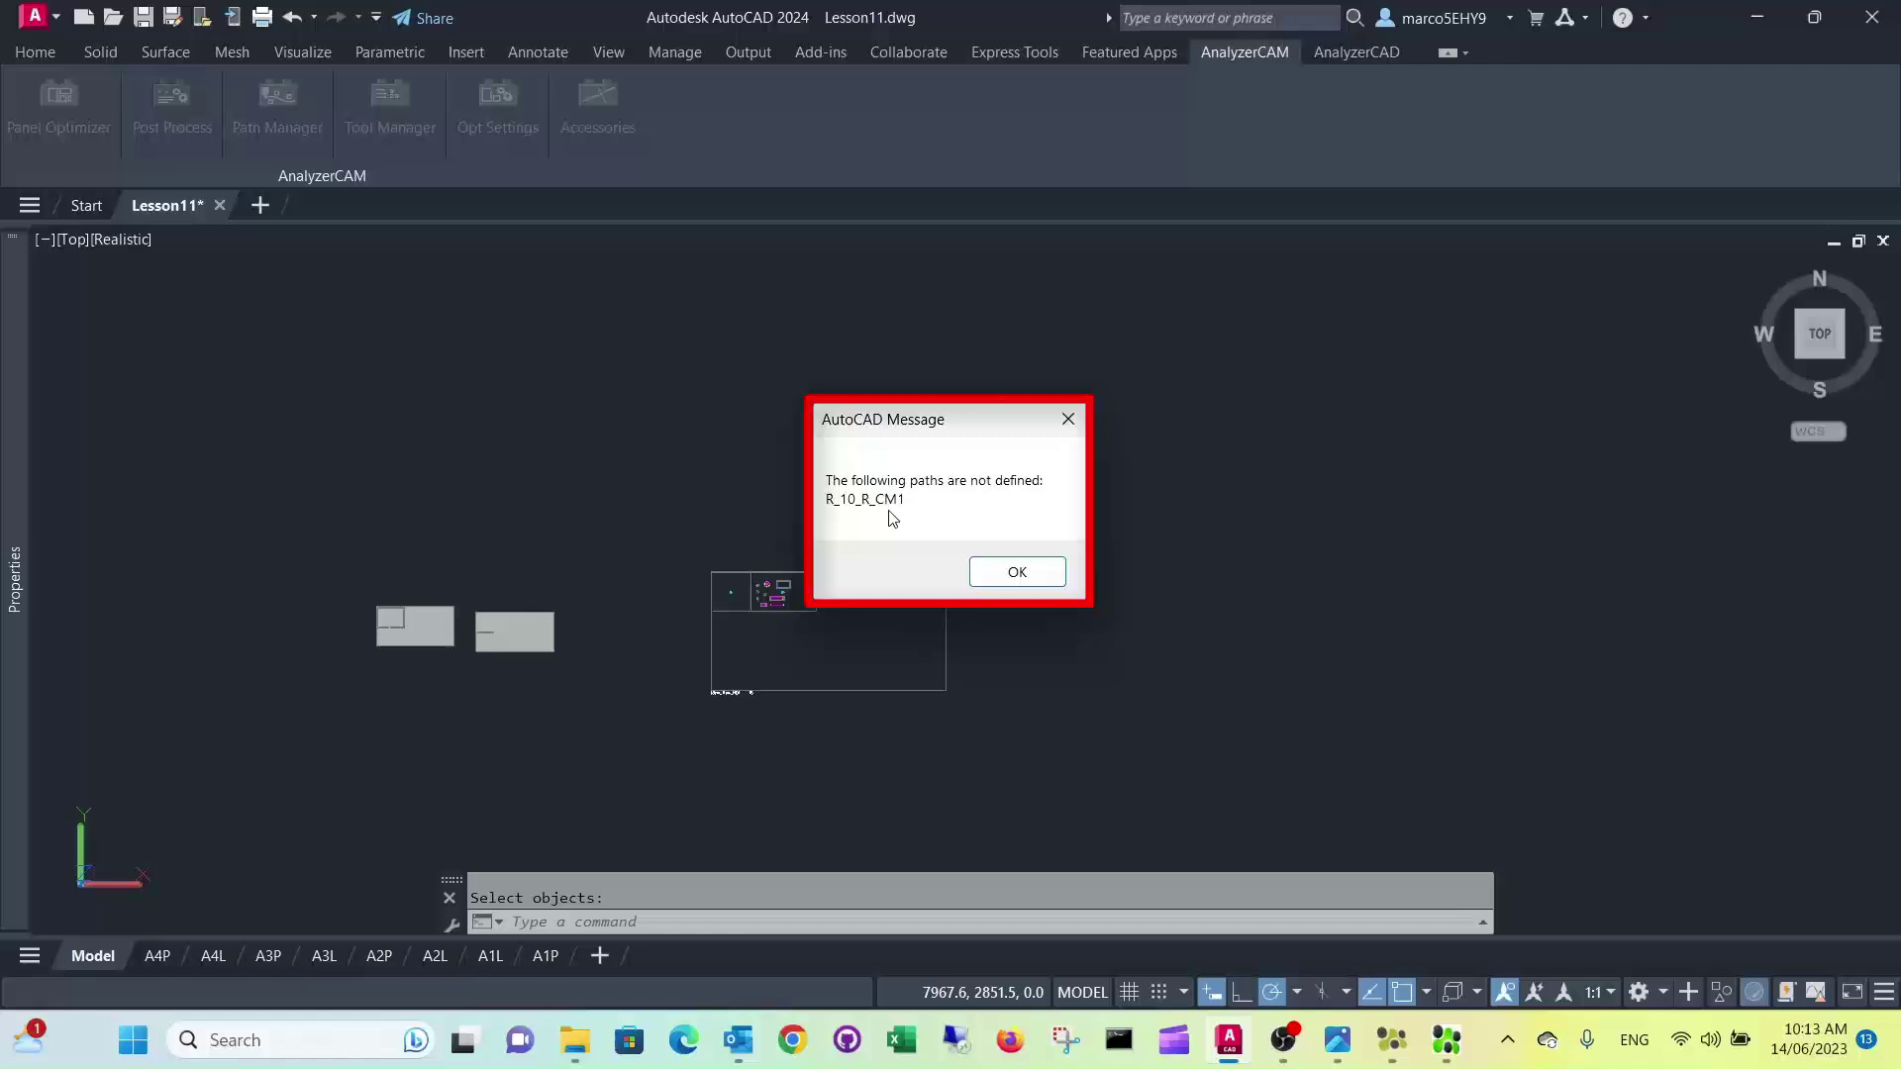
key(Return)
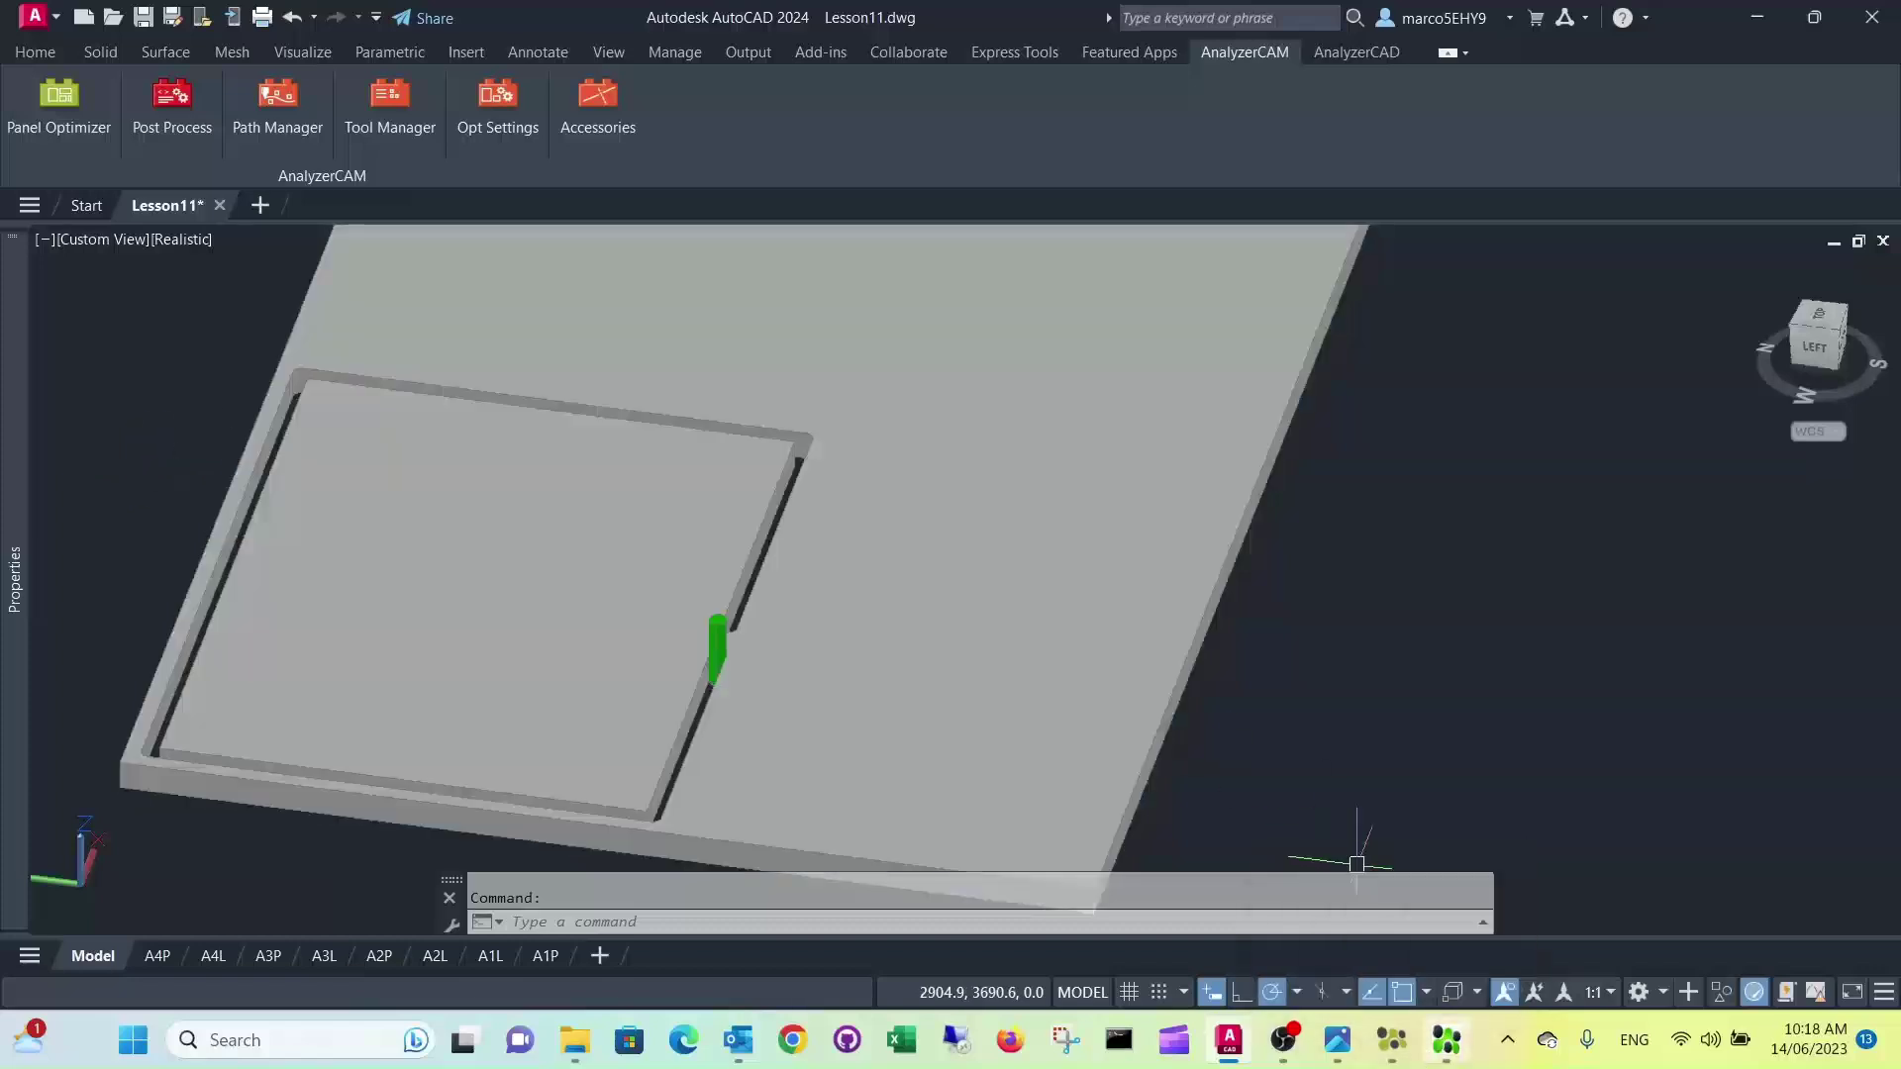
Switch to the image viewer to examine the cut in NestingCut02.png, and return to the AutoCAD drawing.
mouse_move(1469, 1050)
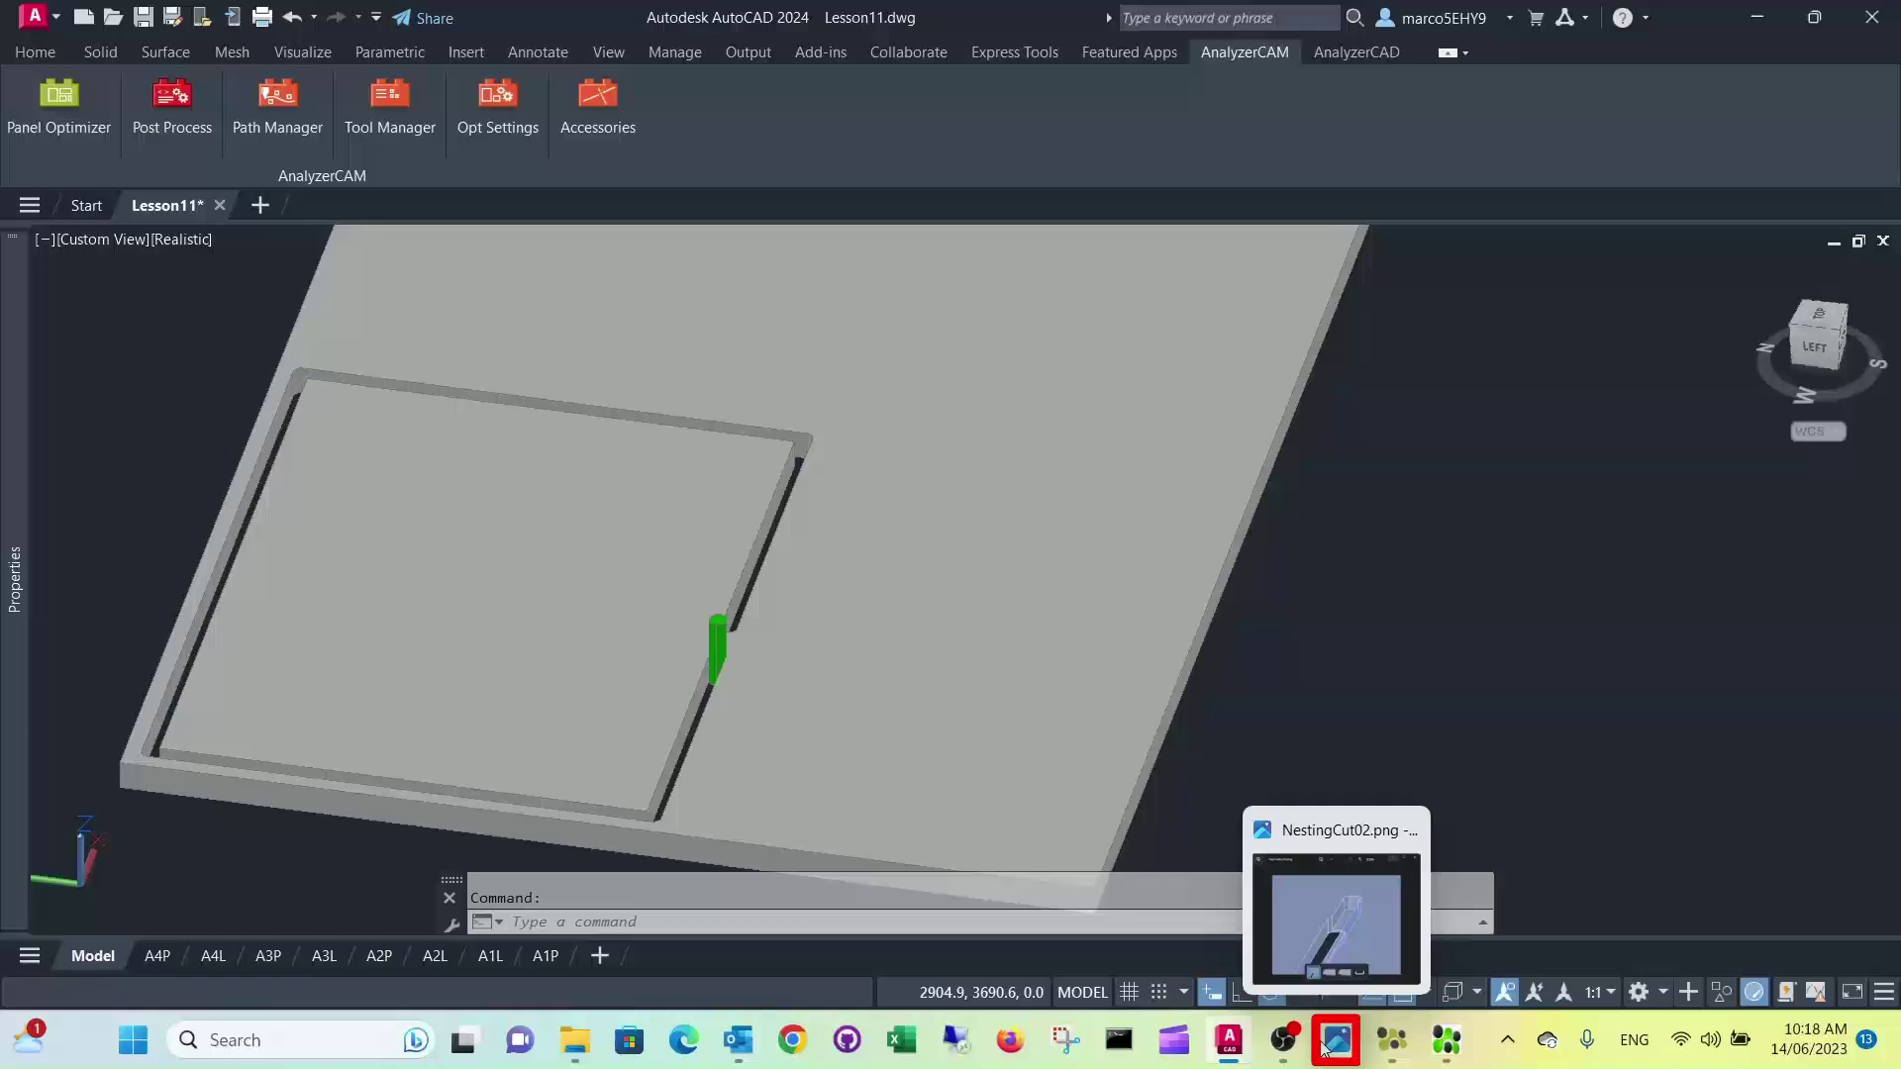
click(1264, 873)
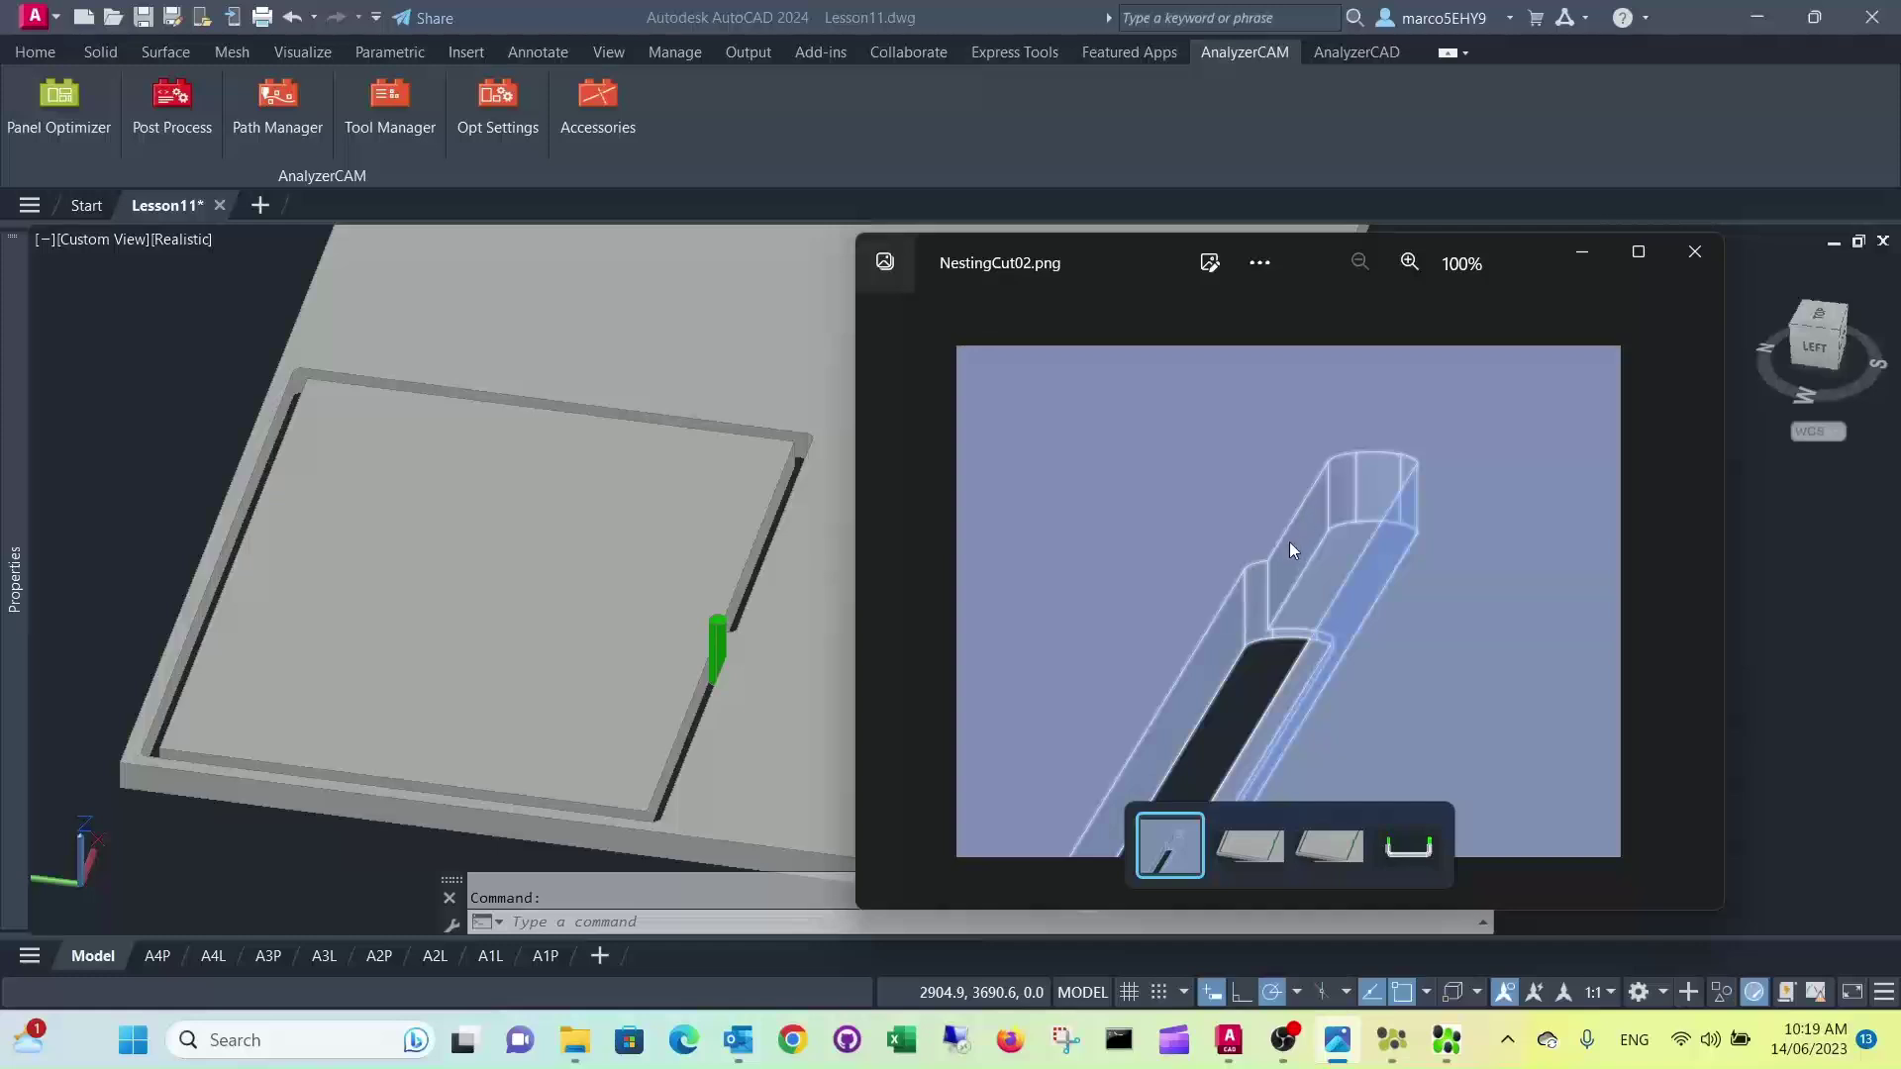
click(721, 328)
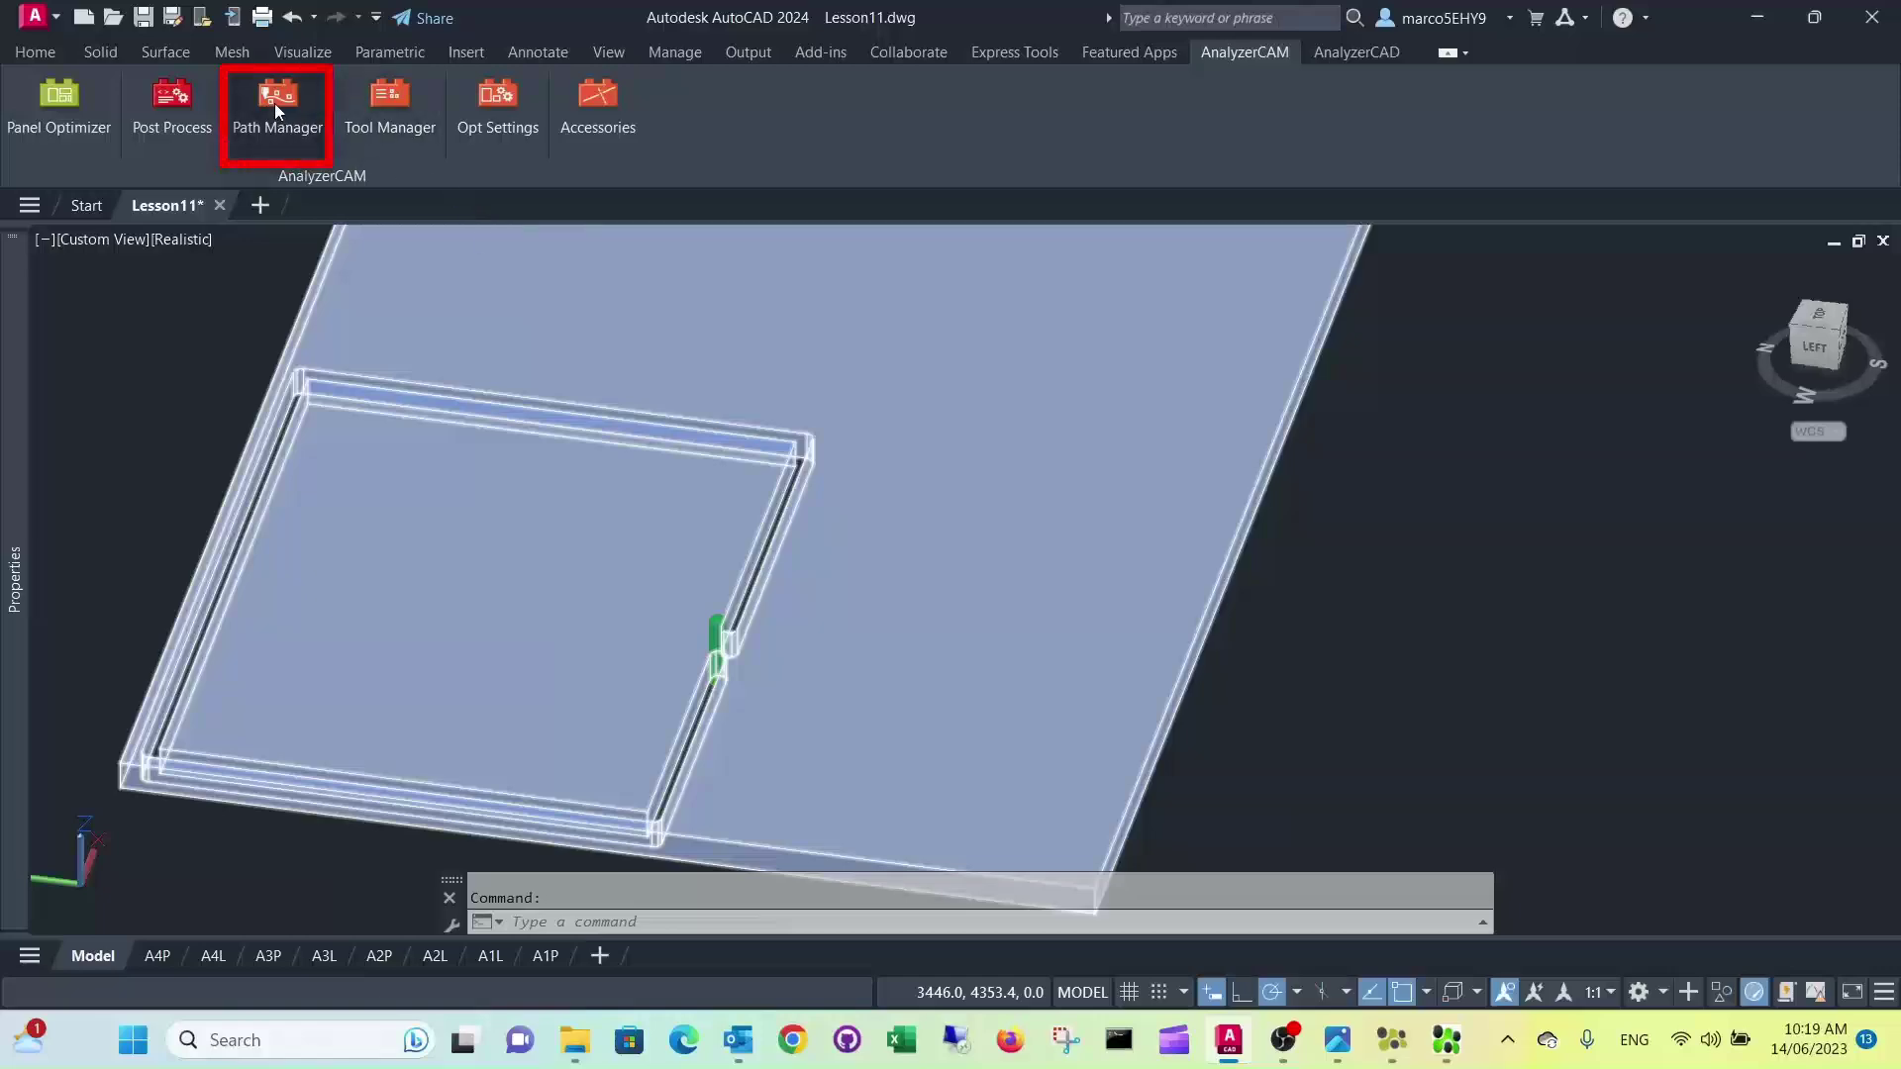
Create a new tool path in the Toolpath Manager with the toolpath layer R_10_R_CM1.
click(275, 103)
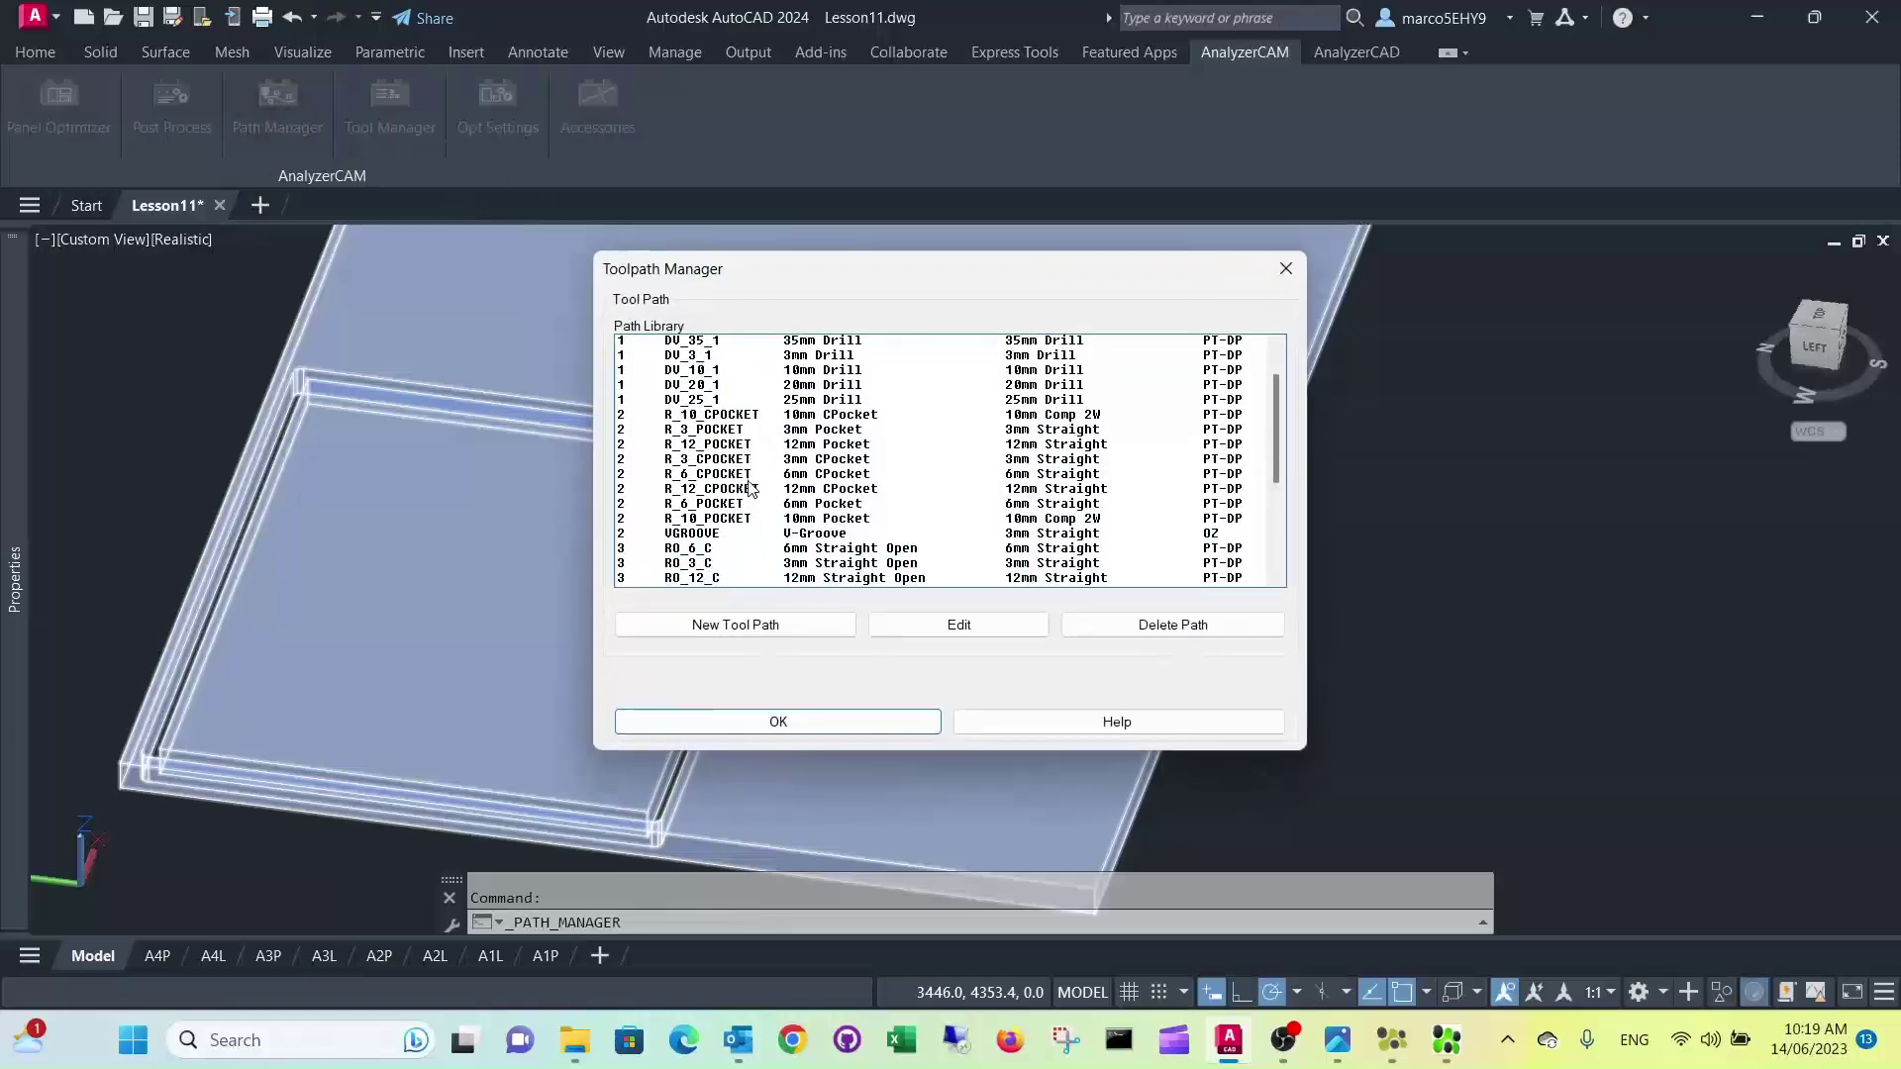
scroll(751, 489, down, 1)
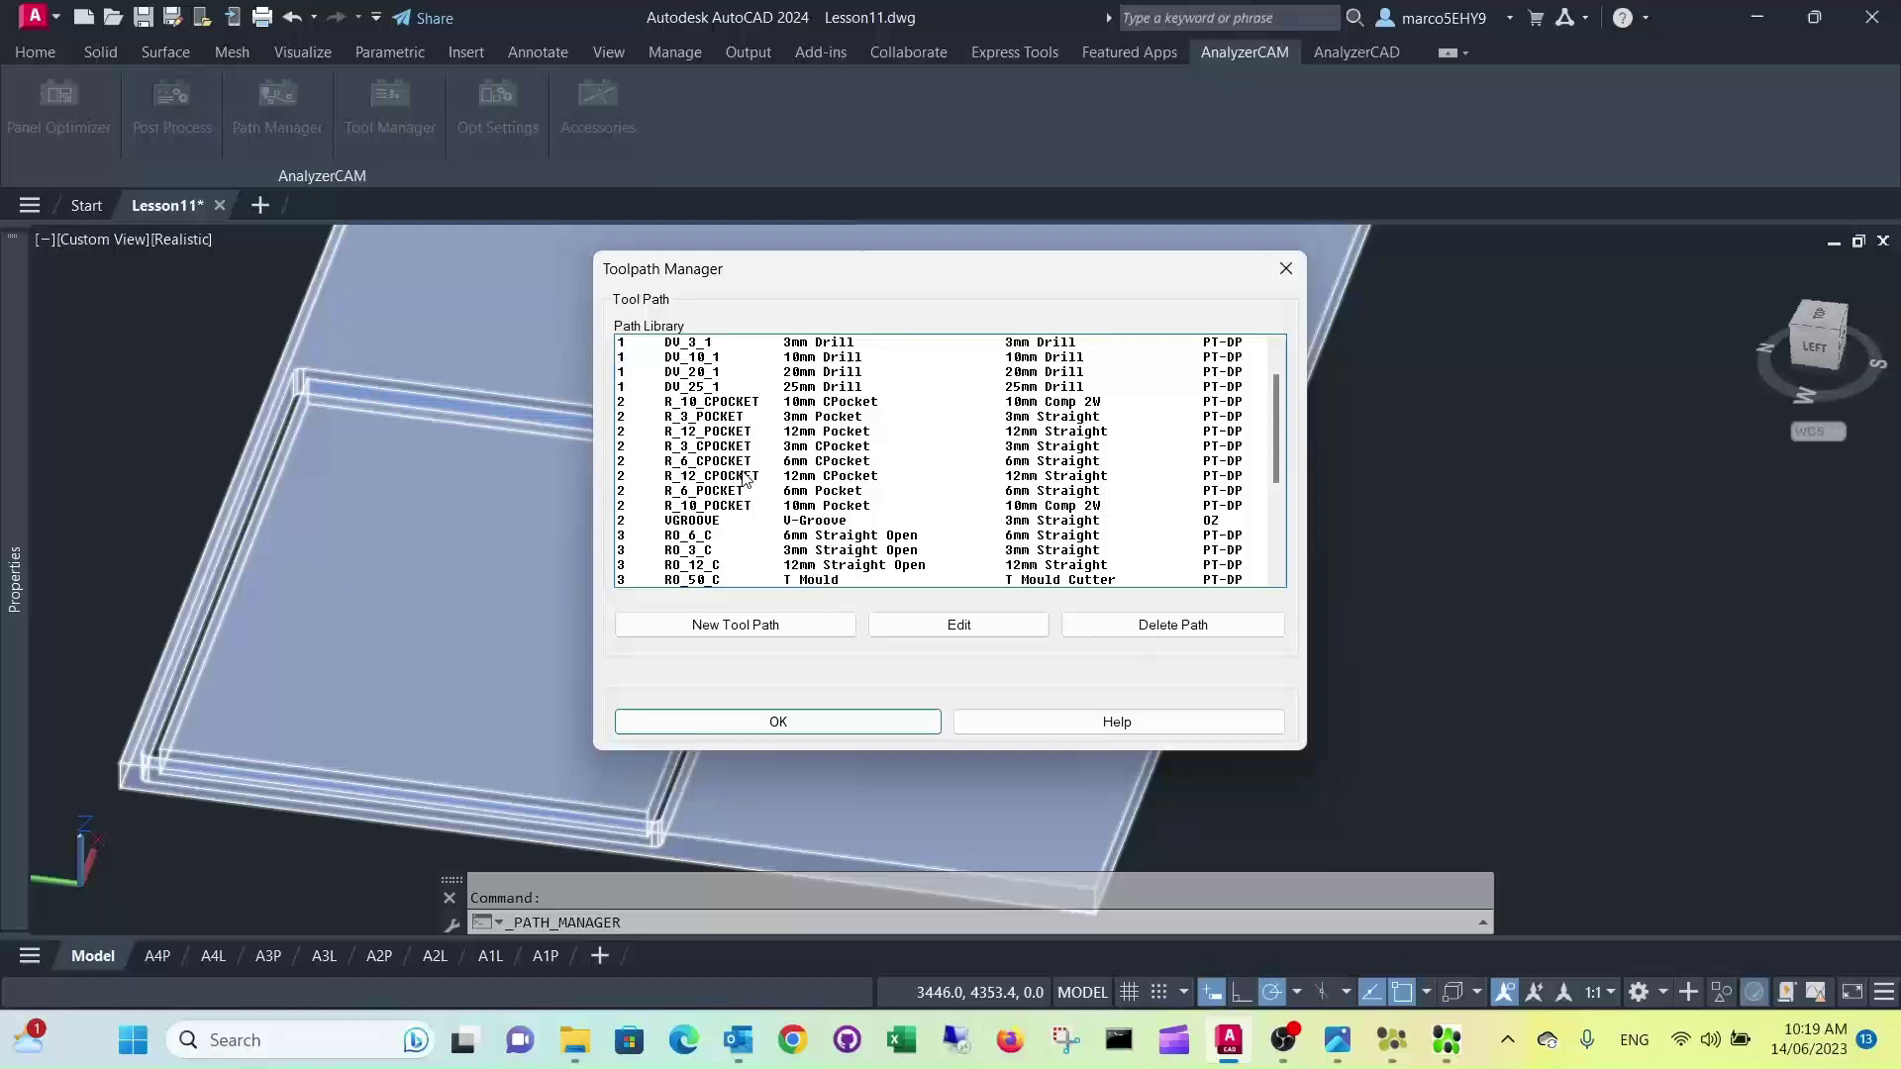
scroll(760, 535, down, 5)
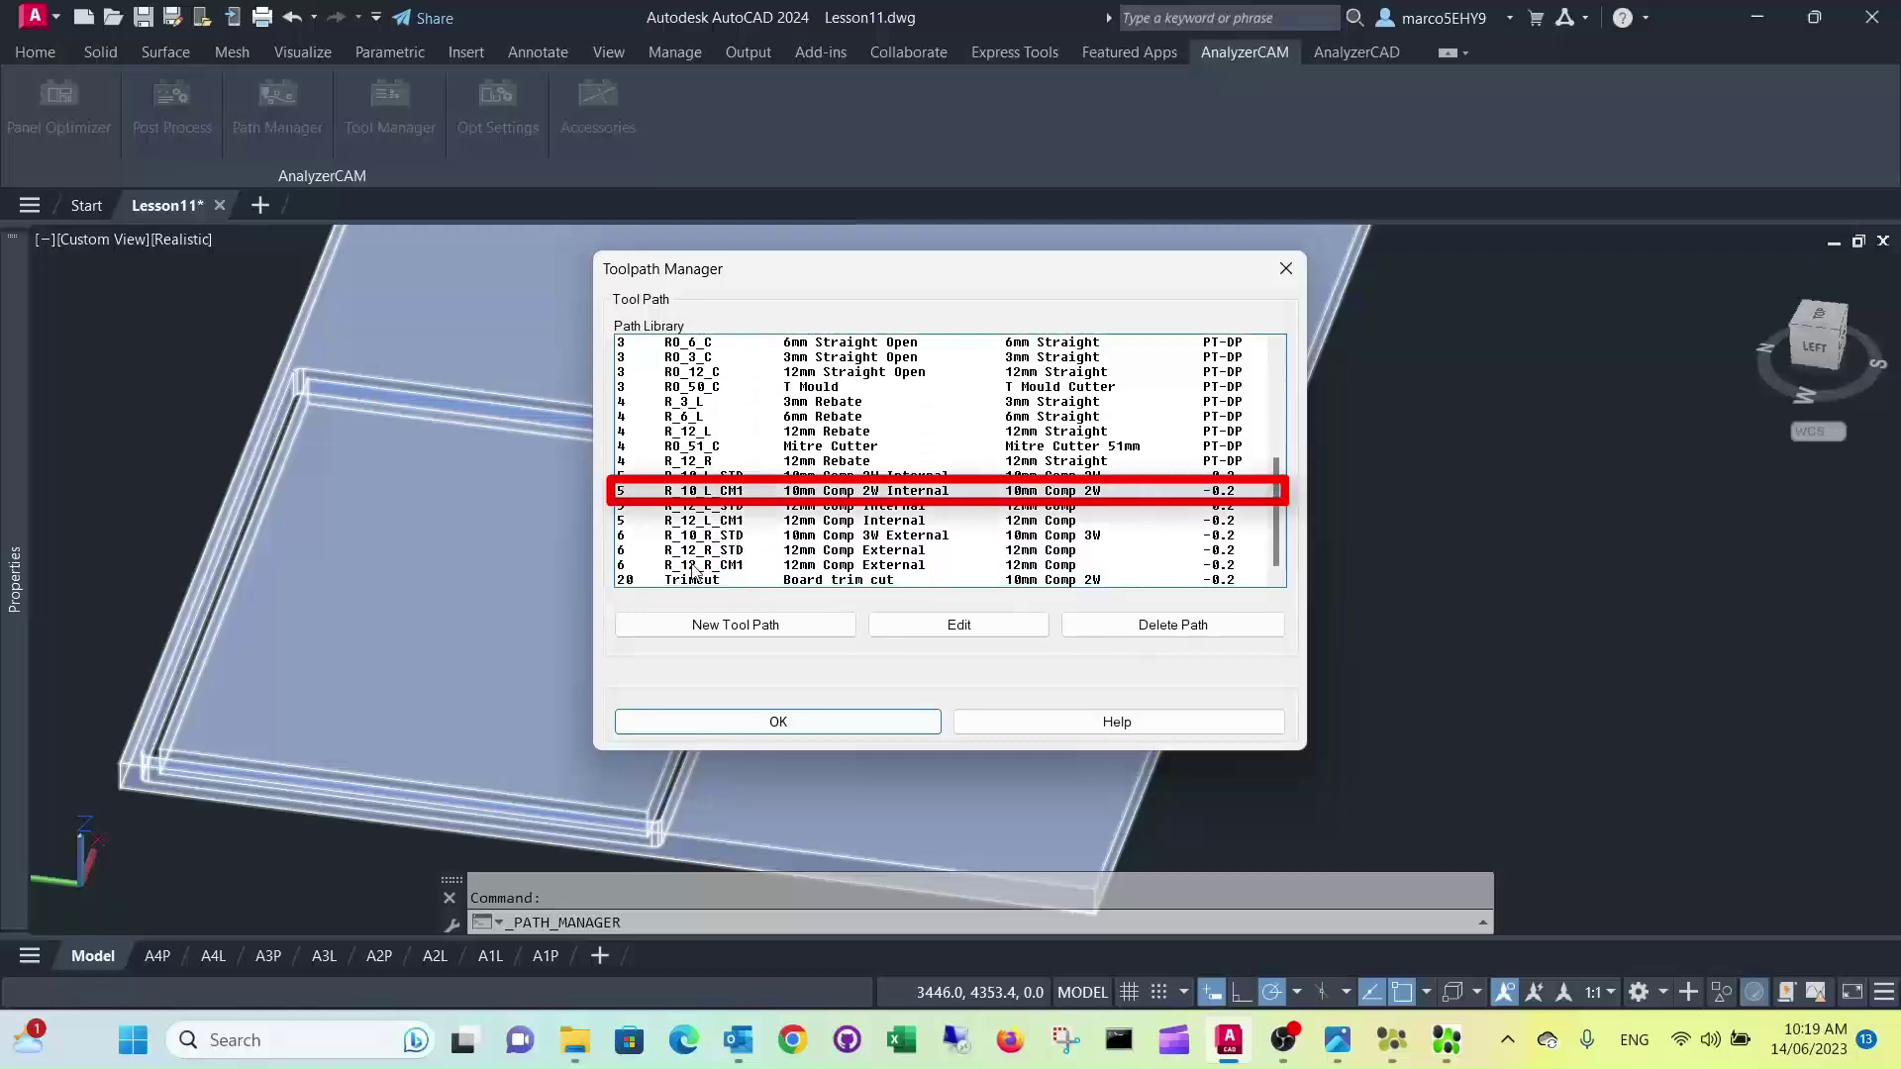
click(759, 626)
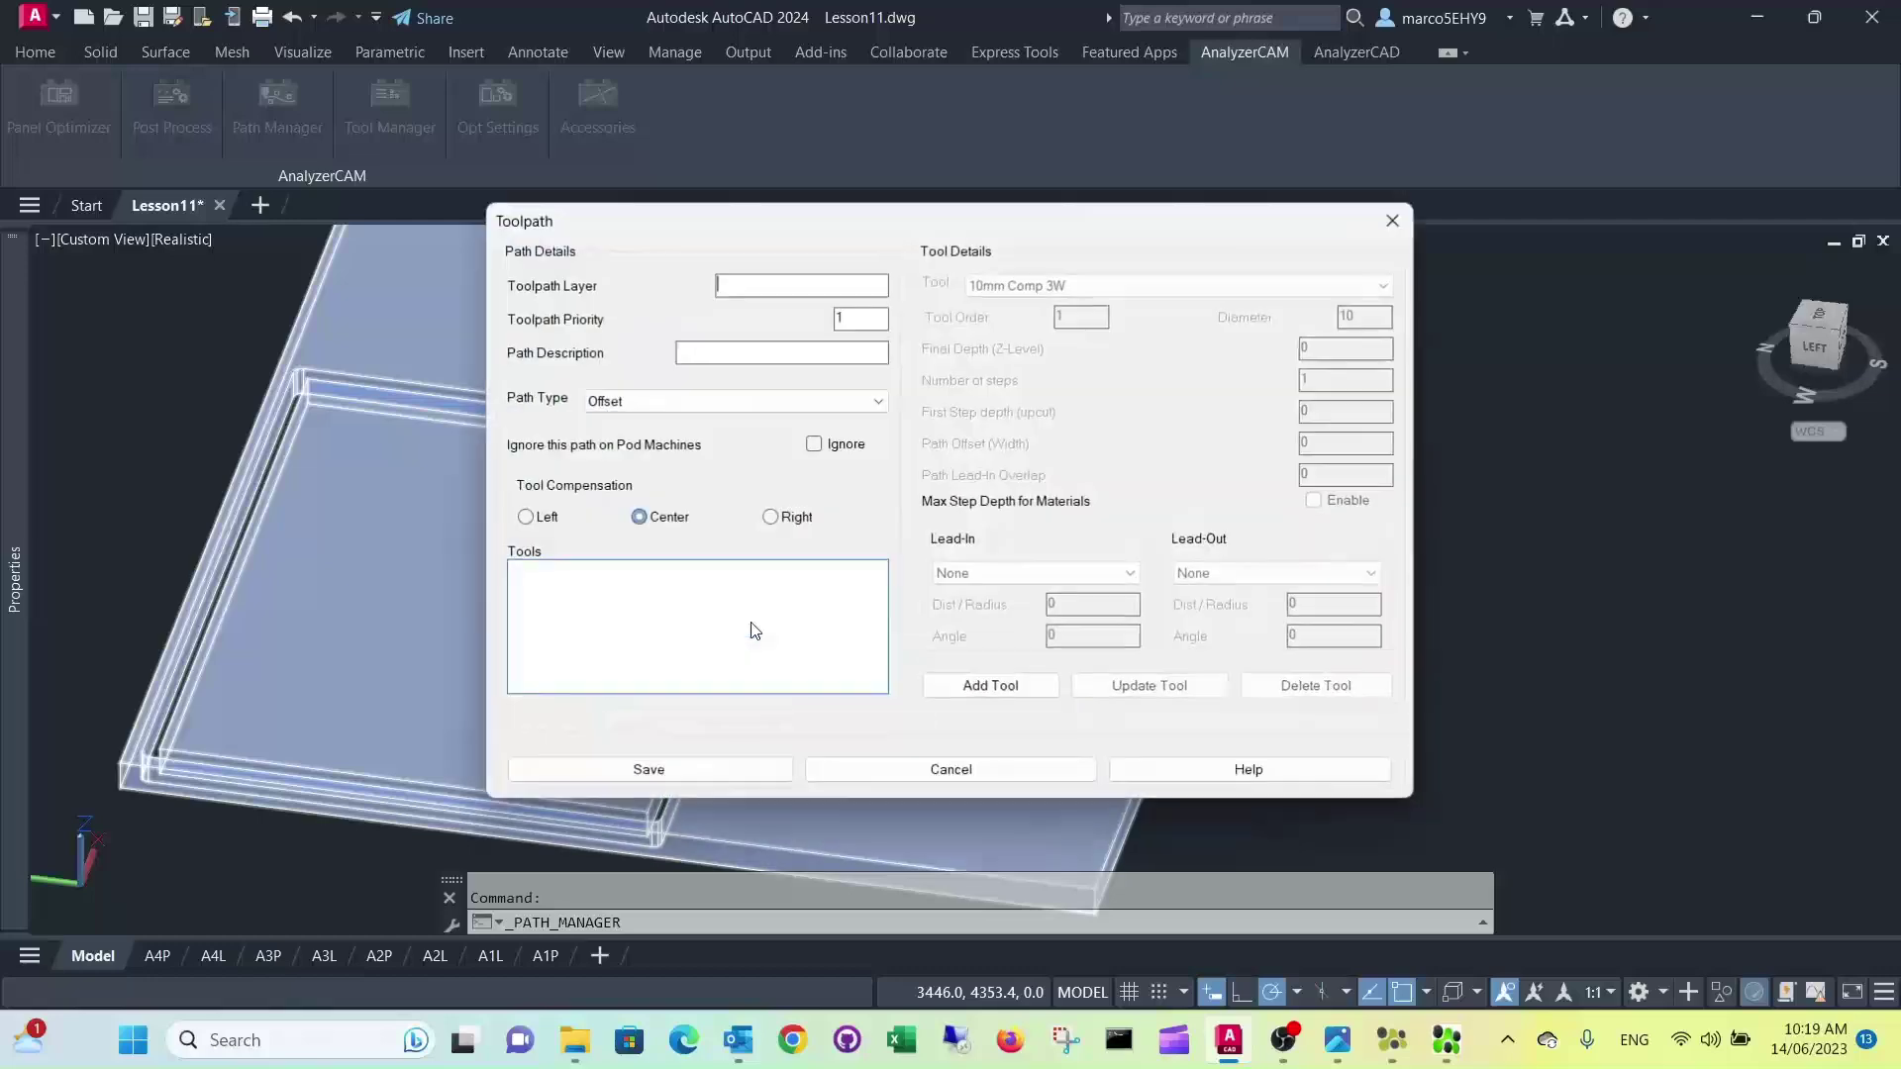
click(727, 285)
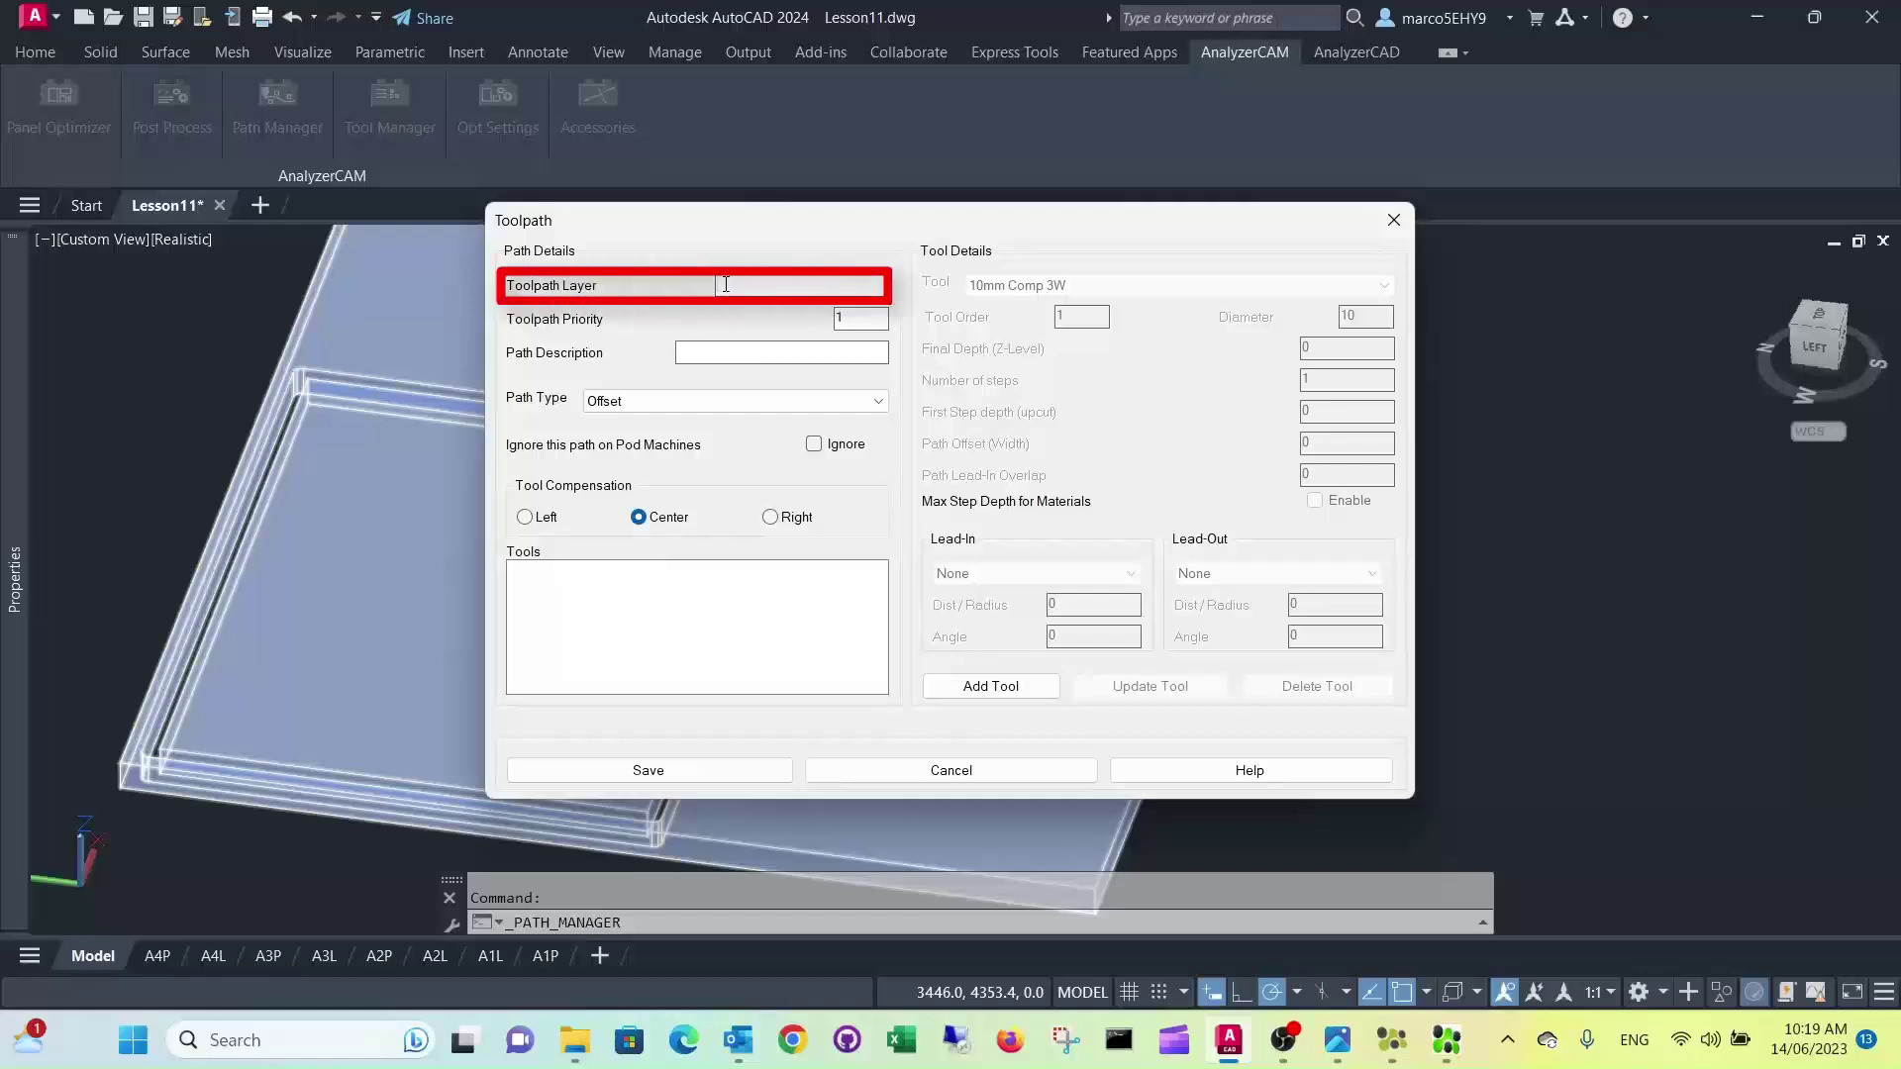
text(R_10_R)
text(_CM1)
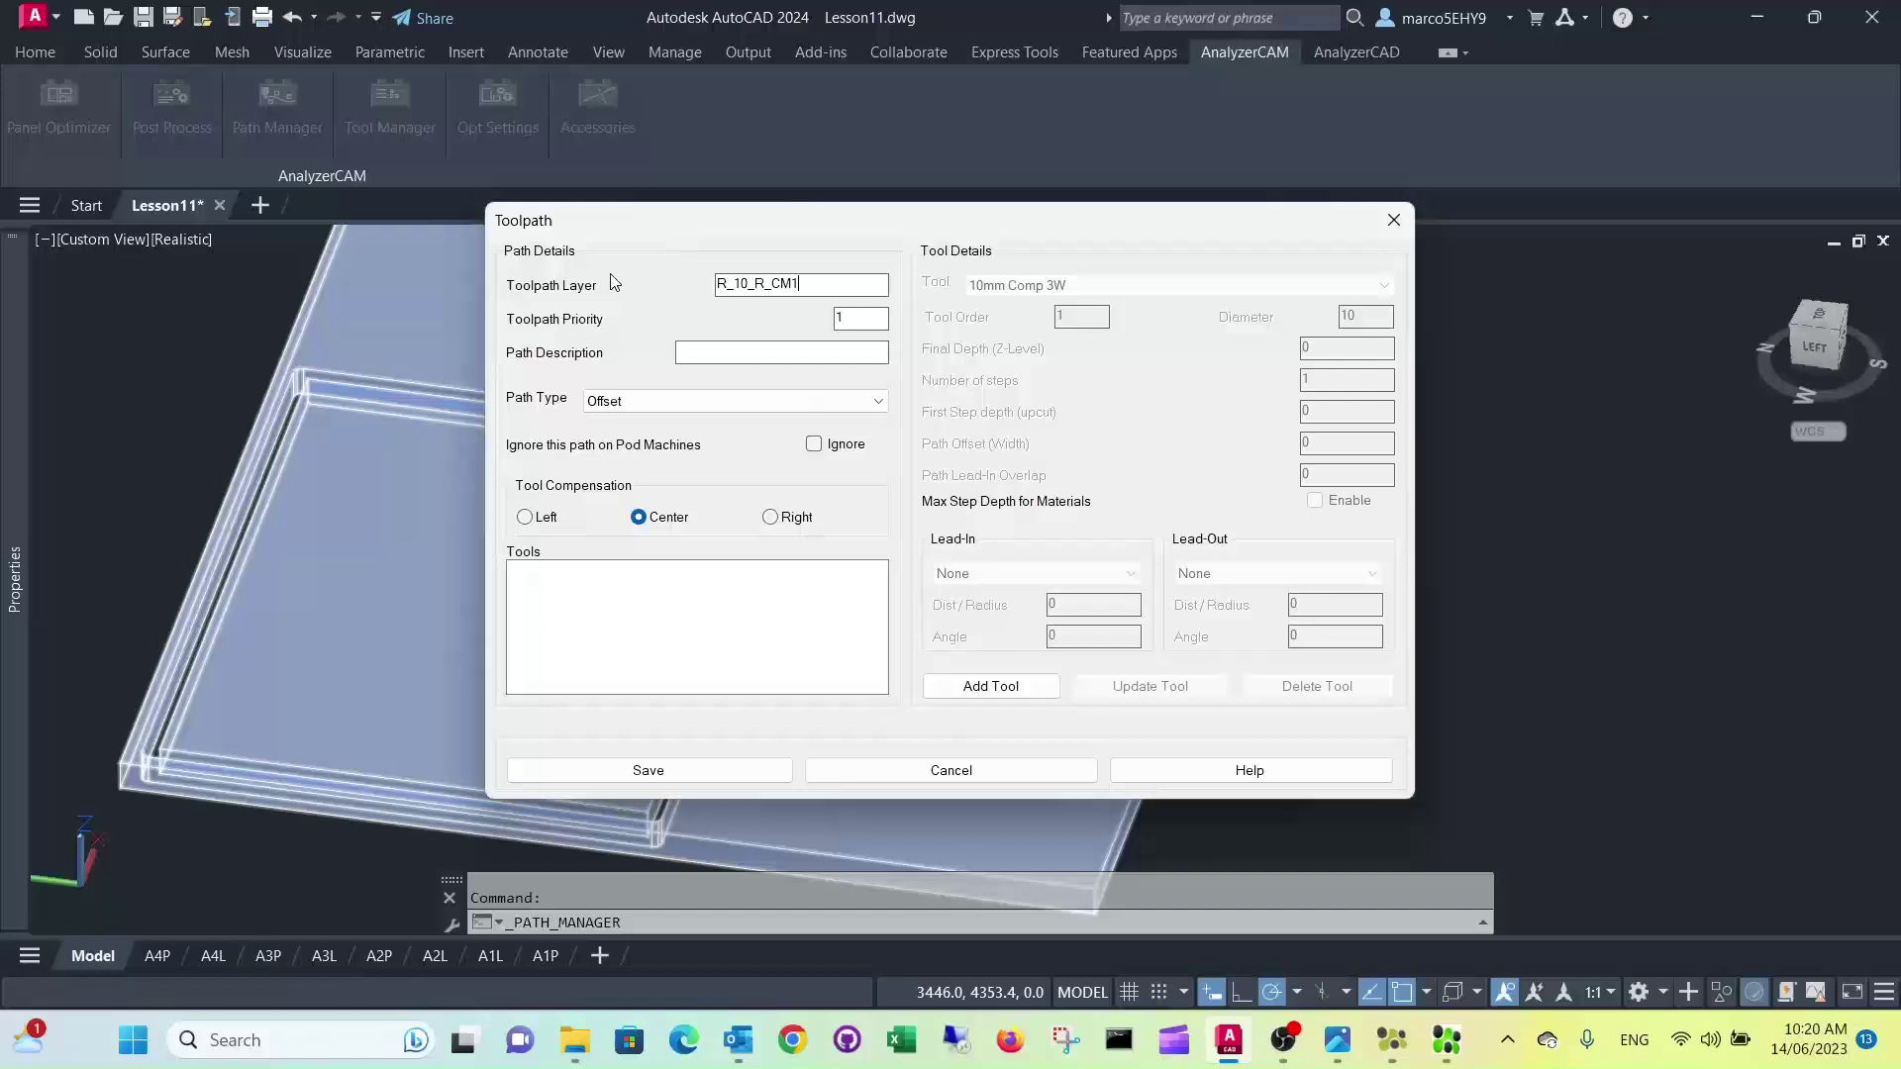
Set the new path's priority to 6 and its description to "10mm Comp 2W".
click(847, 317)
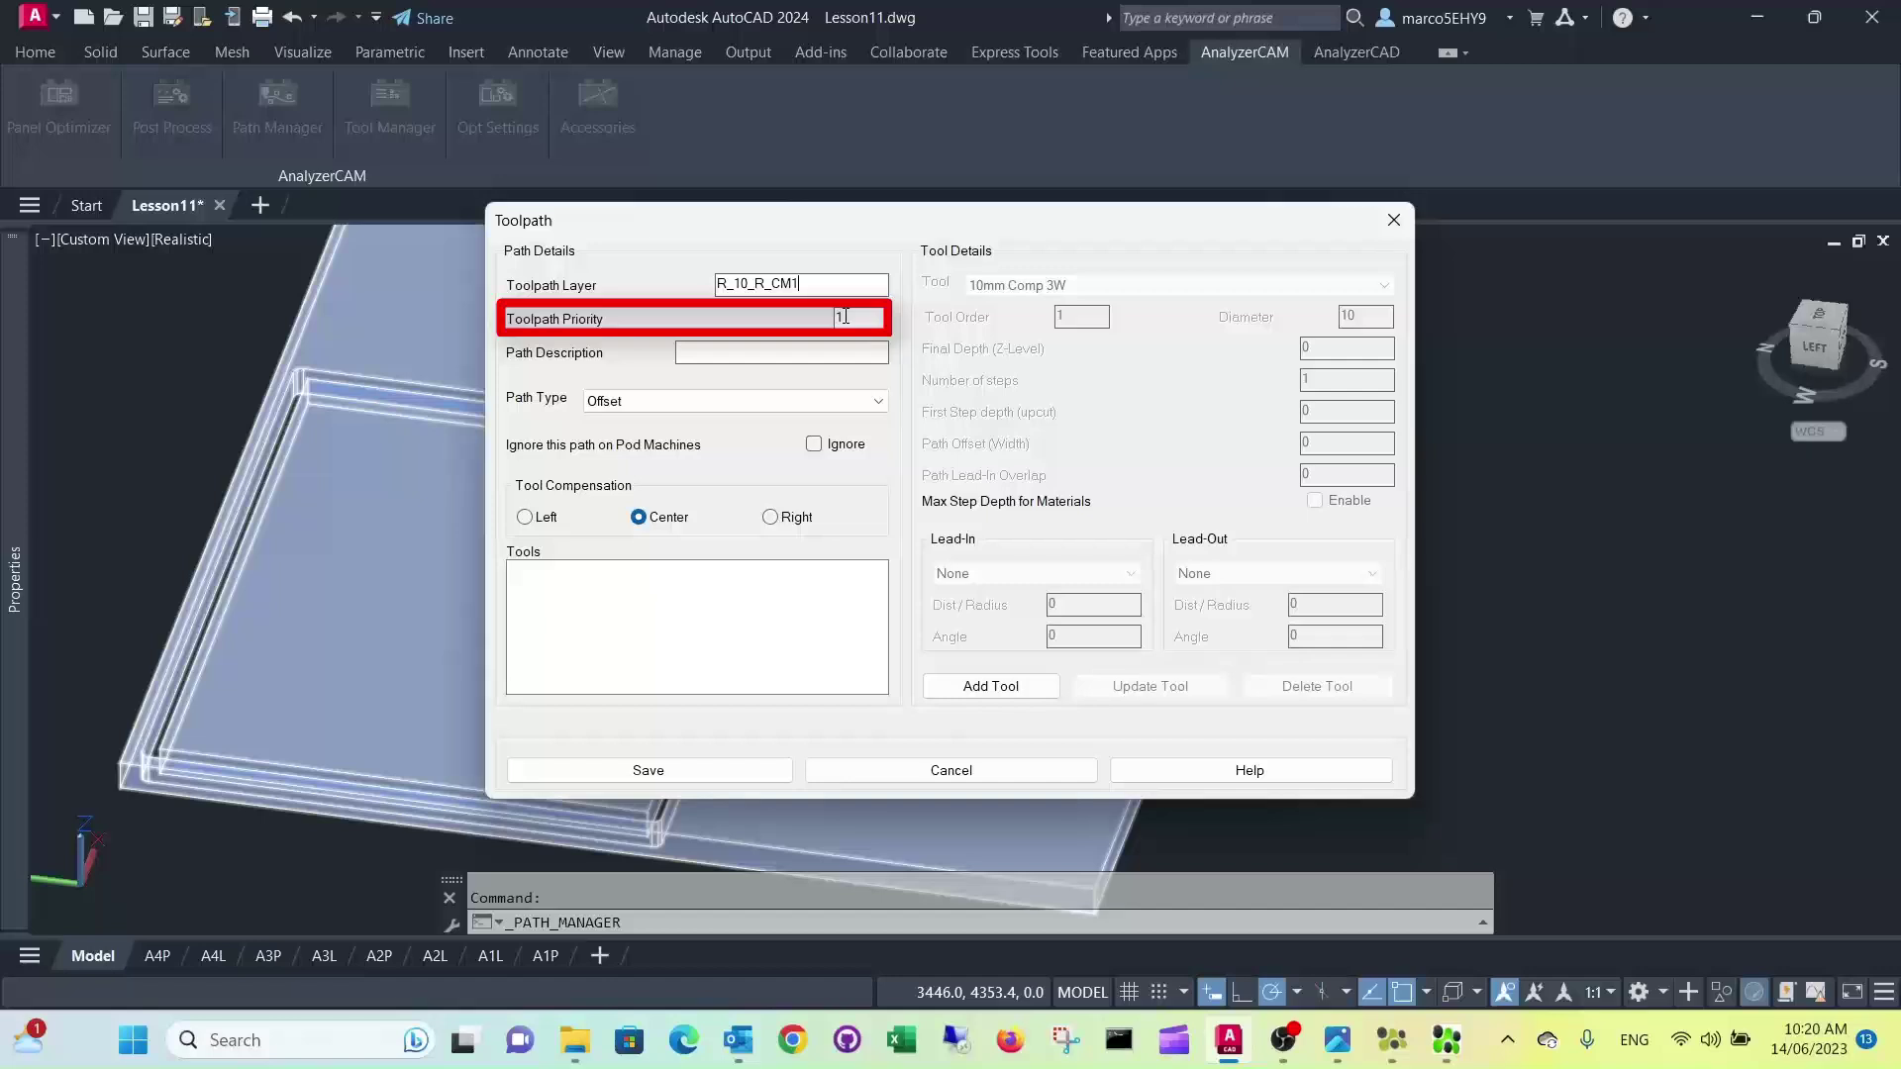
double_click(844, 317)
text(6)
click(752, 347)
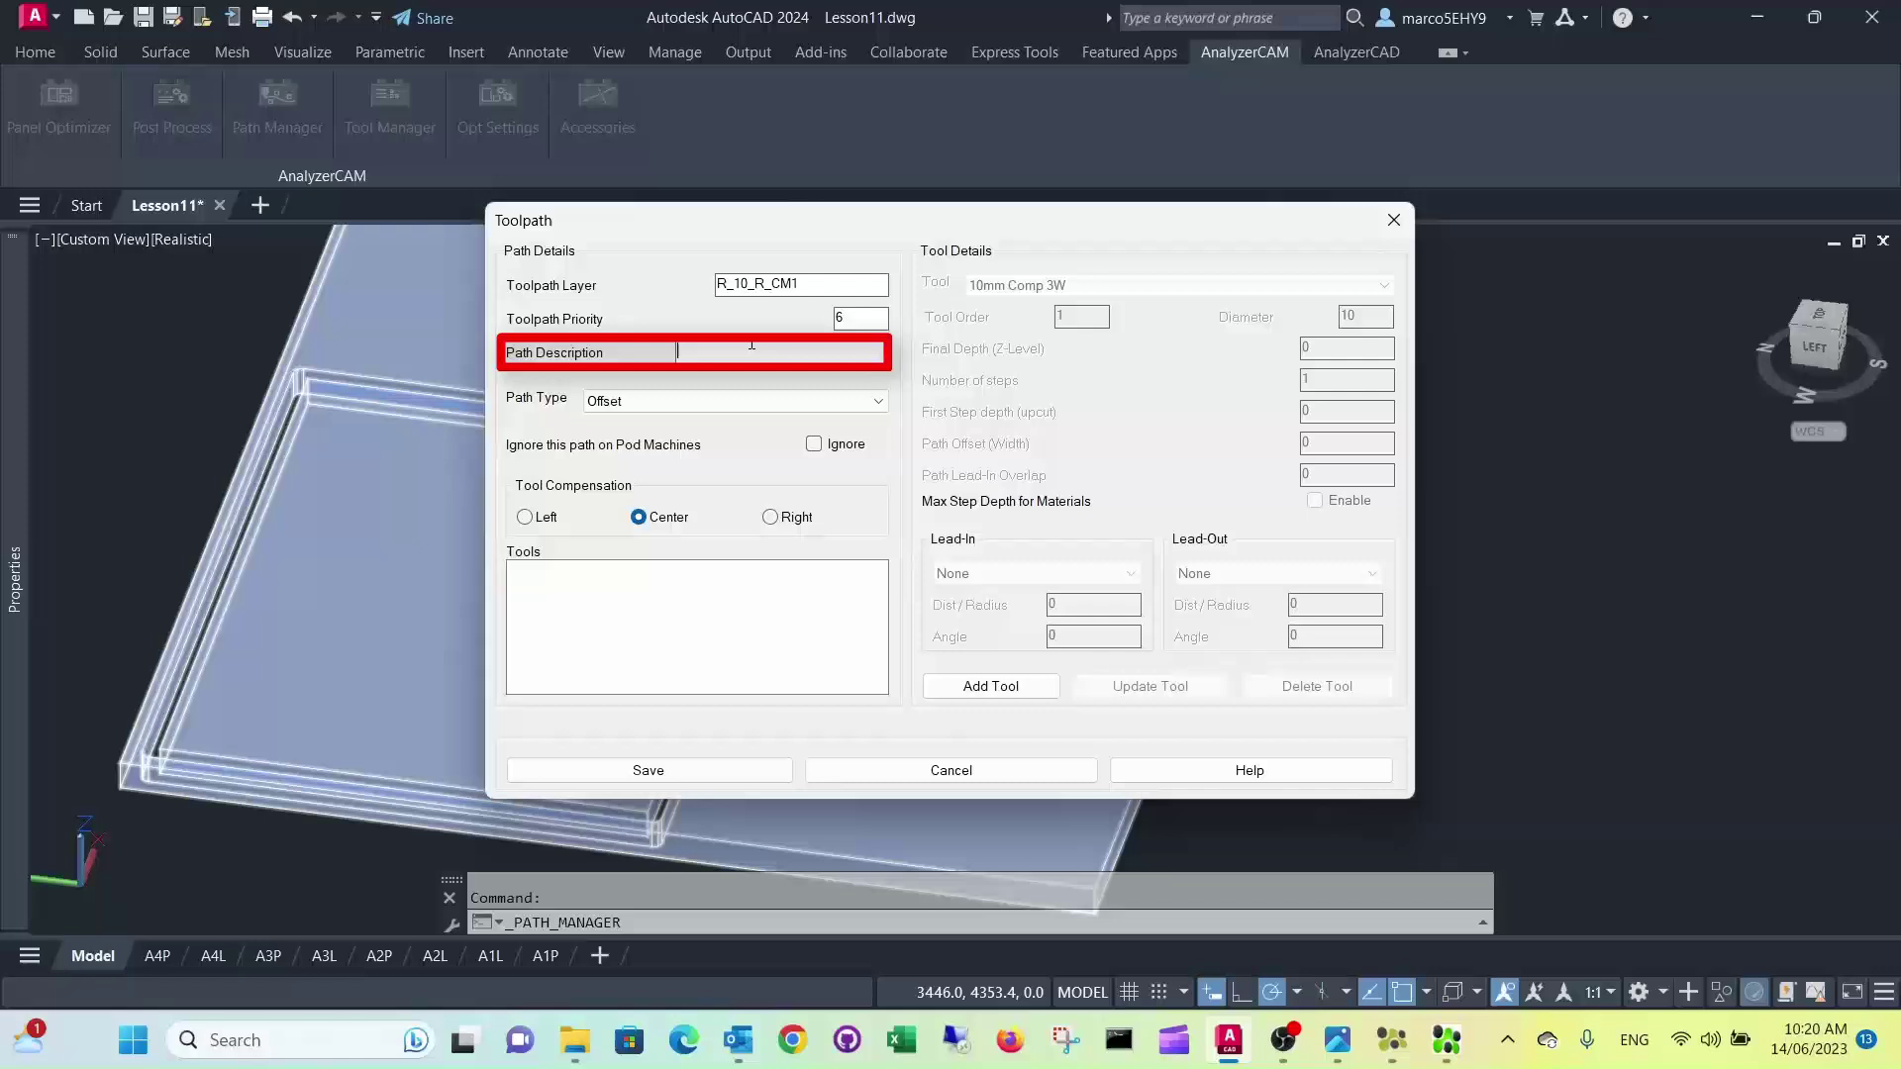
text(10mm Comp)
text(2W)
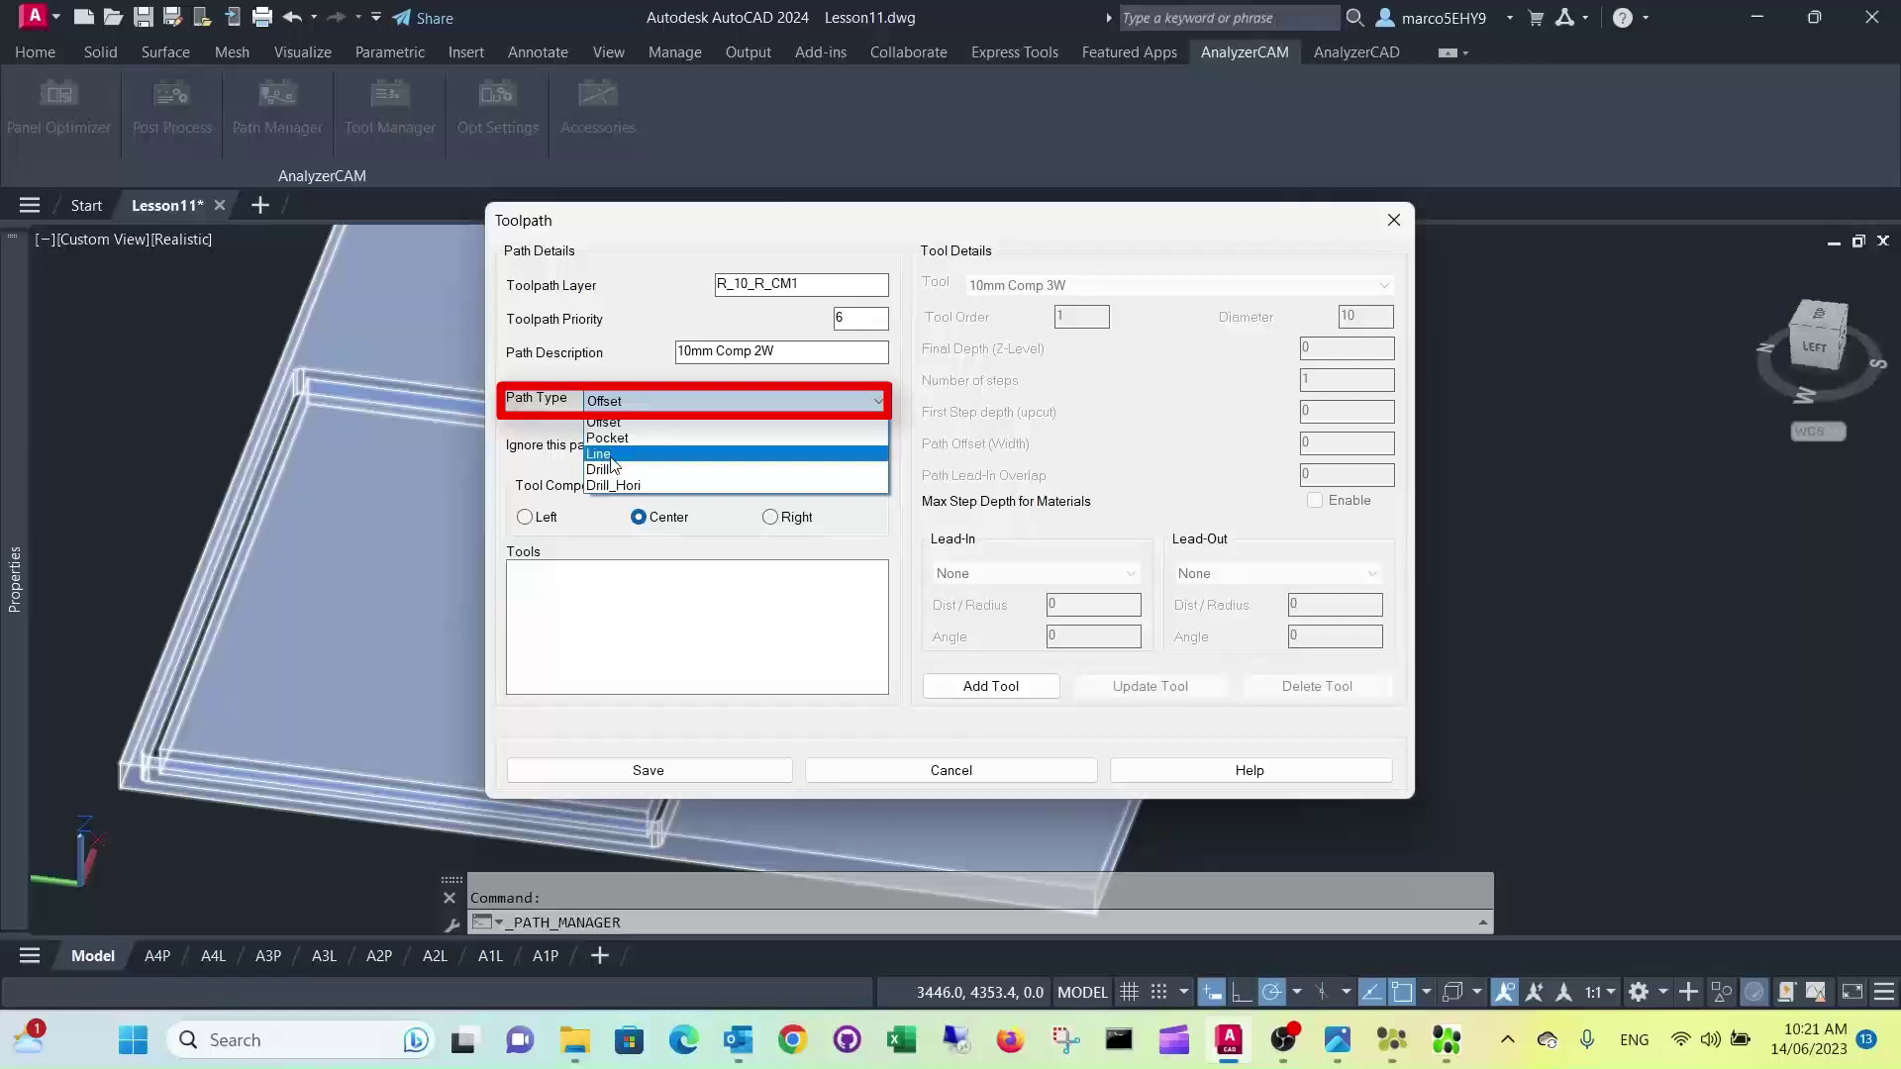
Set the path type to Offset with right tool compensation, and add 10mm Comp 2W as the path's first tool.
click(622, 423)
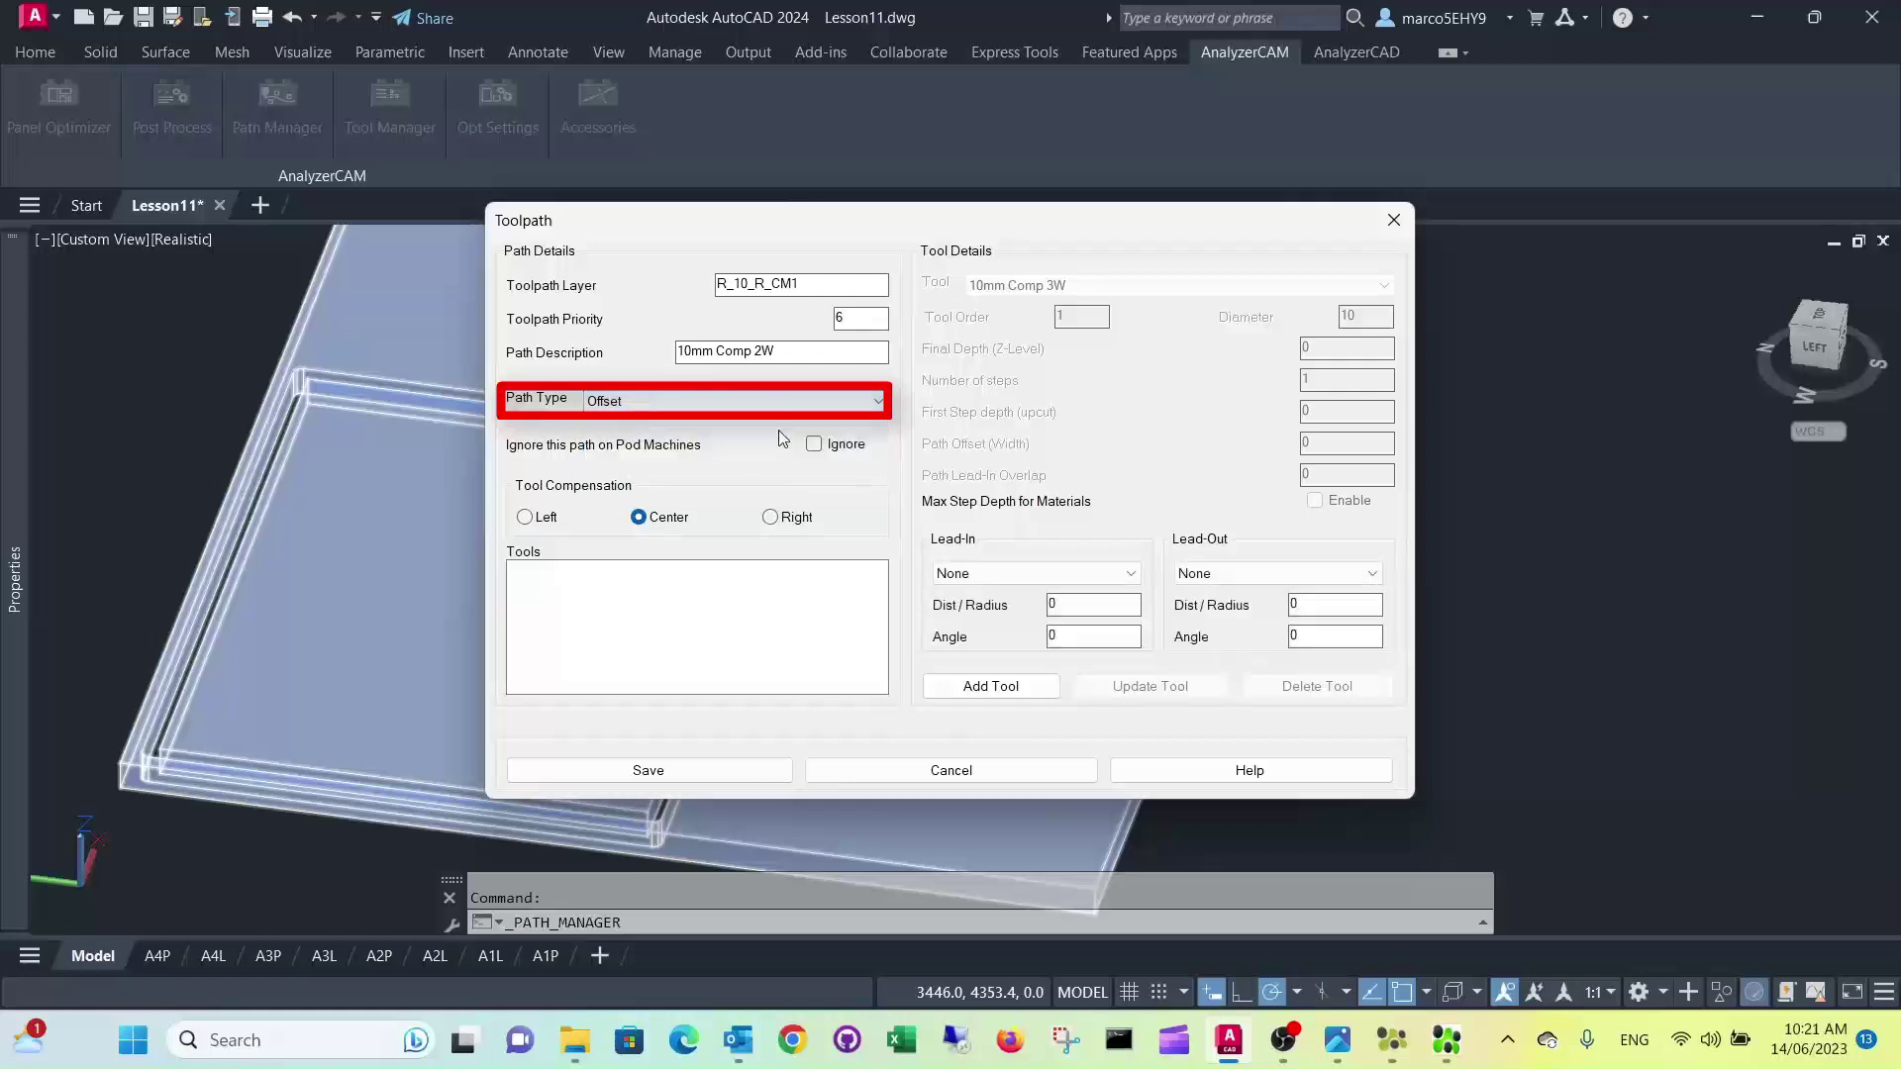
click(776, 521)
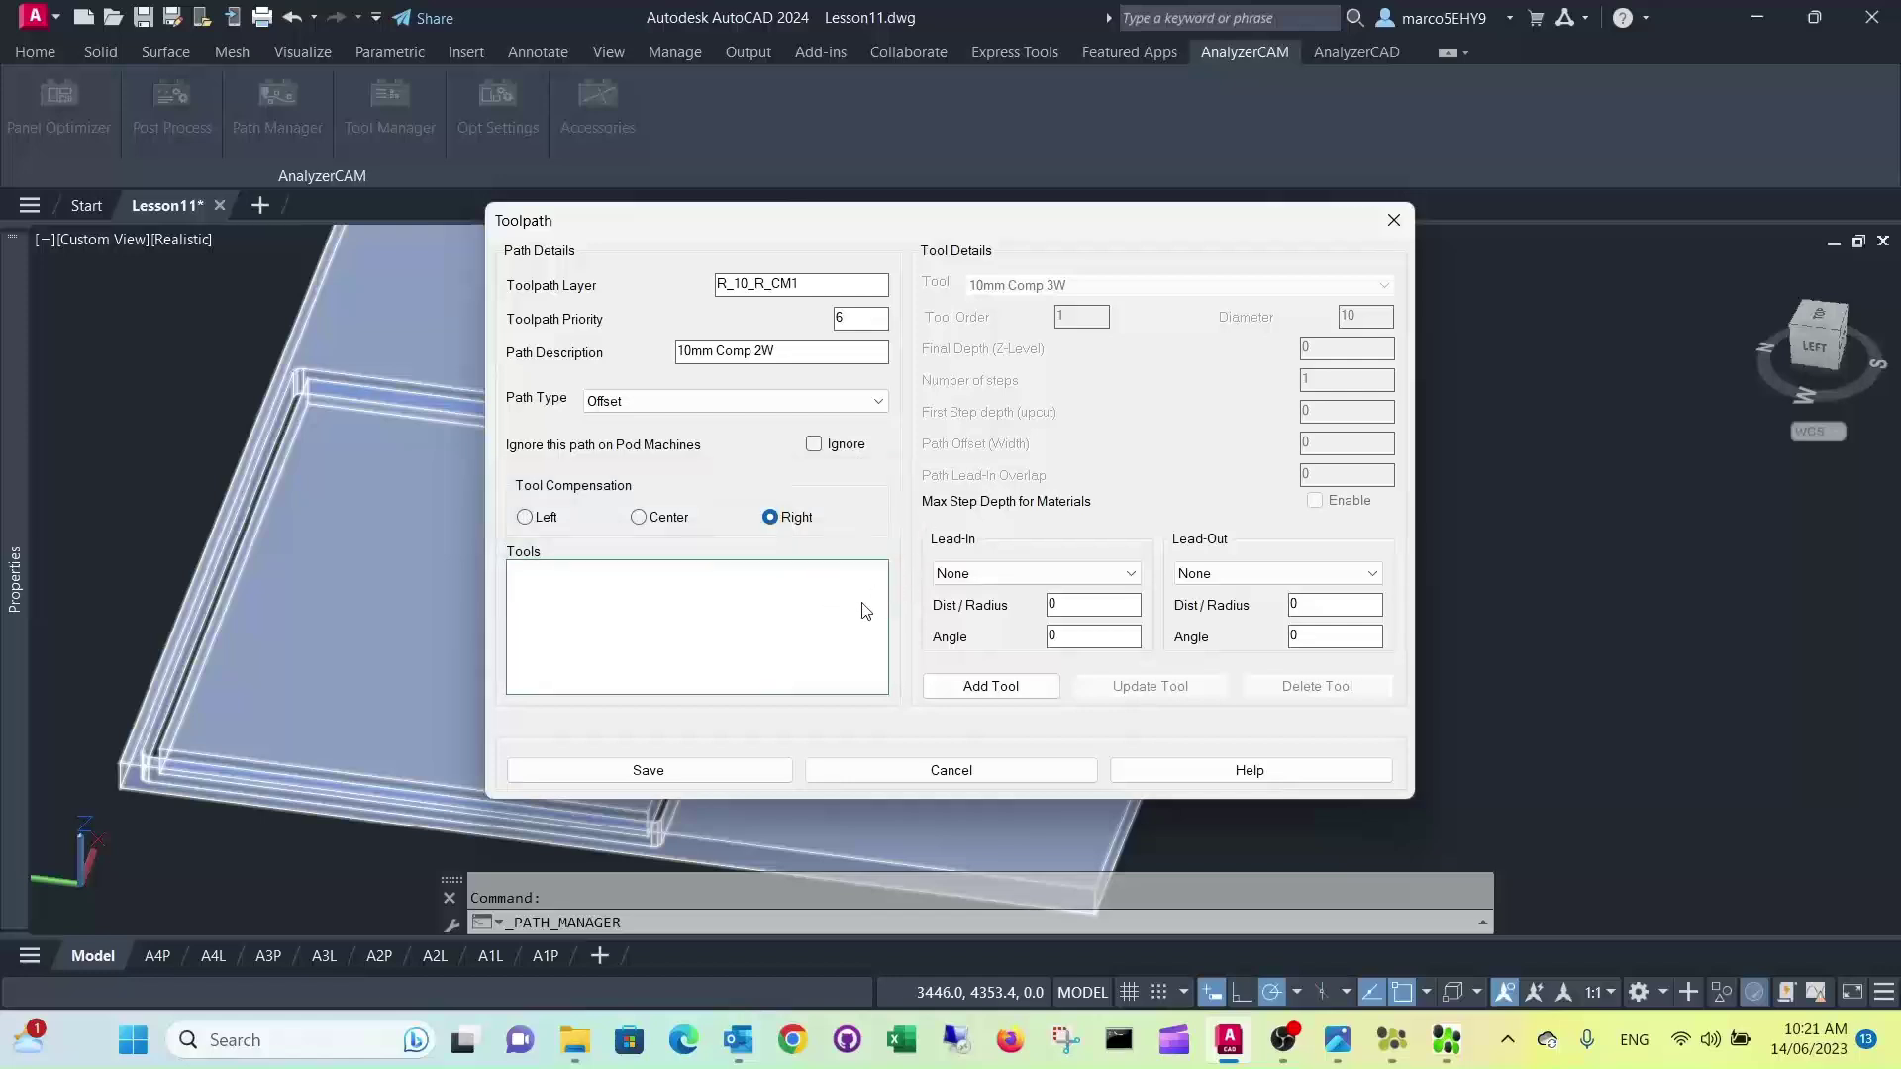
click(977, 692)
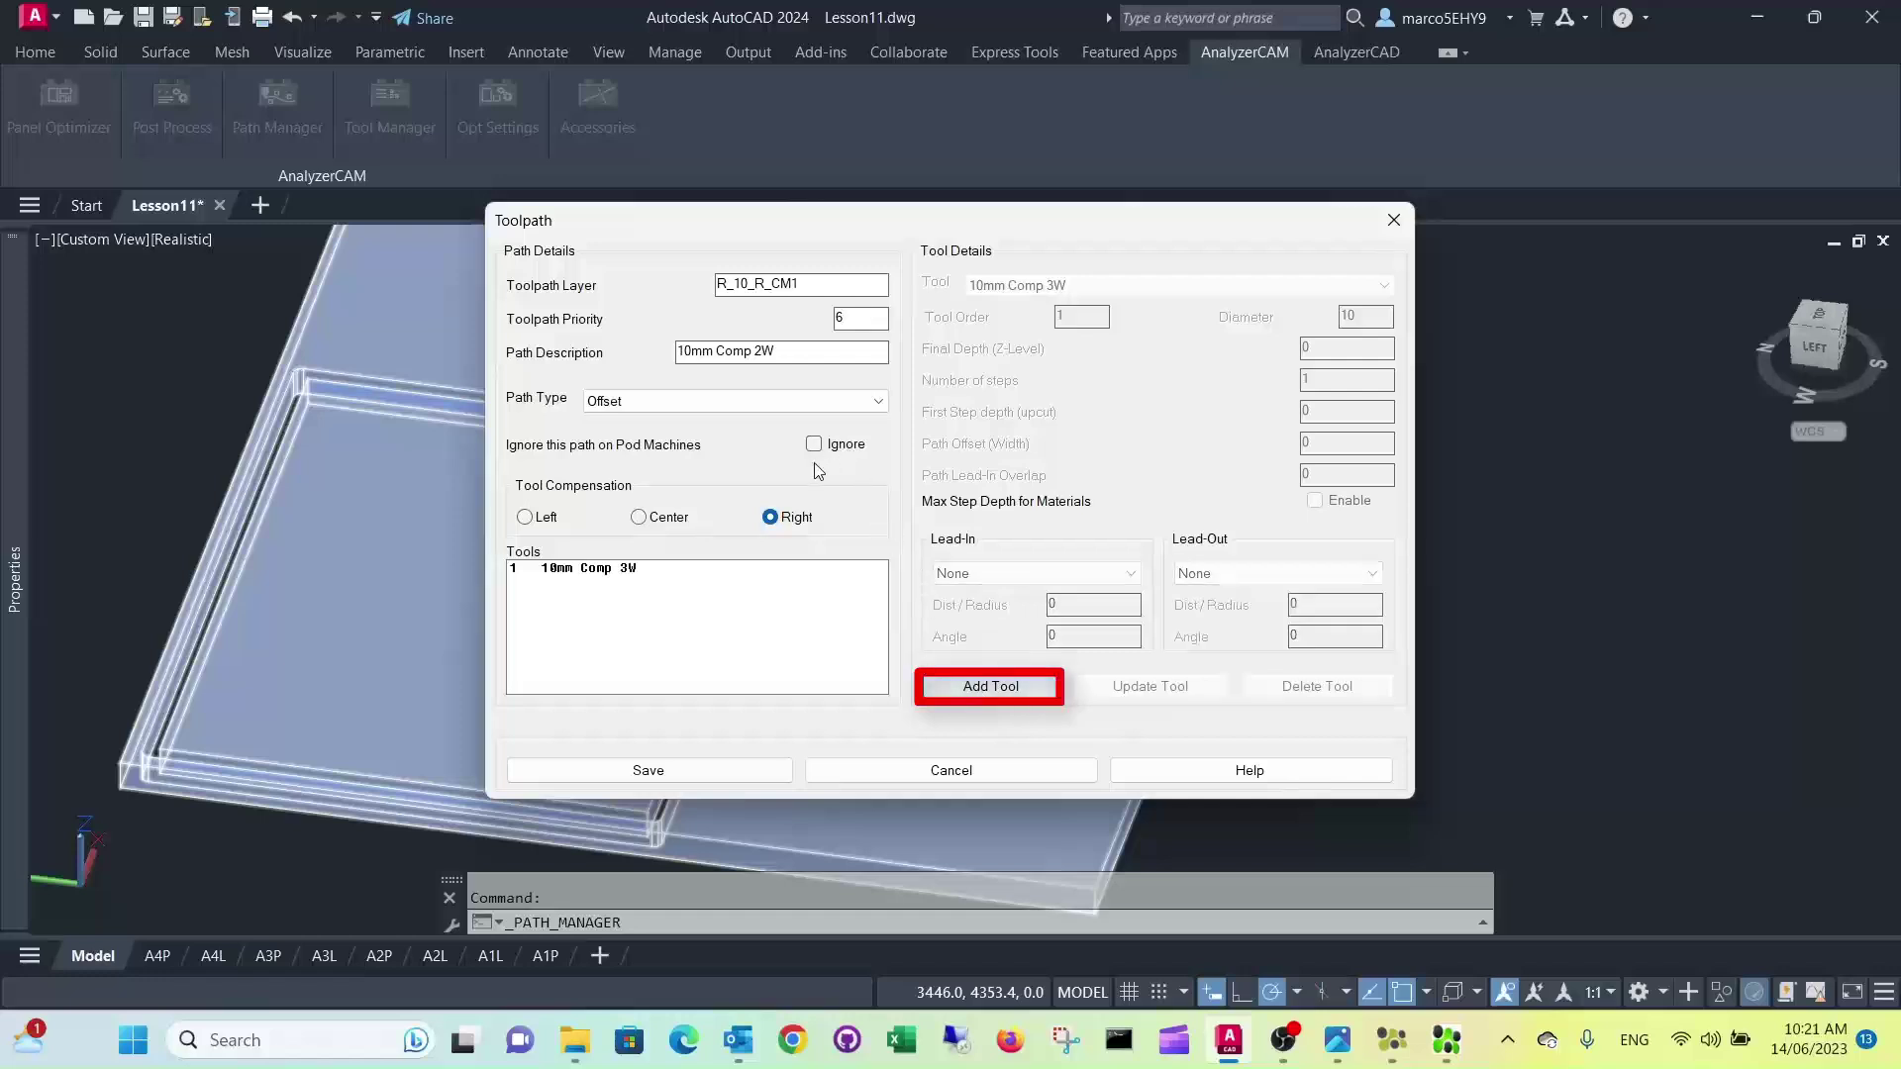
click(603, 569)
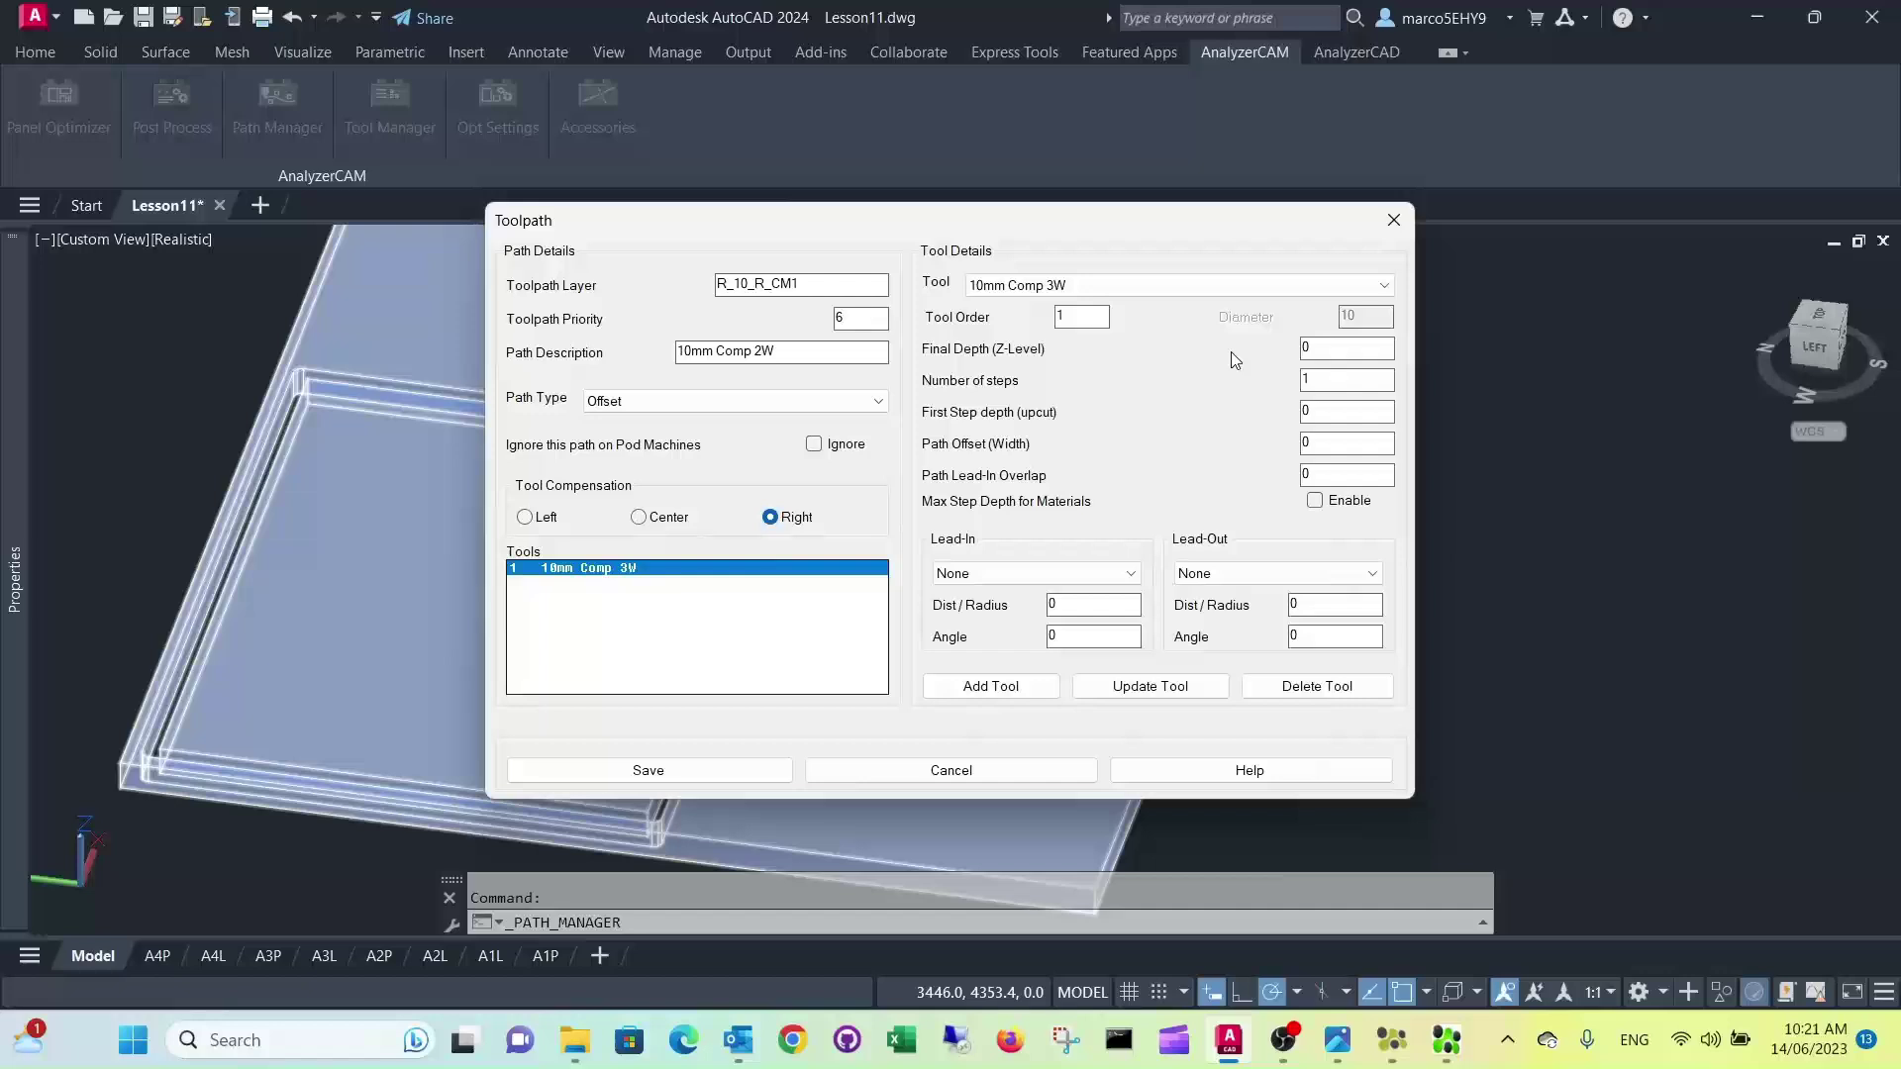
click(1383, 287)
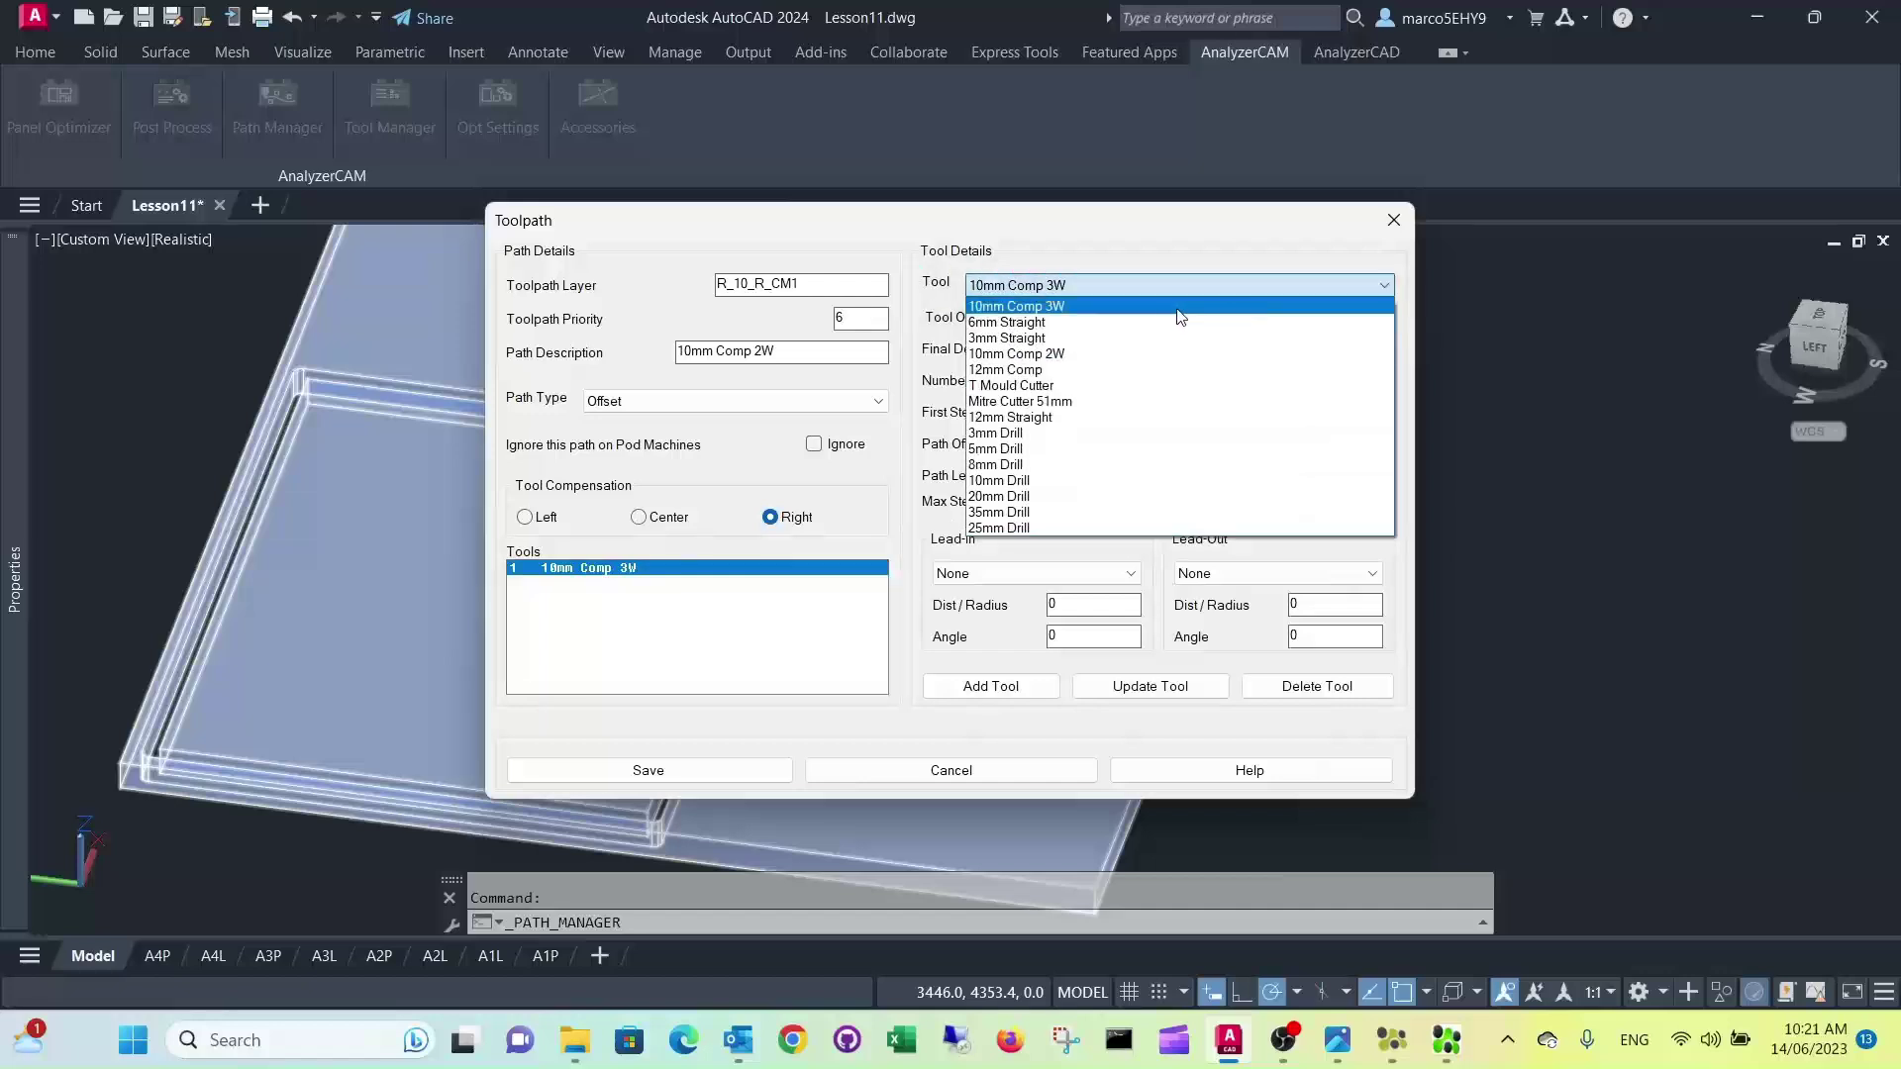
click(1048, 354)
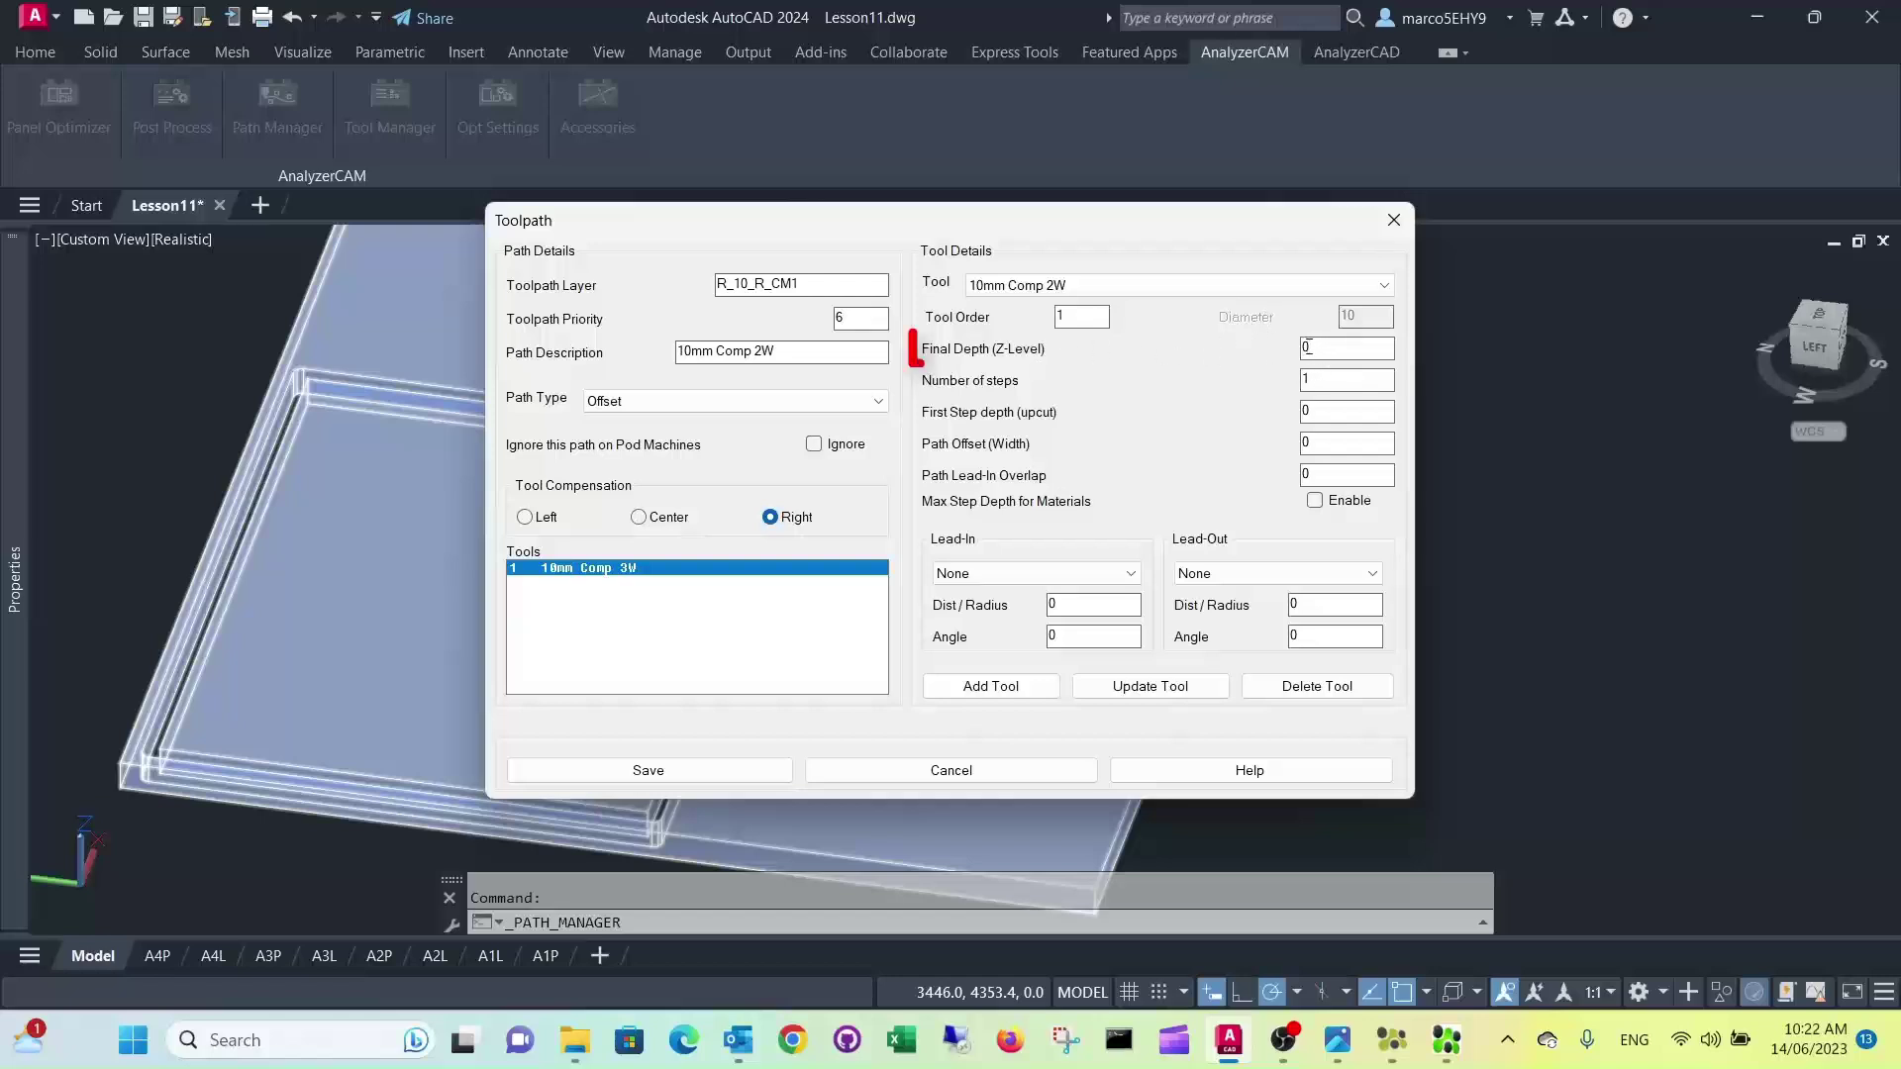
Set the first tool's final depth to 1, first step depth (upcut) to 7 and path offset to 0.5.
double_click(1308, 349)
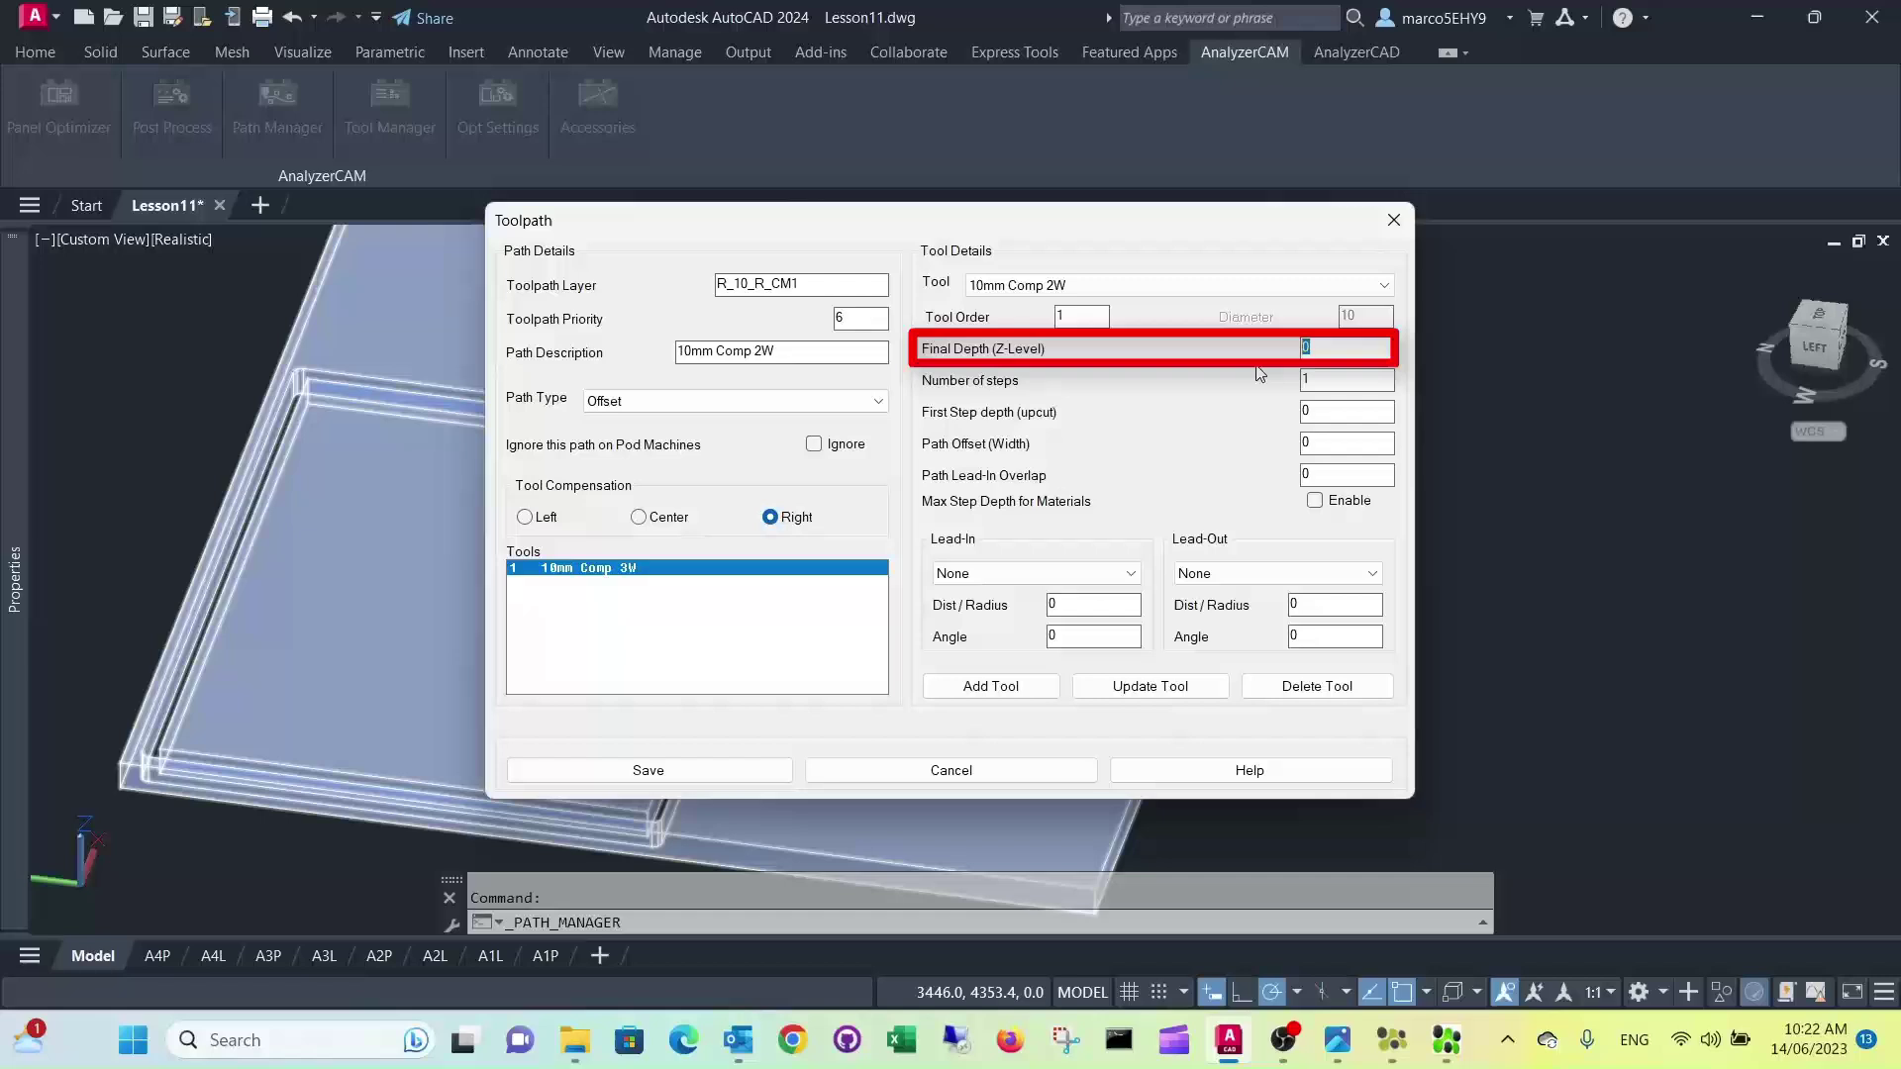
text(1)
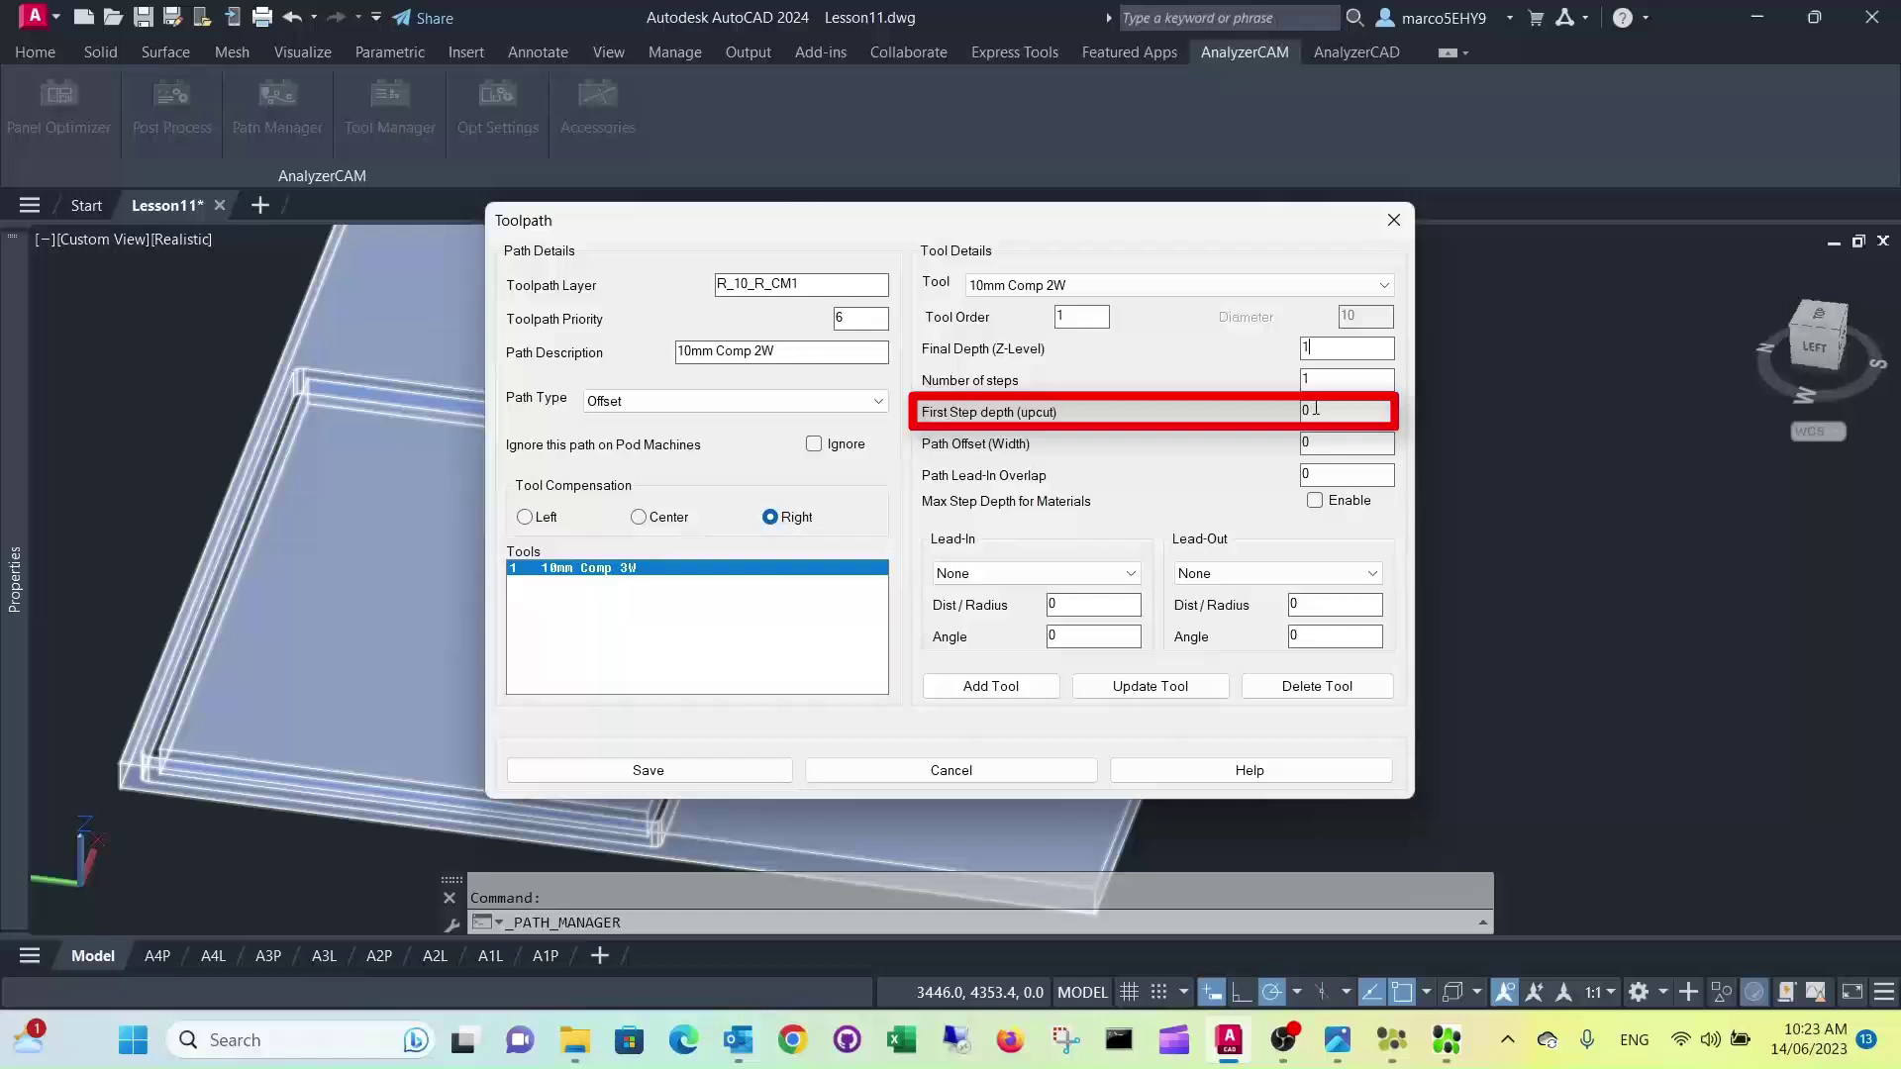
drag(1313, 411, 1268, 411)
text(7)
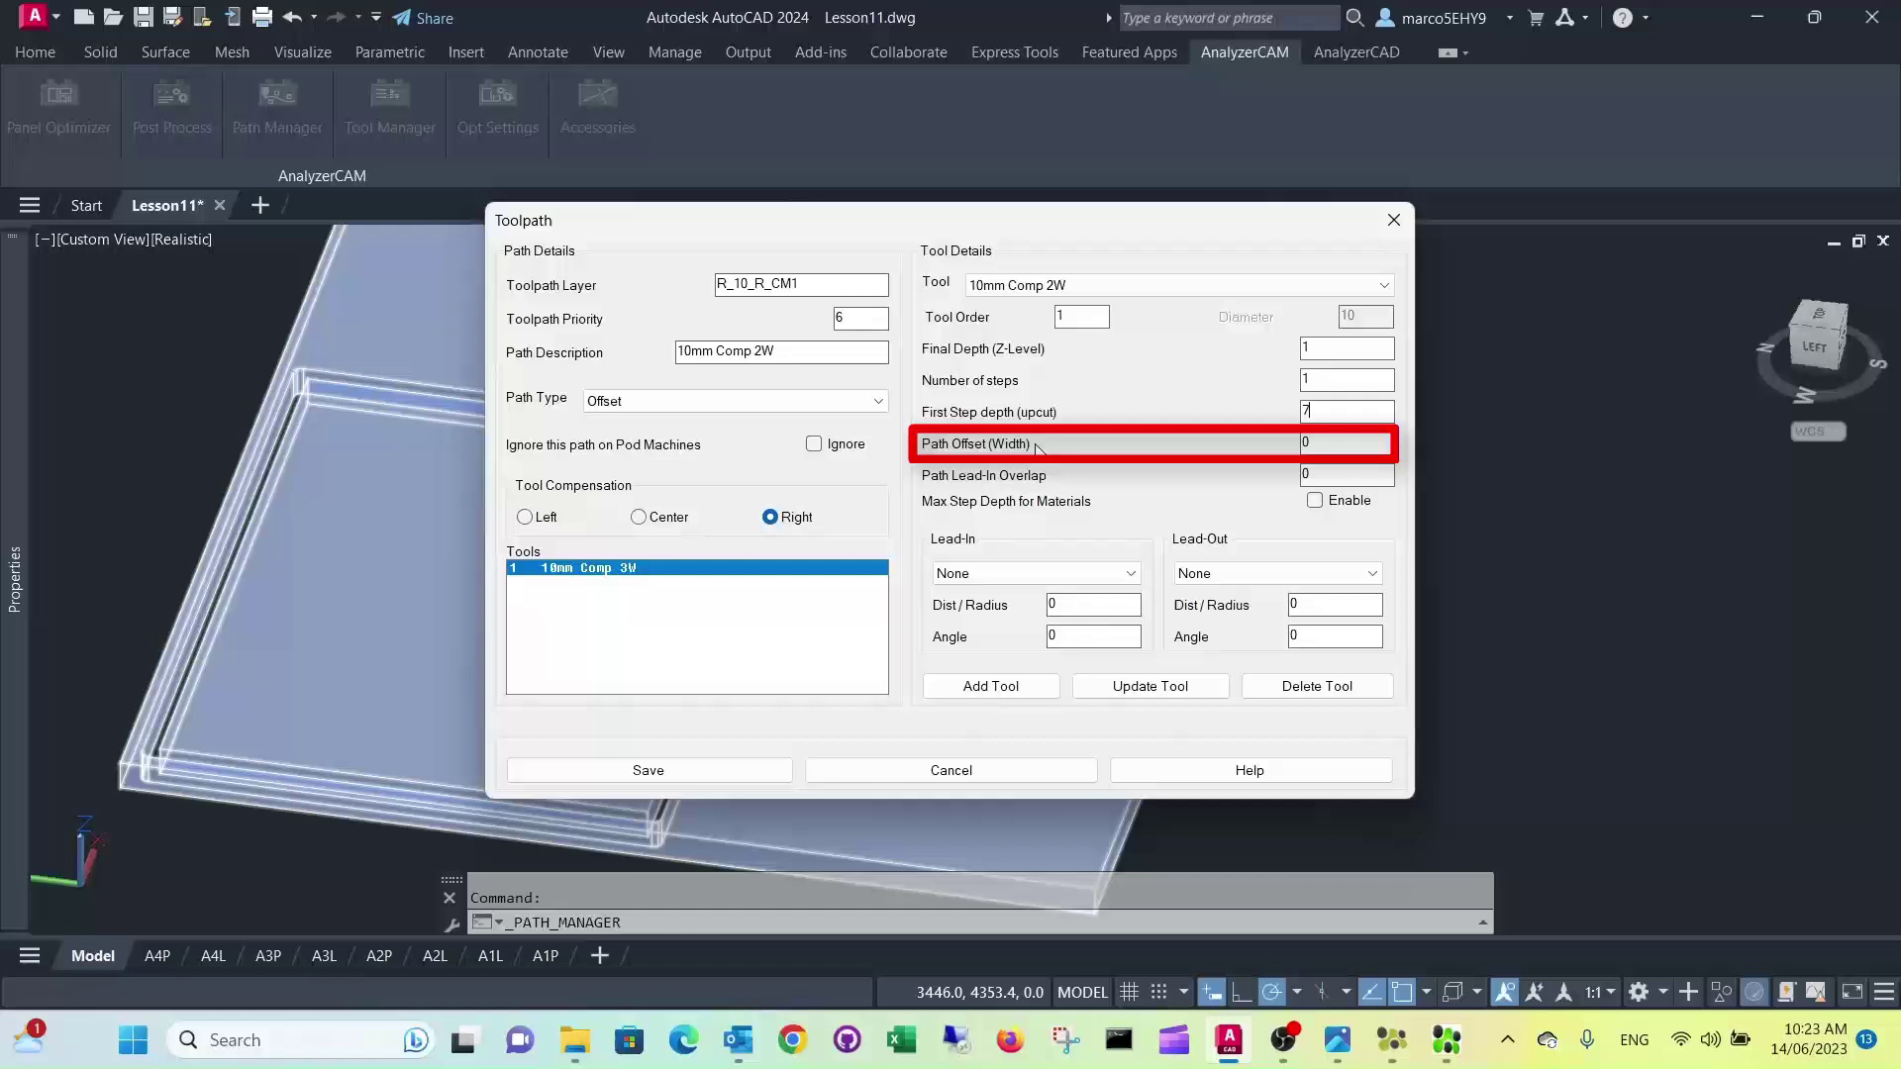
double_click(1319, 443)
text(0.5)
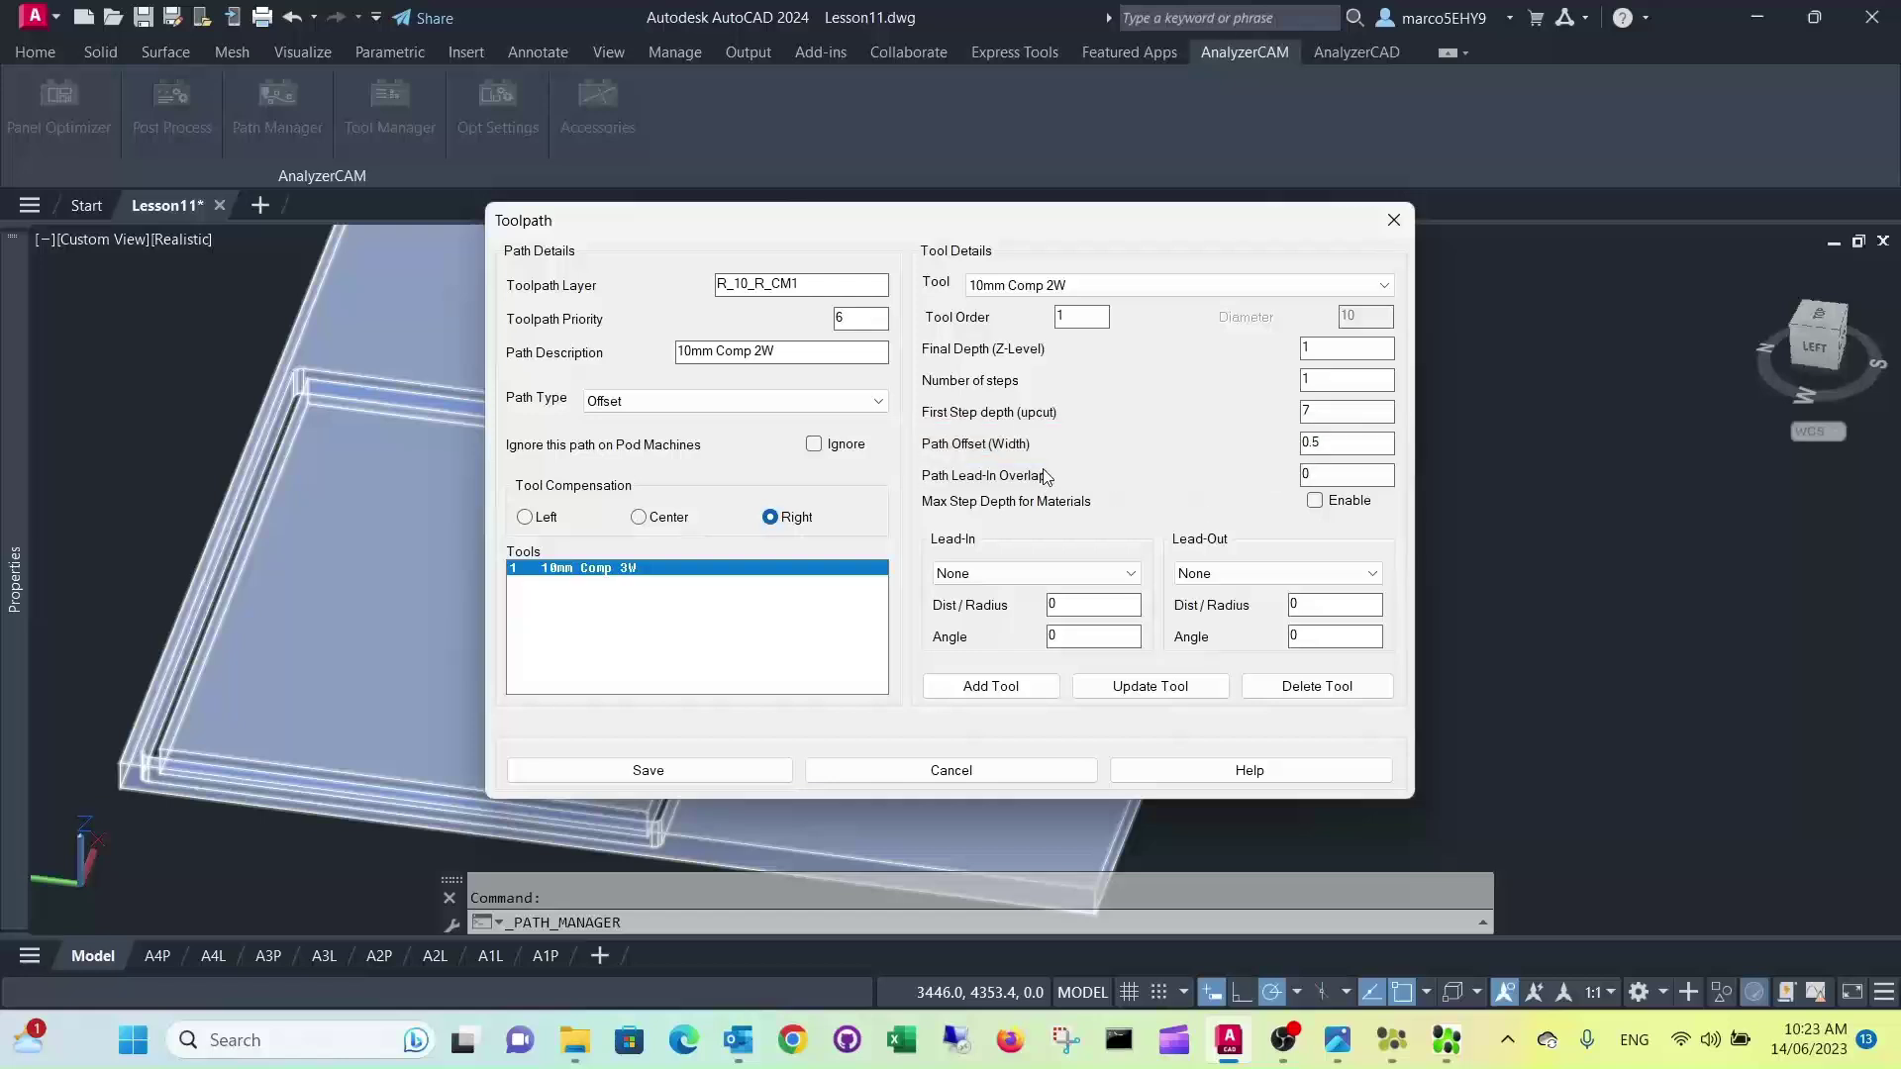
Set the first tool's path lead-in overlap to 3 and enable the max step depth for materials.
click(1331, 477)
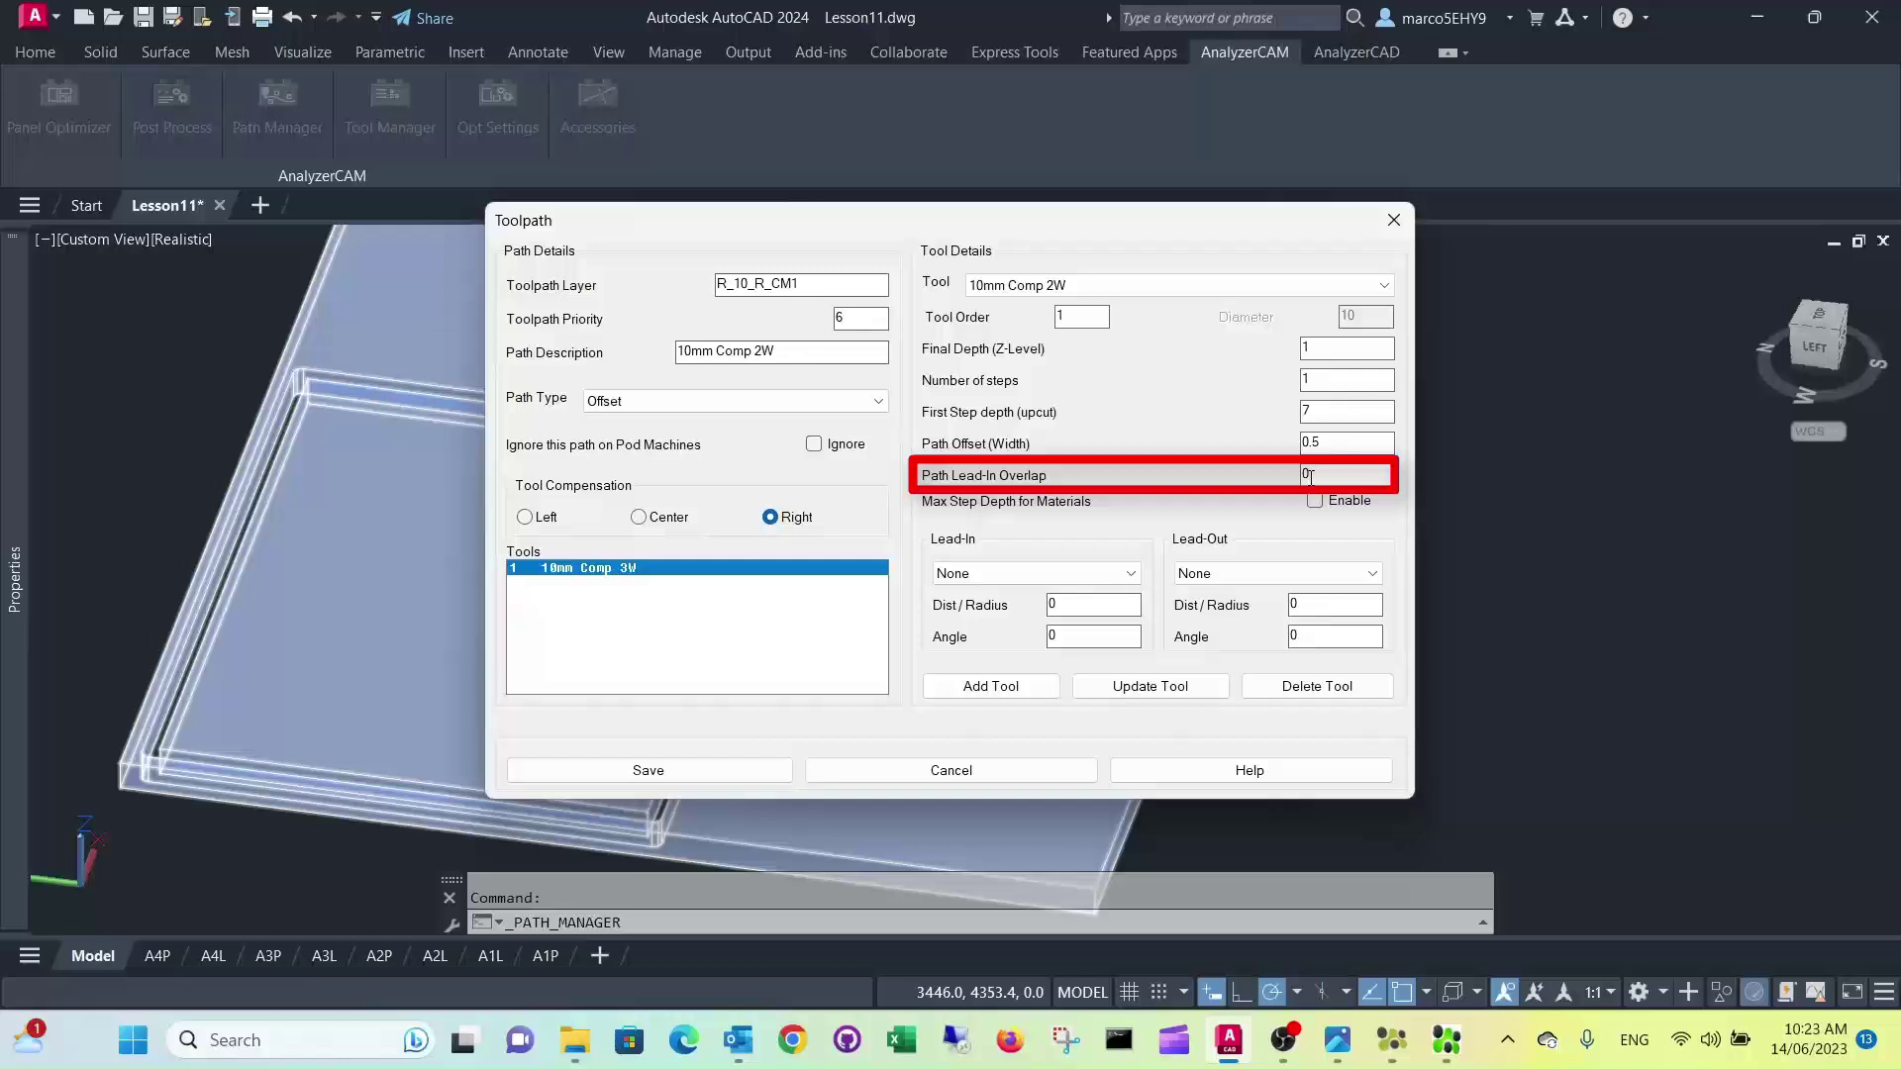
drag(1317, 475, 1271, 480)
text(3)
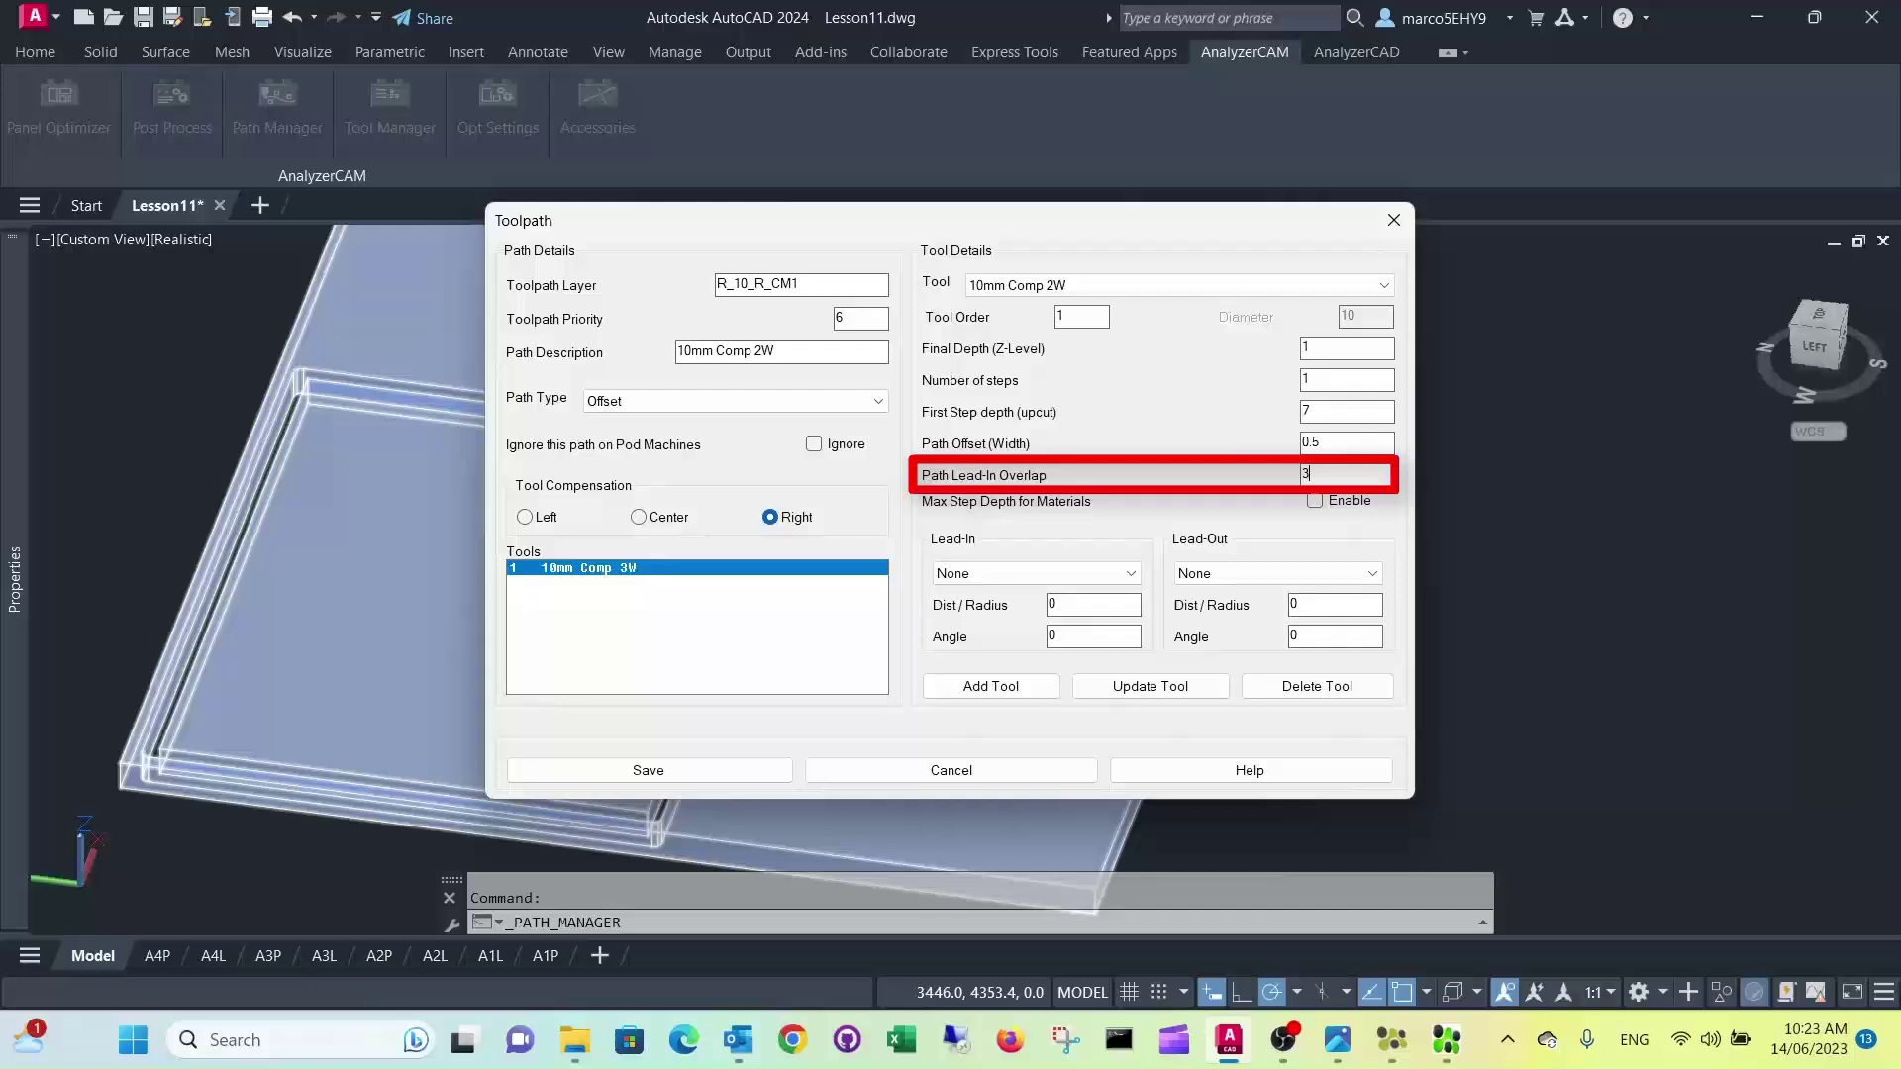
click(1315, 501)
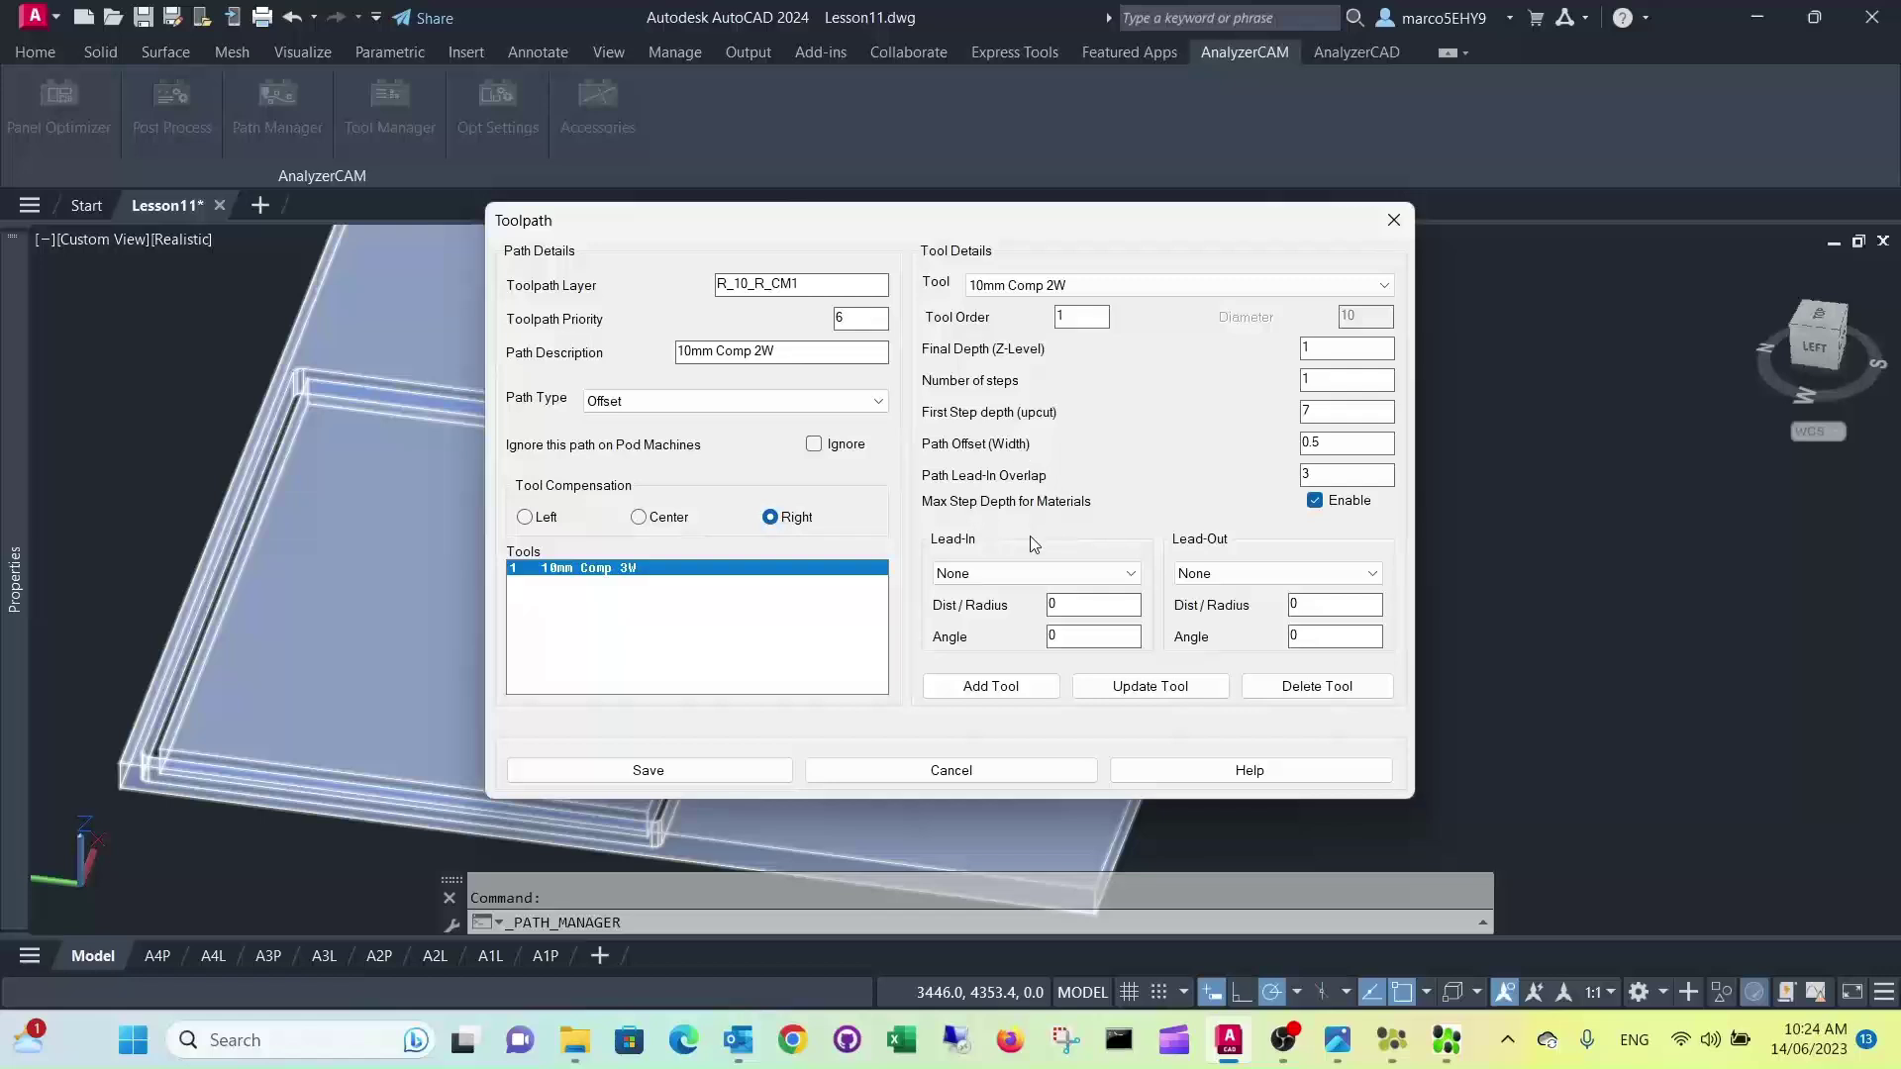
Set both the lead-in and lead-out of the first tool to Arc with a radius of 10.
click(1132, 575)
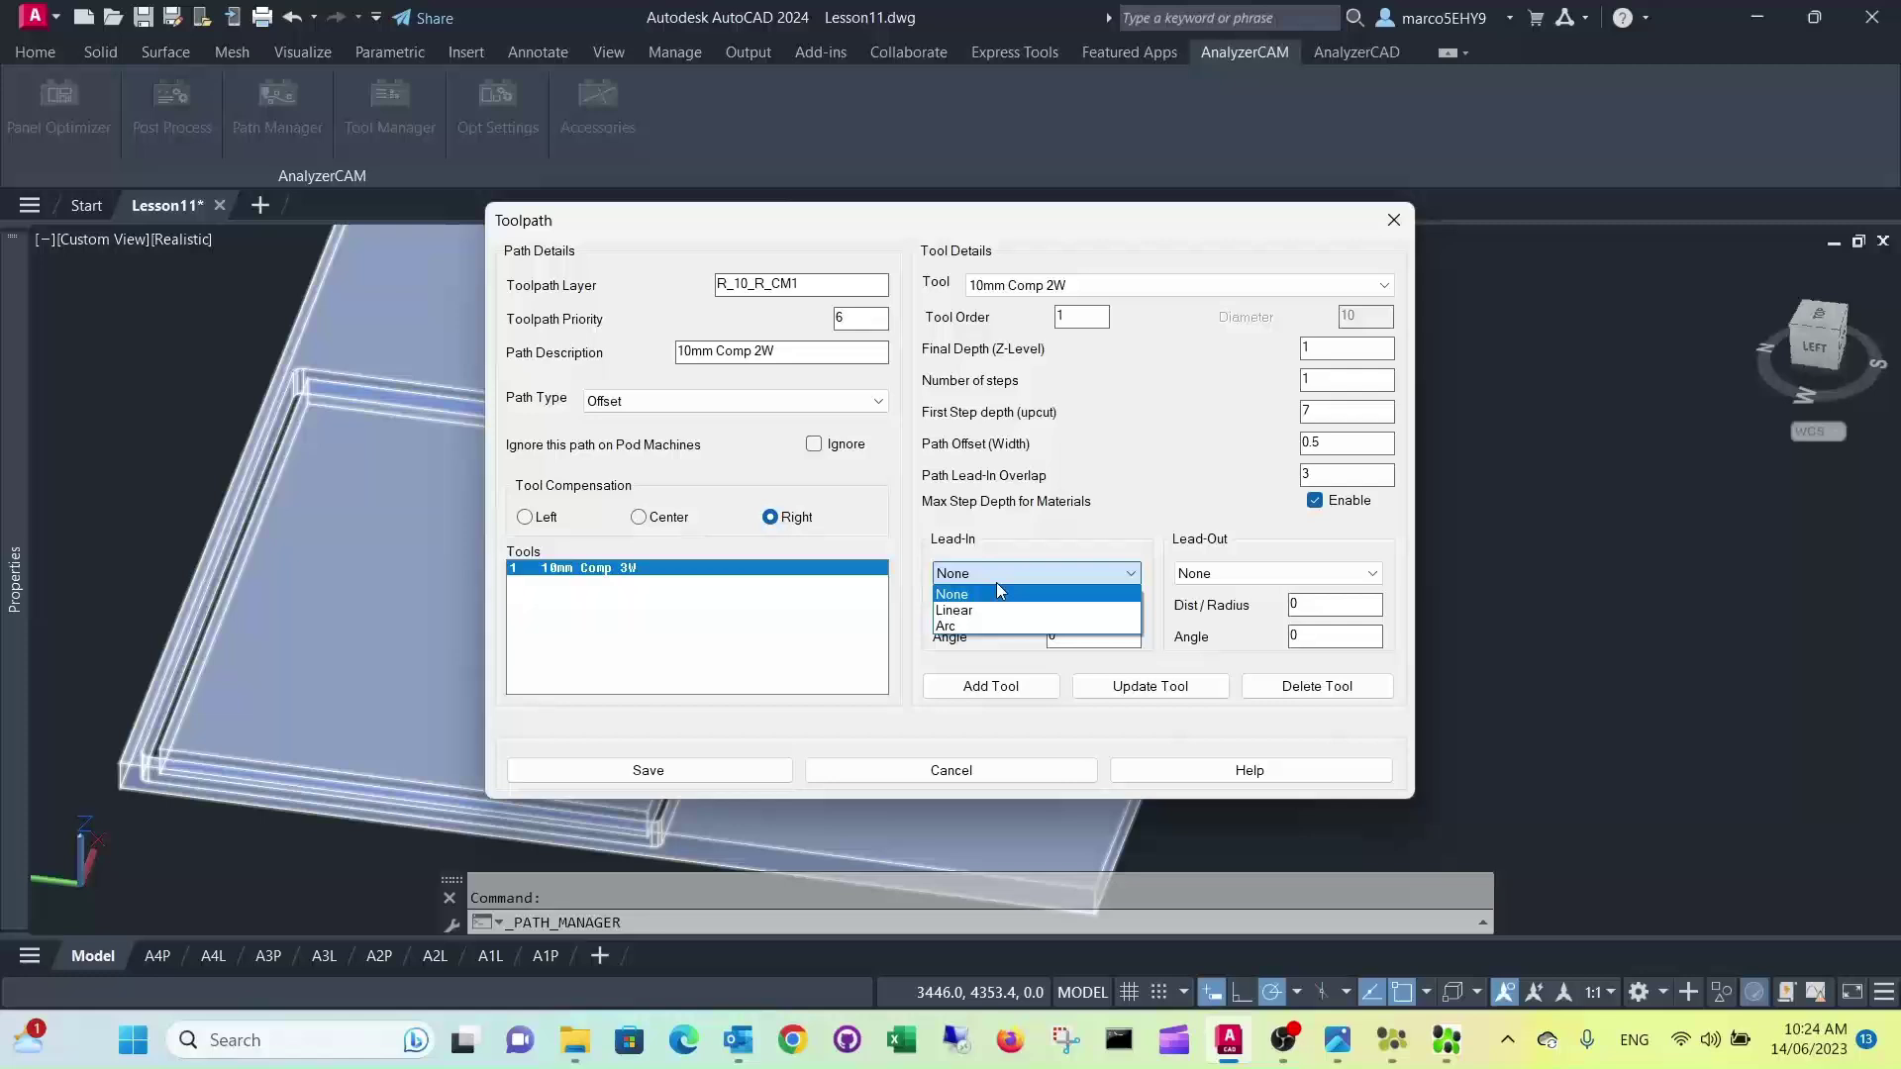
click(951, 625)
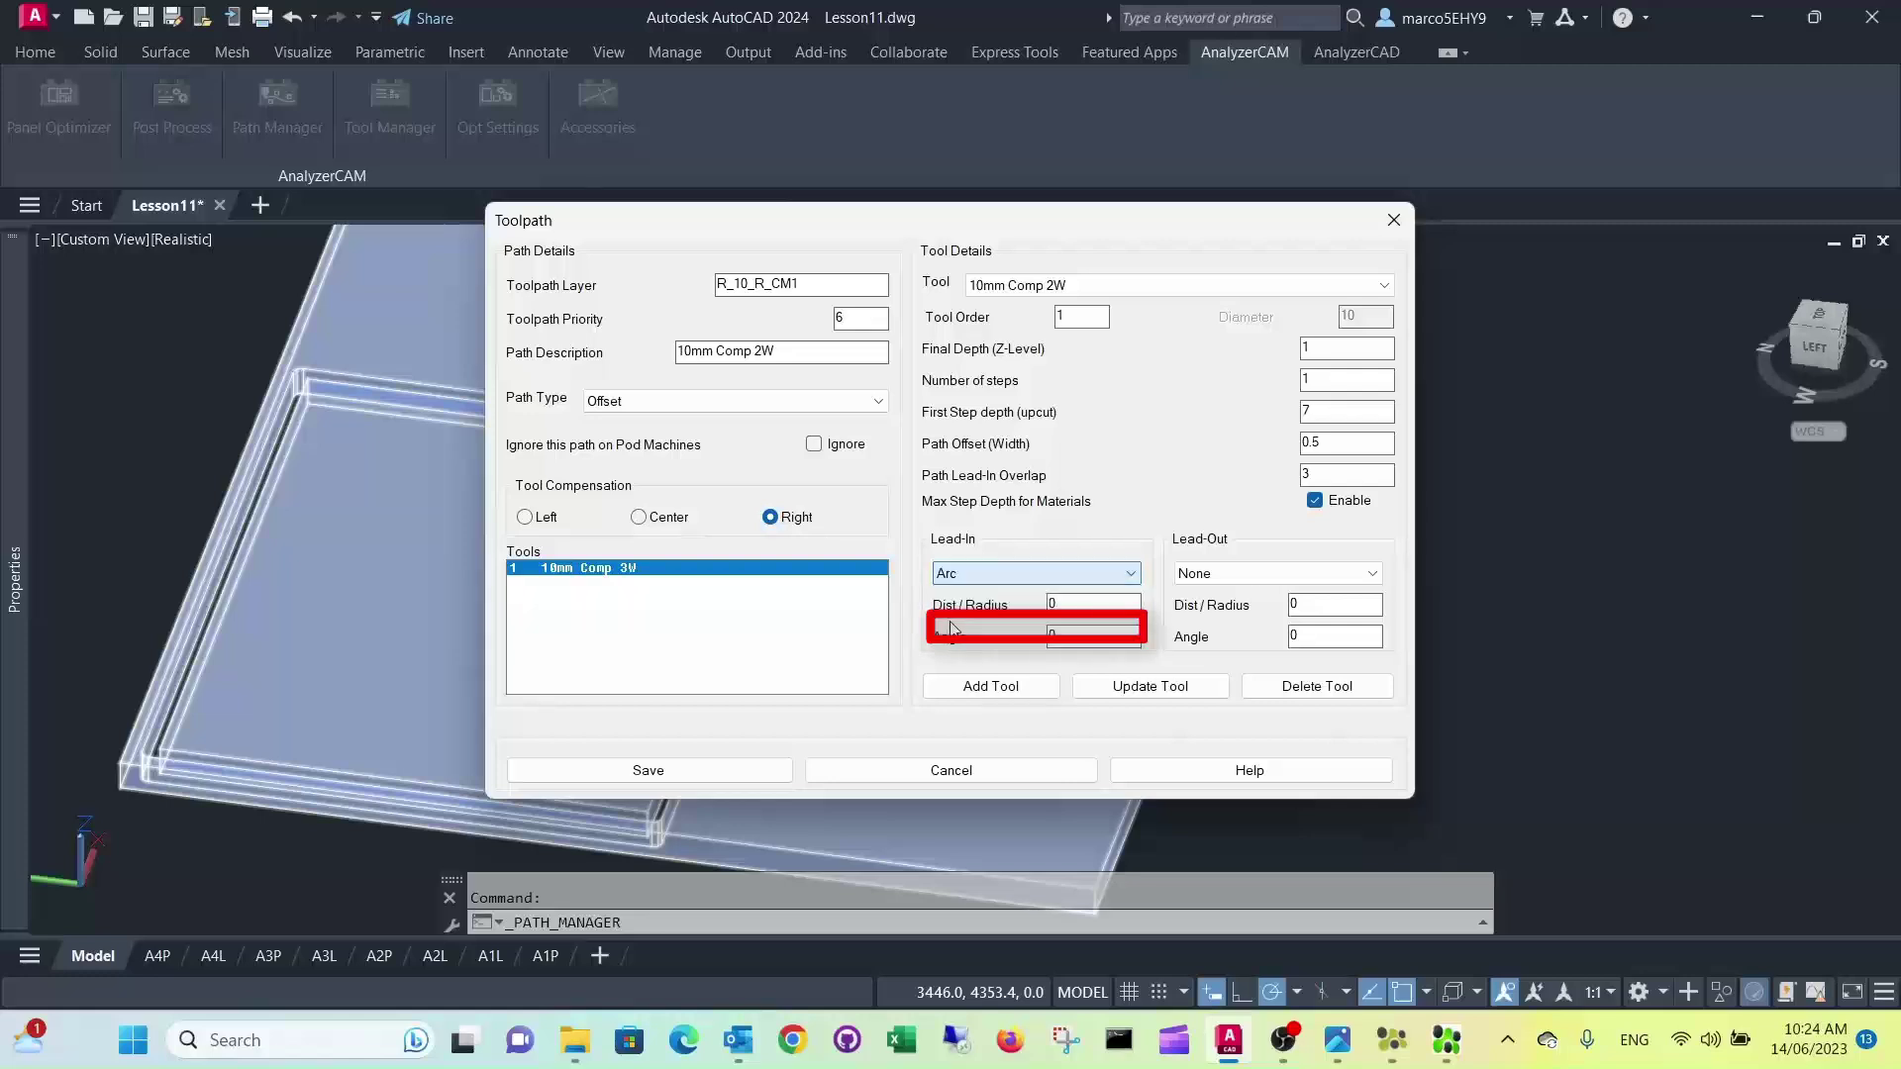
click(1368, 576)
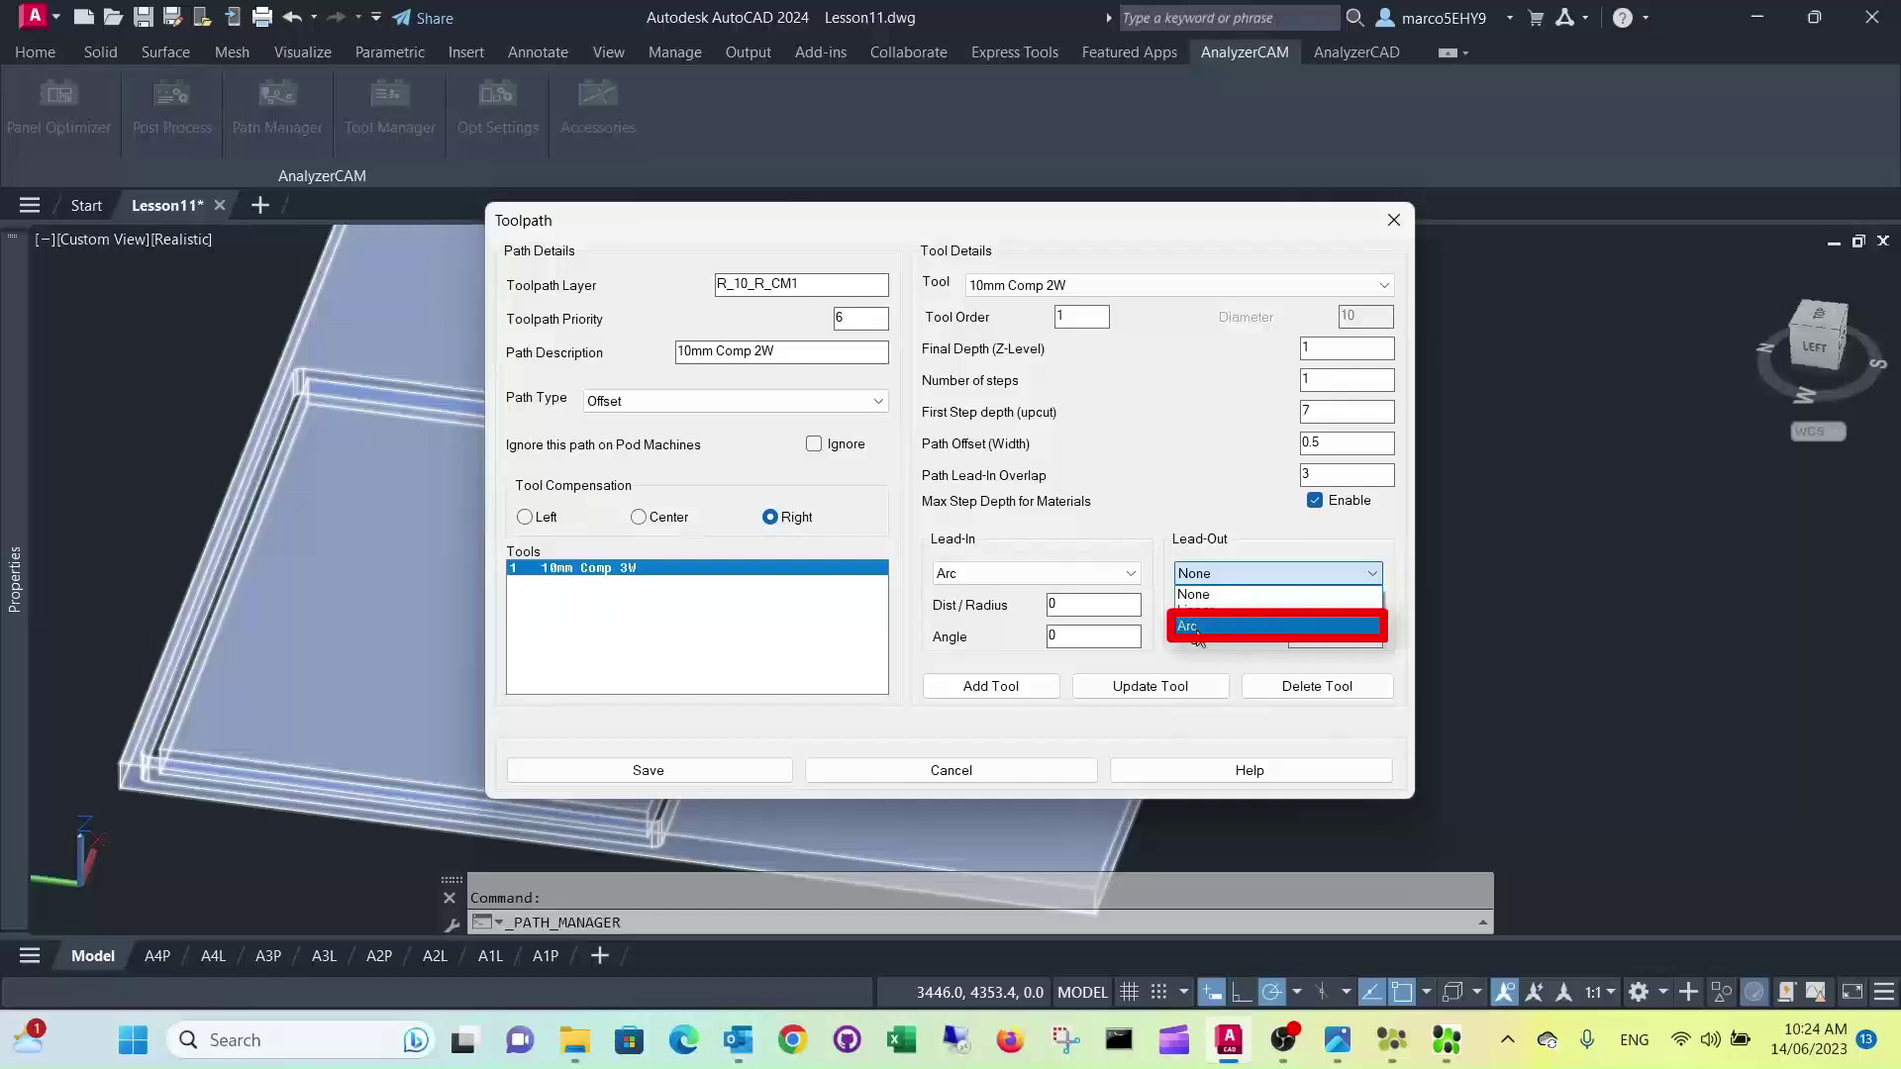
click(1196, 626)
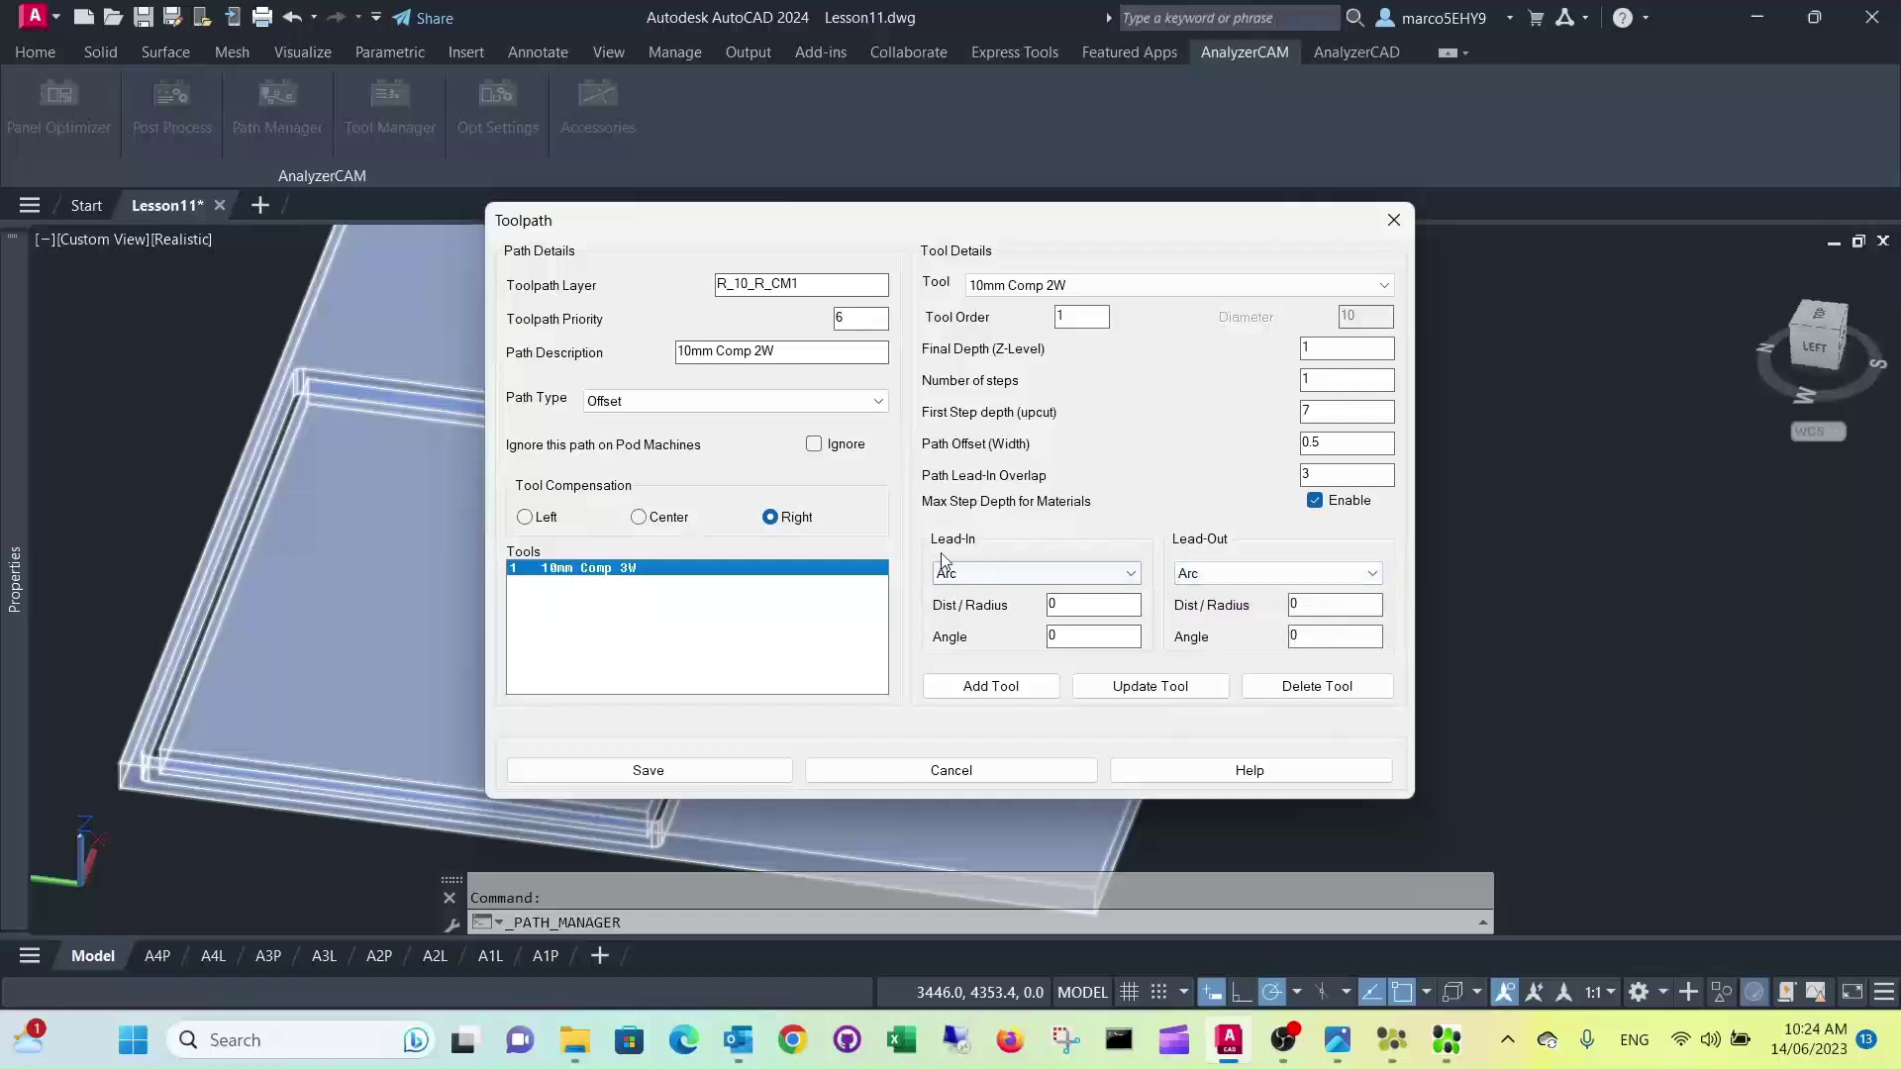
double_click(1070, 616)
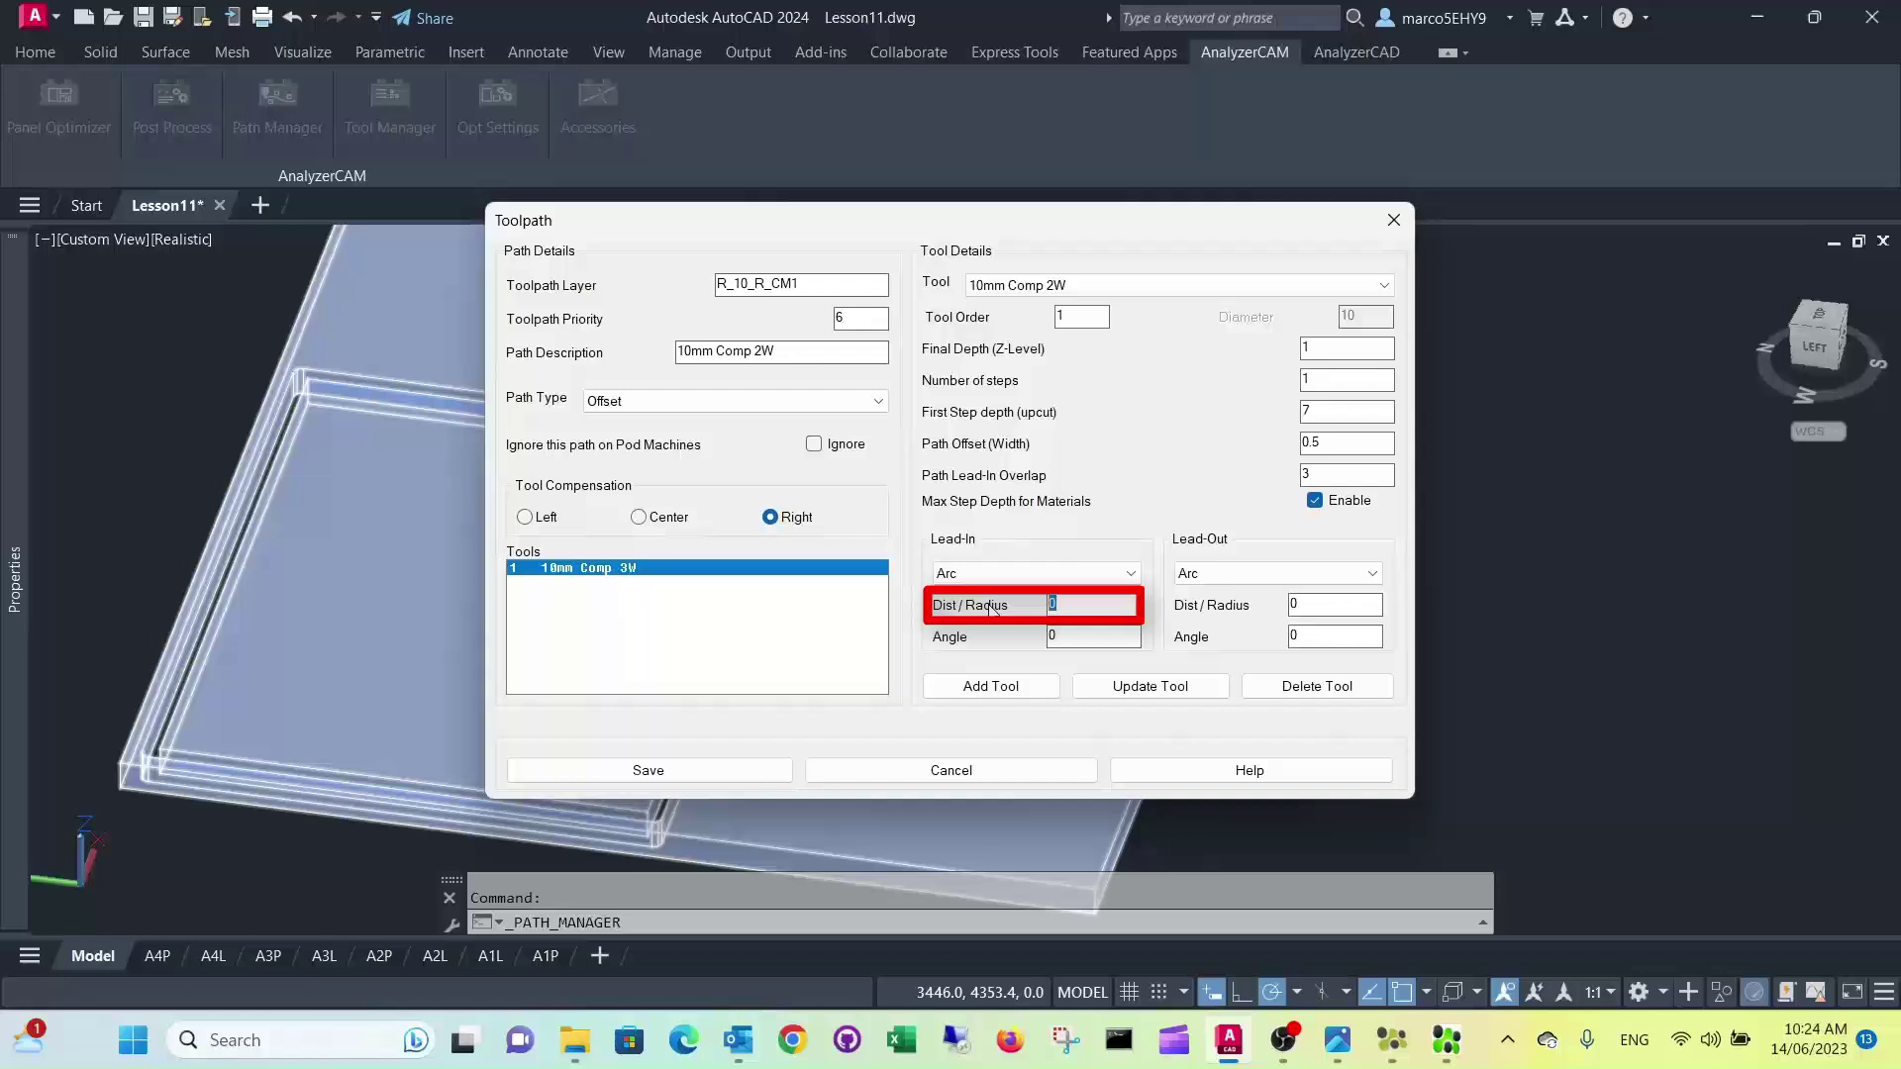
text(10)
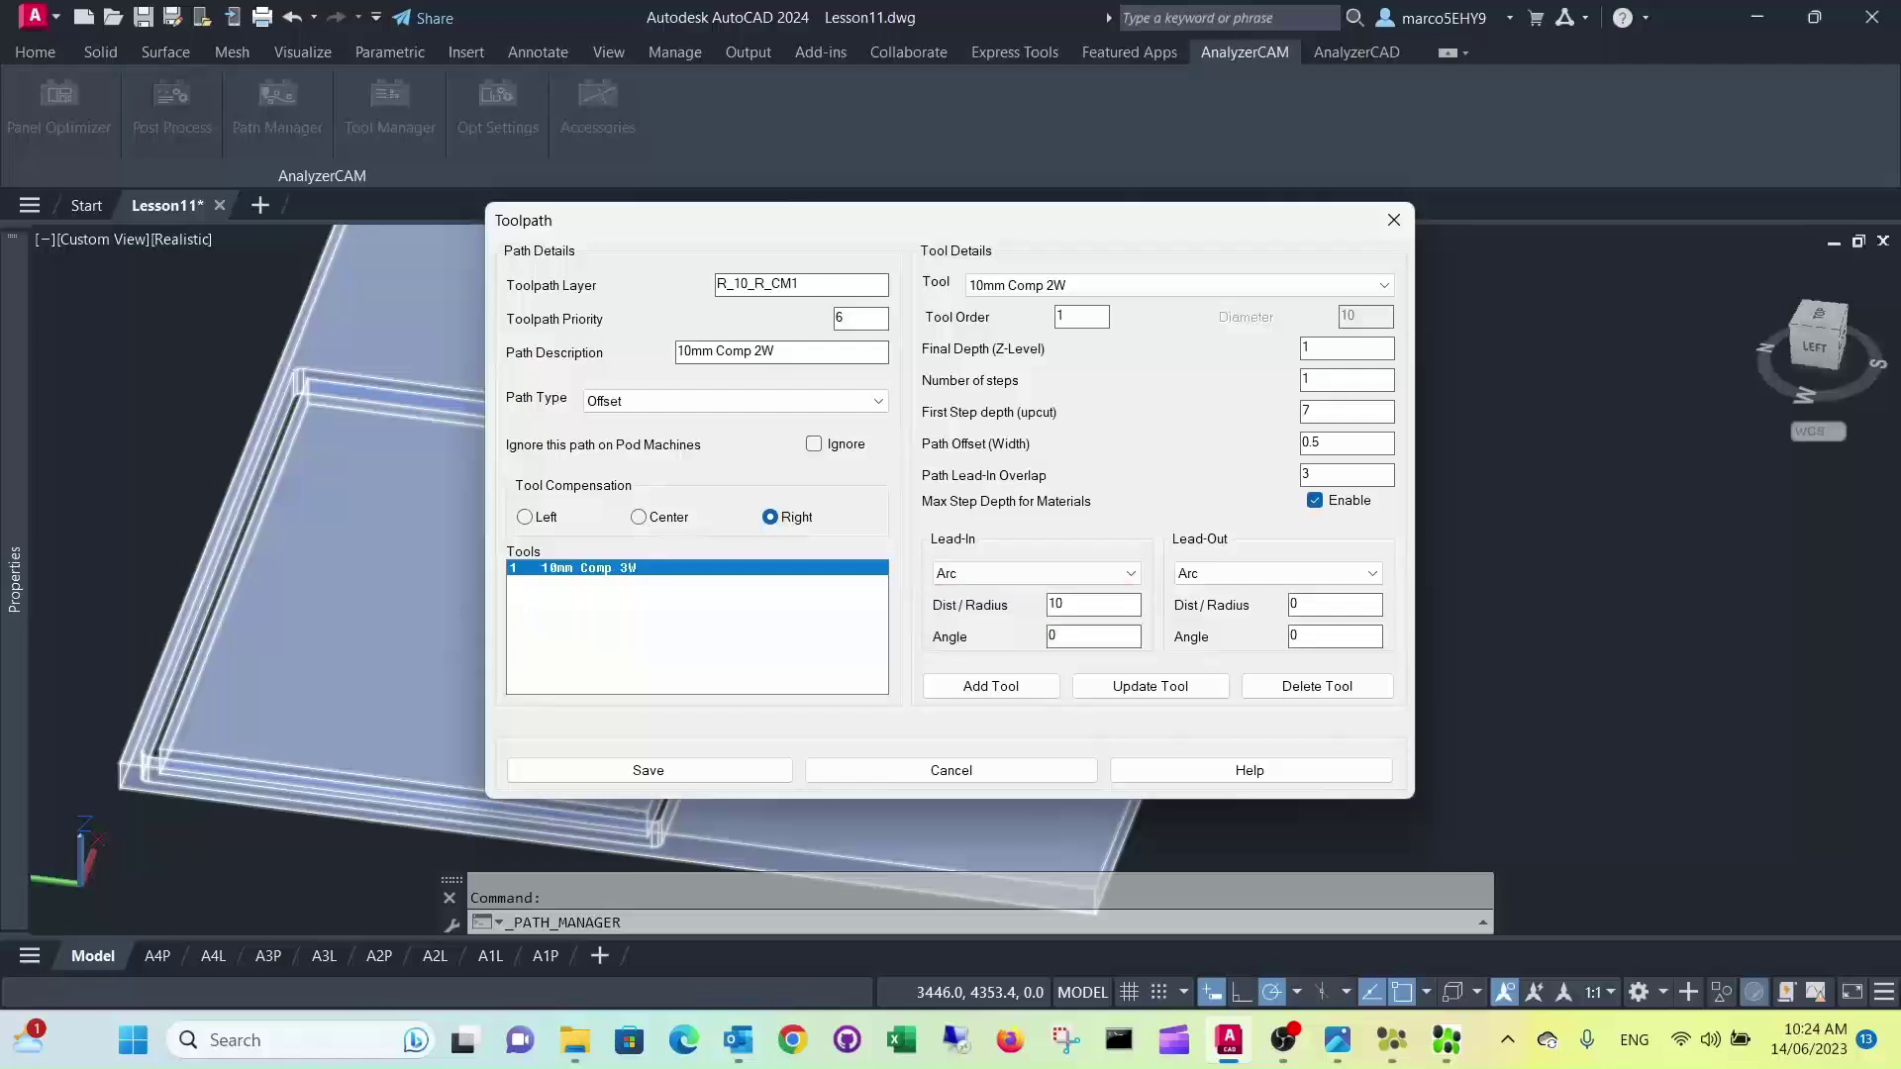
double_click(1302, 606)
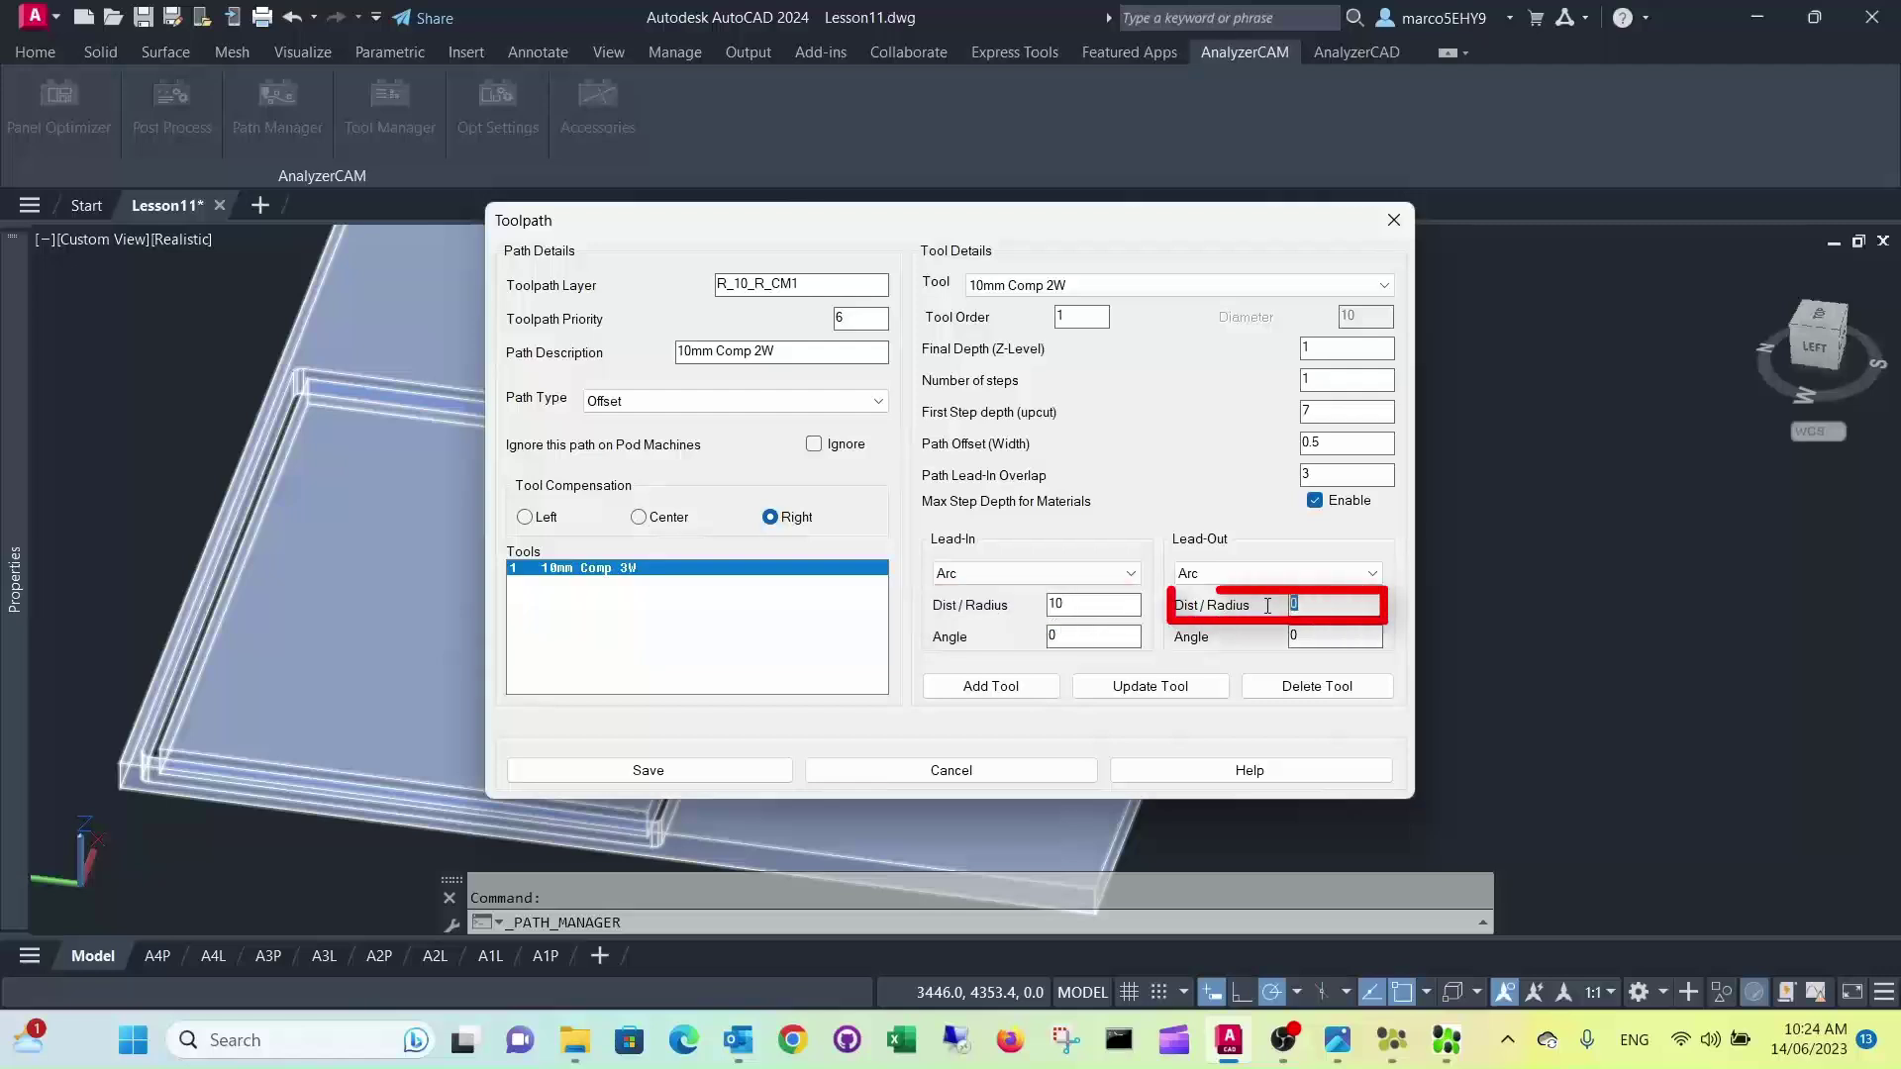
text(10)
Set the lead-in and lead-out angles to 15 and update the first tool with its new settings.
double_click(1051, 636)
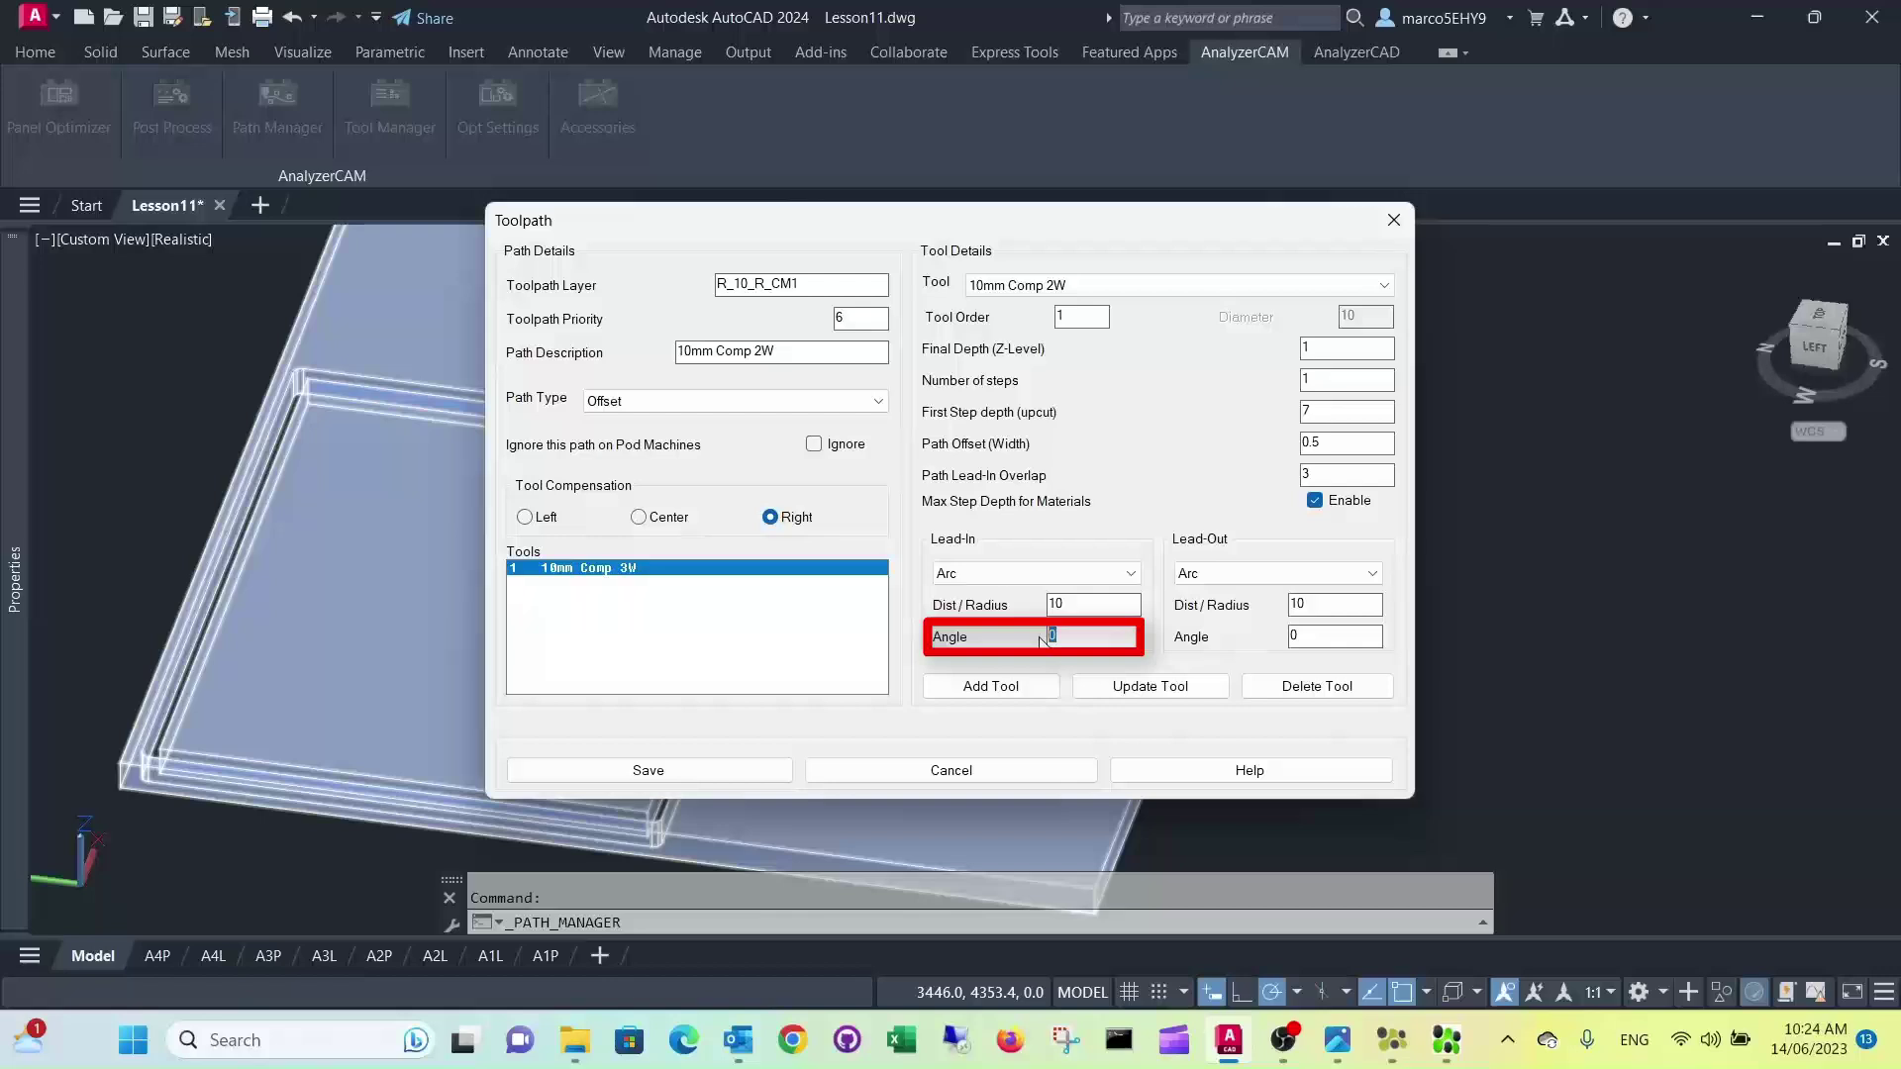
text(15)
key(Tab)
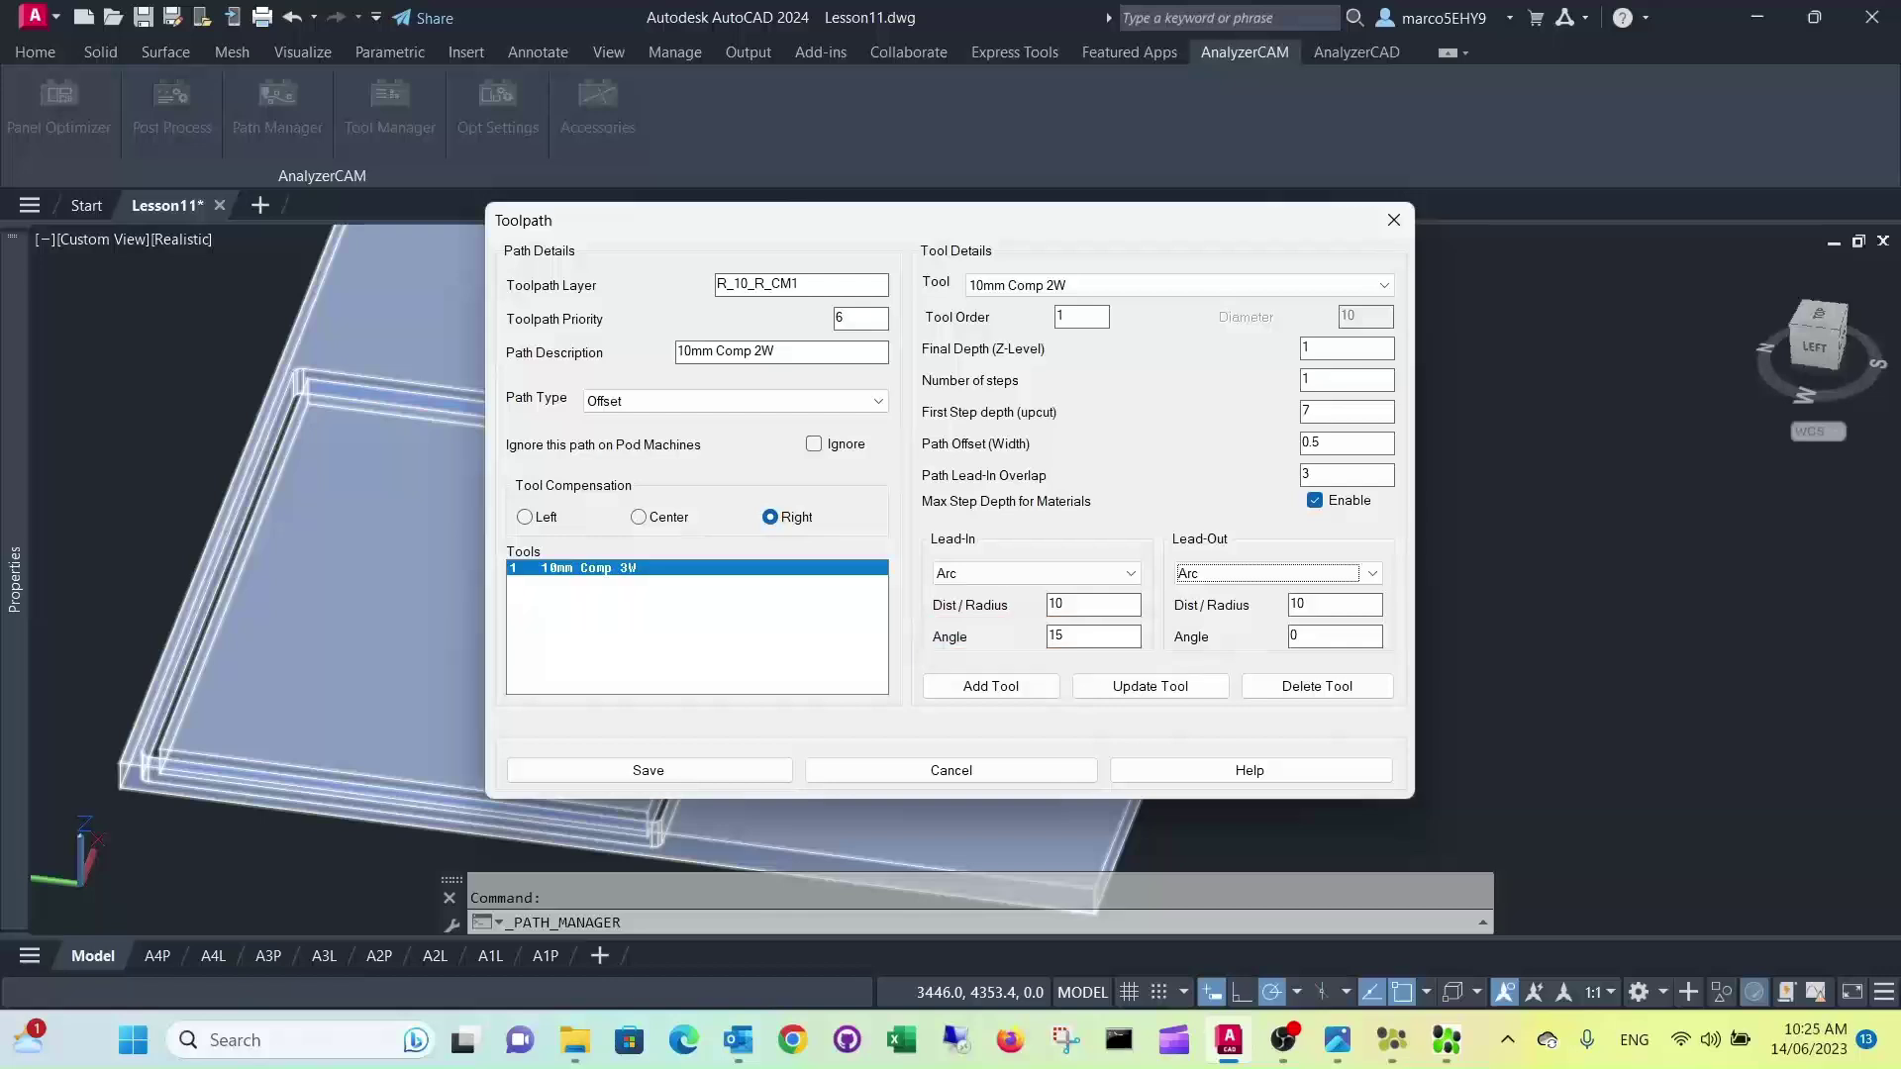
double_click(1302, 636)
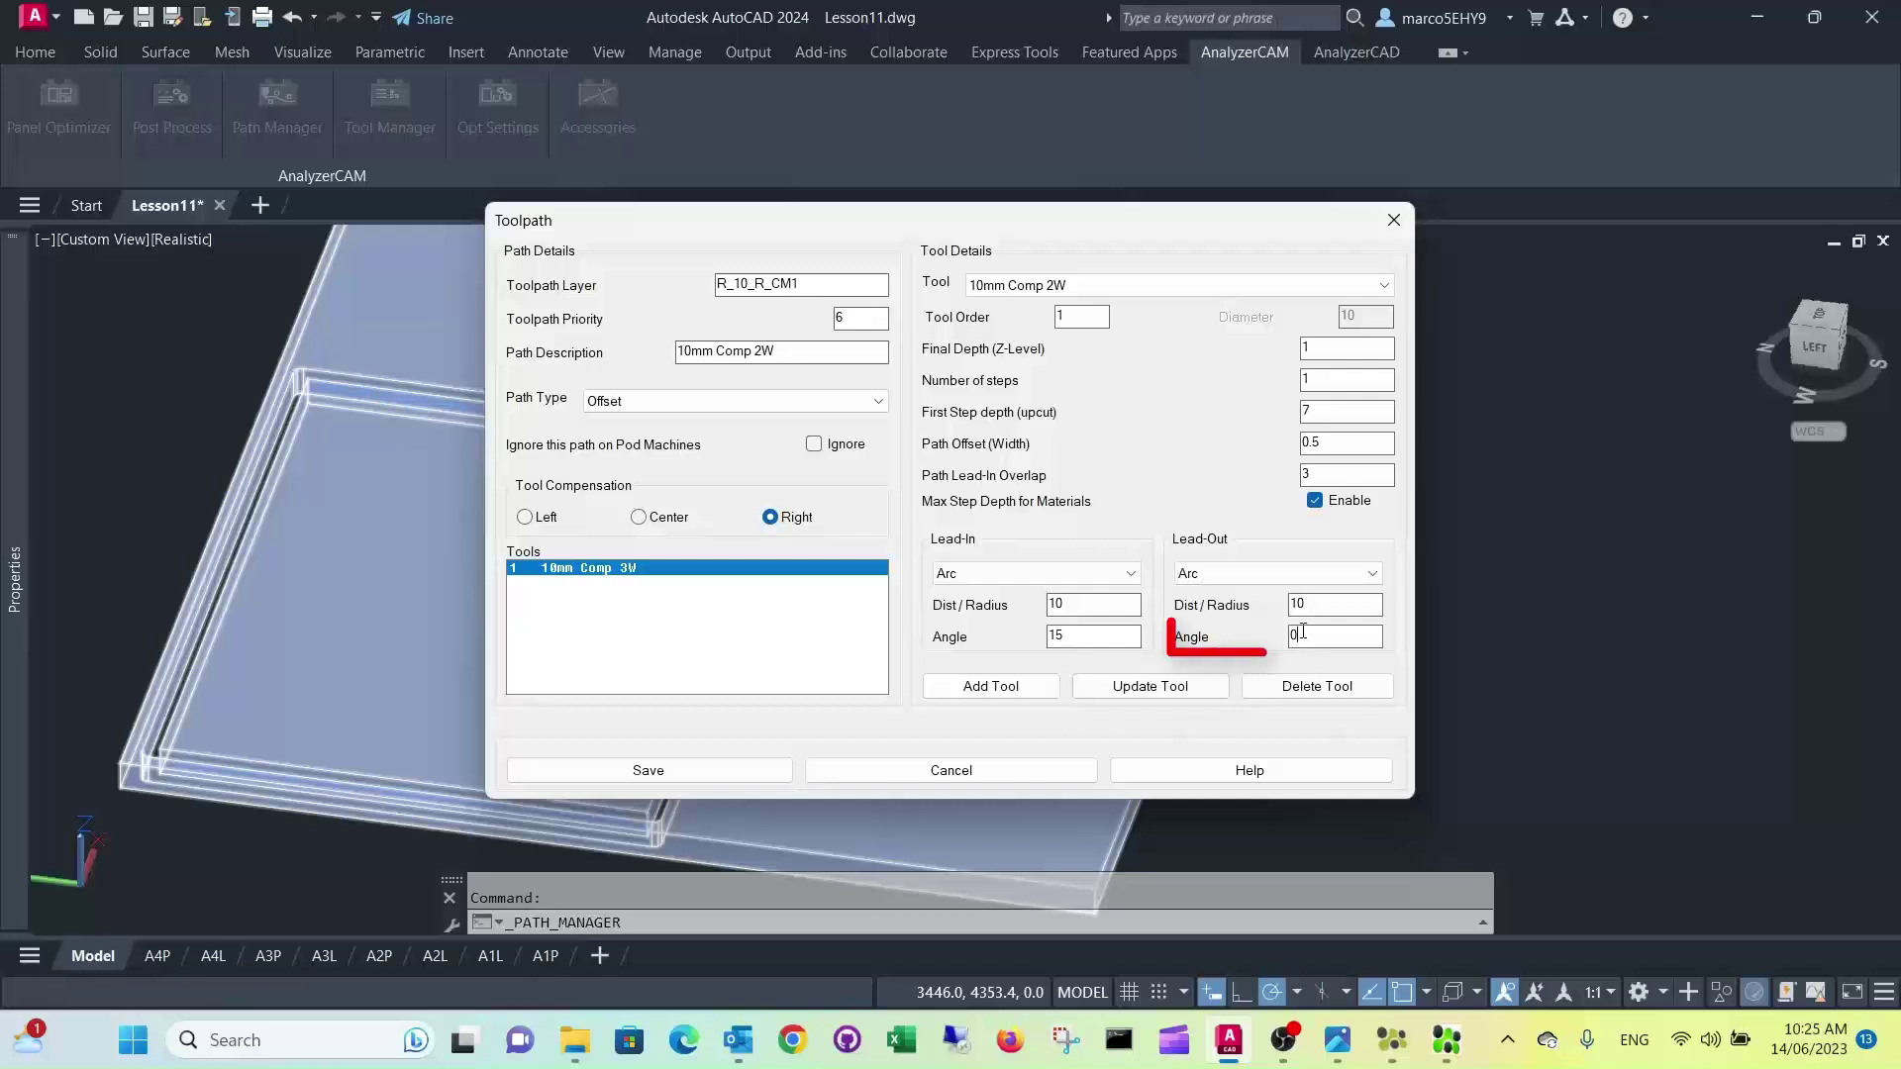
text(15)
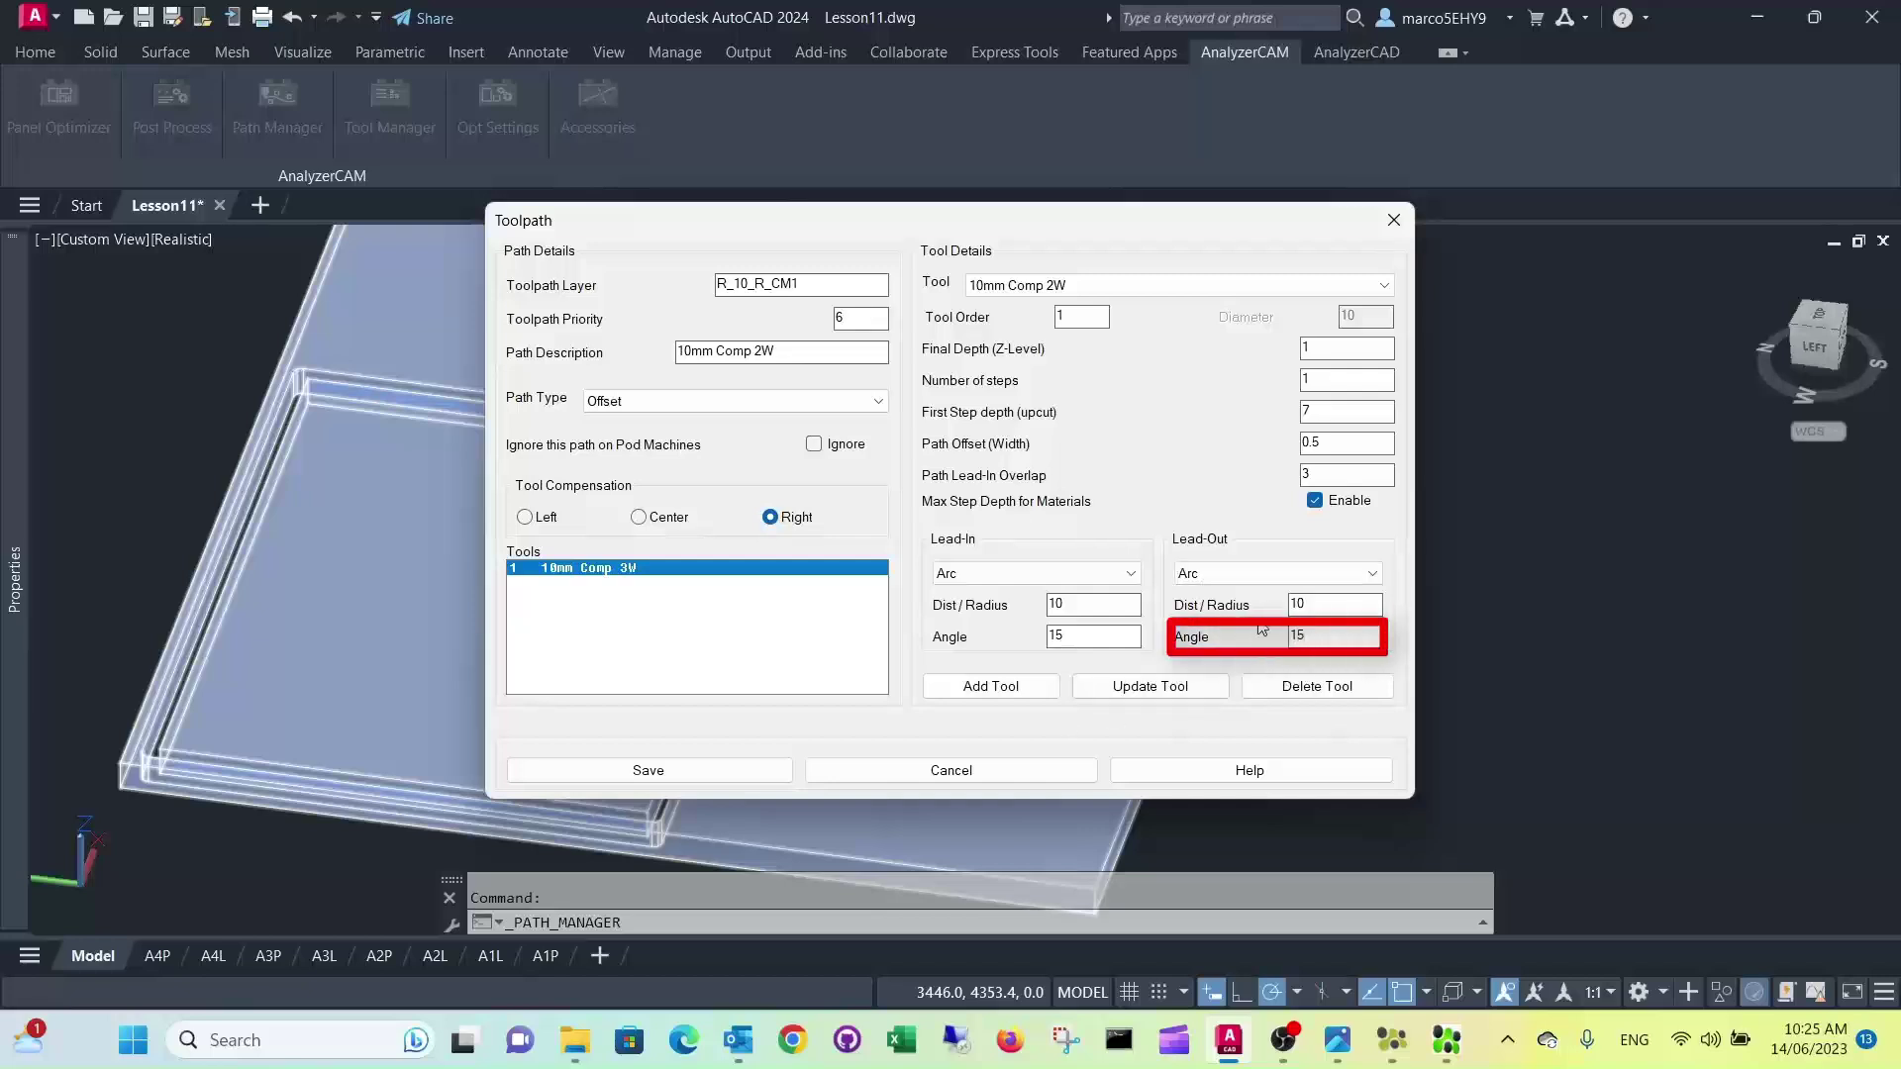
click(1140, 691)
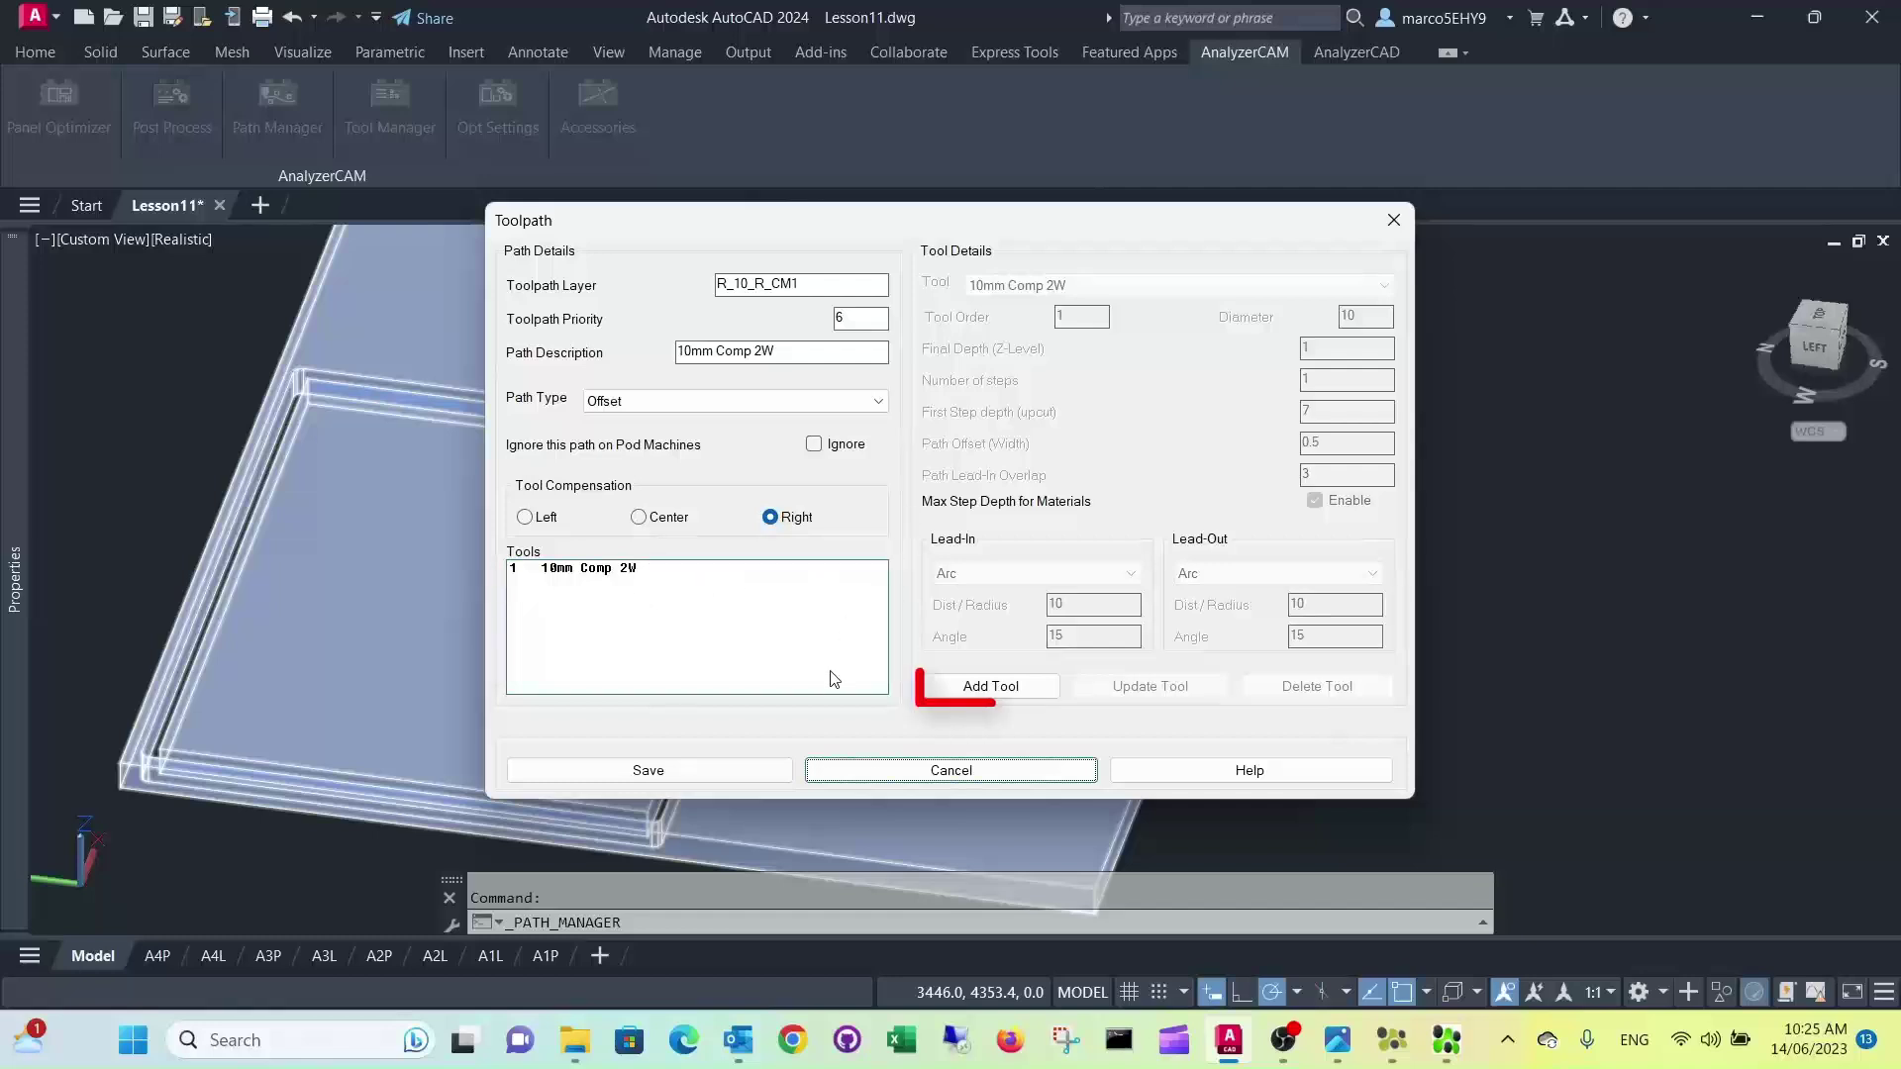
Add a second 10mm Comp 2W tool to the path with tool order 2 and final depth -0.2.
click(971, 690)
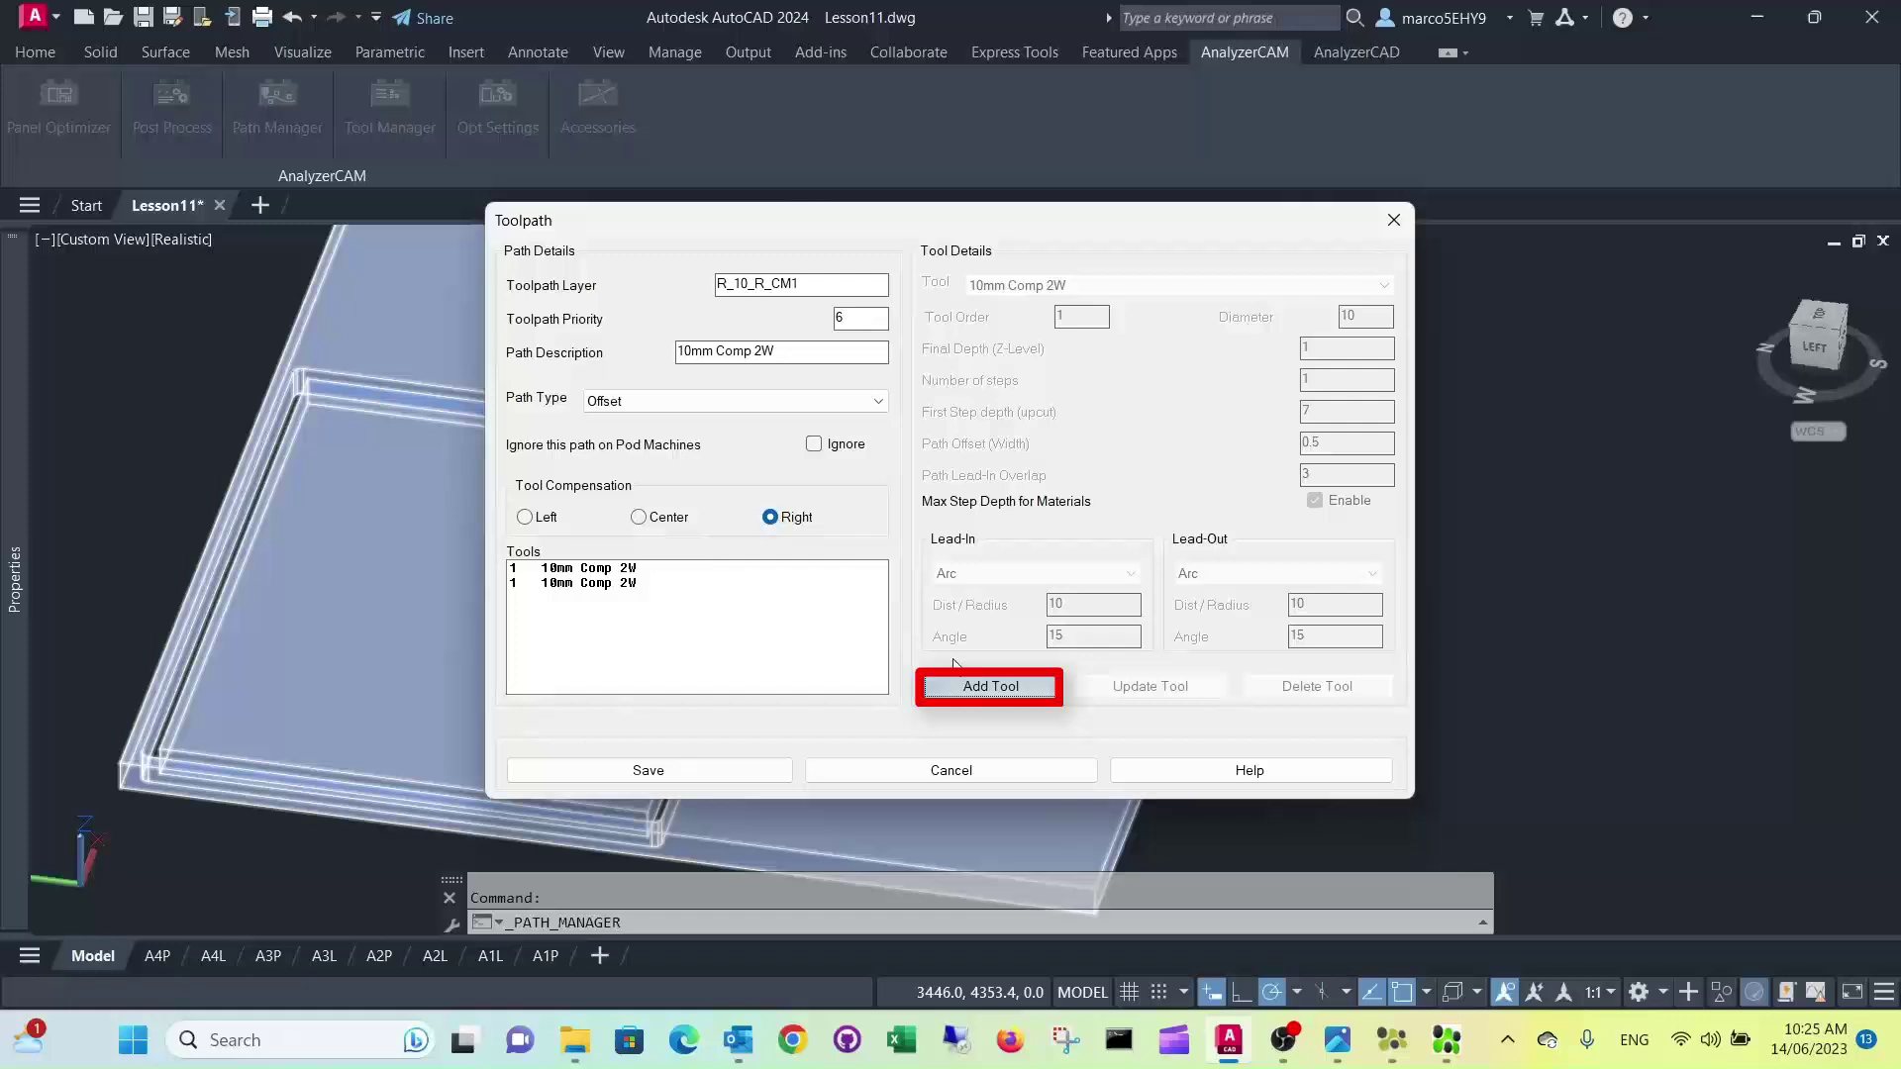
click(594, 583)
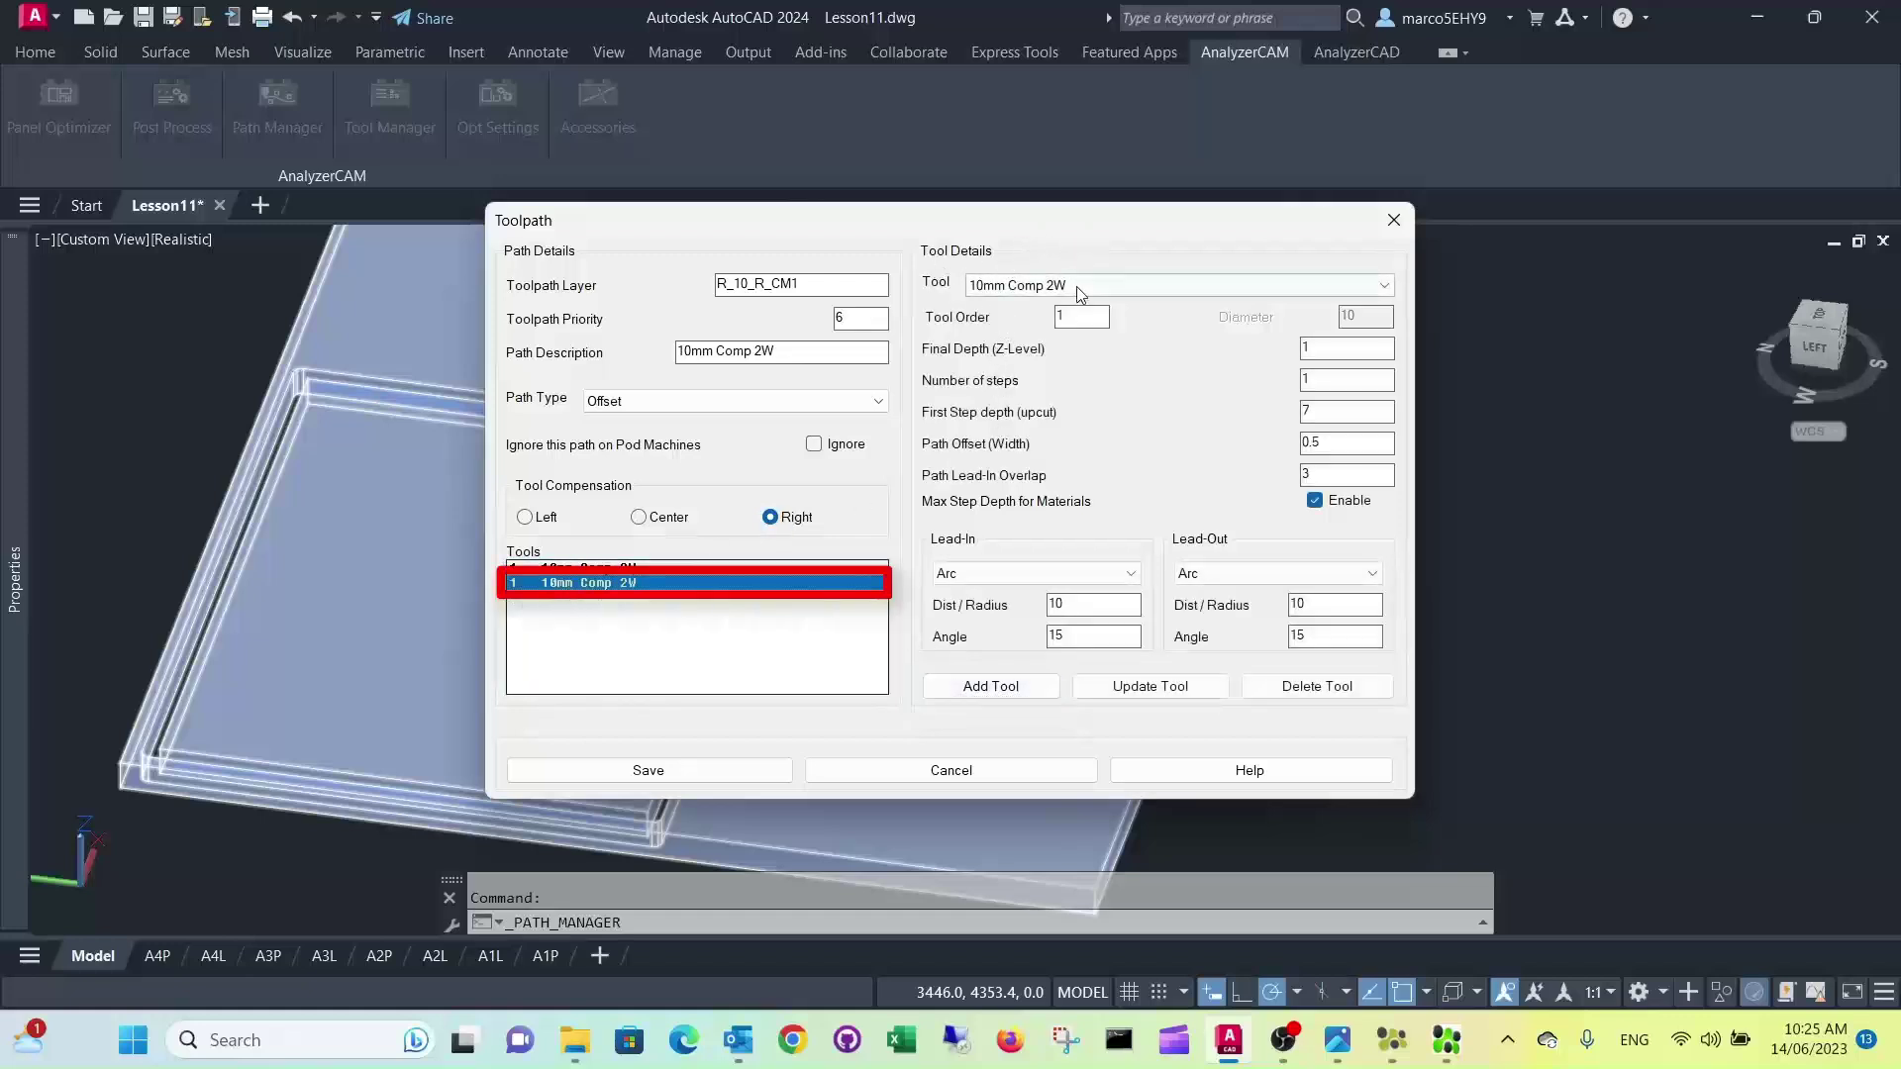
double_click(1074, 317)
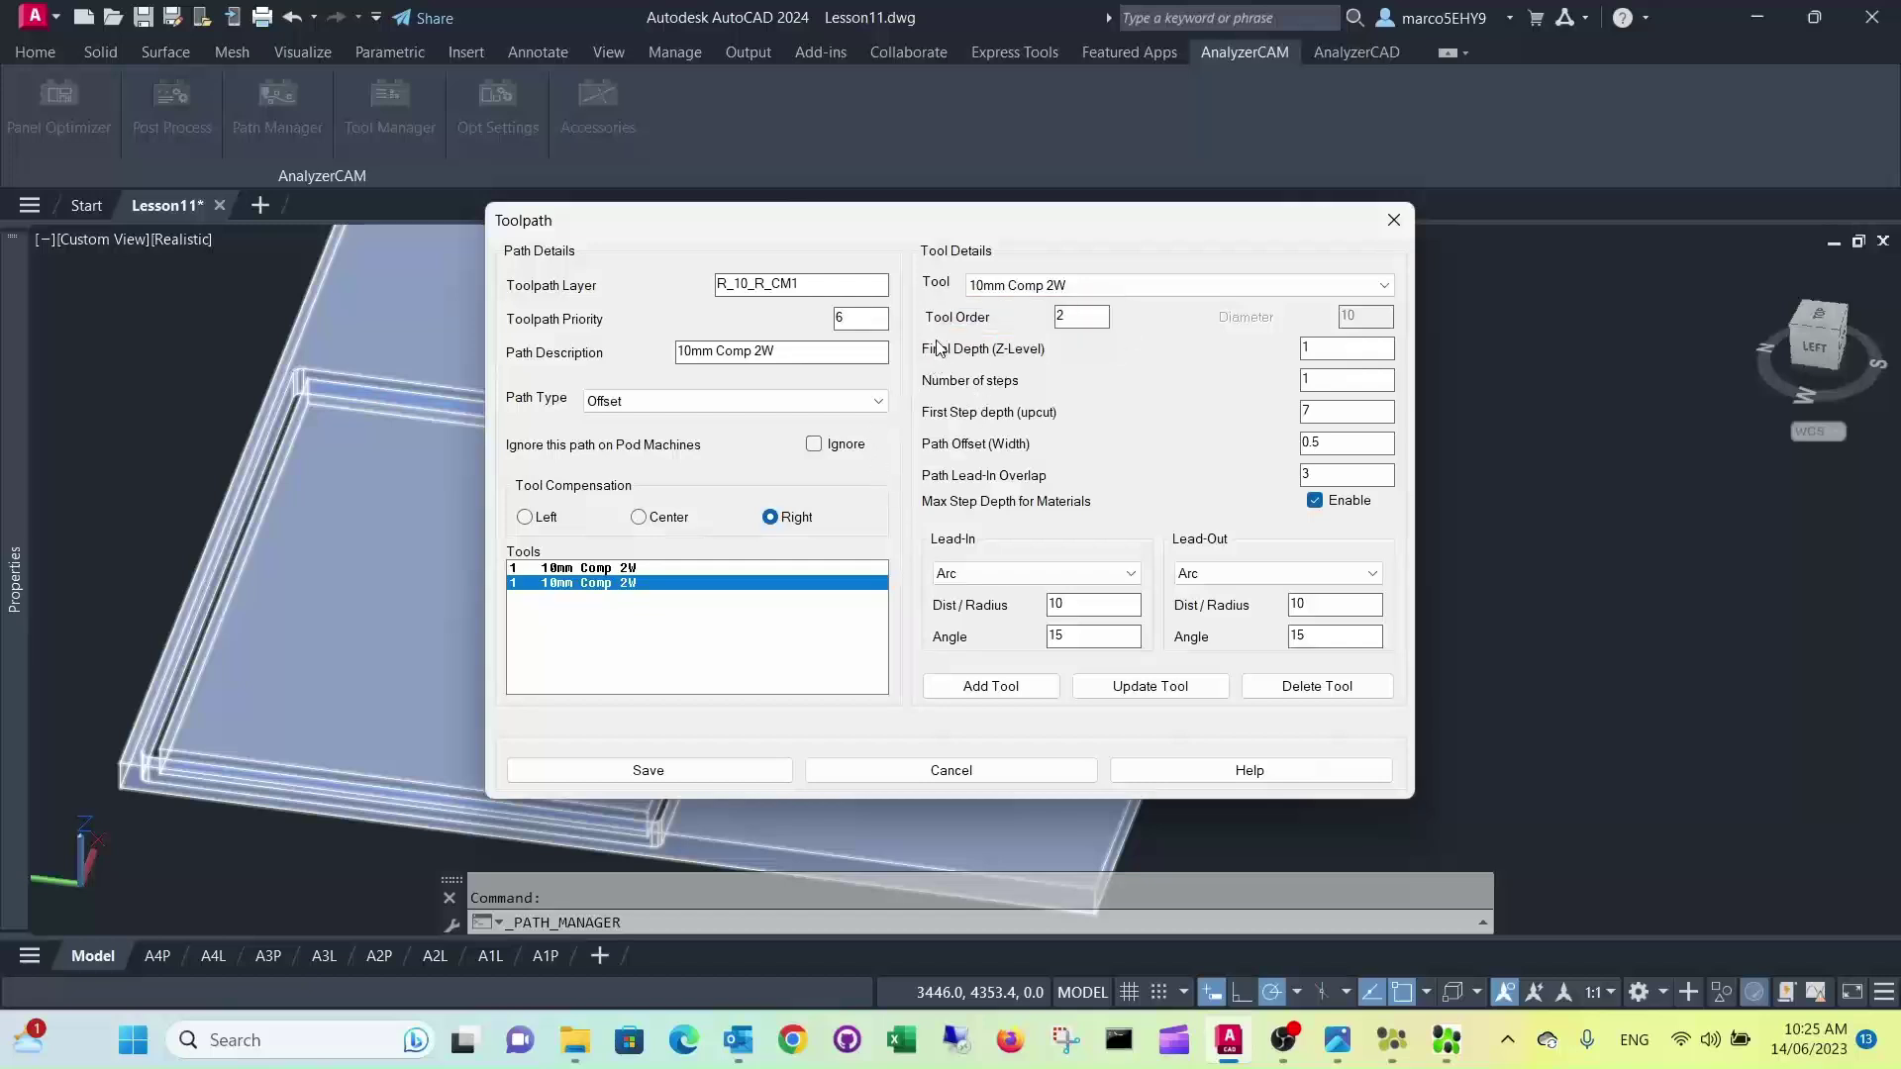
key(Tab)
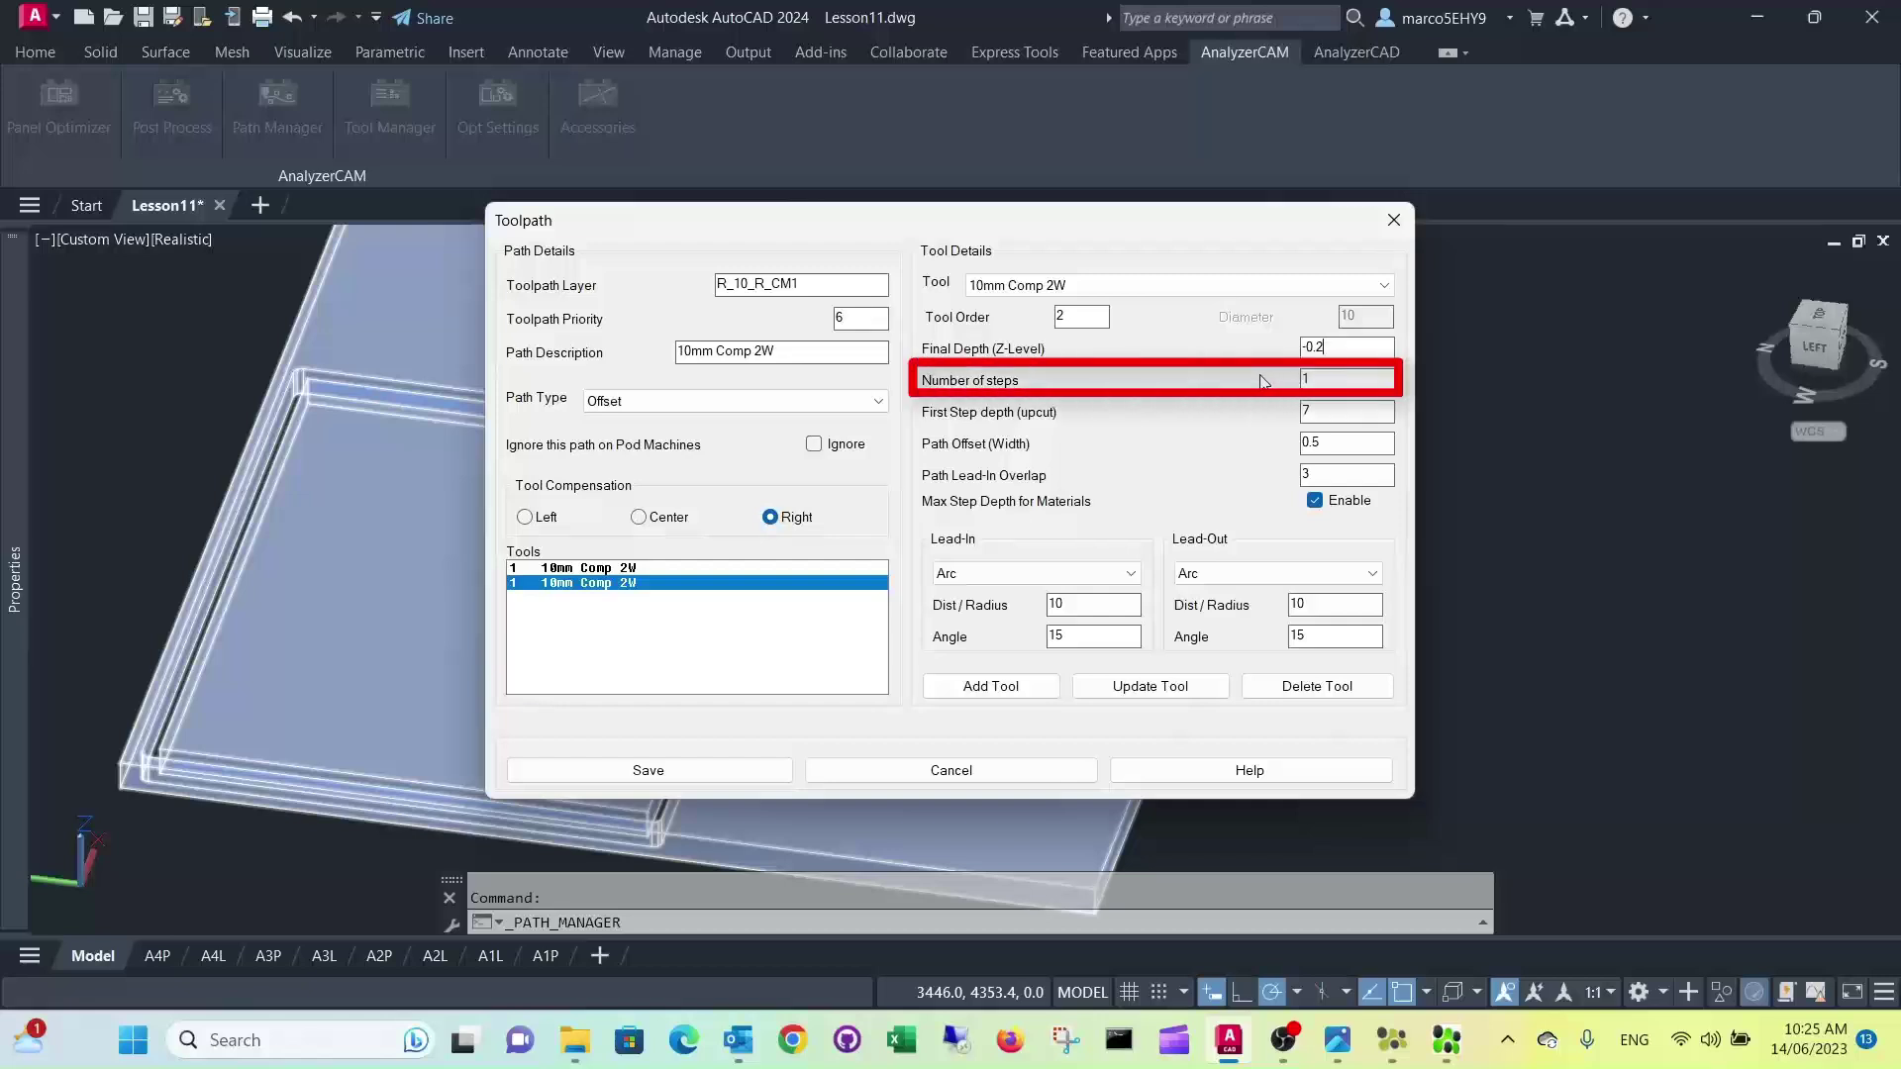
Set the second tool's first step depth and path offset to 0, and disable its max step depth for materials.
double_click(1320, 416)
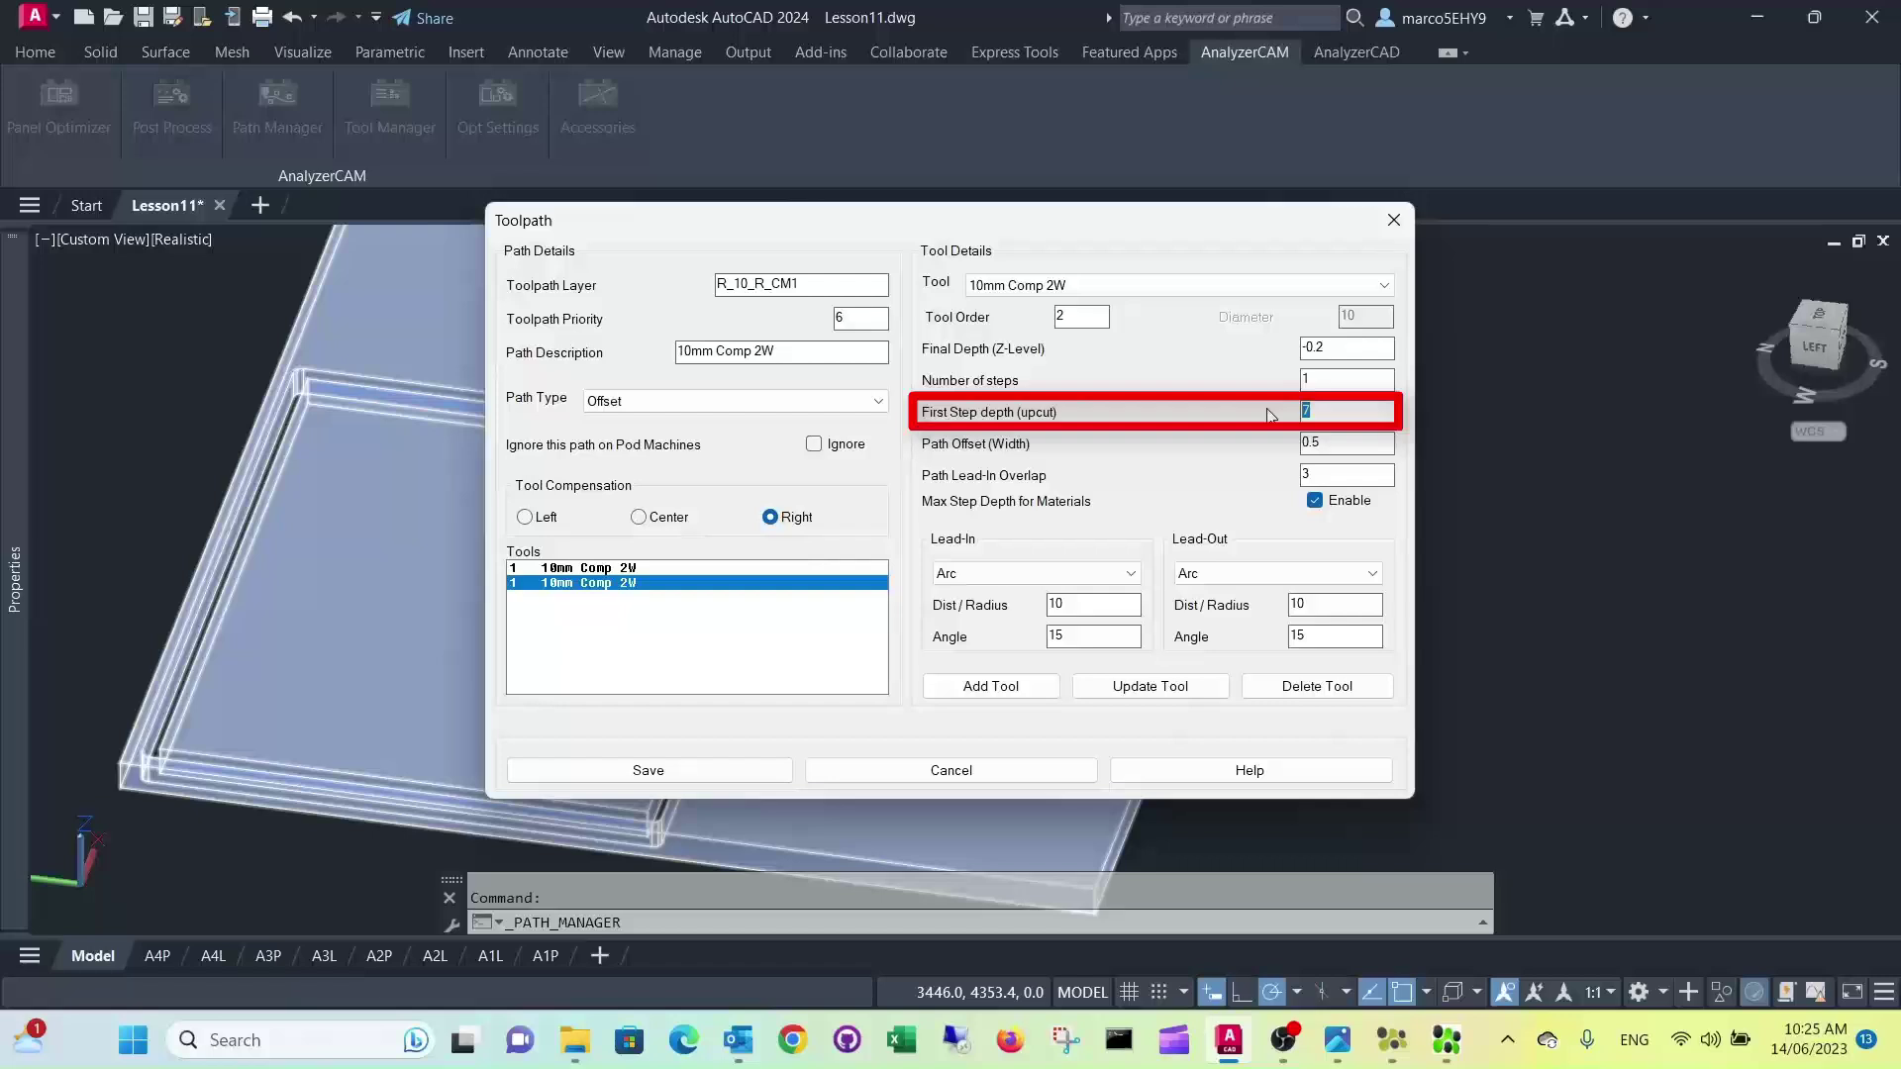
double_click(1303, 445)
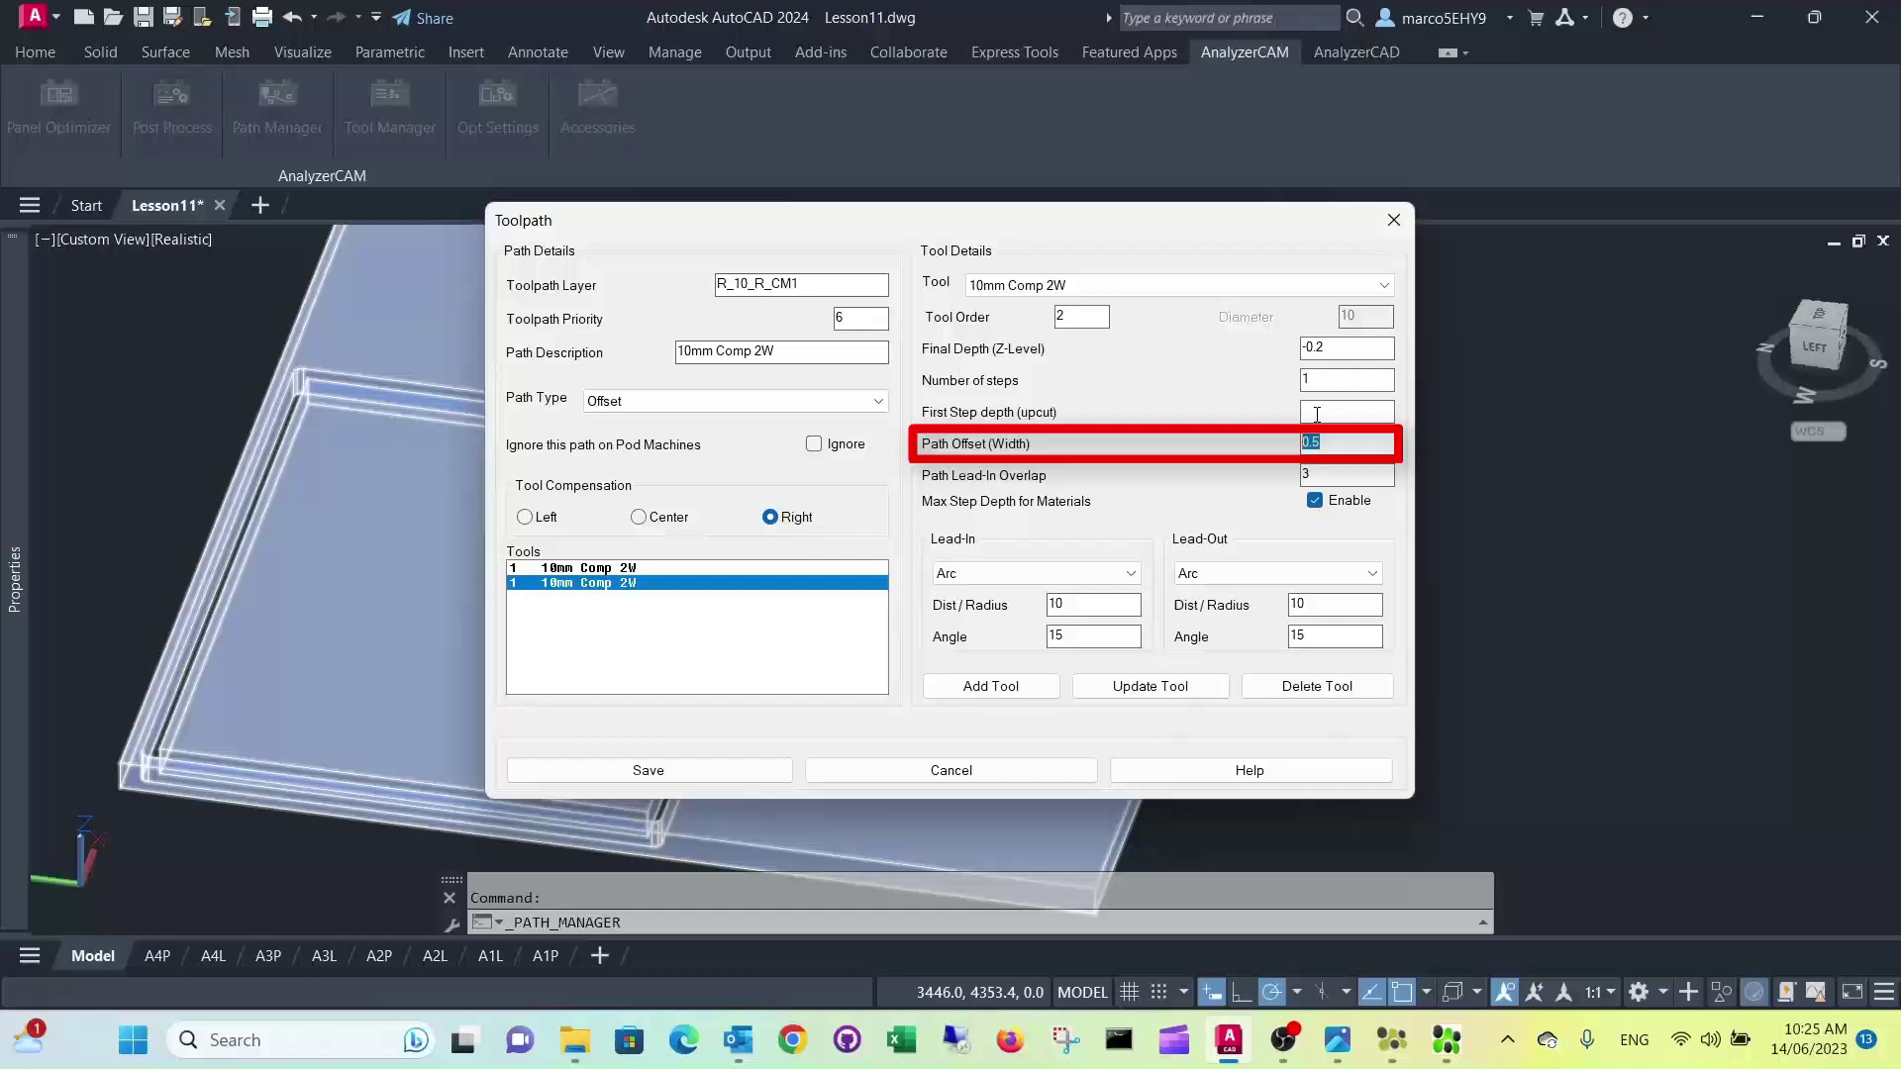
click(1315, 476)
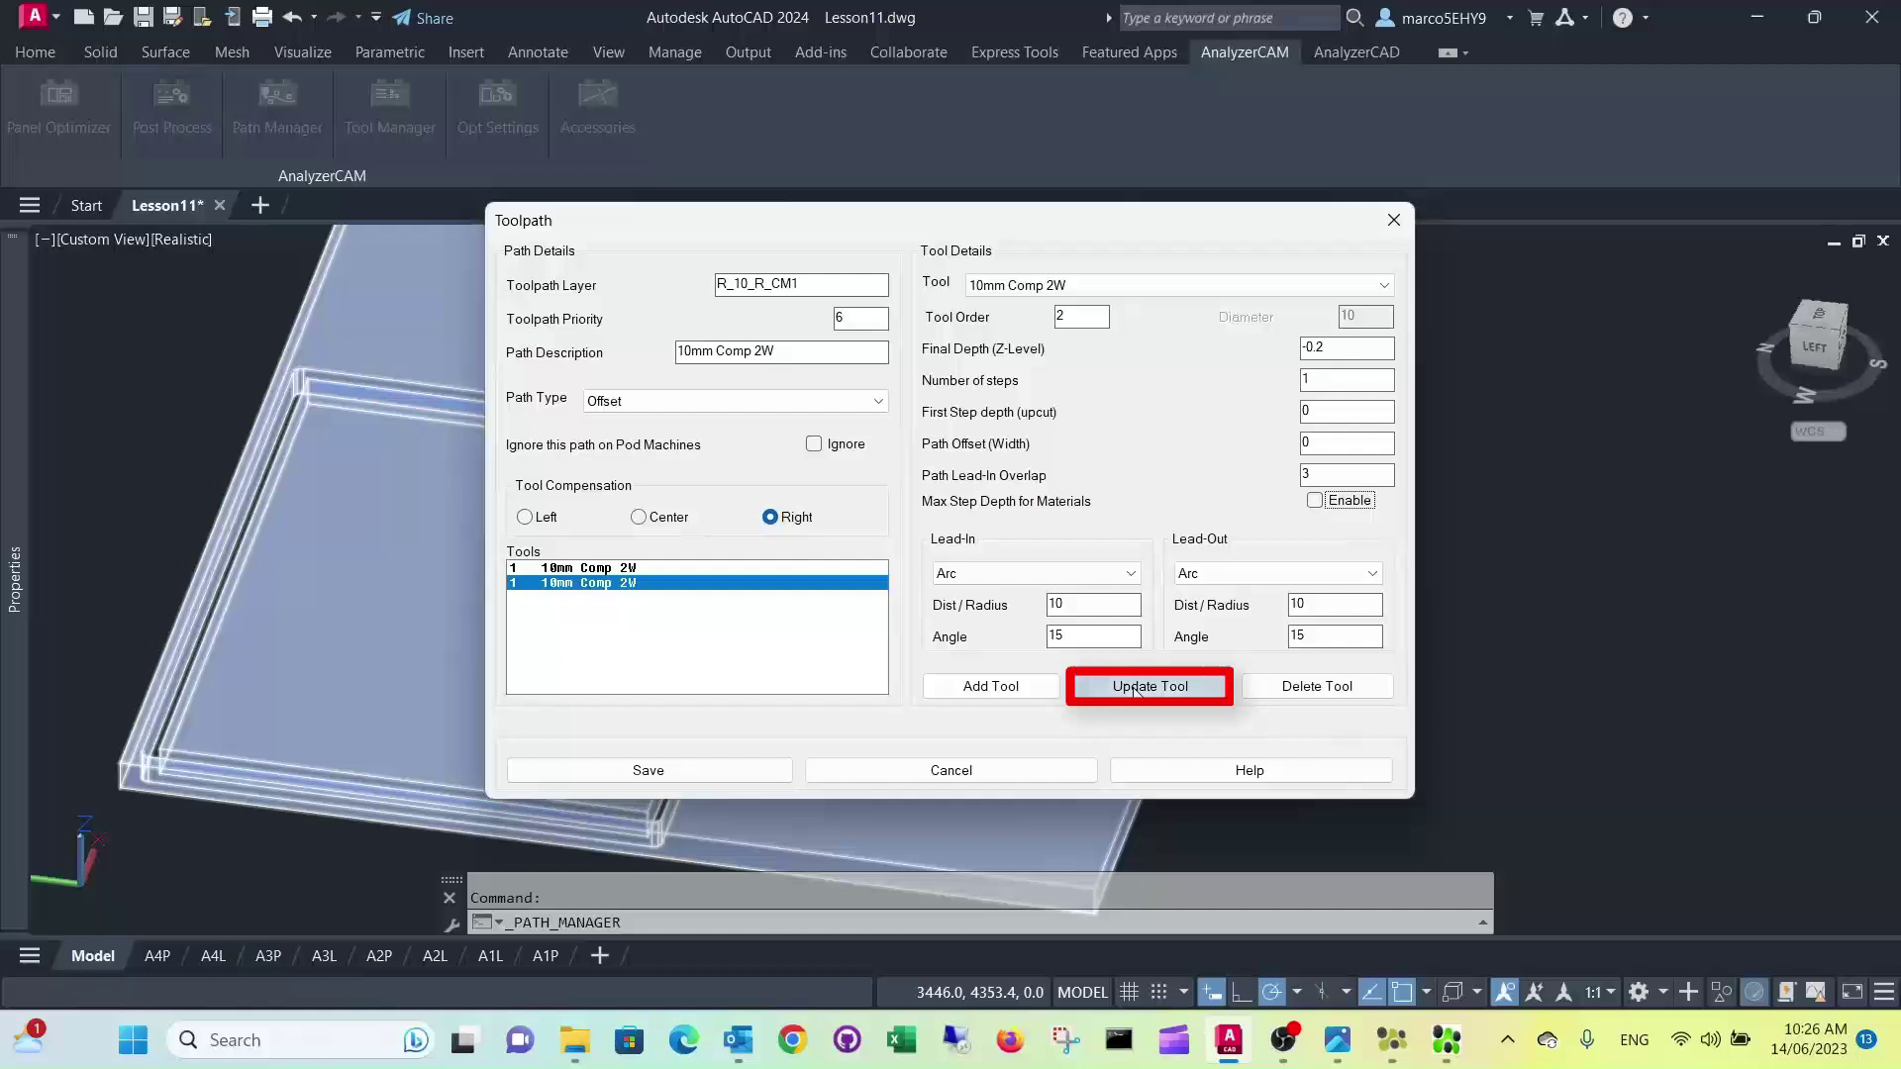
Update the second tool, then save the R_10_R_CM1 toolpath and close the Toolpath Manager.
click(1135, 691)
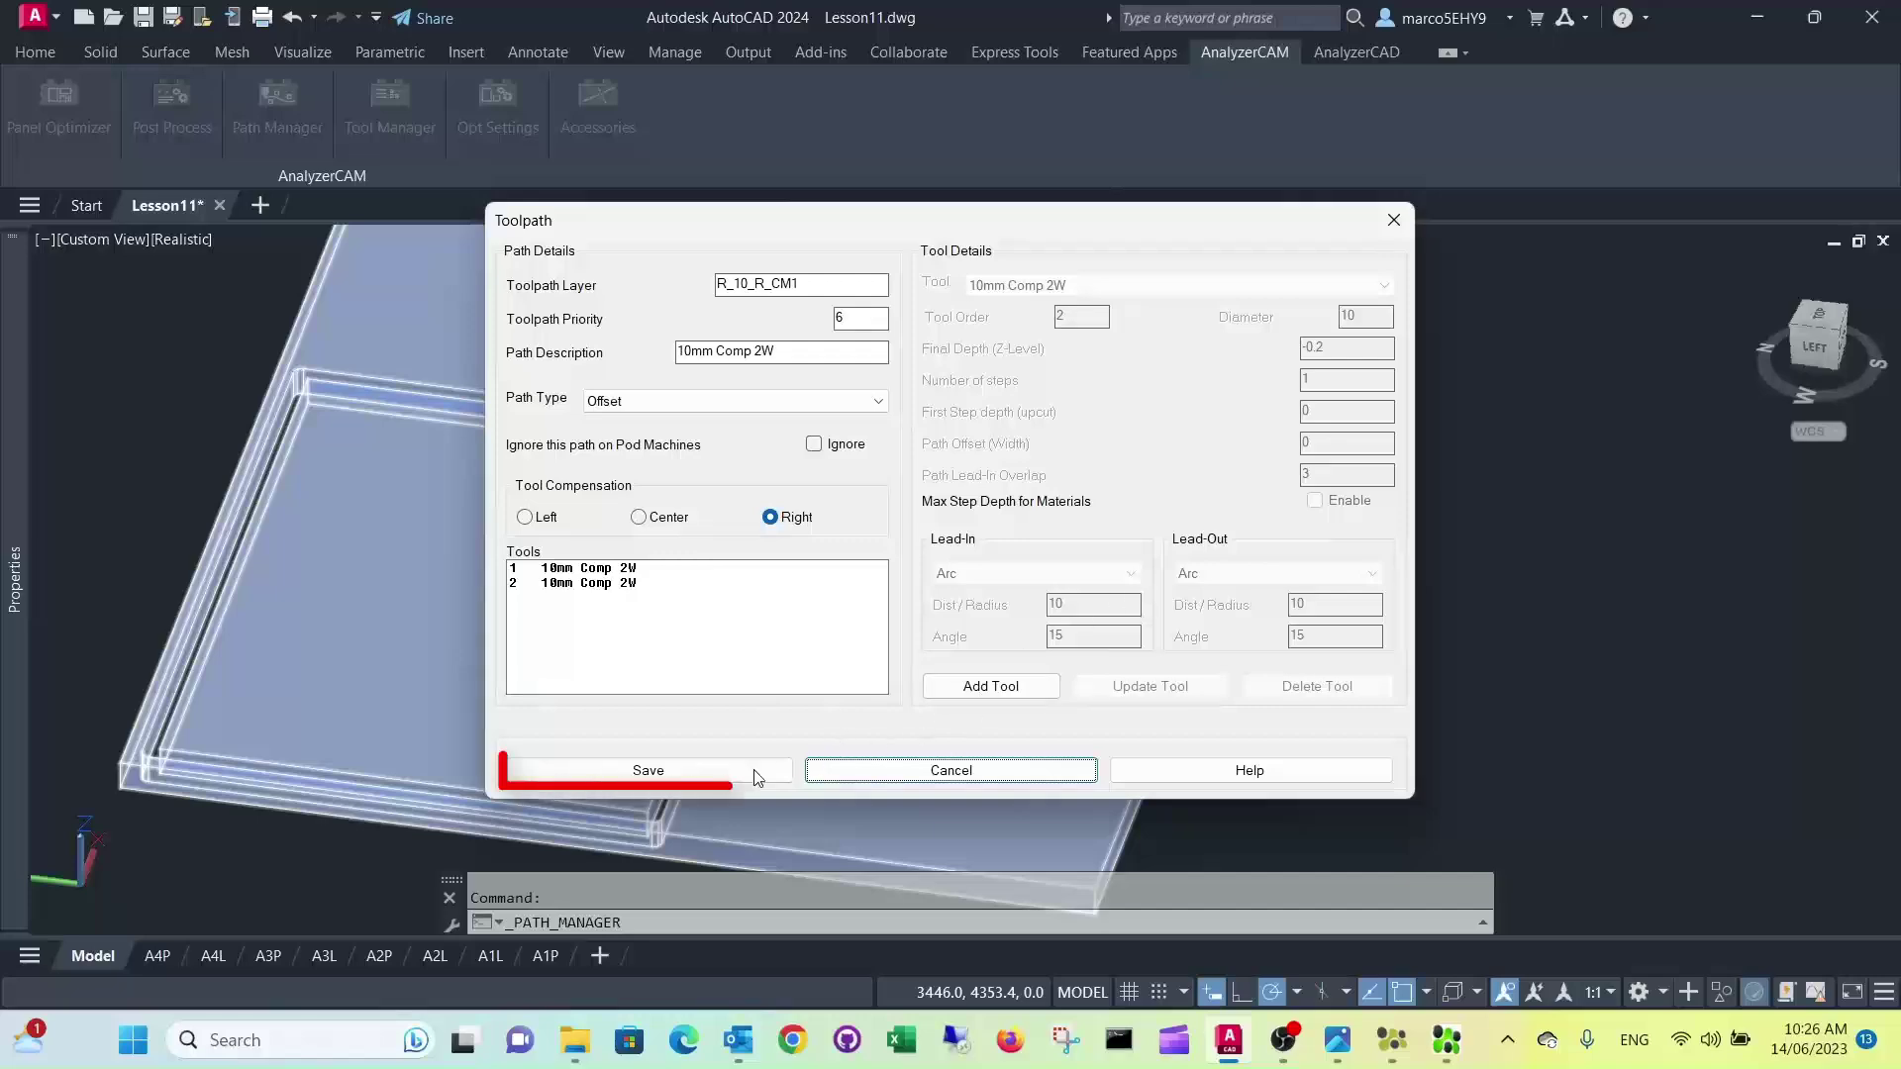
click(698, 771)
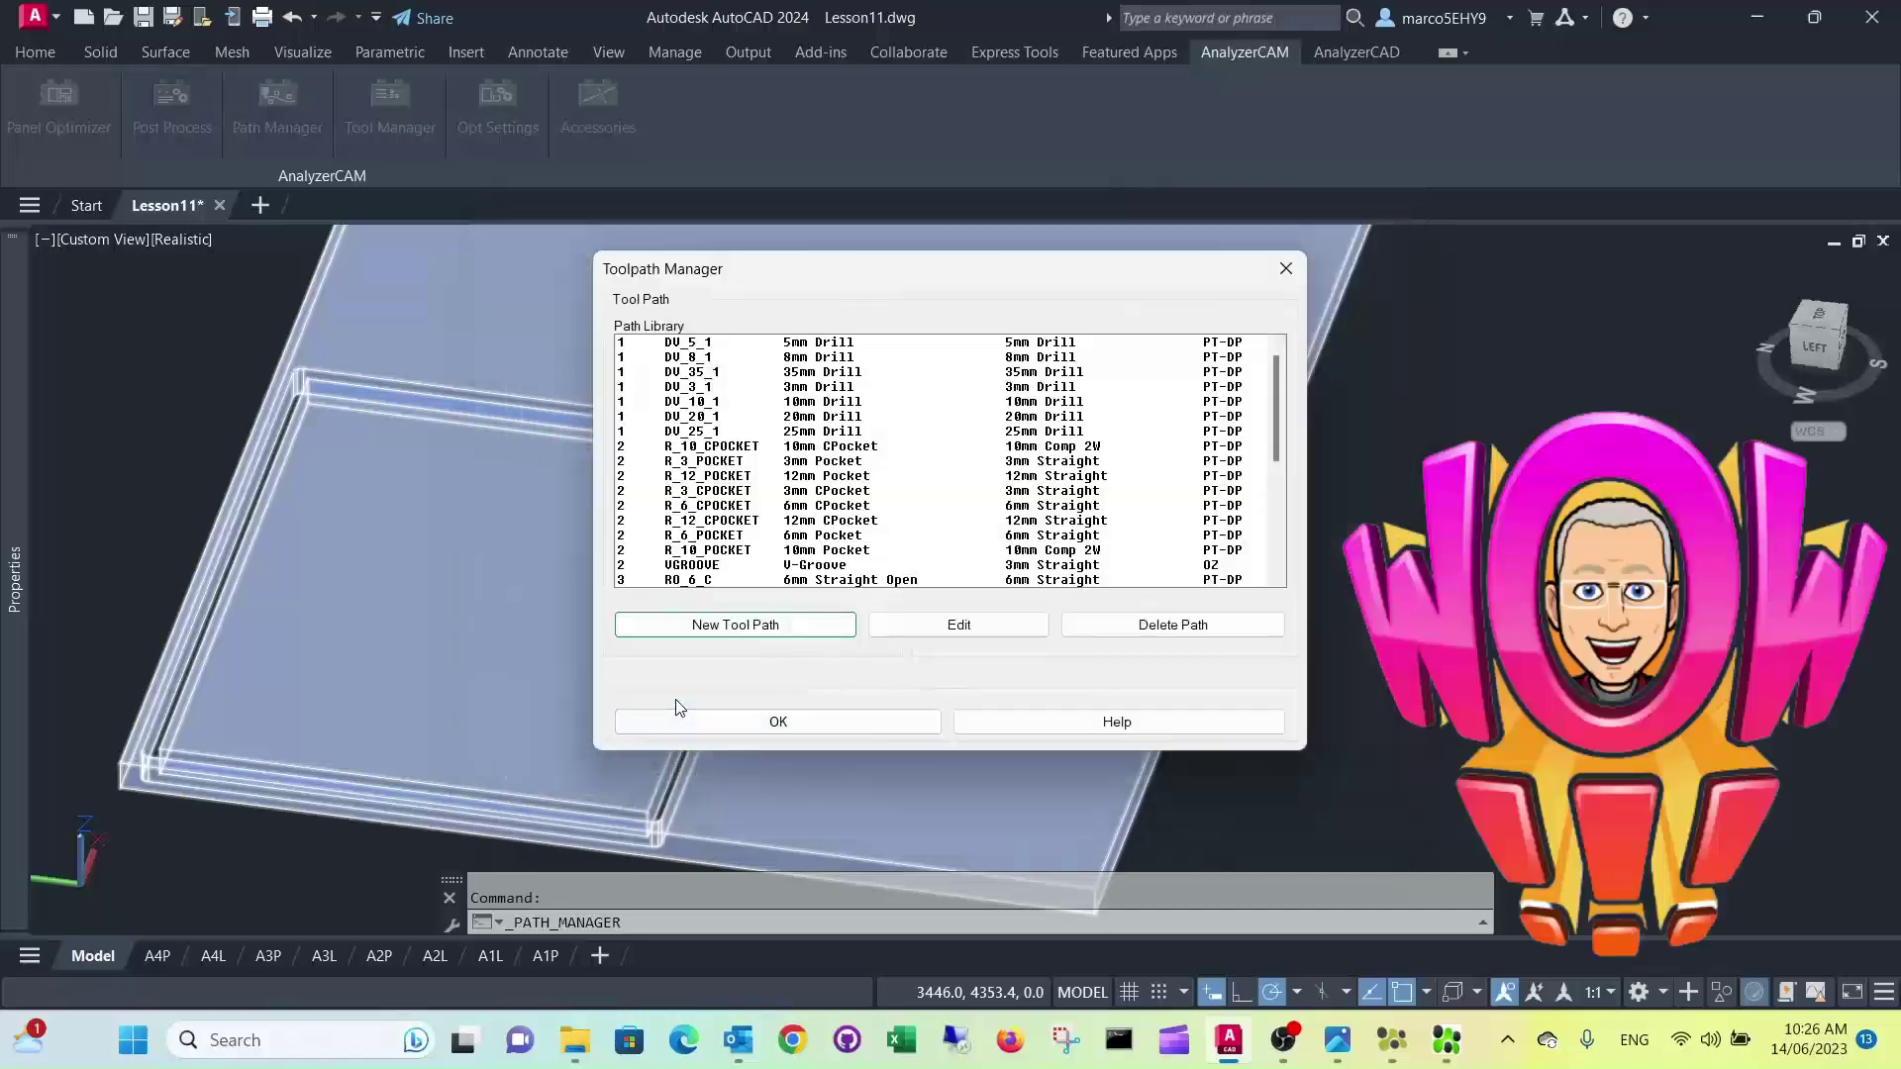
click(747, 726)
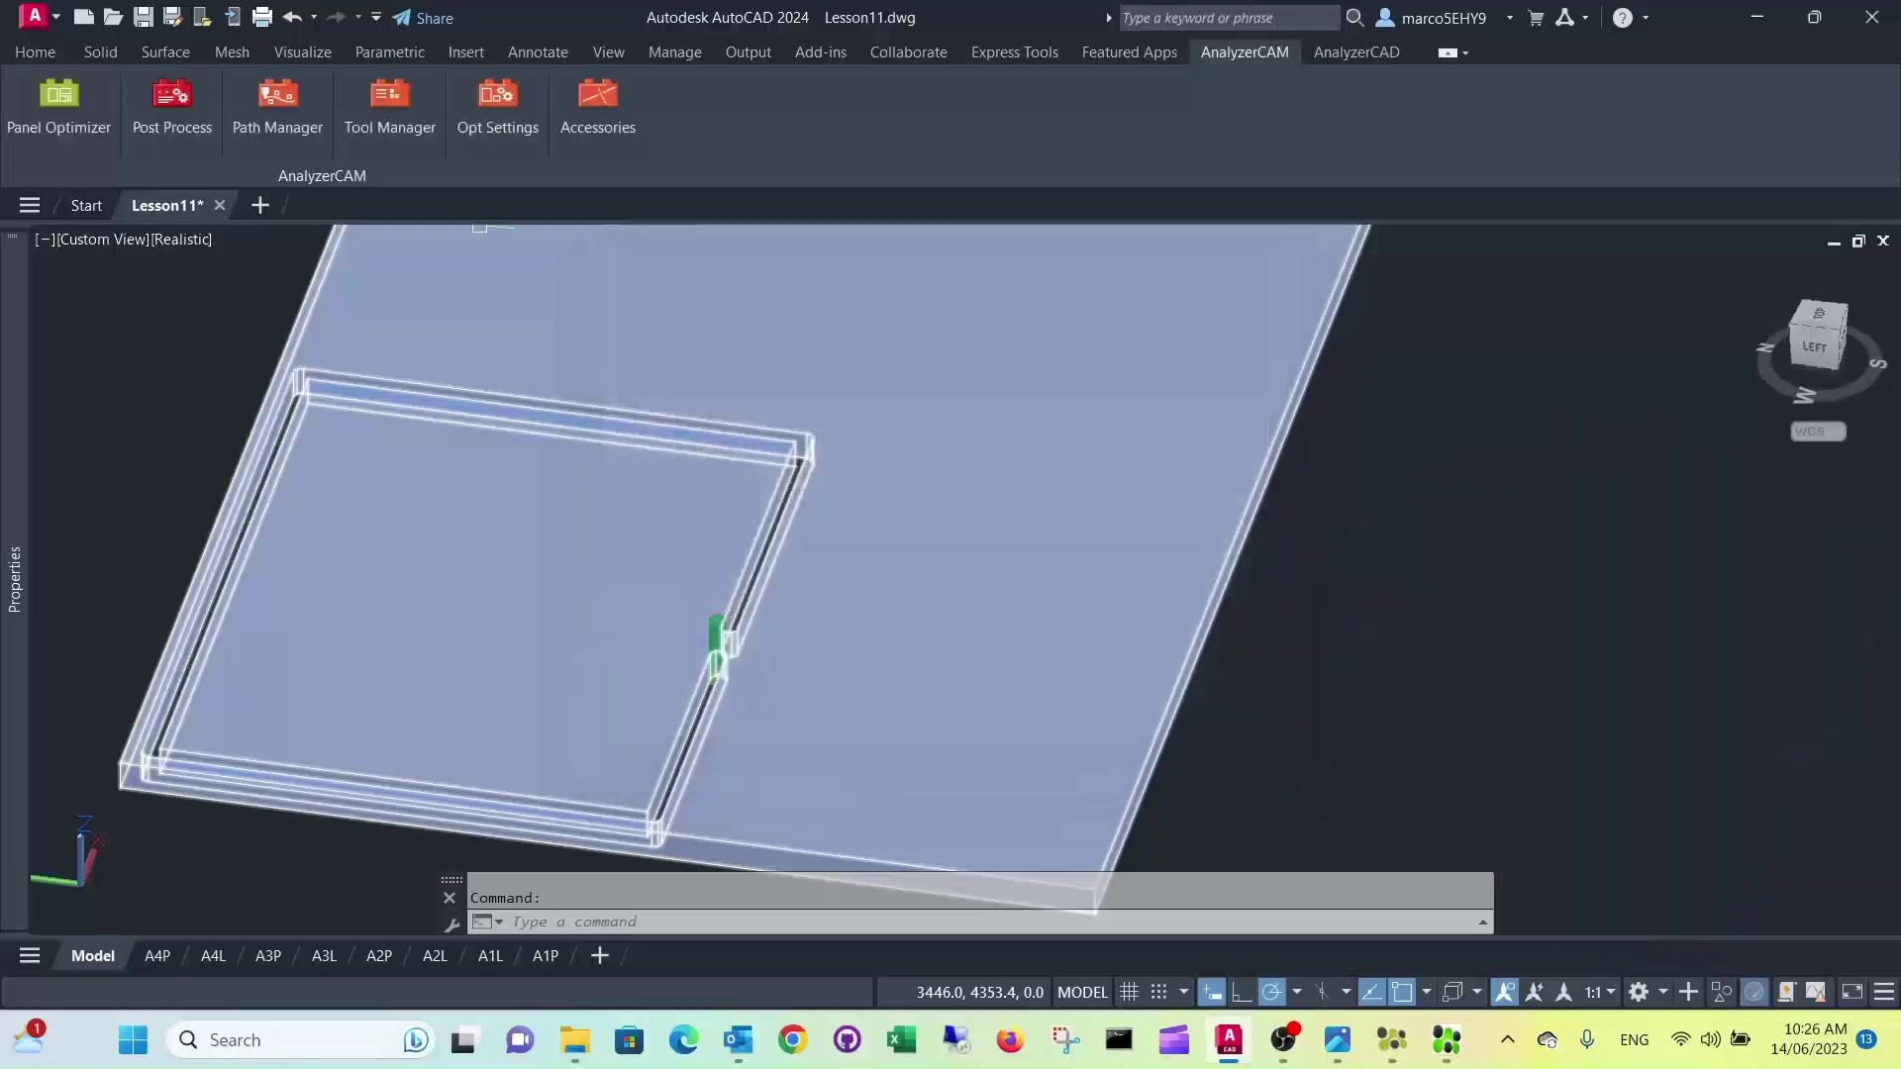
Return to plan view and nest the selected 18mm_Raw_MDF parts again with the Panel Optimizer, keeping its existing settings.
scroll(1139, 535, down, 8)
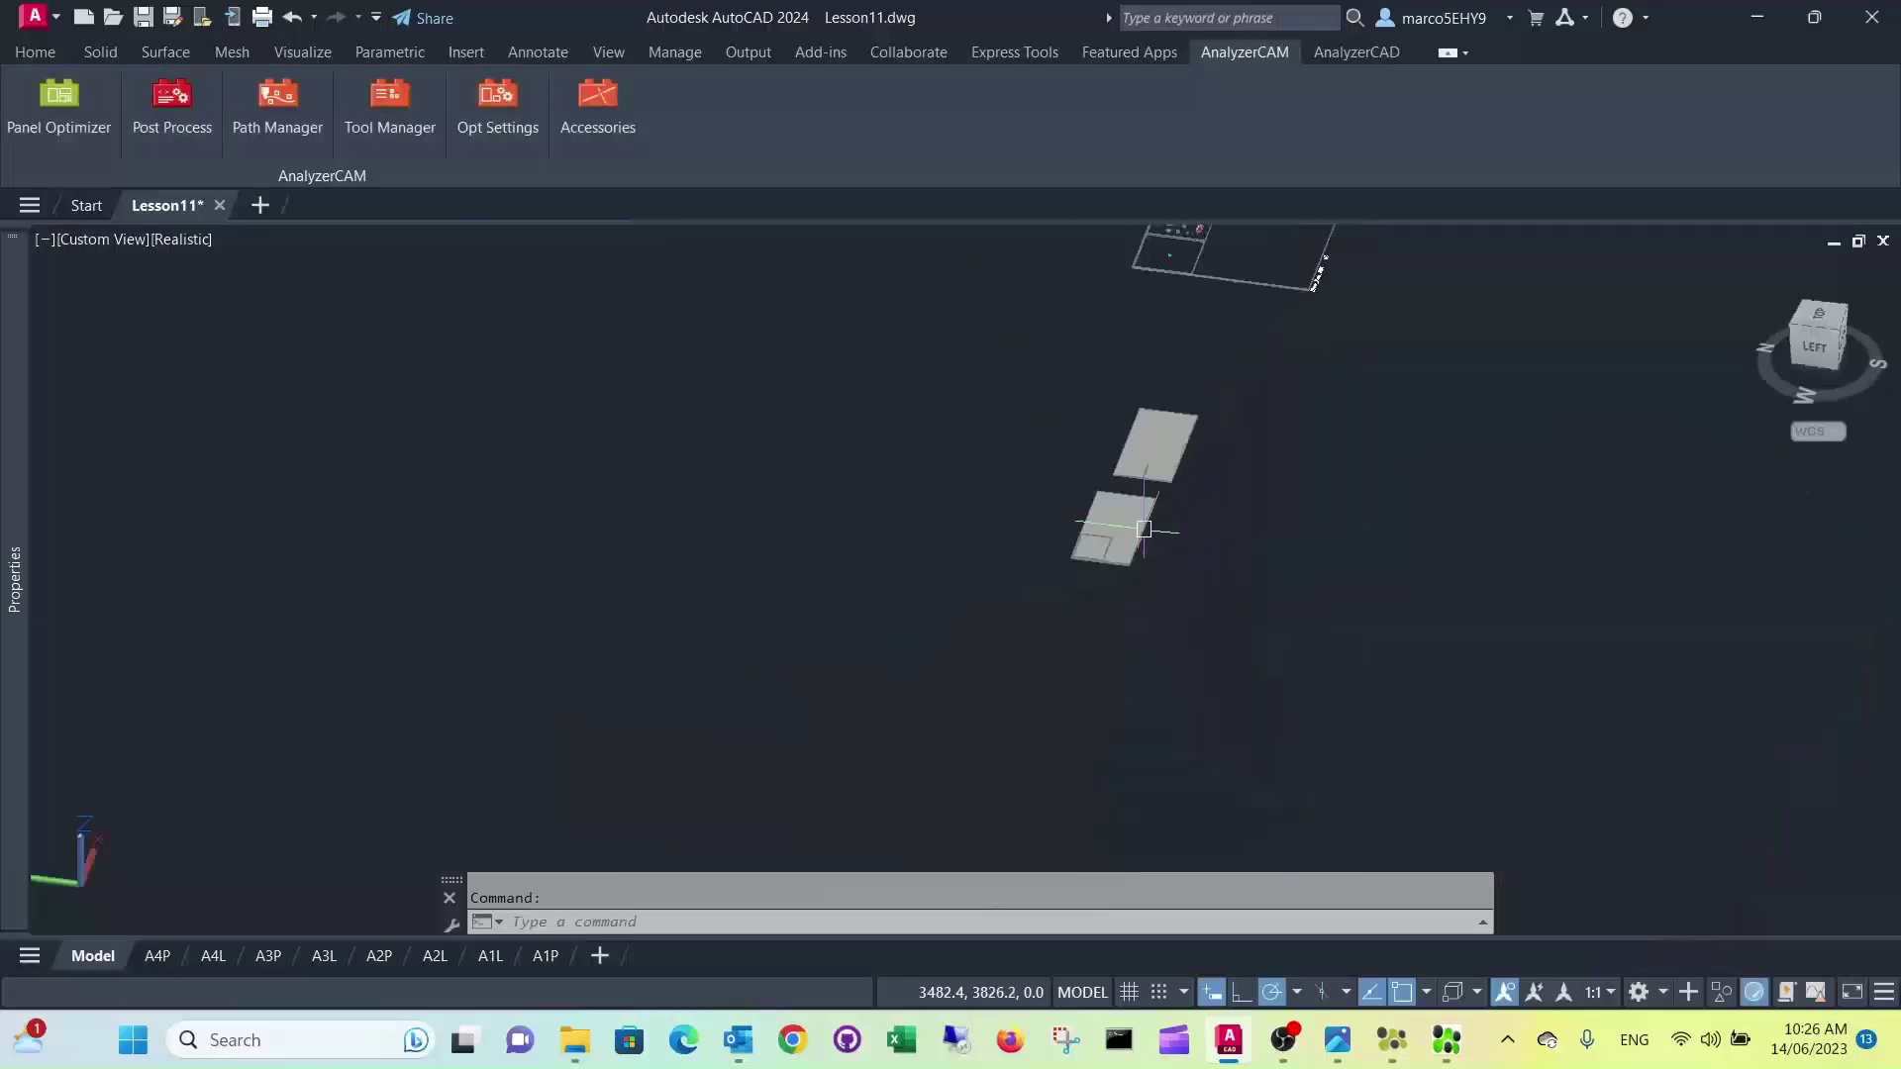
text(plan)
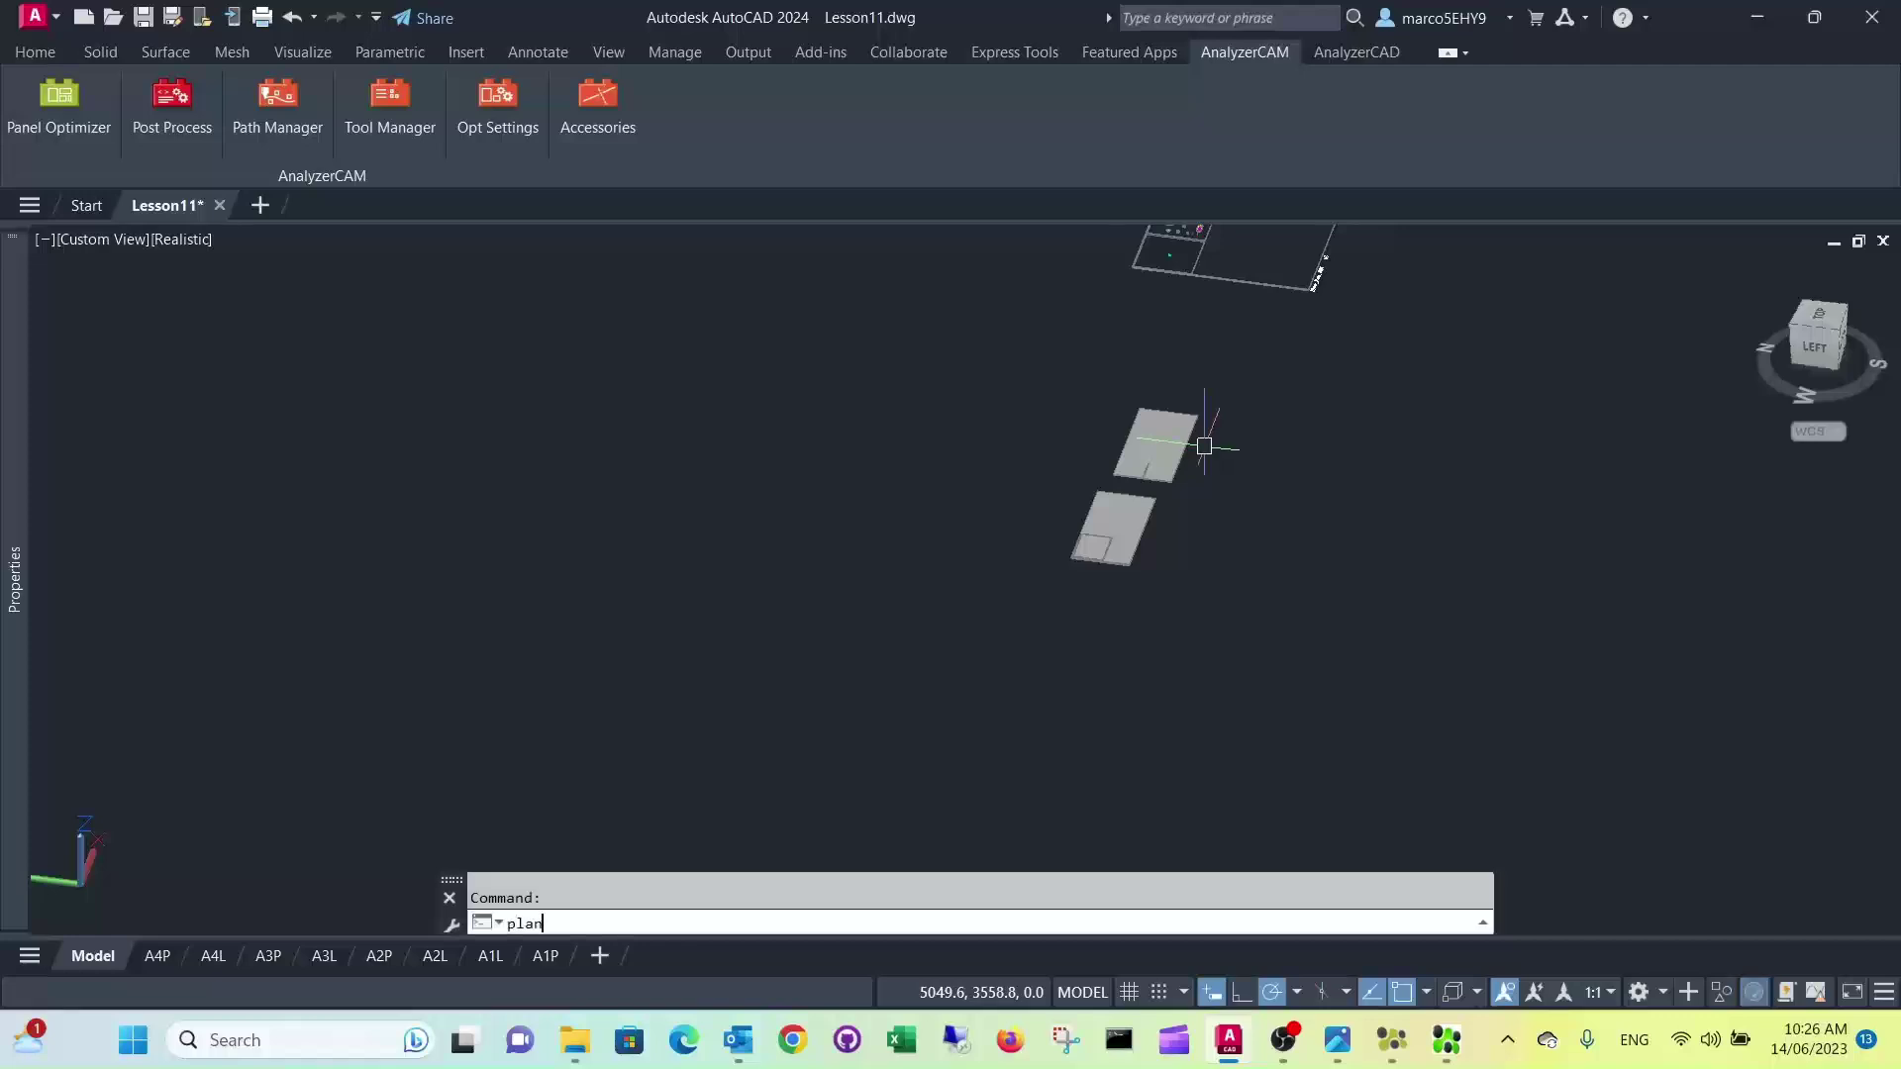
key(Return)
key(Return)
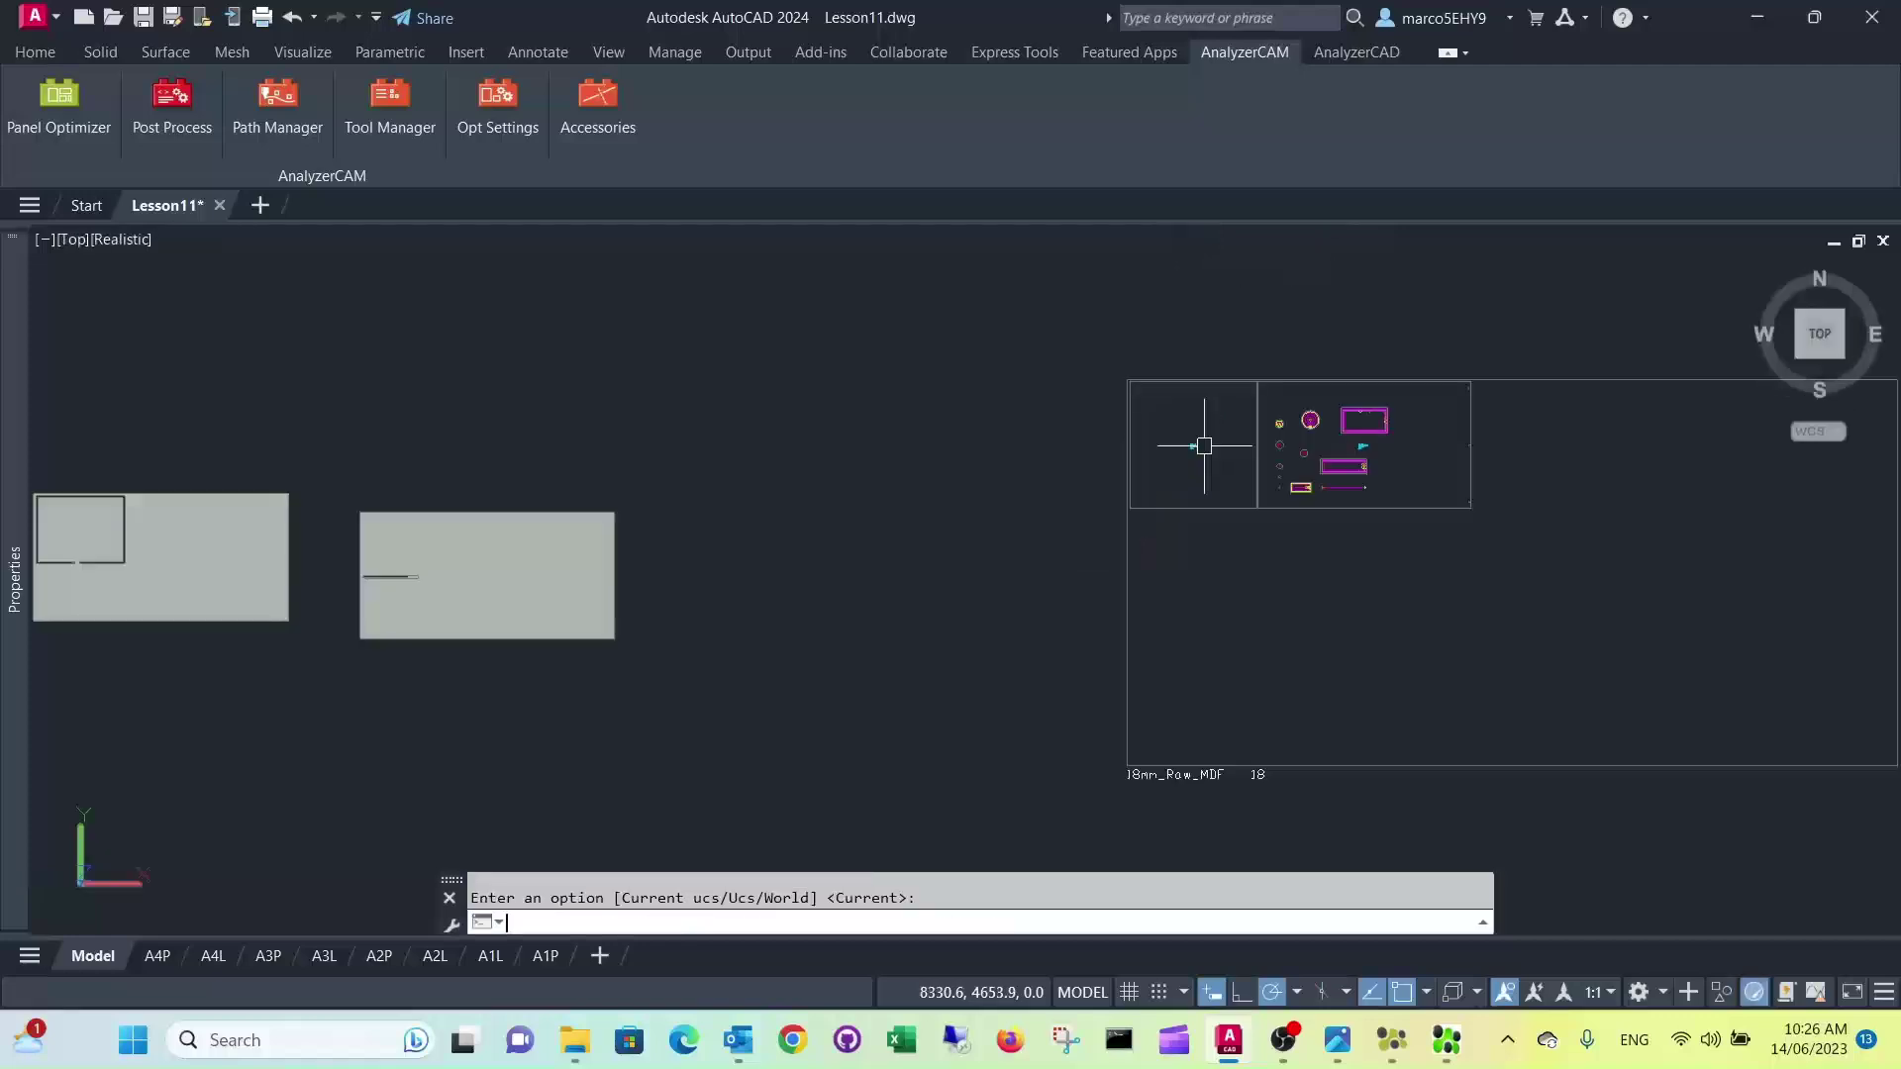
scroll(1385, 488, up, 2)
middle_drag(1122, 429, 727, 429)
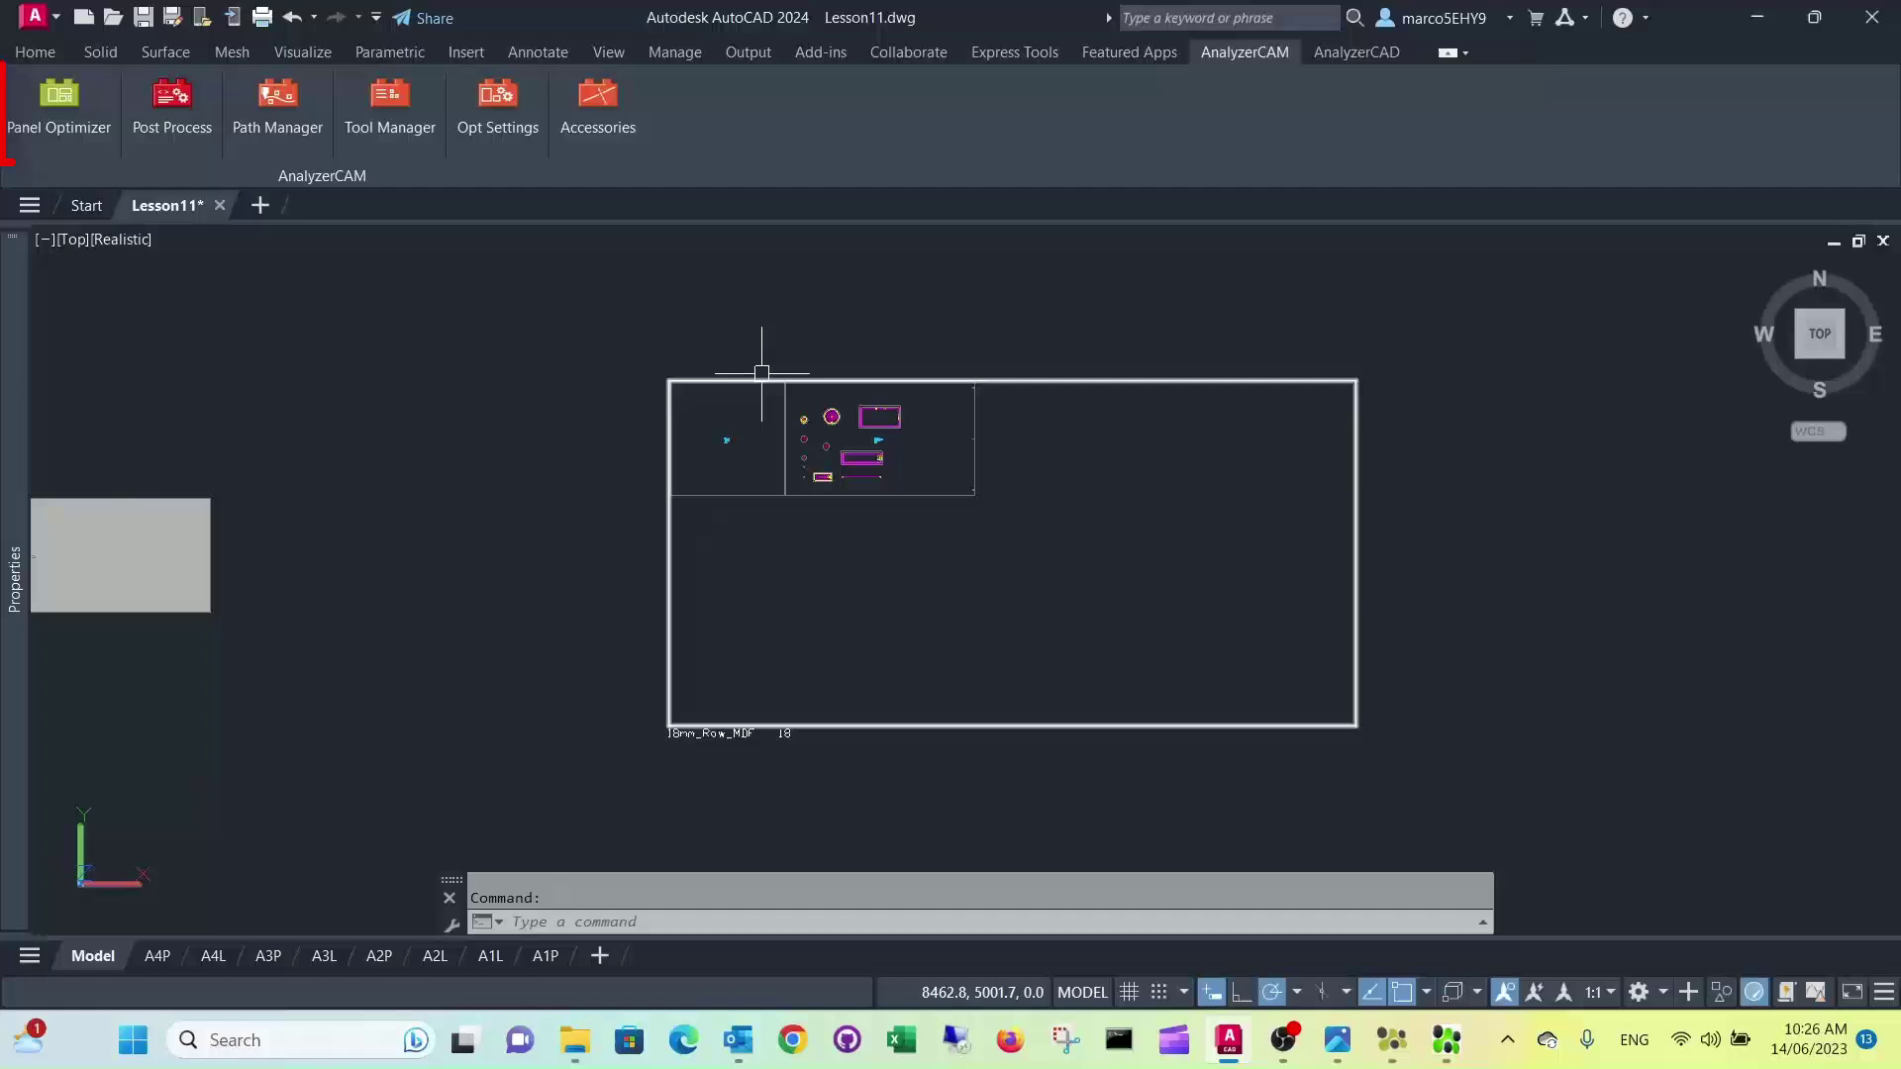
click(54, 98)
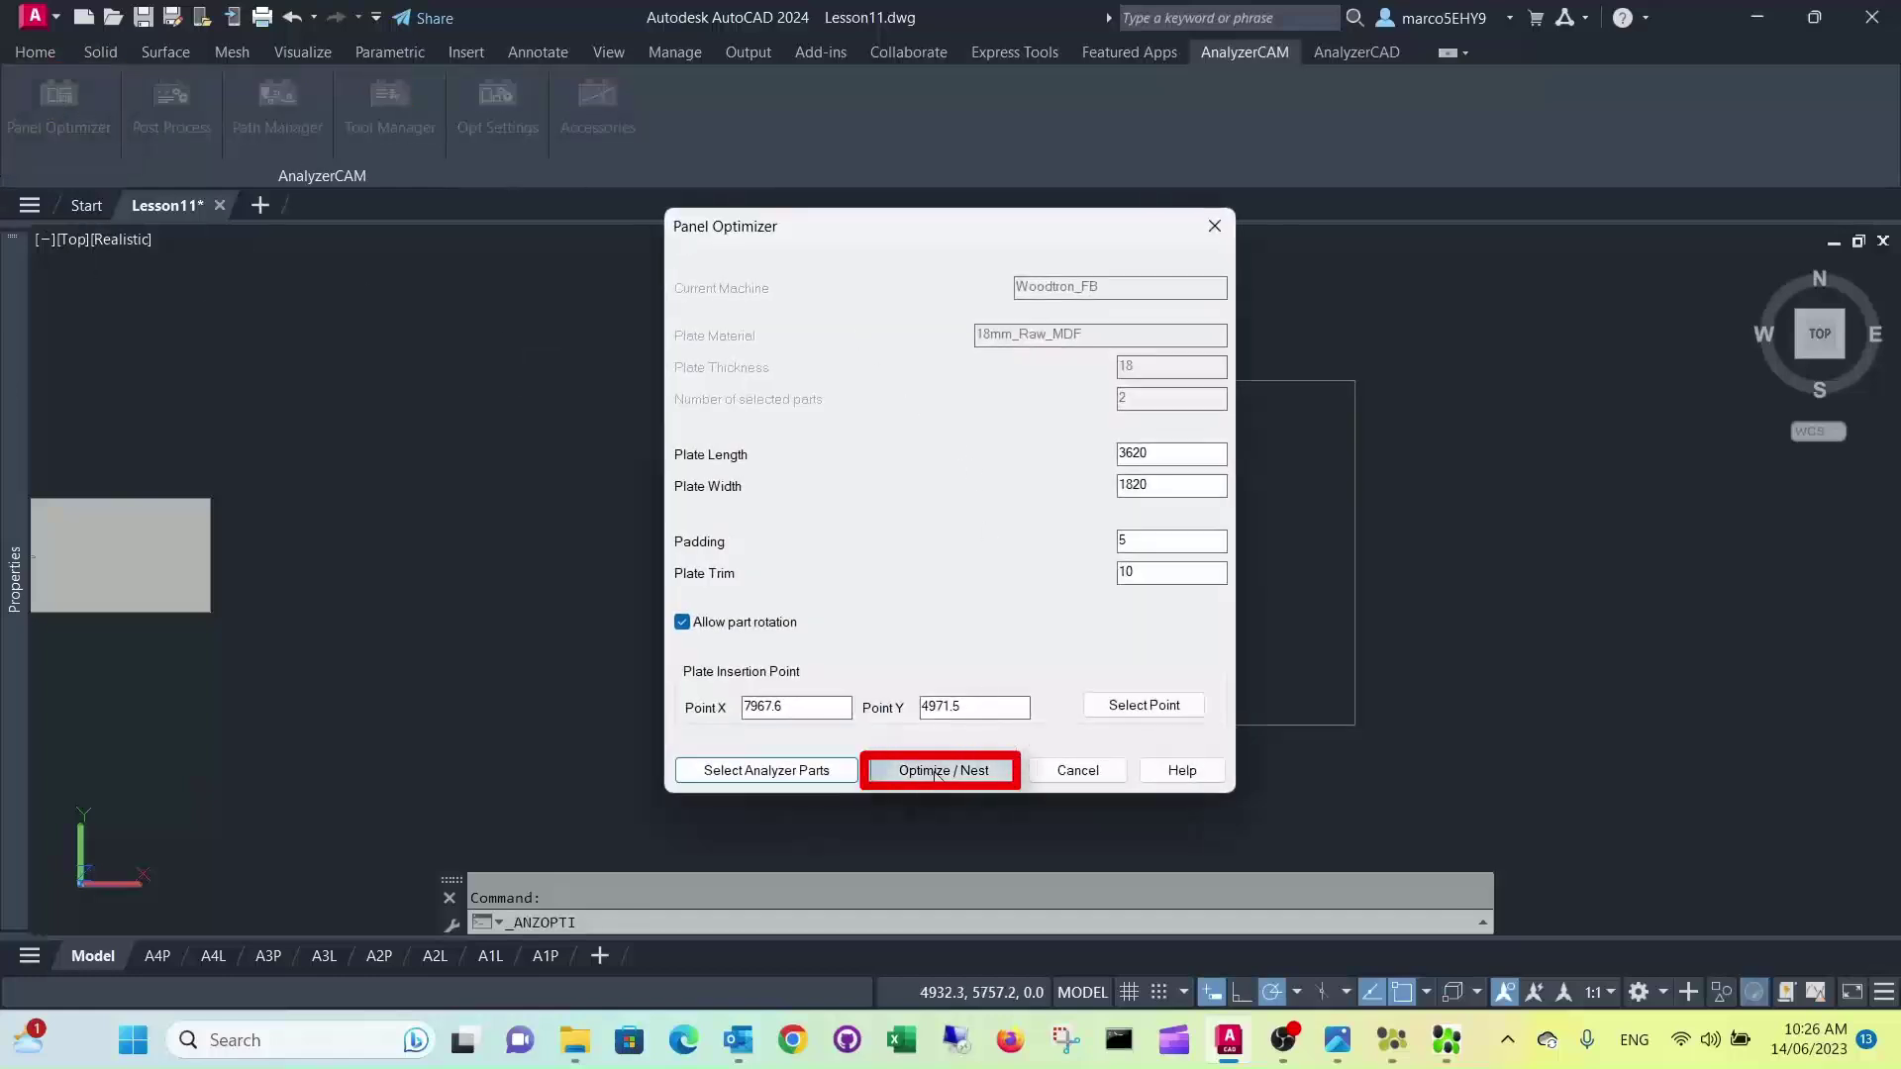
click(903, 768)
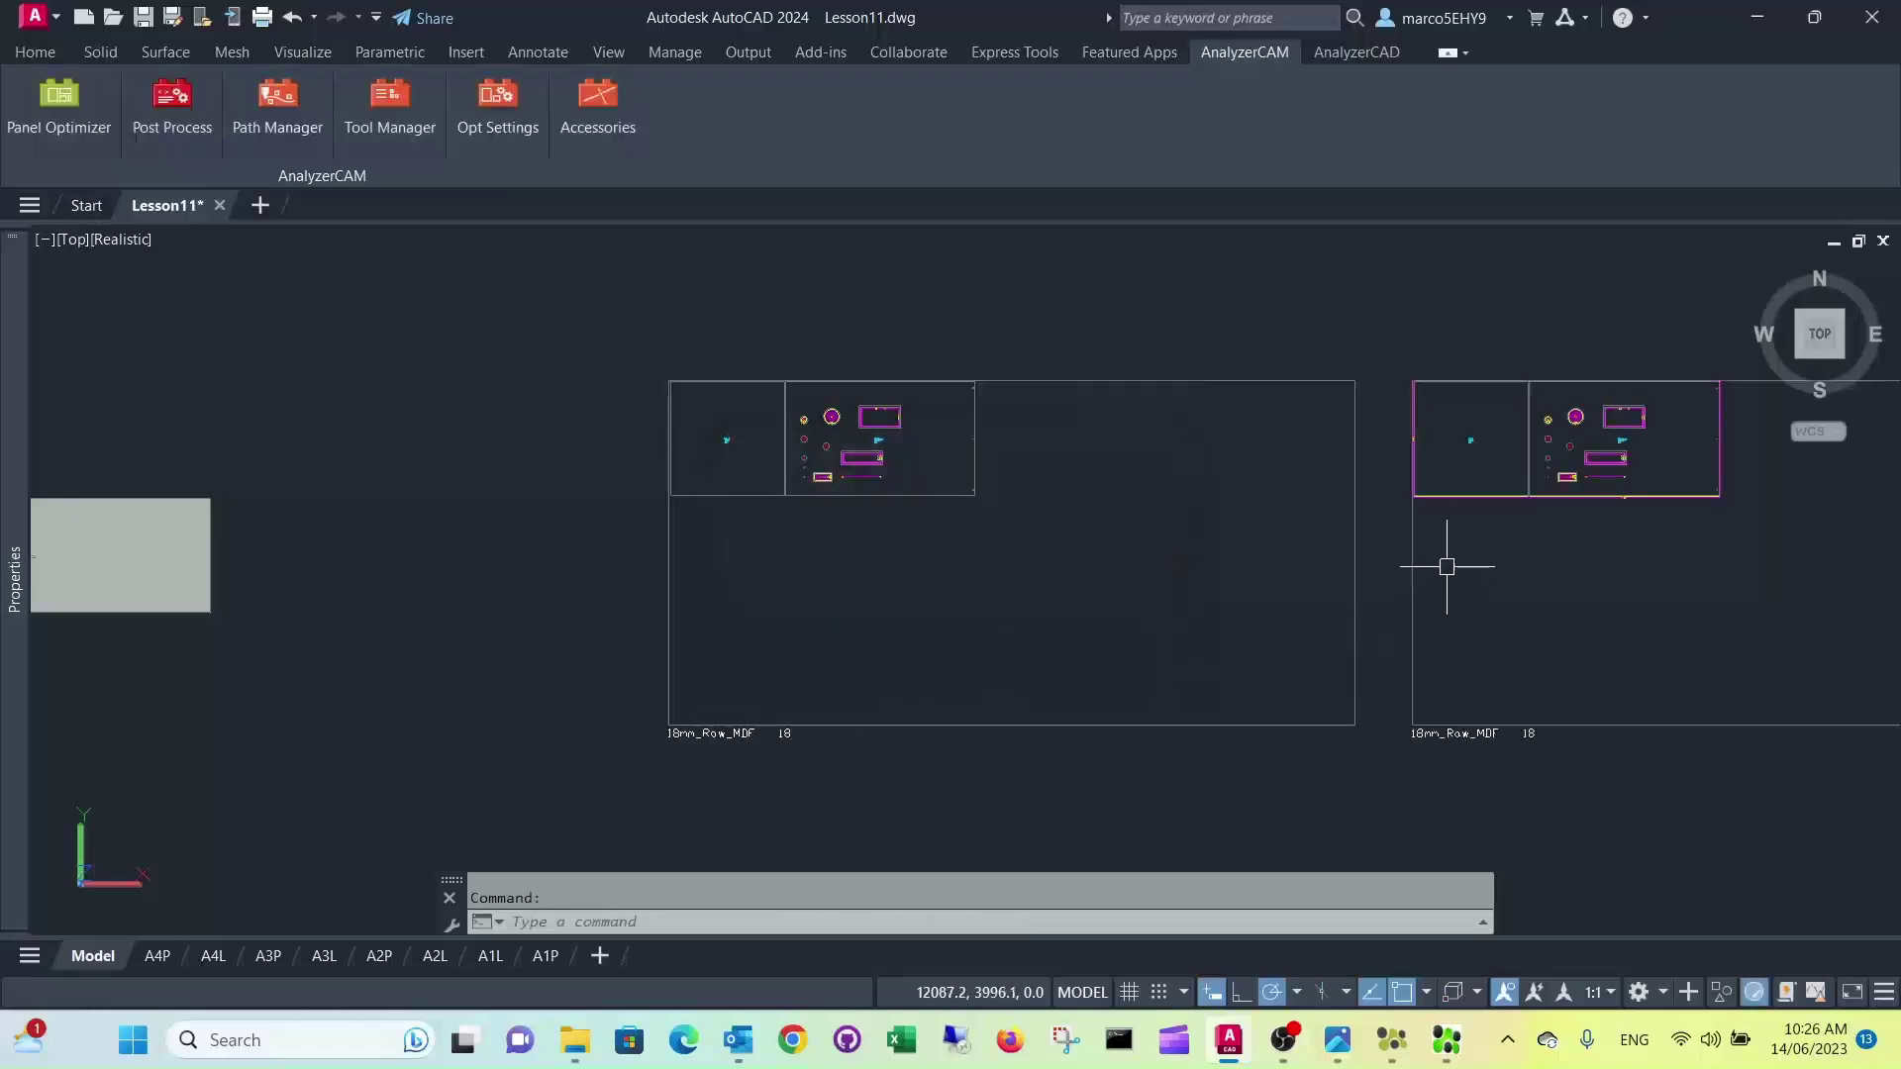
Show the new nest's End part edge in a 3D view using the 2D Wireframe visual style.
scroll(1426, 570, up, 2)
scroll(1400, 531, up, 3)
scroll(1371, 488, down, 3)
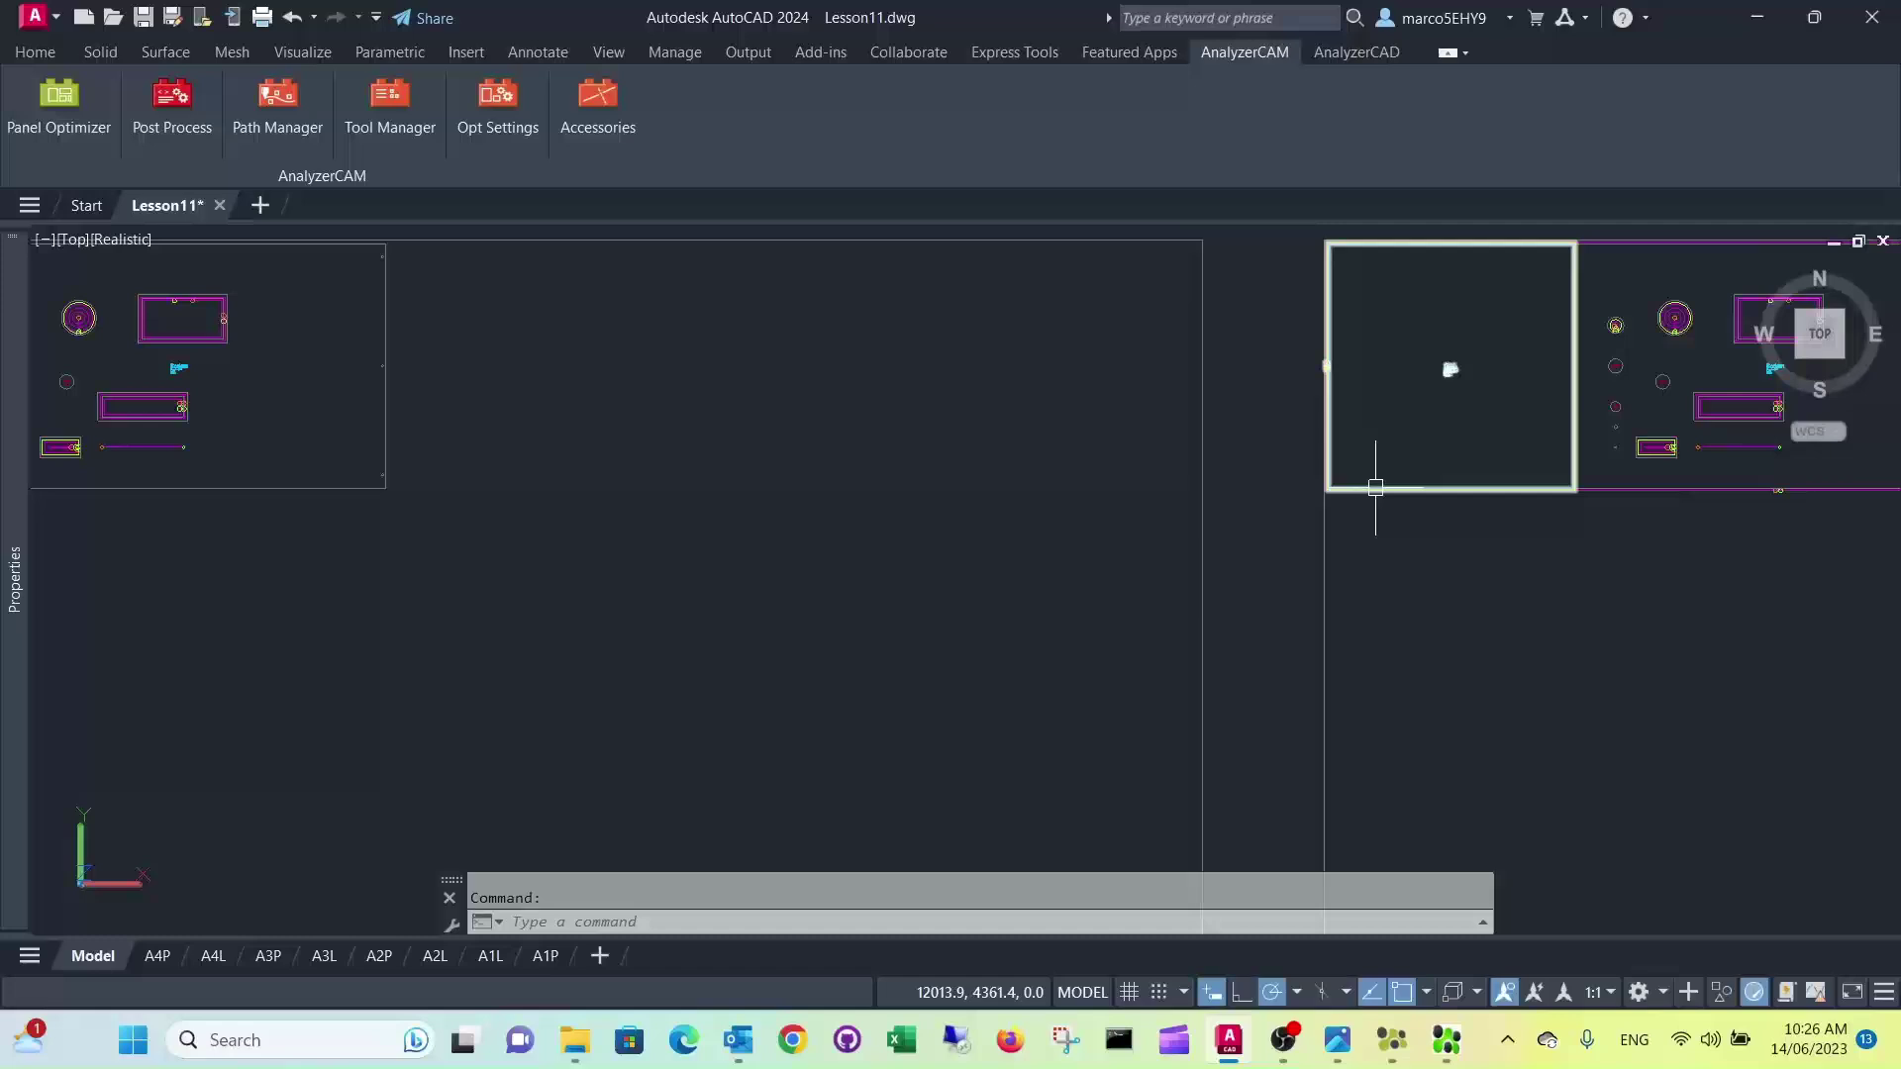
scroll(1327, 376, up, 3)
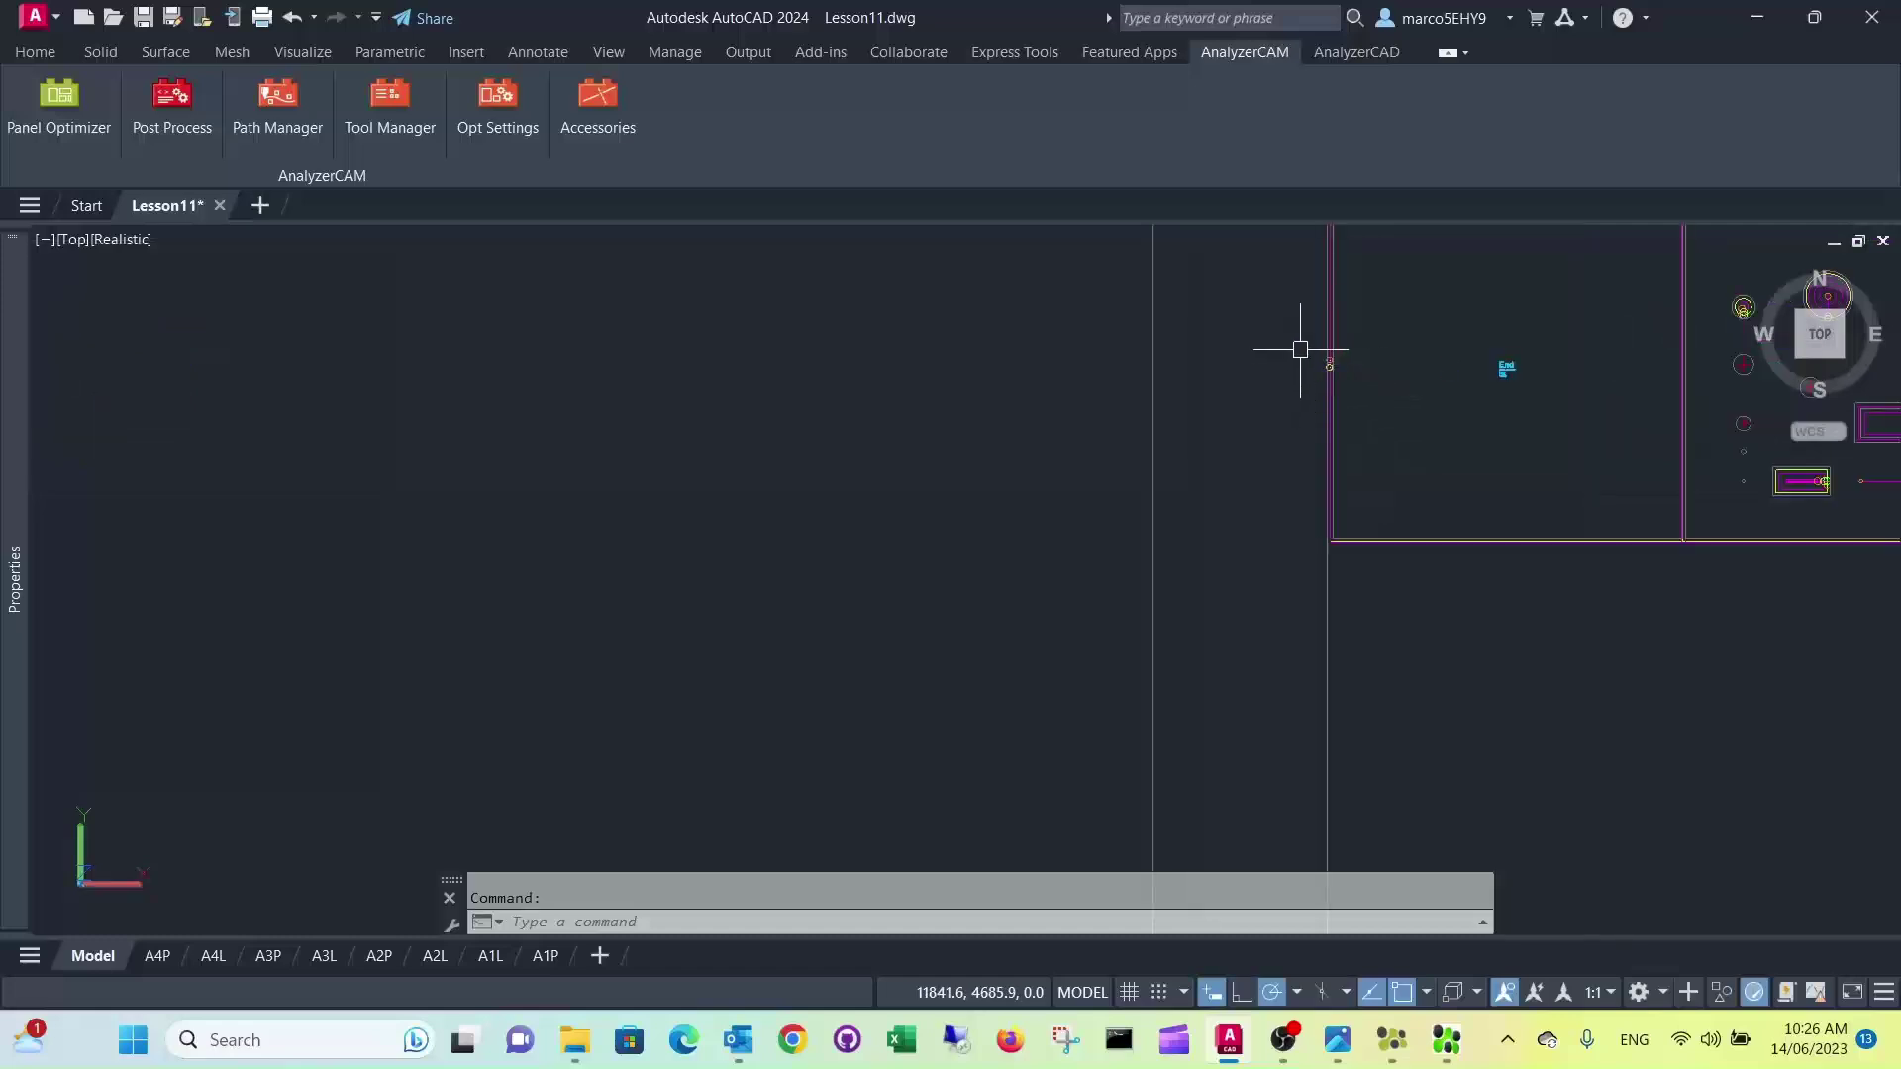
mouse_move(1303, 352)
shift+middle_down()
mouse_move(1324, 382)
mouse_move(1370, 371)
mouse_move(1426, 276)
mouse_move(1343, 344)
shift+middle_up()
scroll(1343, 344, up, 5)
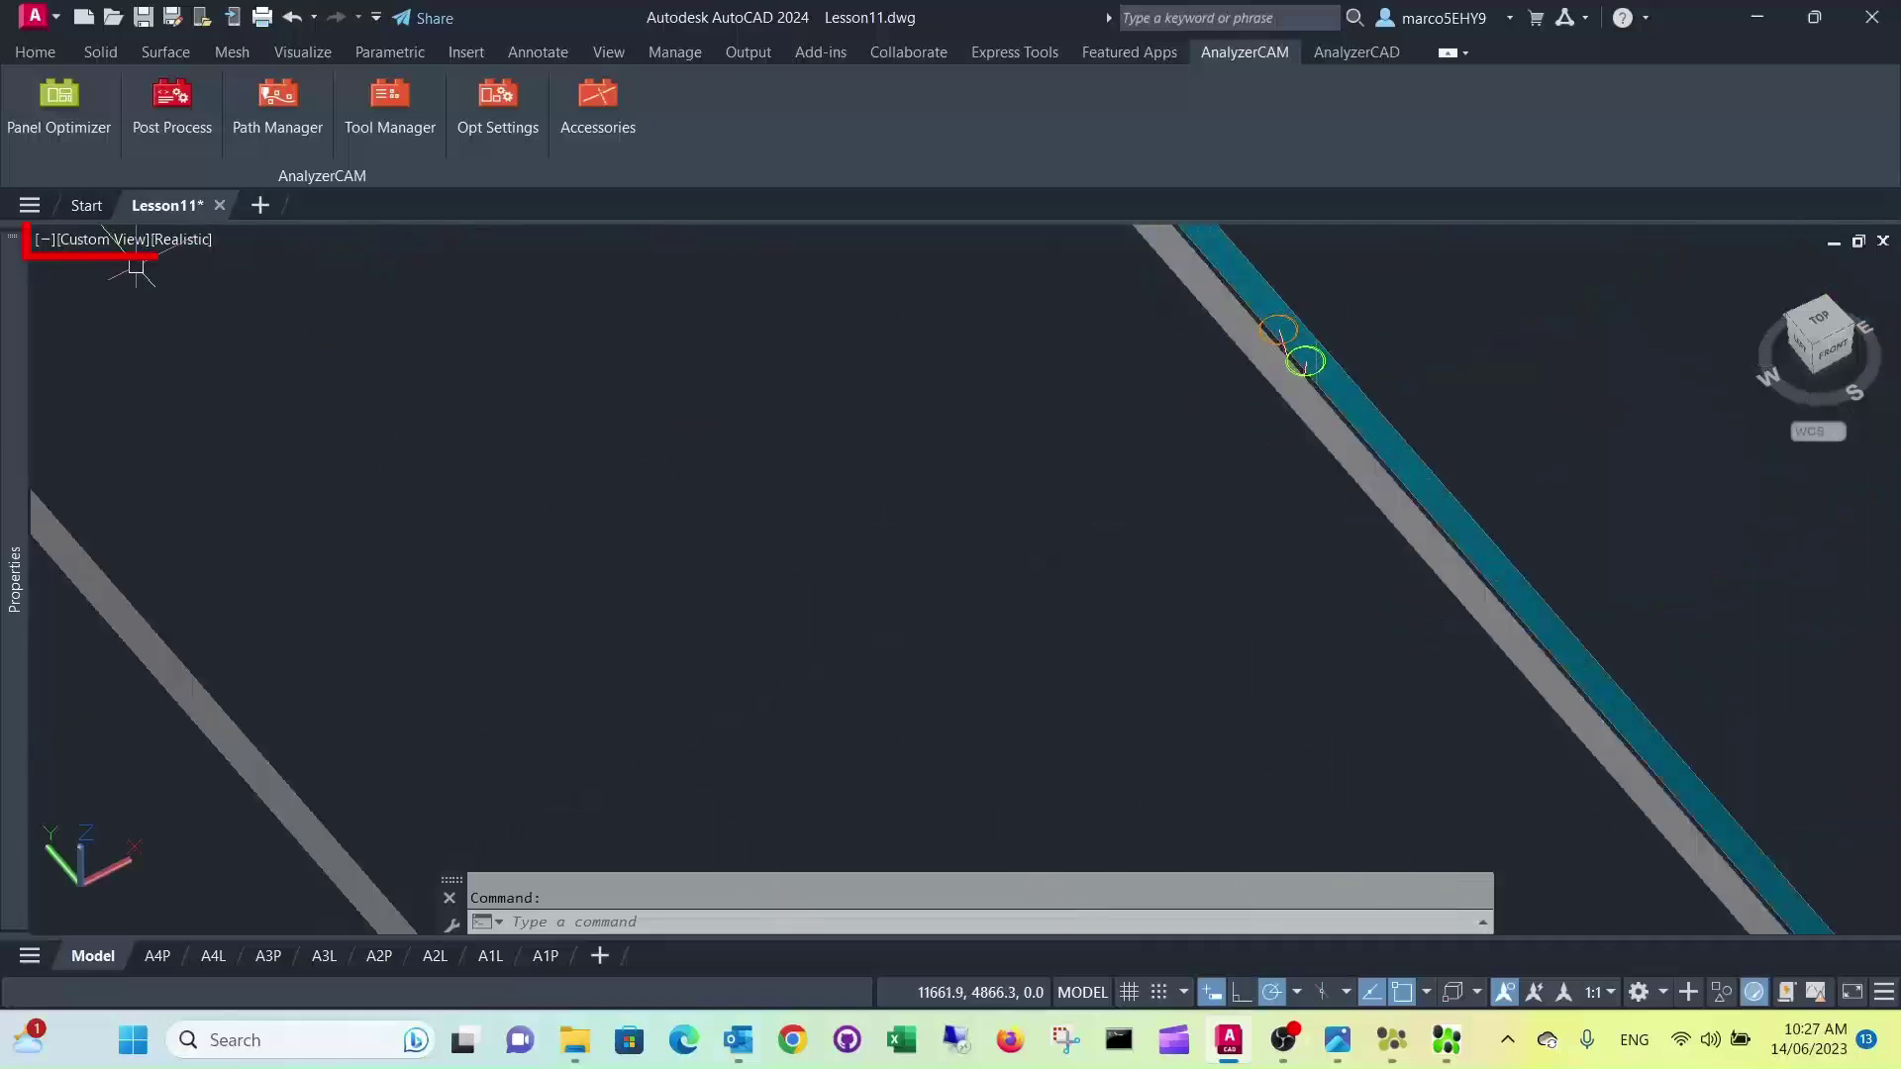
click(191, 242)
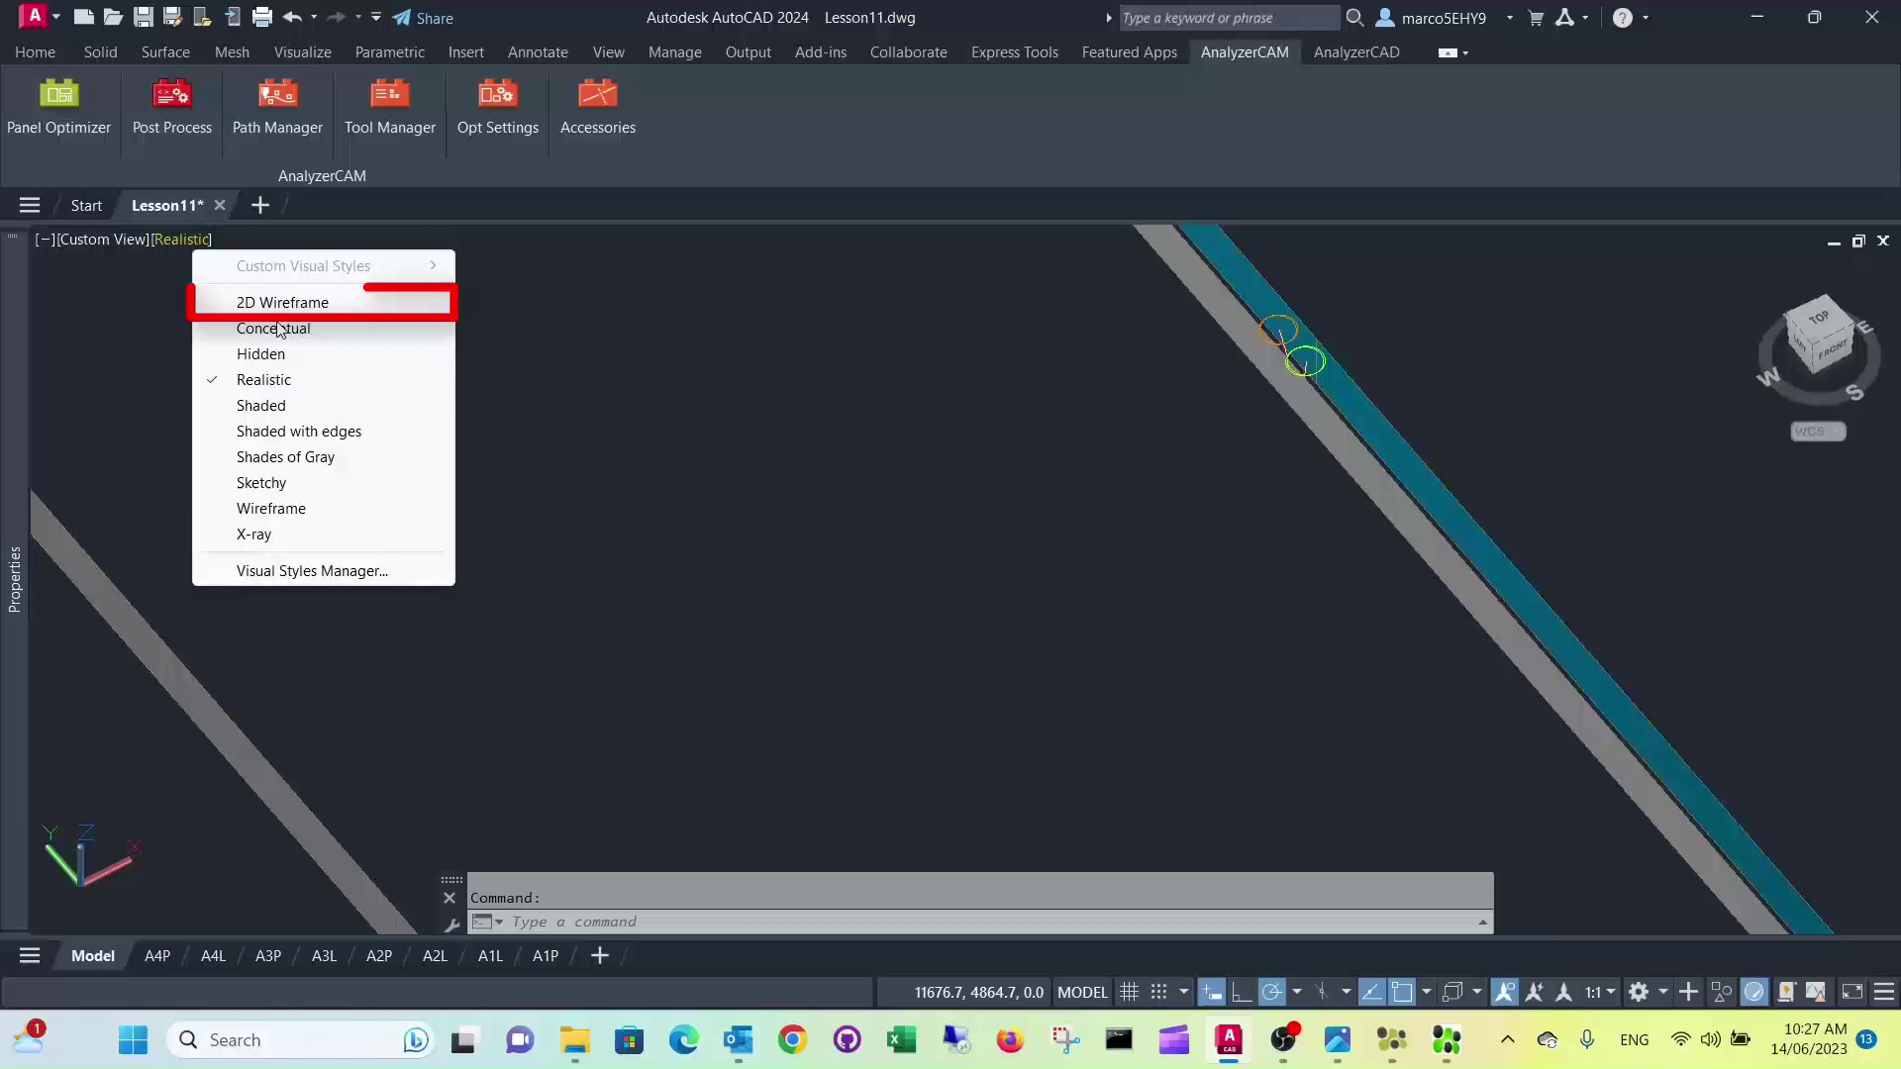
click(336, 302)
Examine the two cutter passes and their lead-in and lead-out moves along the End part's edge in 3D.
shift+middle_drag(1327, 451, 1174, 406)
shift+middle_drag(1213, 332, 1324, 365)
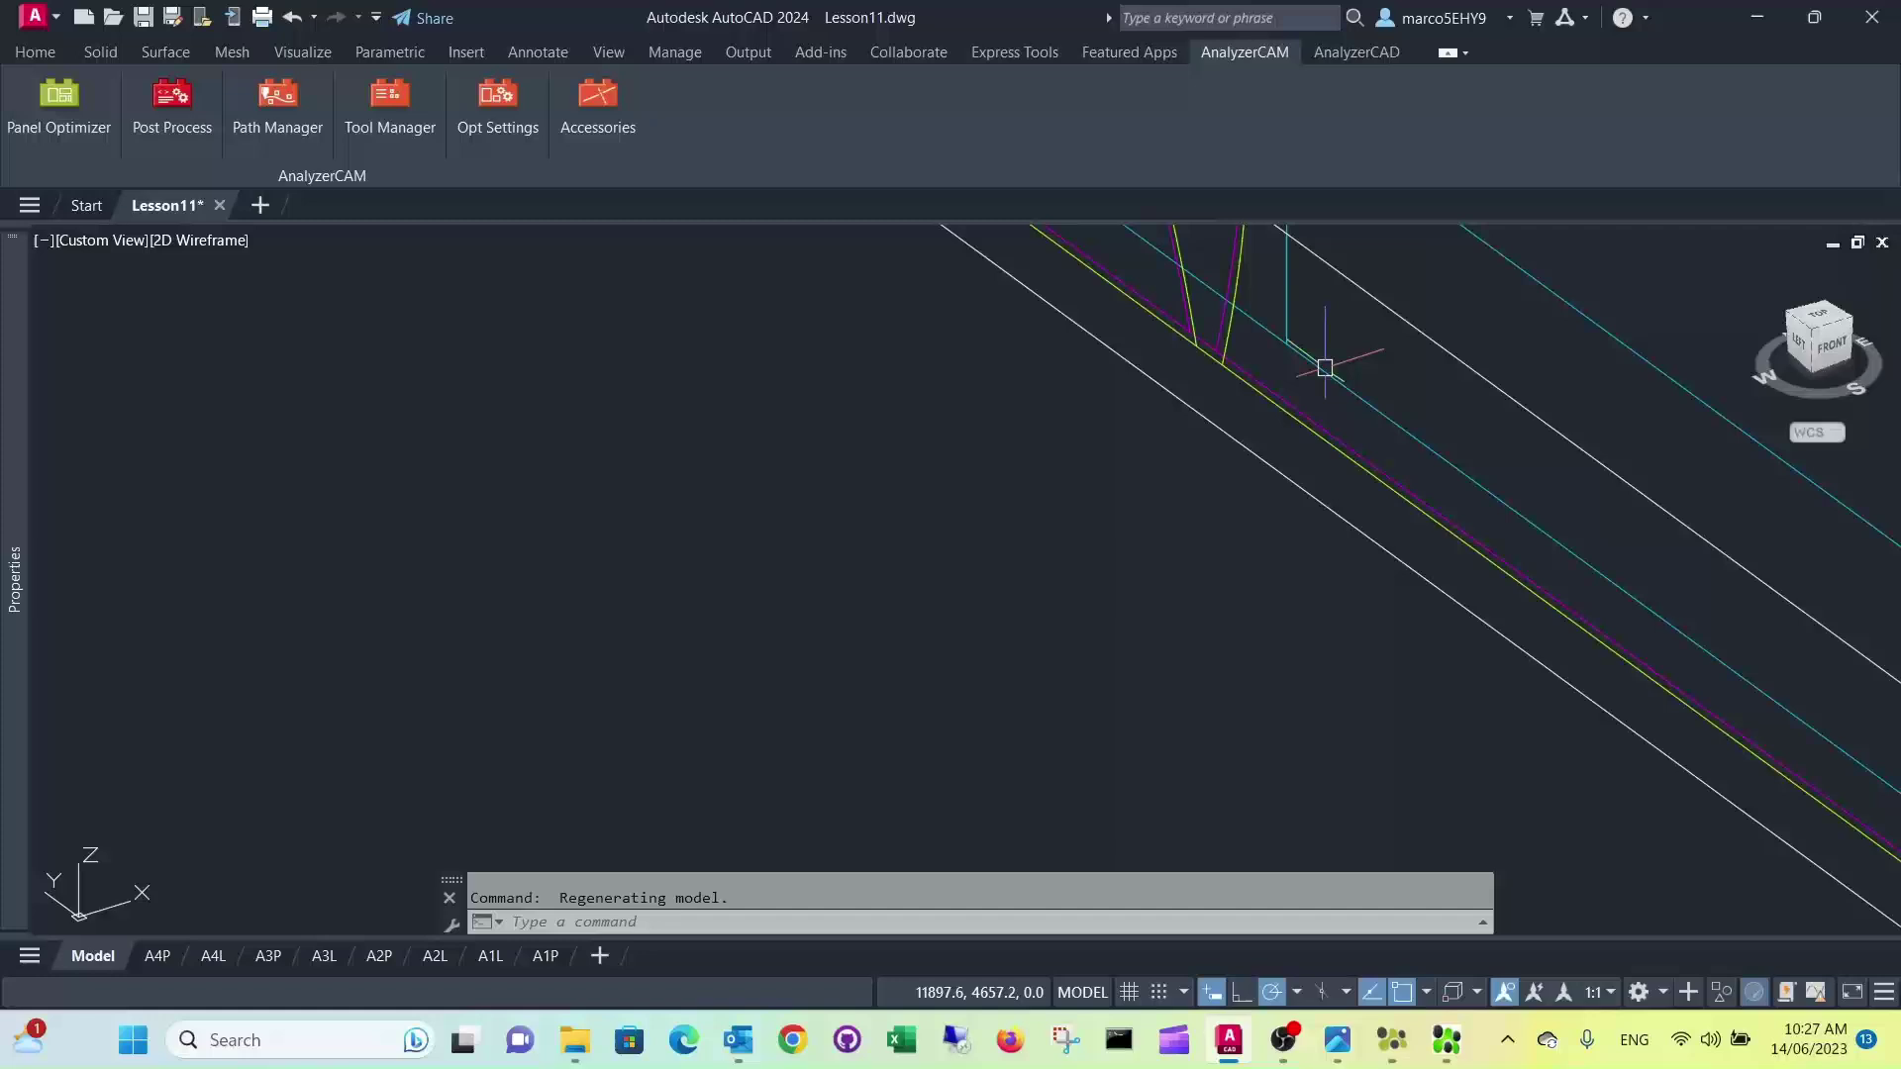
scroll(1268, 377, up, 4)
scroll(1154, 377, up, 2)
middle_drag(1145, 318, 1099, 441)
scroll(1071, 417, down, 2)
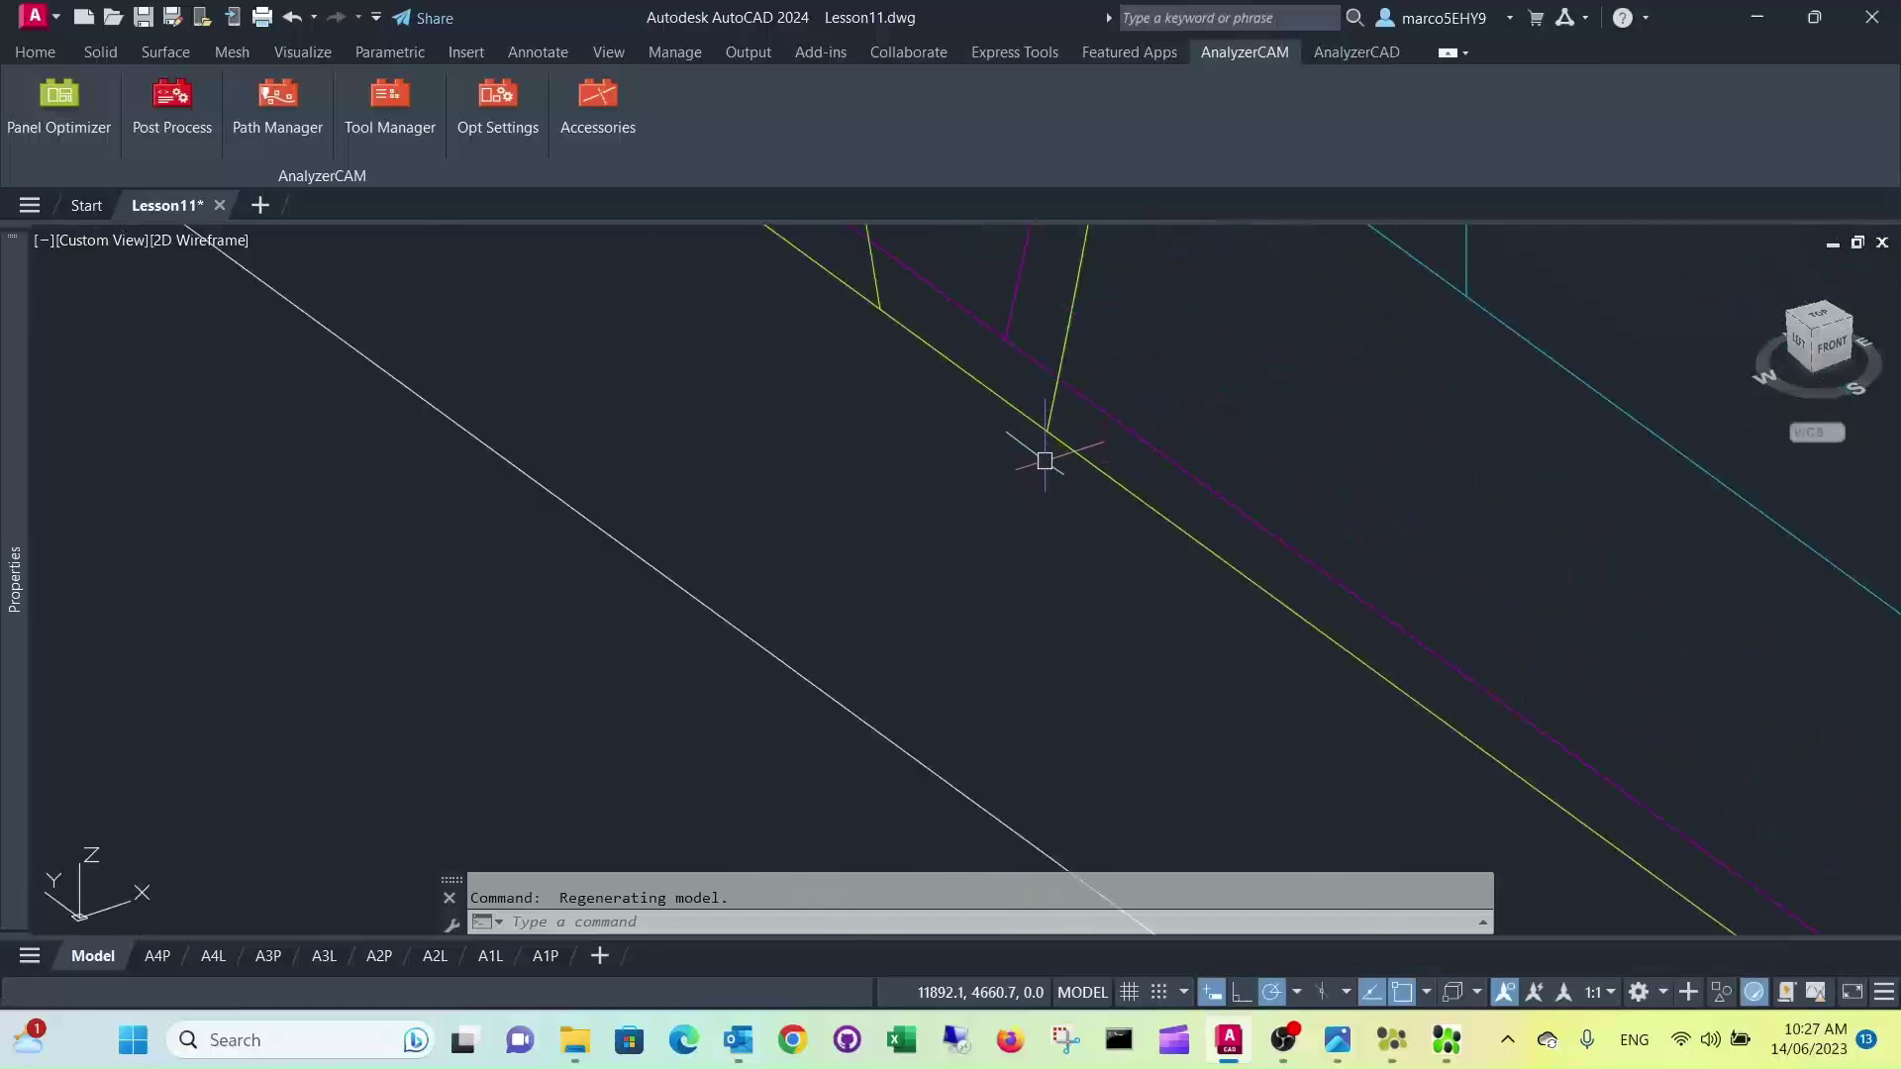
scroll(1056, 415, down, 2)
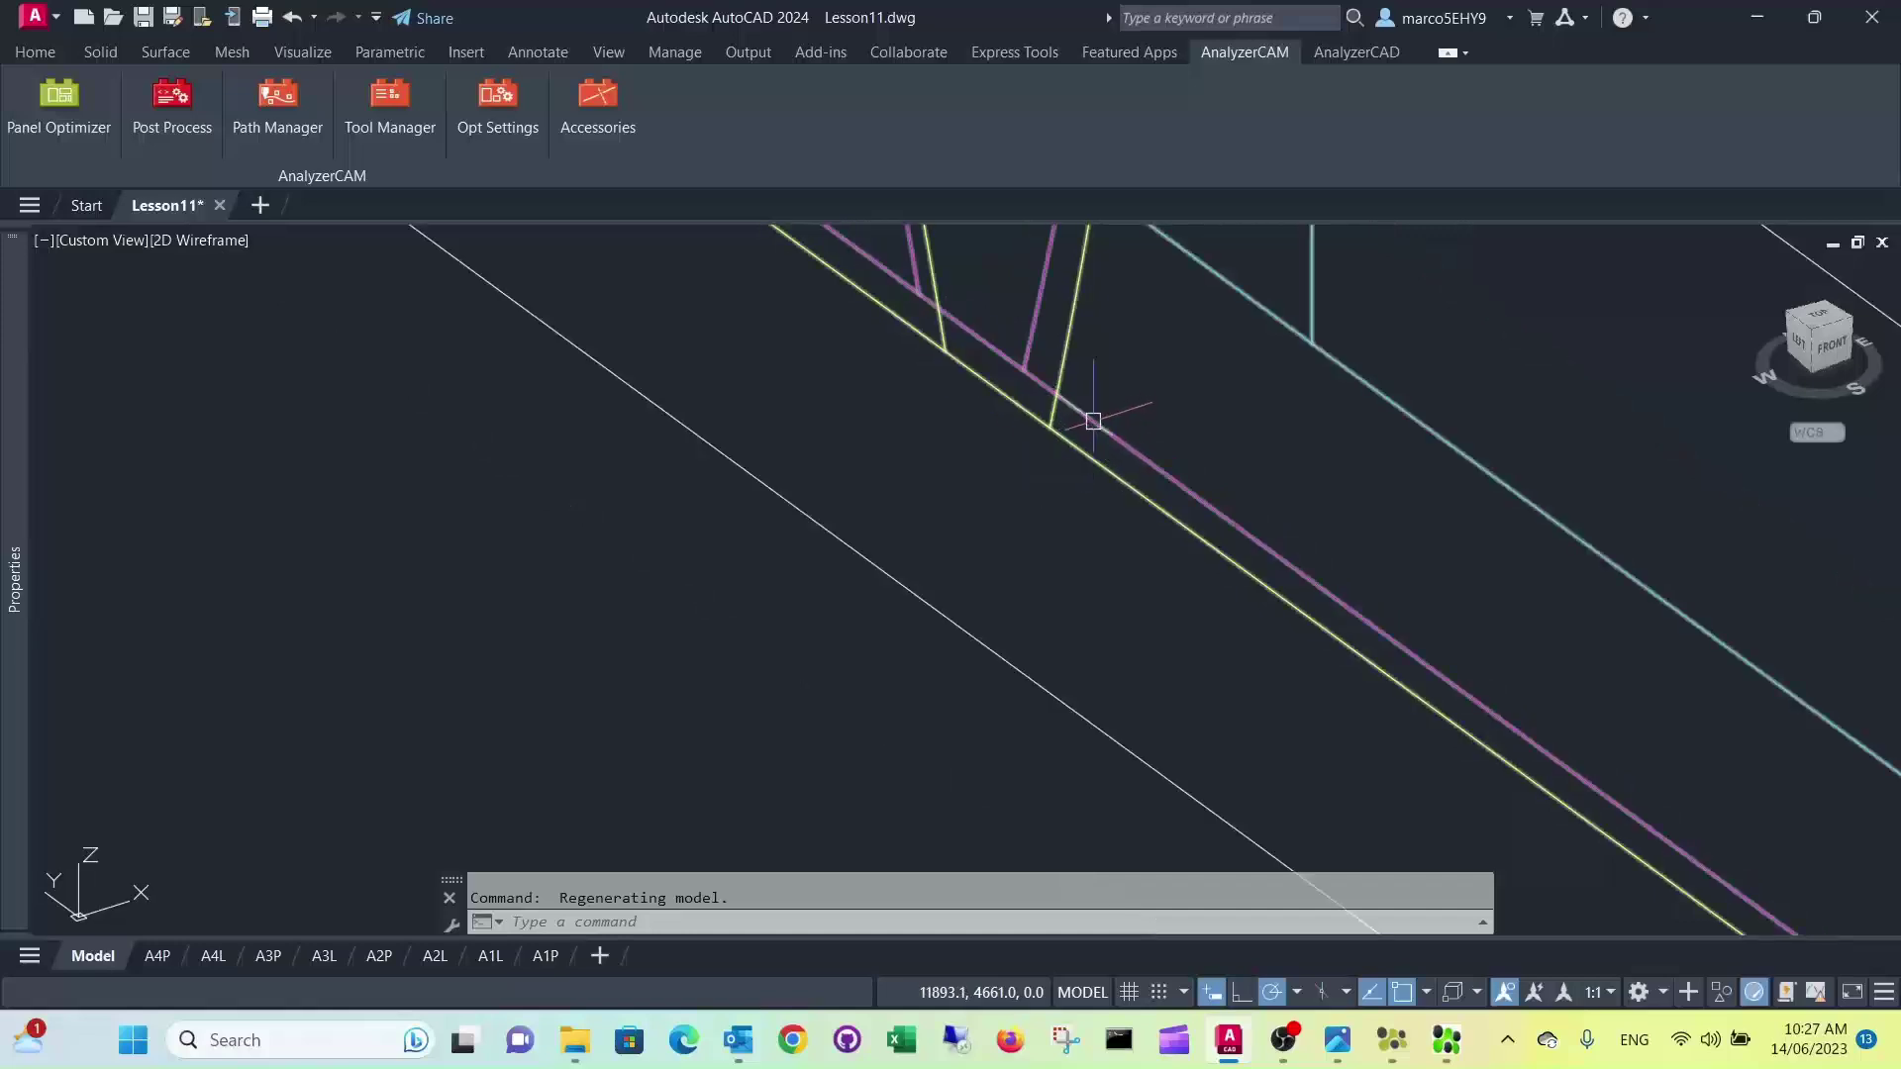
scroll(1095, 416, down, 3)
scroll(1093, 418, down, 1)
scroll(1104, 427, up, 2)
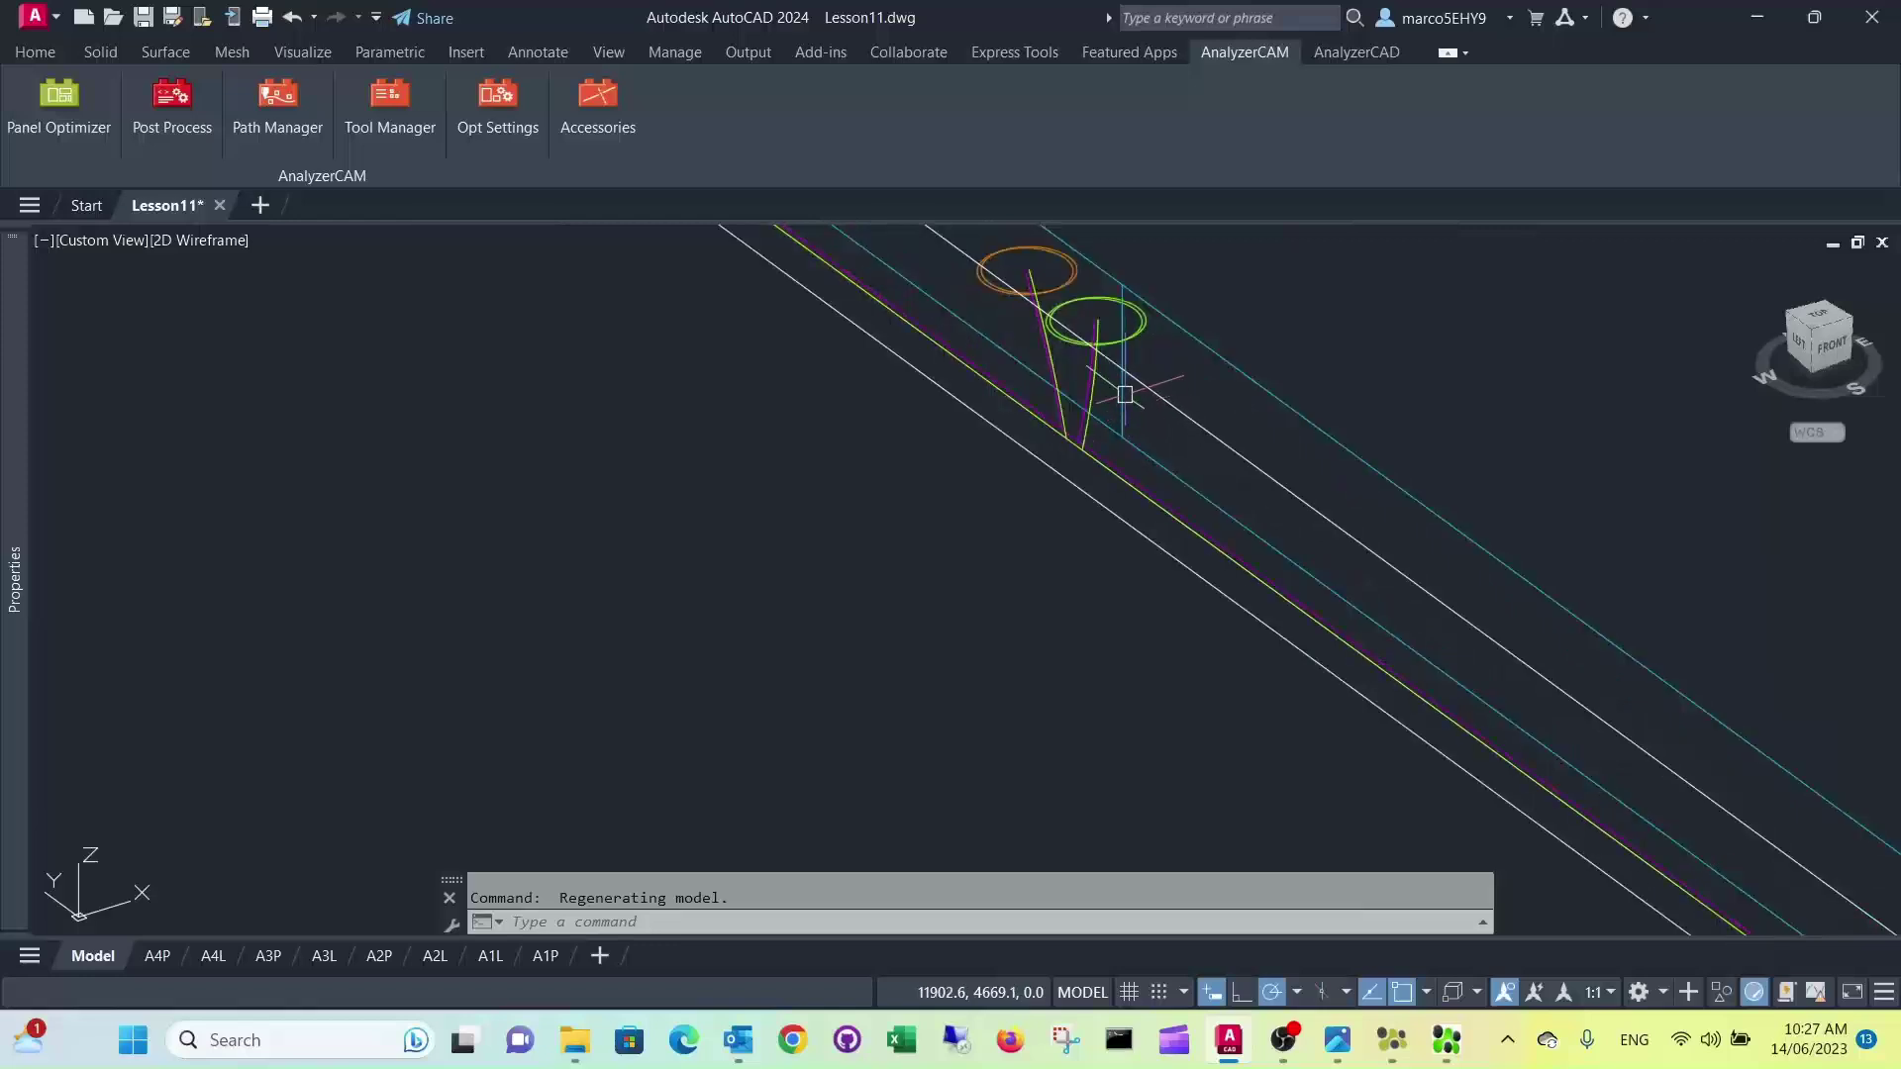
shift+middle_drag(1072, 371, 1095, 425)
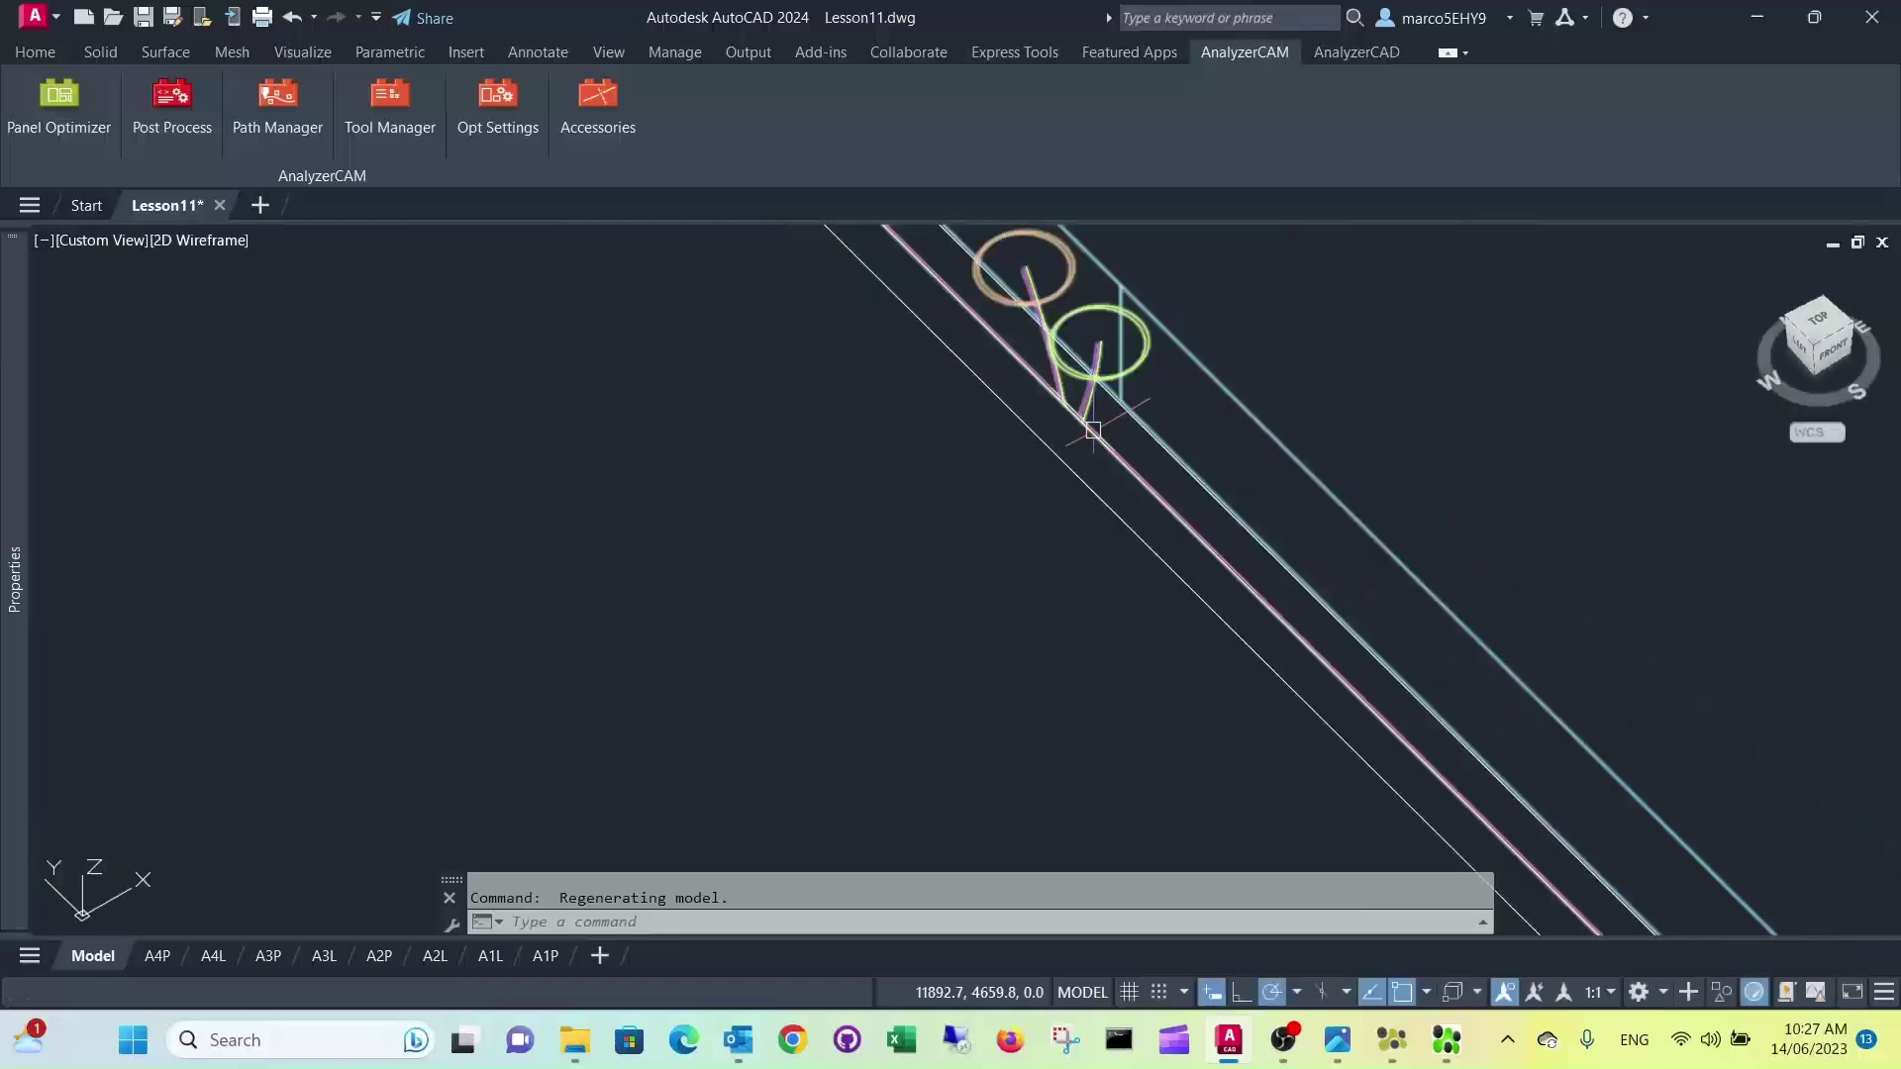
Return to plan view and examine the offset between the two passes and their lead arcs from above.
text(plan)
key(Return)
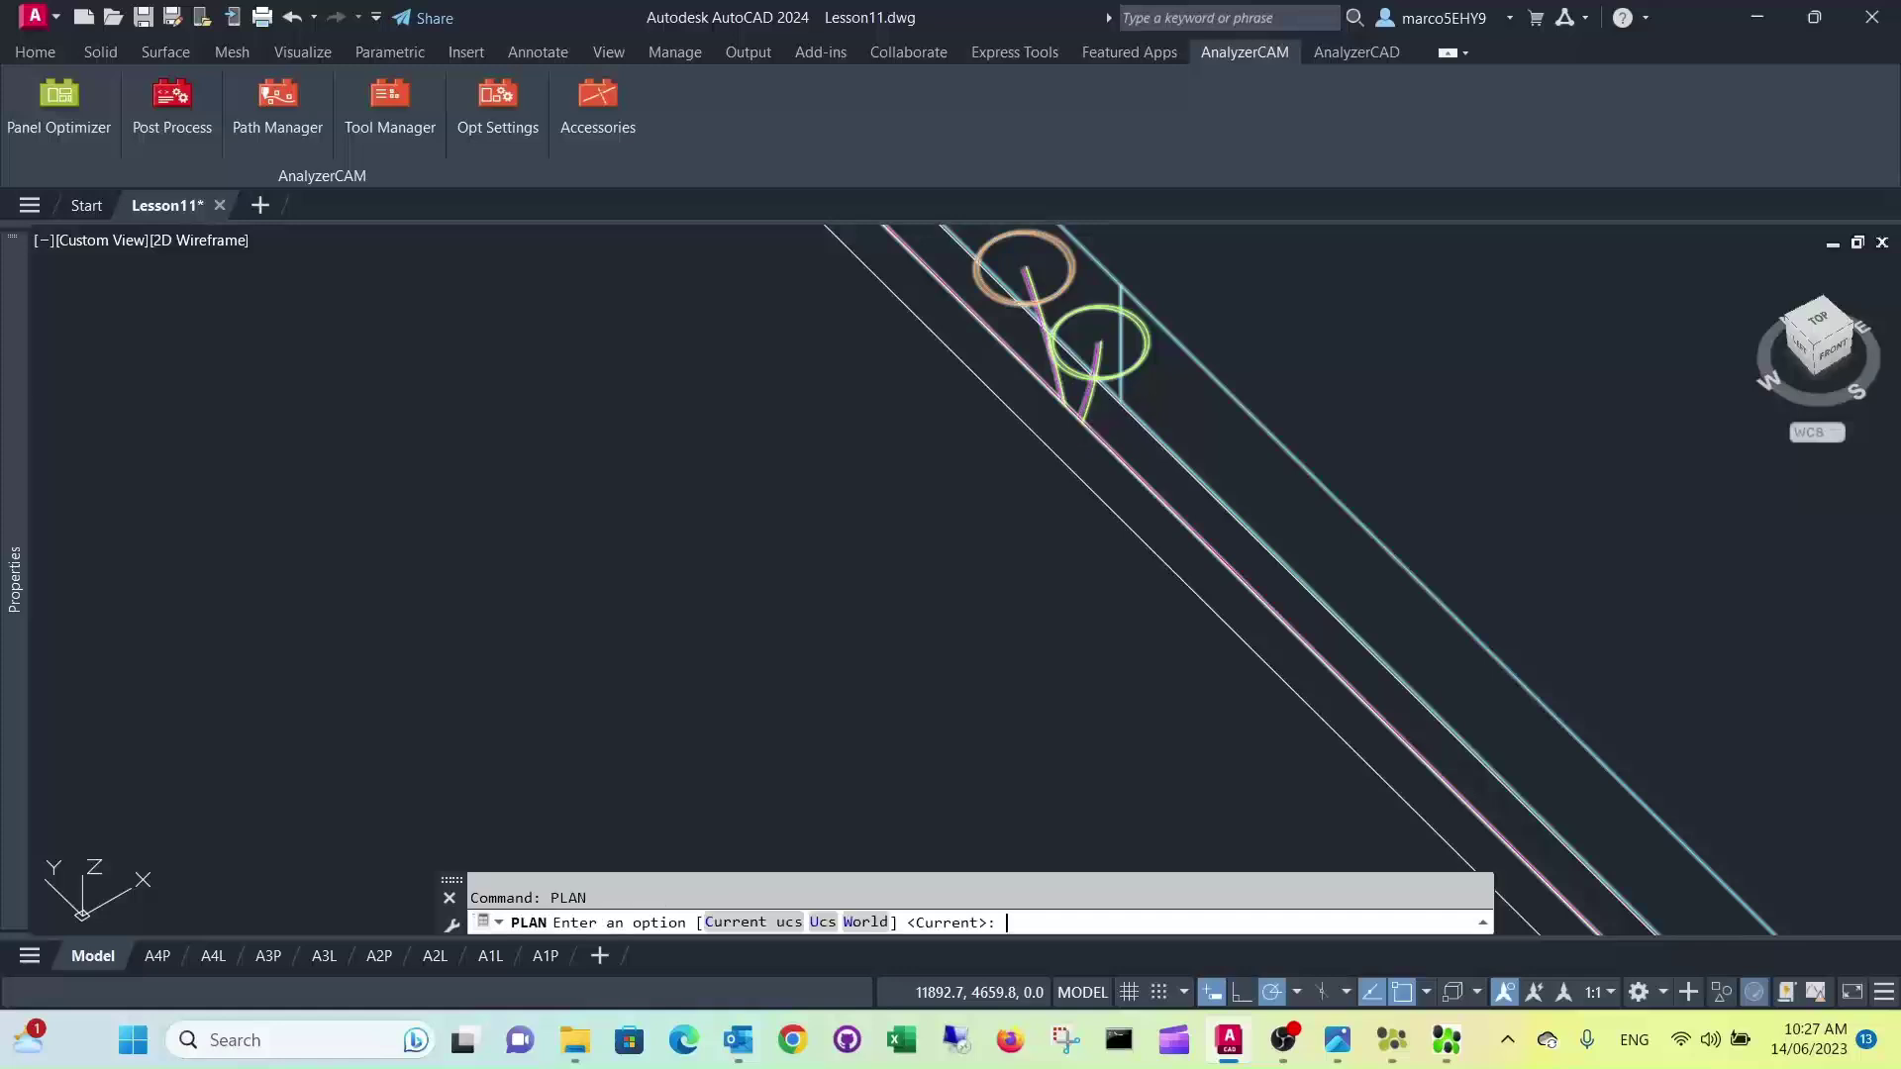
key(Return)
scroll(1382, 490, up, 10)
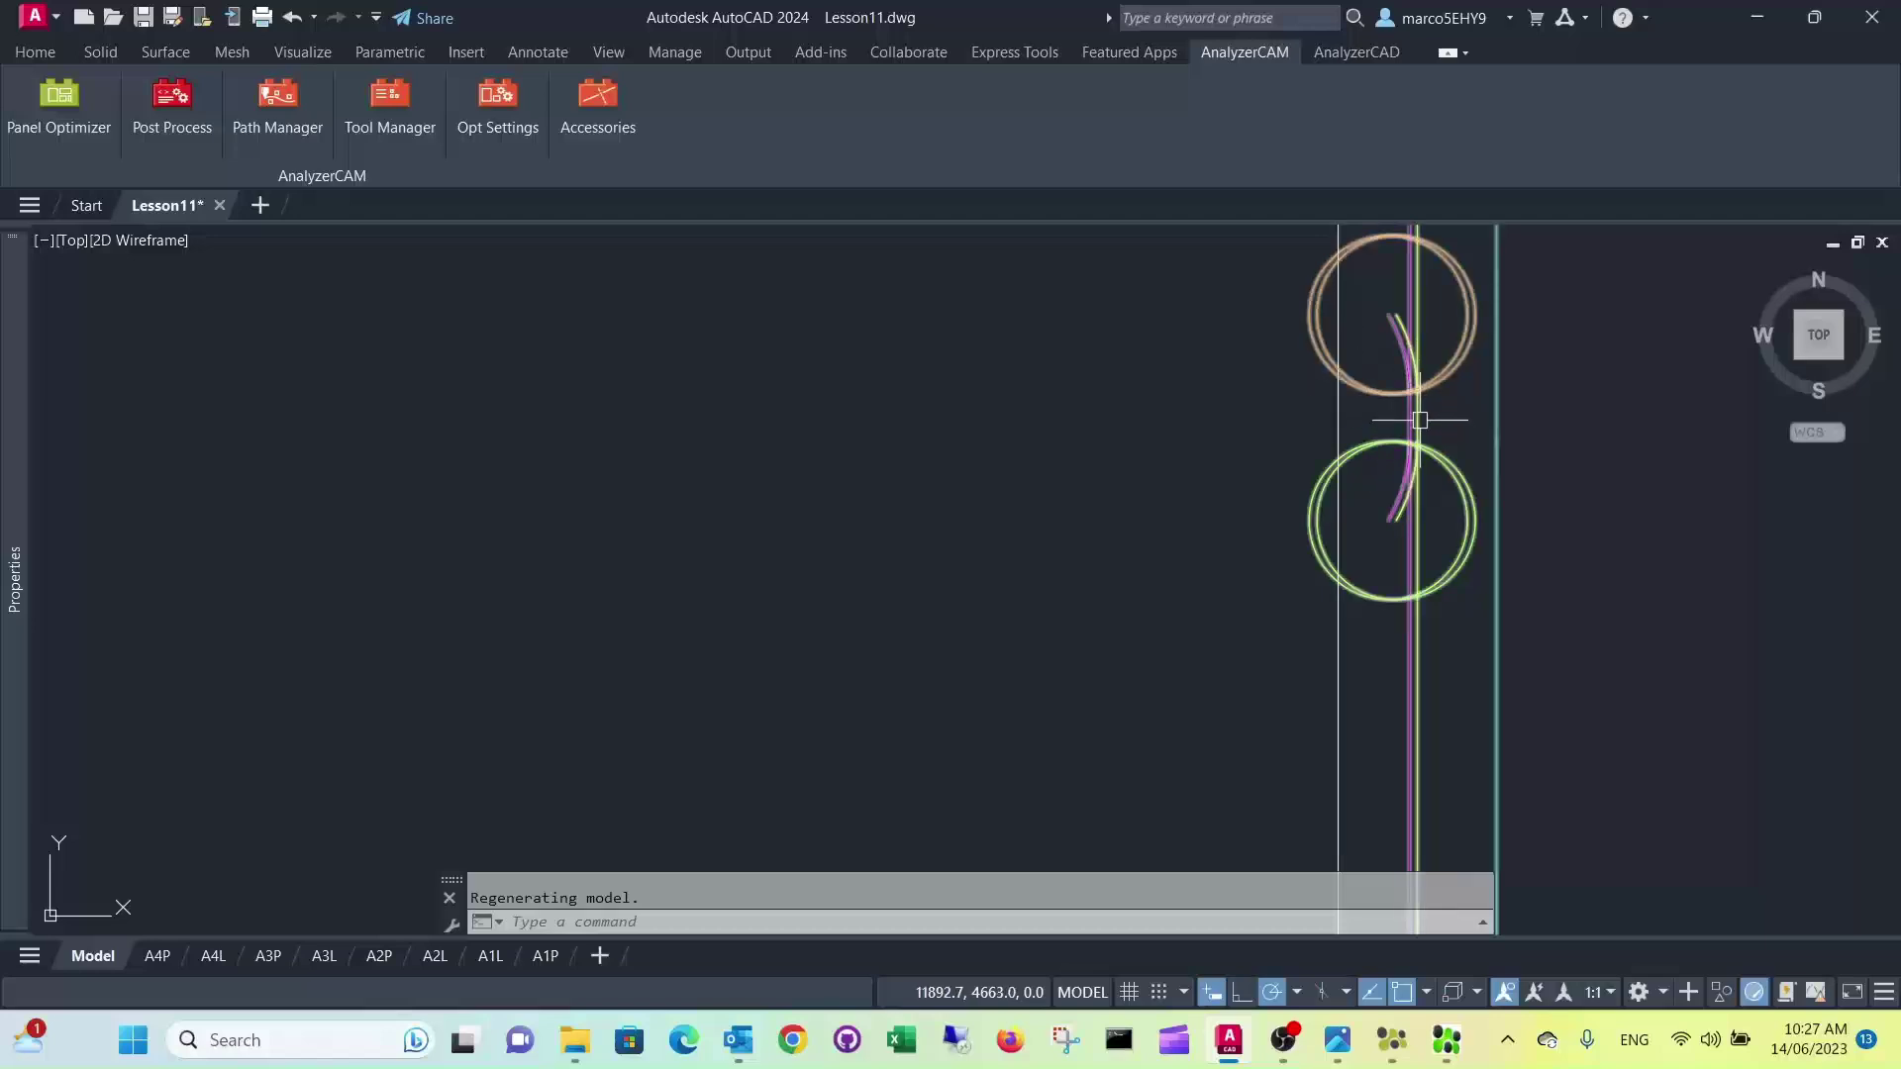
scroll(1413, 391, down, 4)
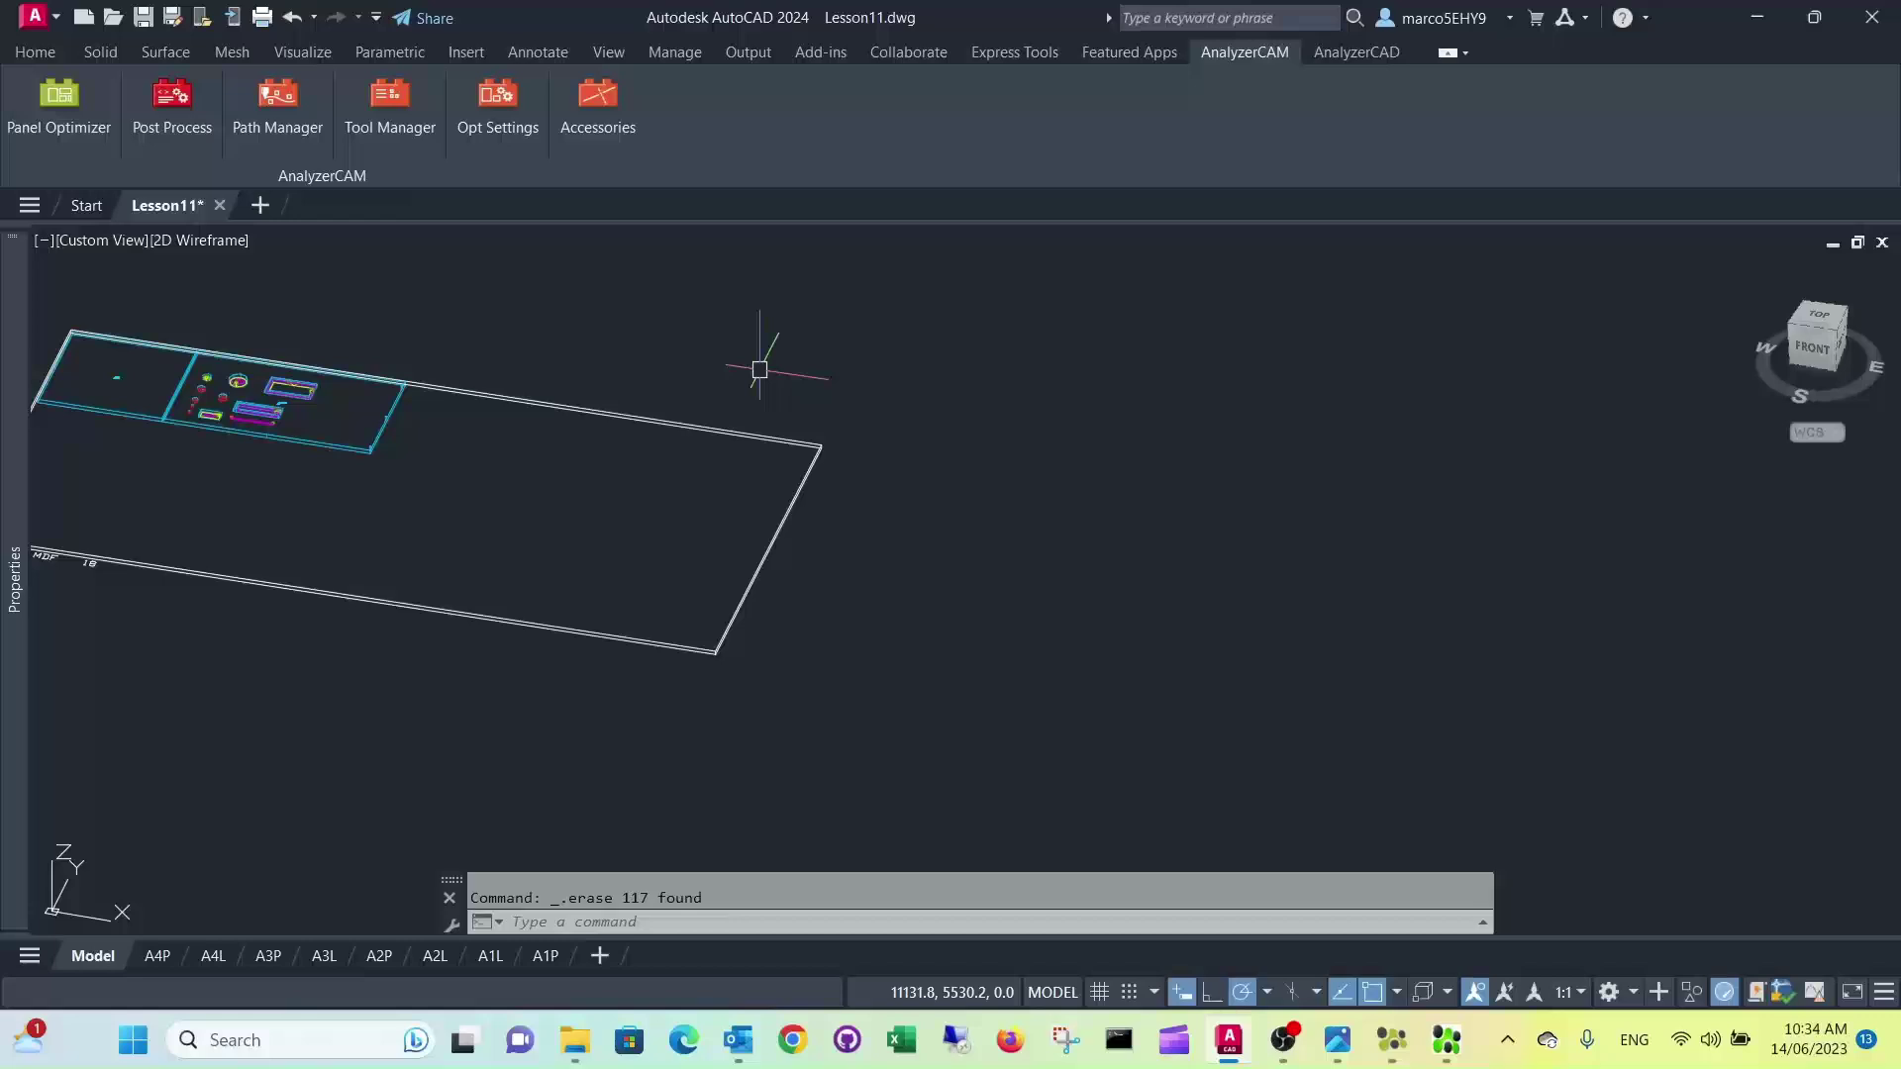
Create a new drawing and open the Panel Optimizer's Analyzer parts selection in it.
click(261, 205)
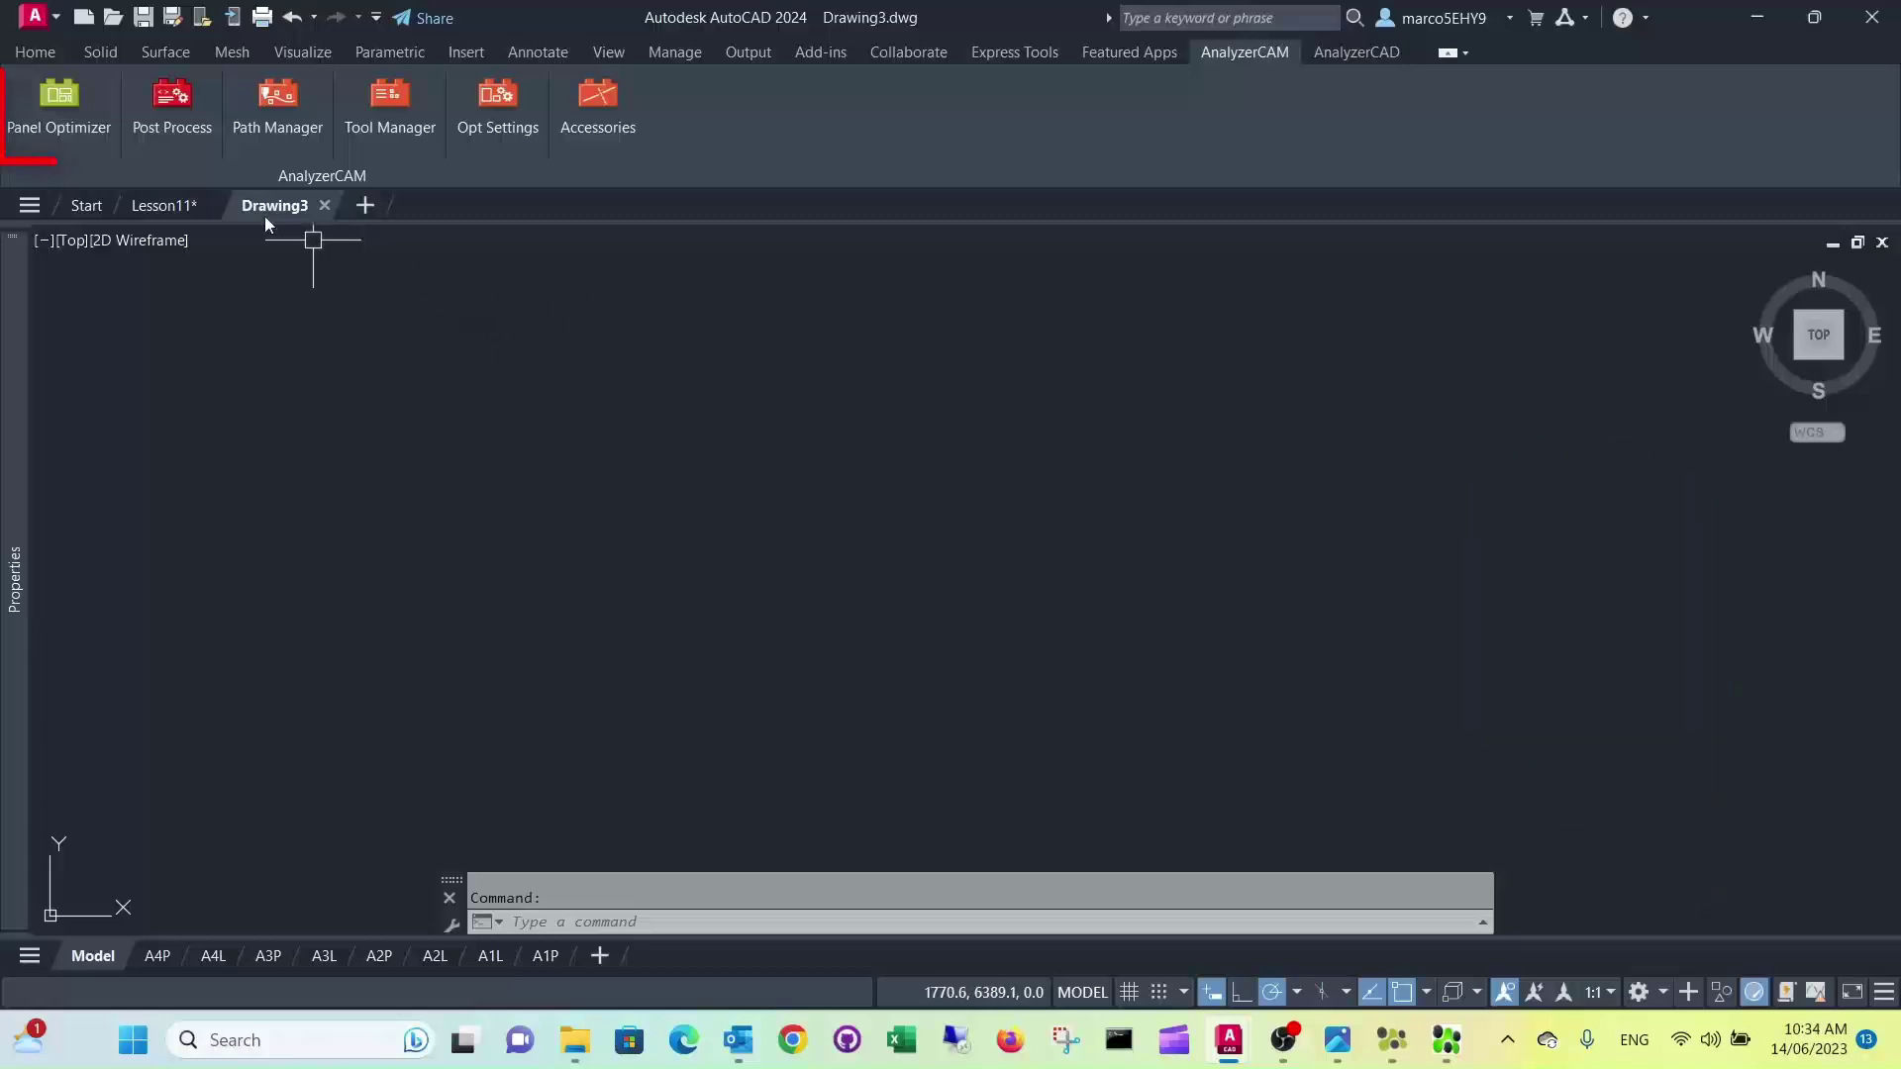
click(106, 118)
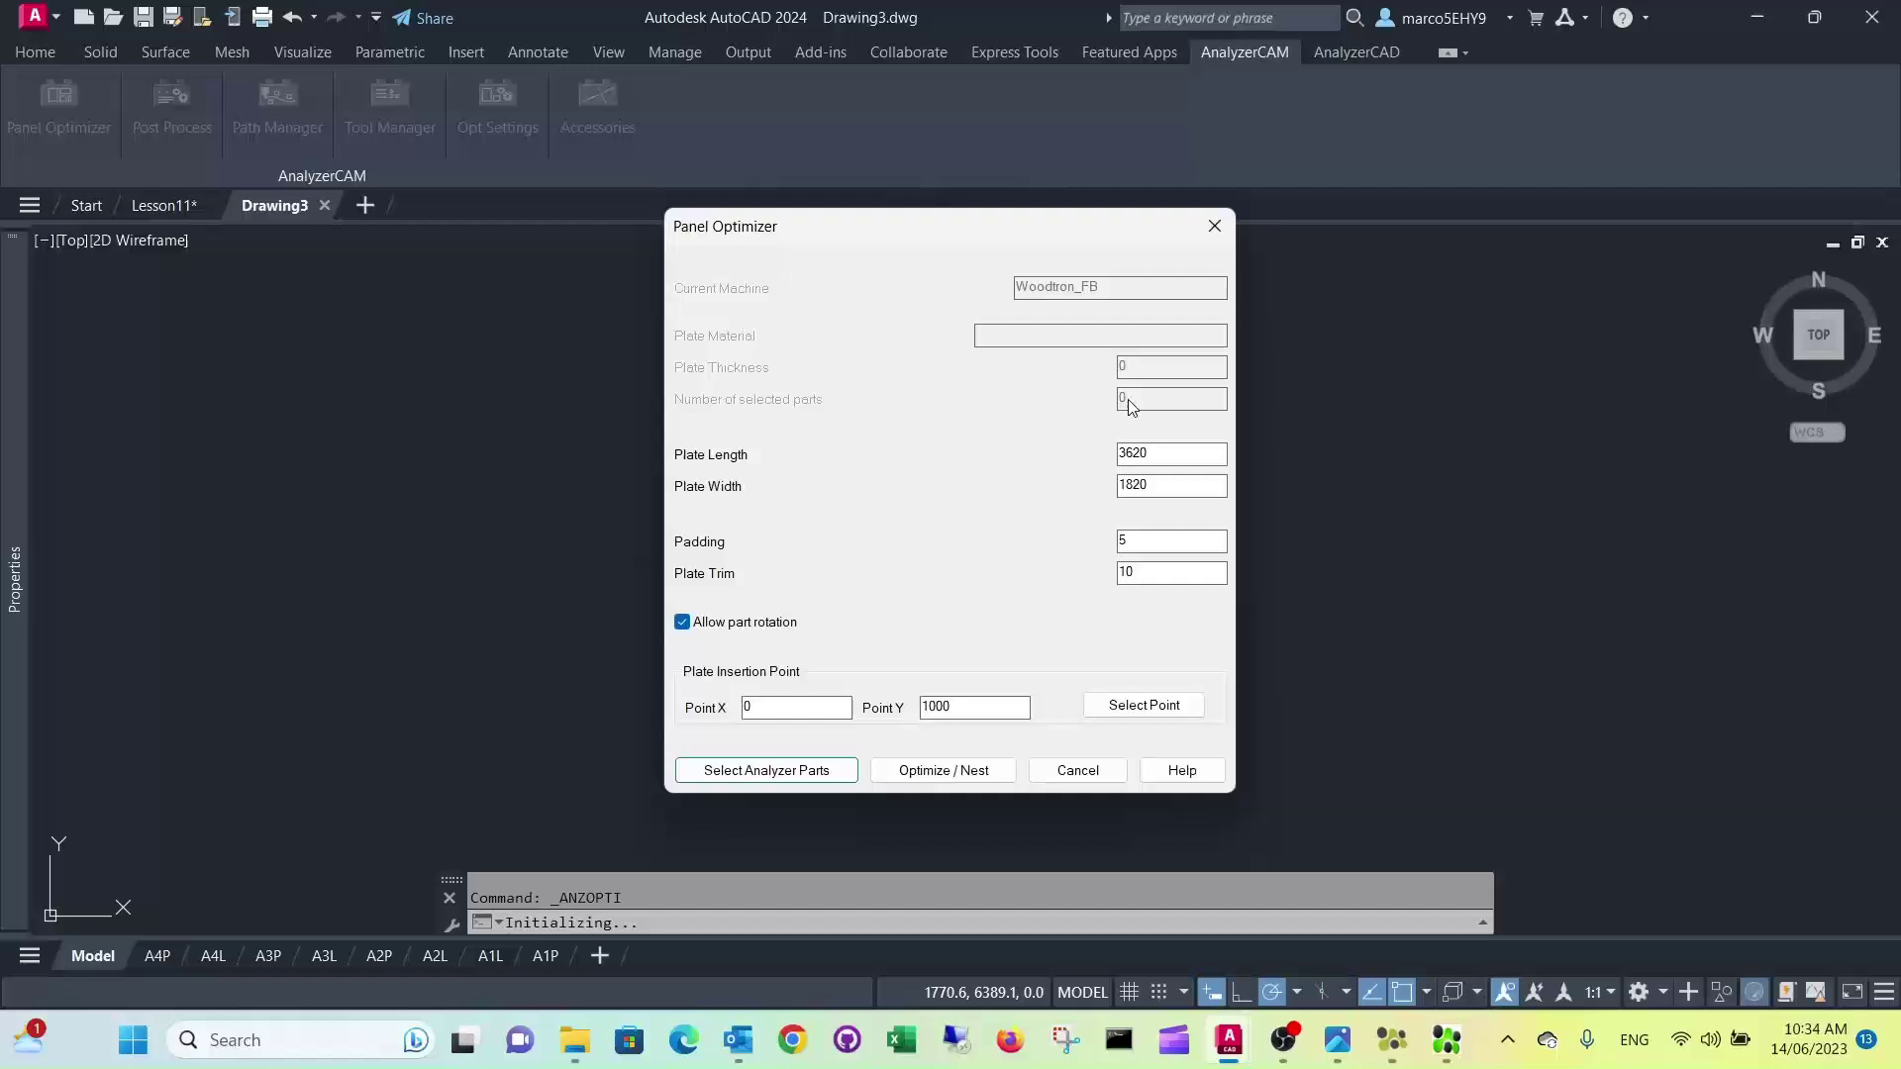
click(766, 770)
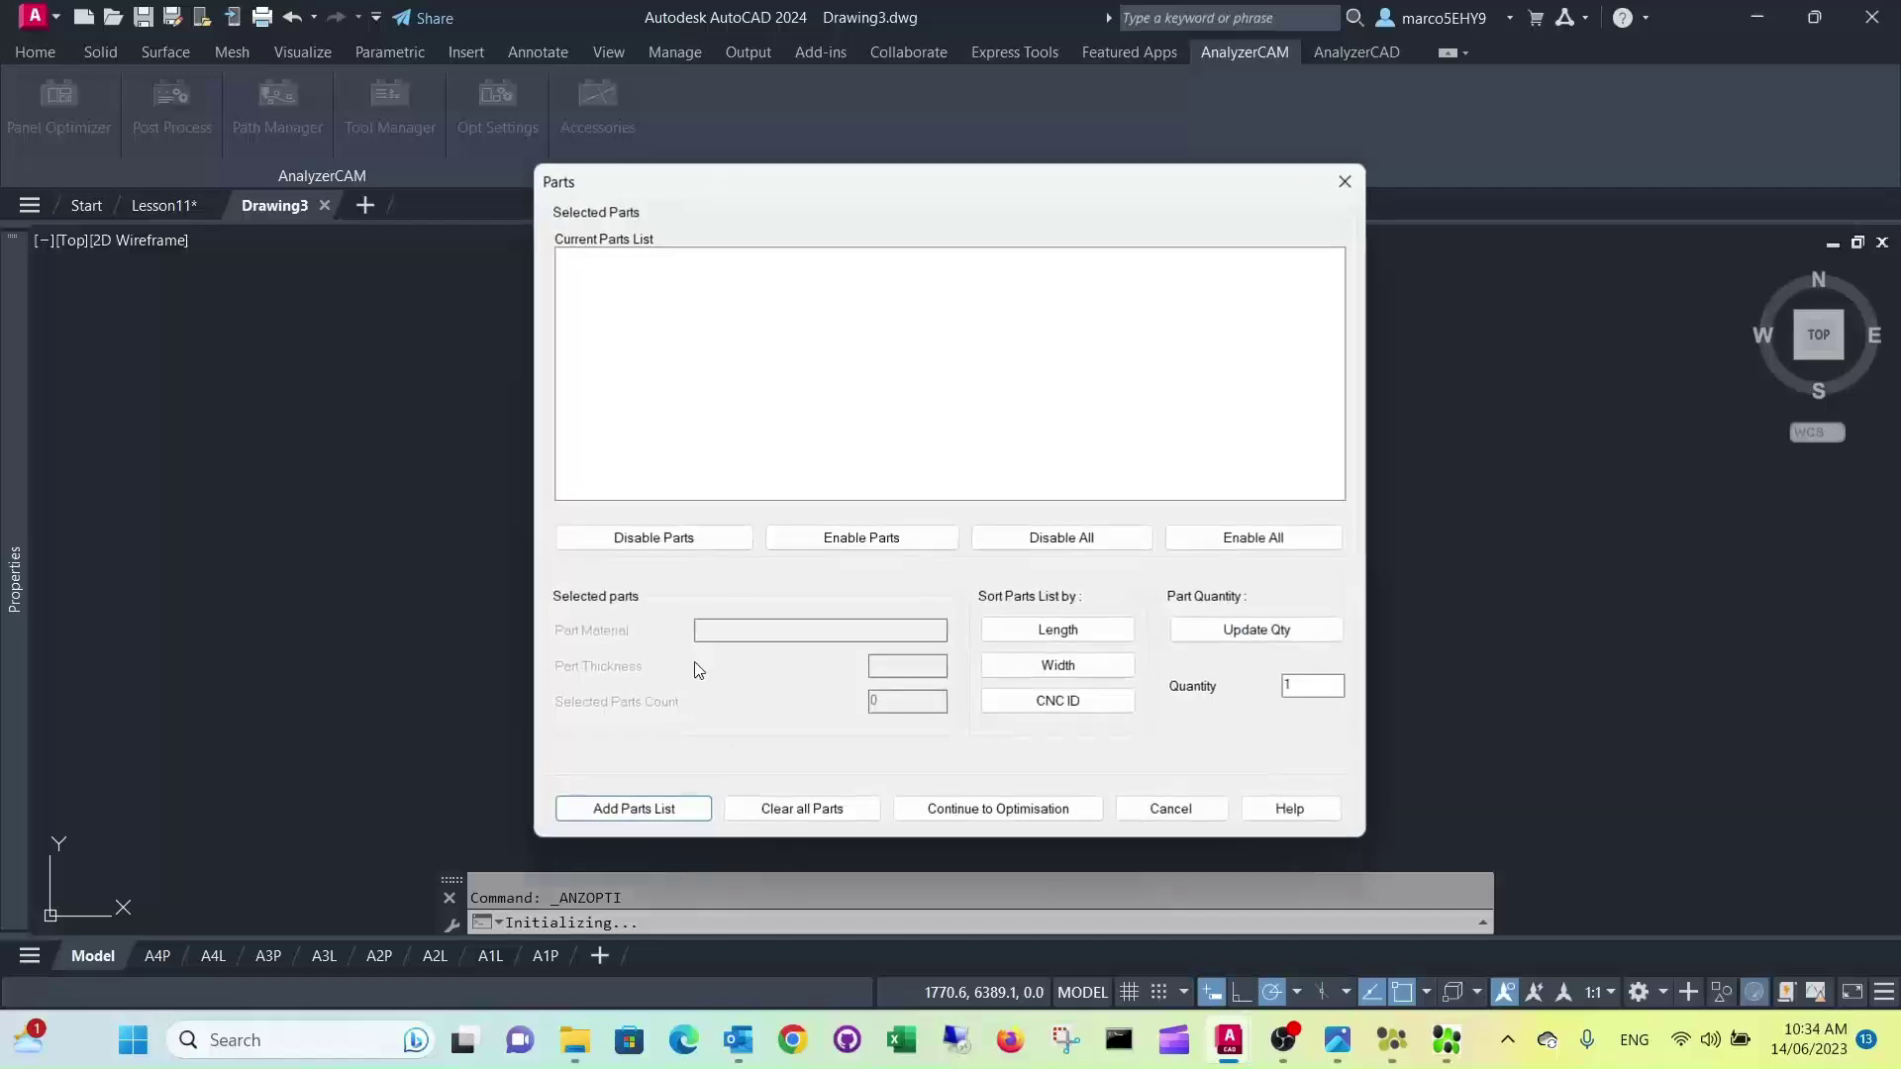
Add the parts list 333_WO-152_18mm Raw MDF_18.000_nest.dxt from folder 333/WO-152 and nest its parts.
click(654, 810)
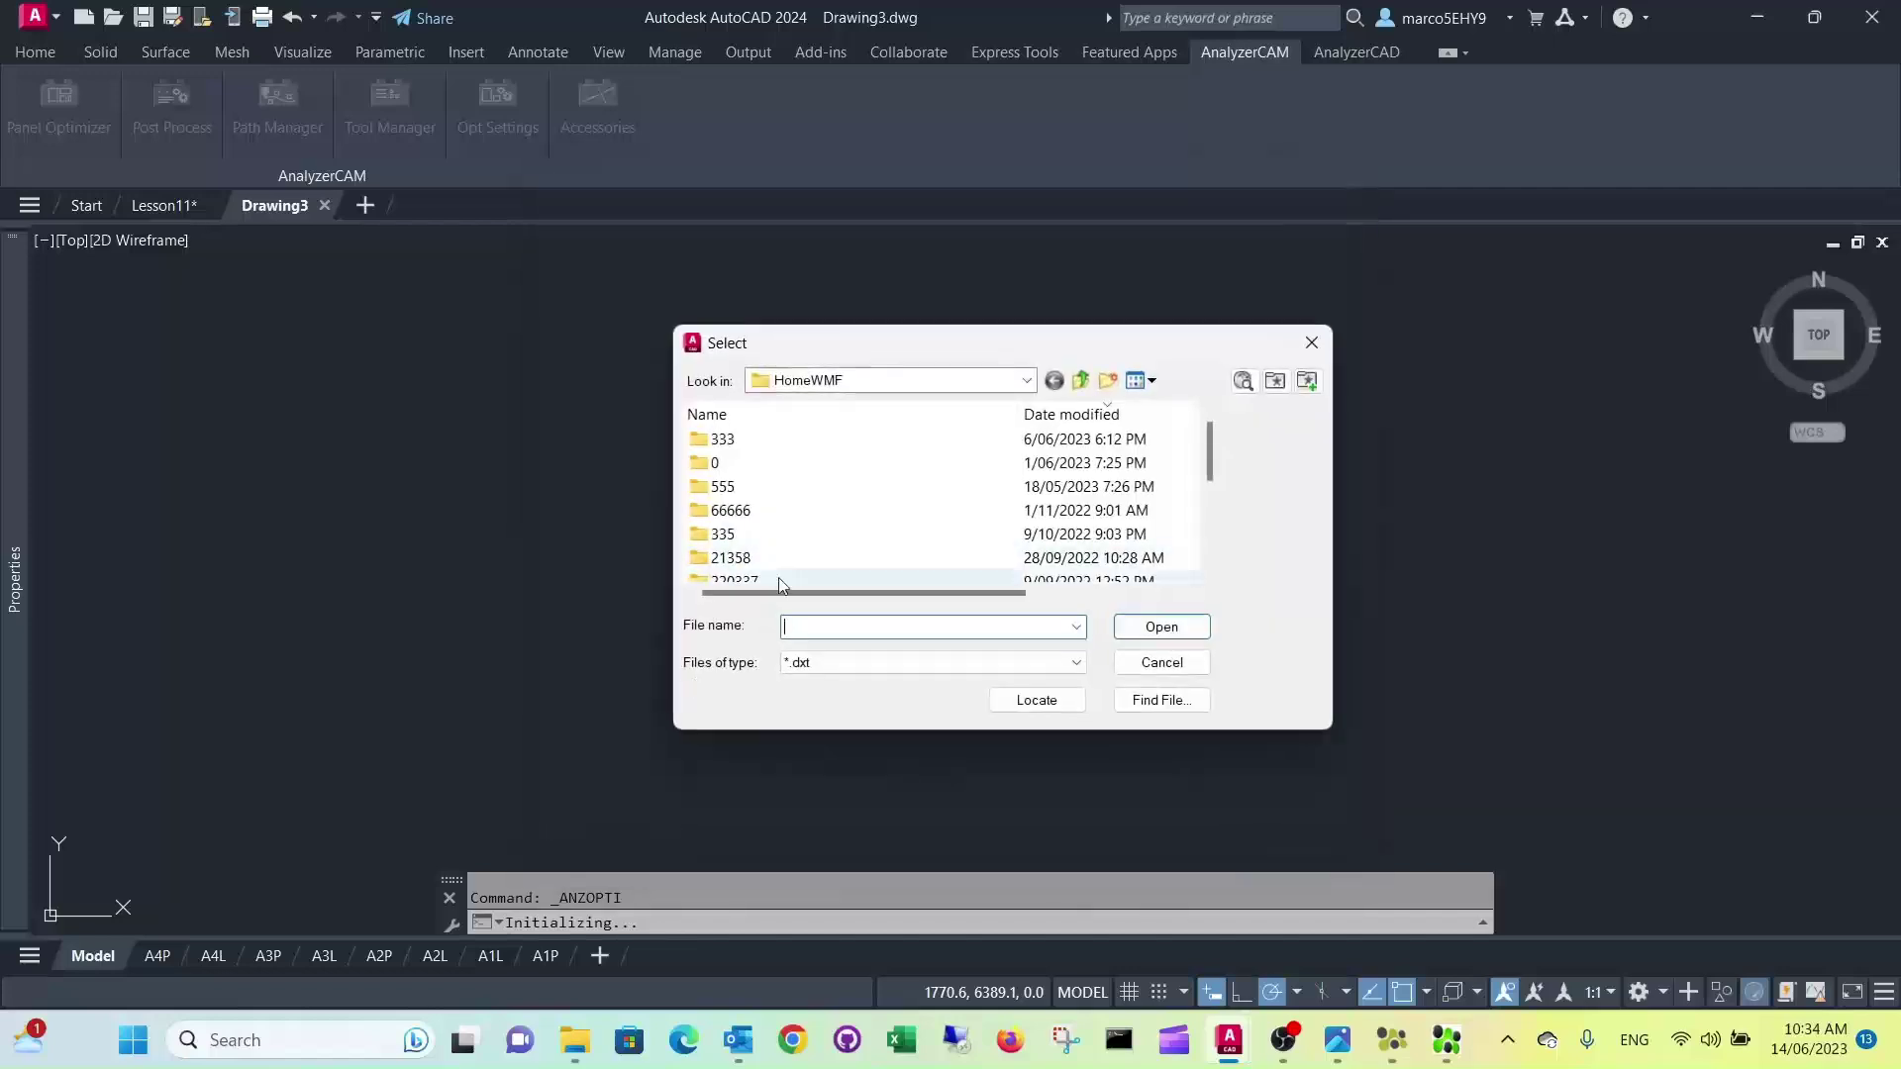
double_click(722, 439)
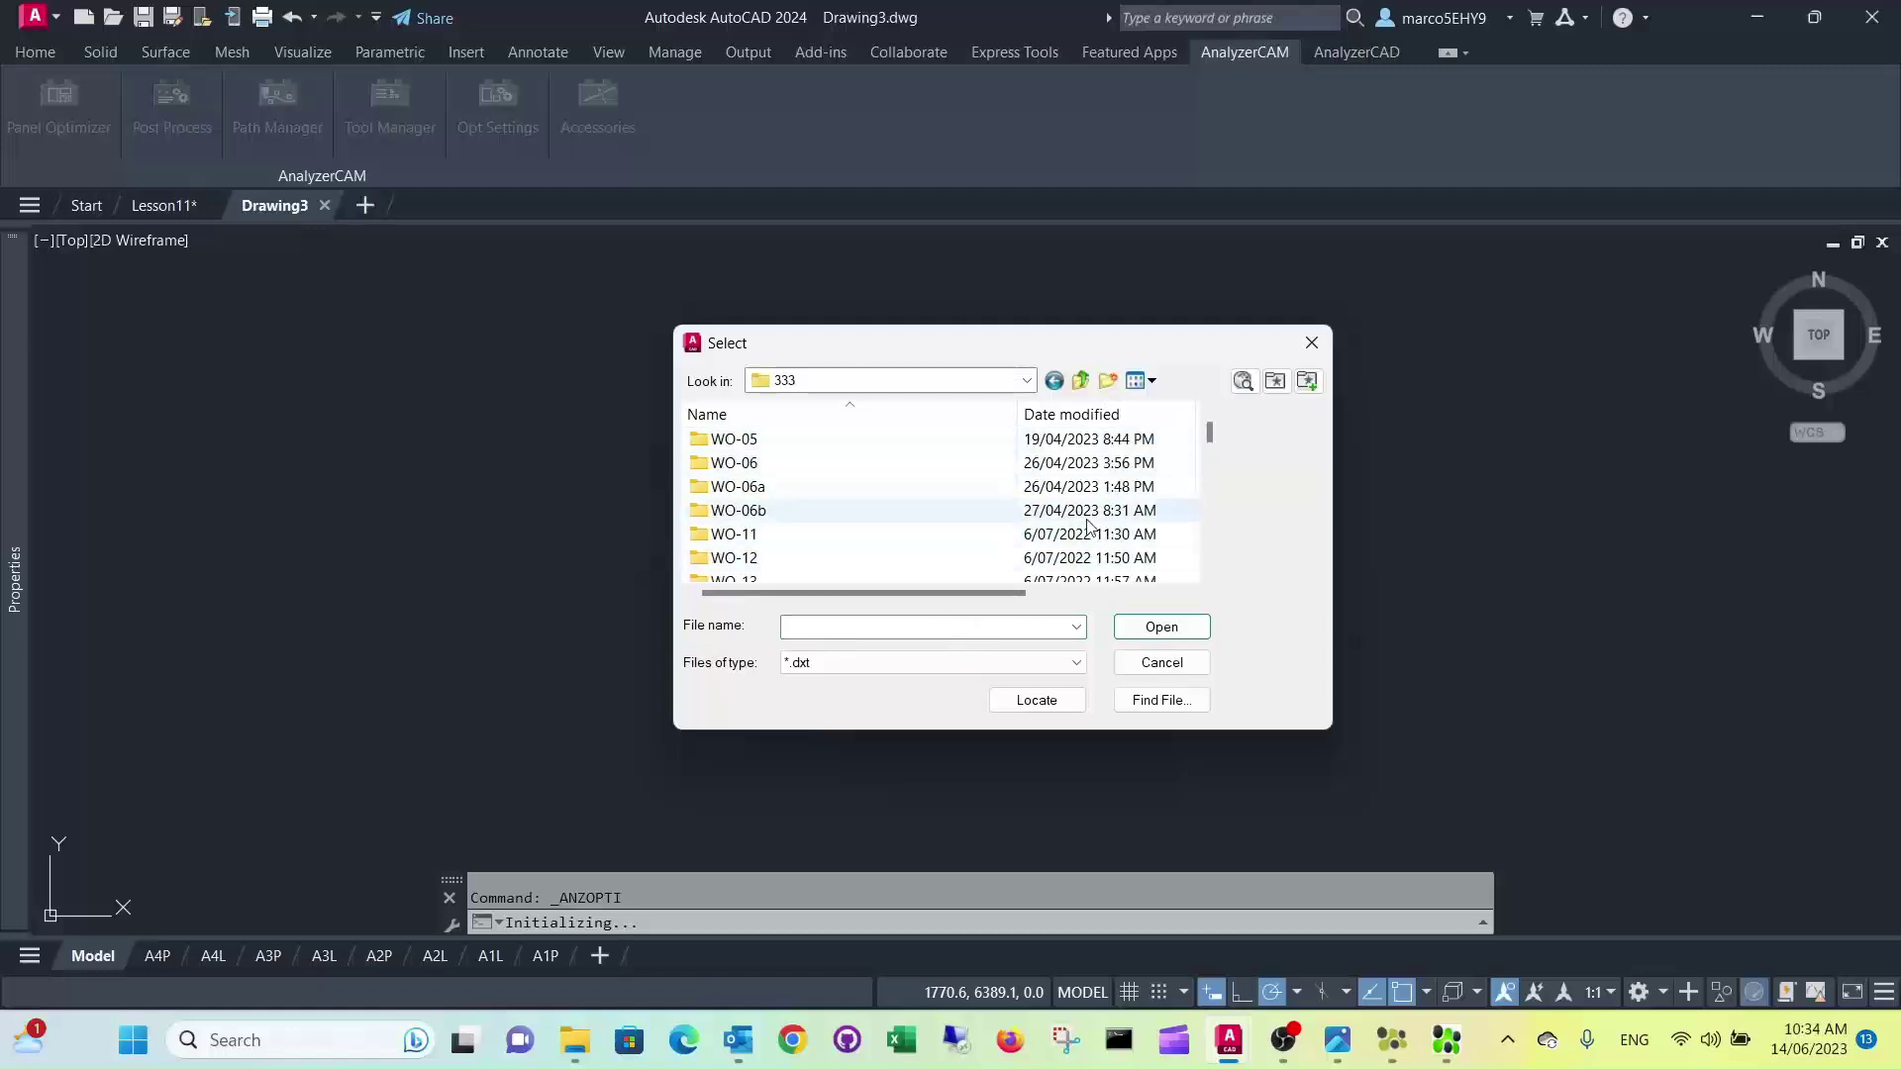
drag(1210, 431, 1210, 555)
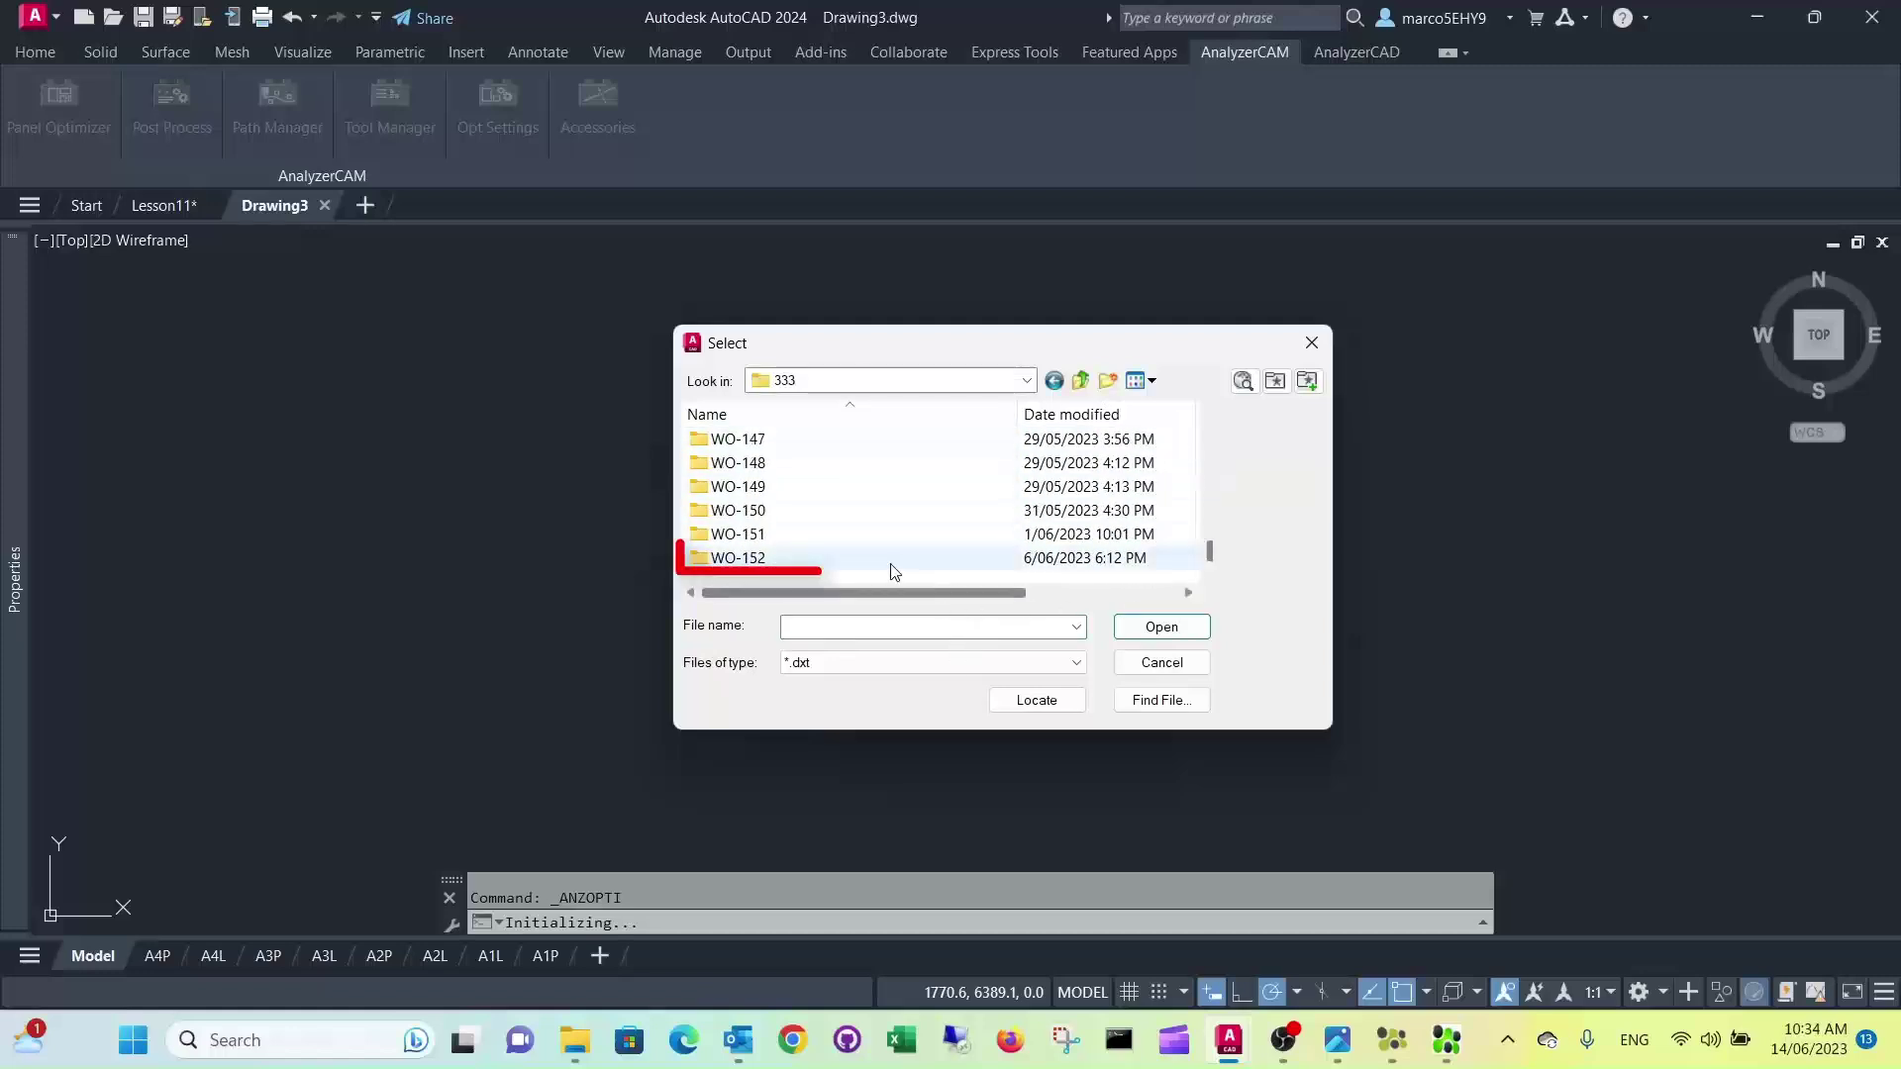
double_click(775, 559)
click(842, 438)
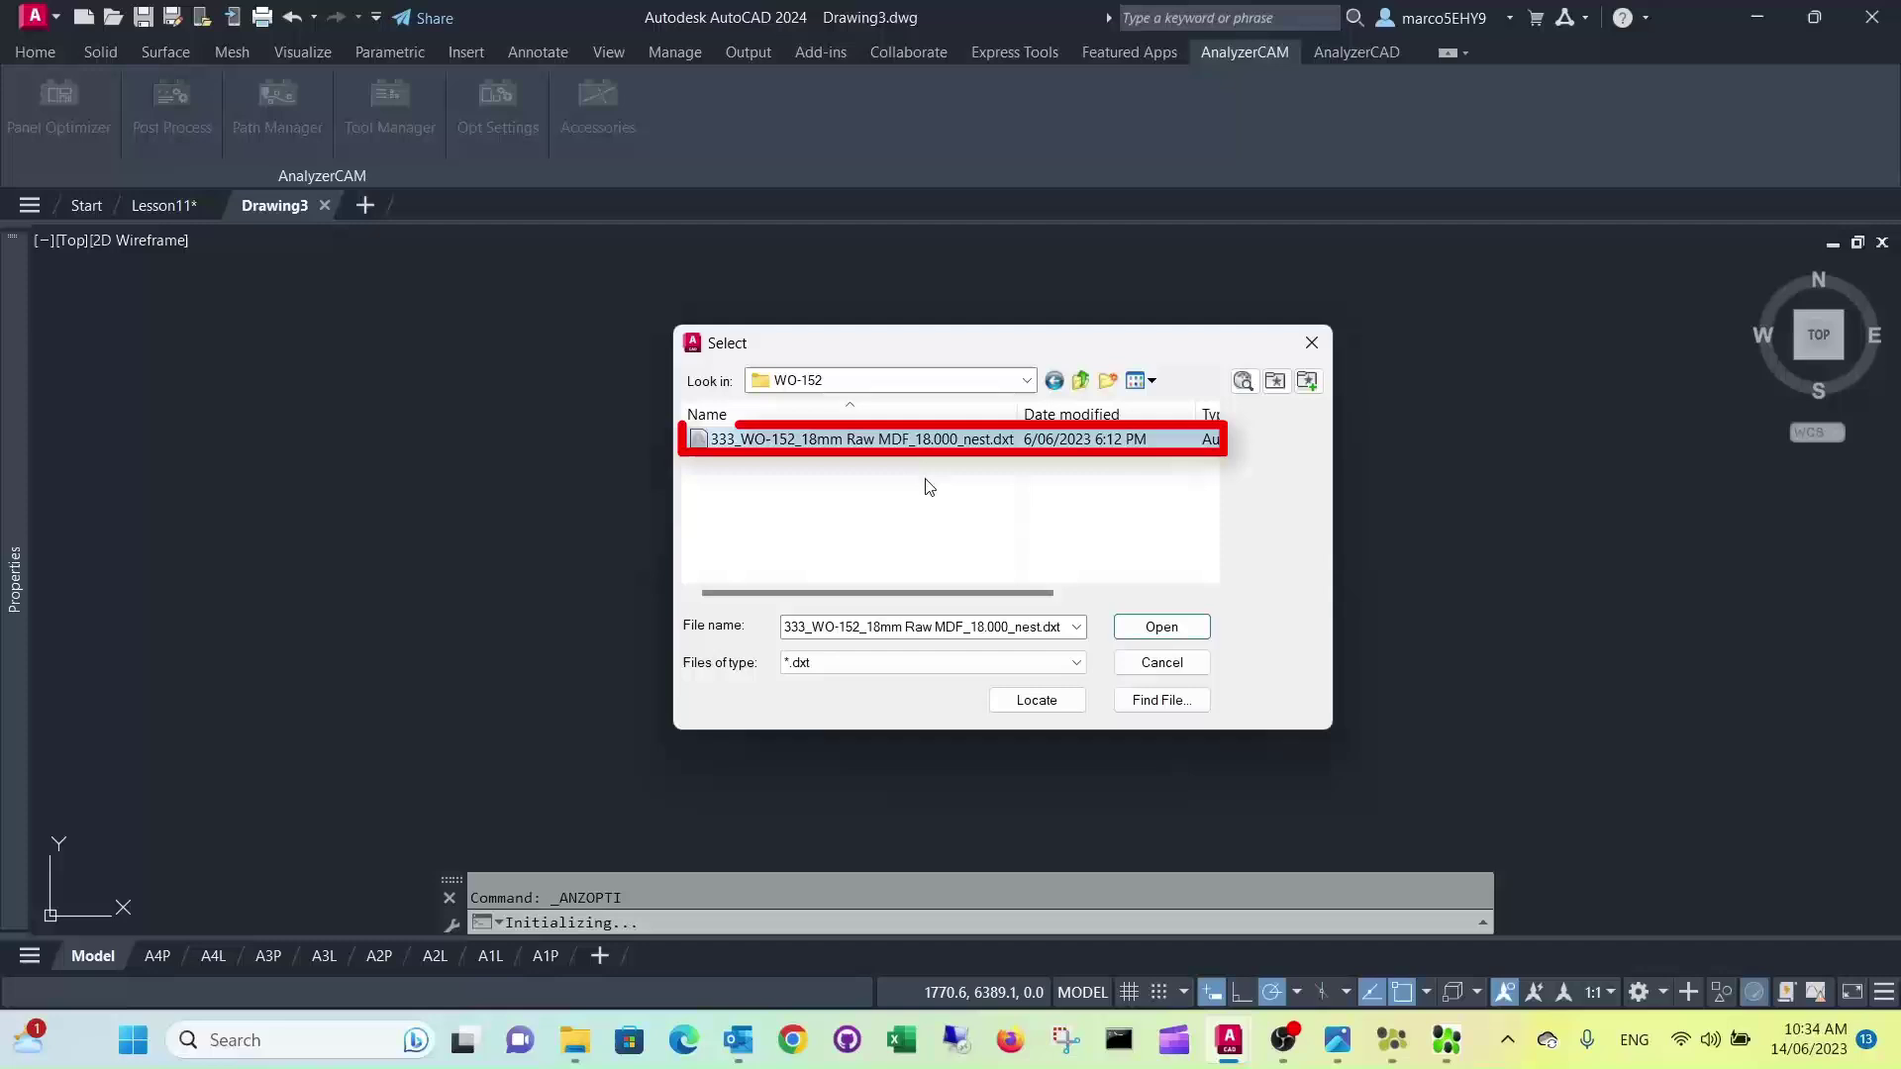
click(1142, 629)
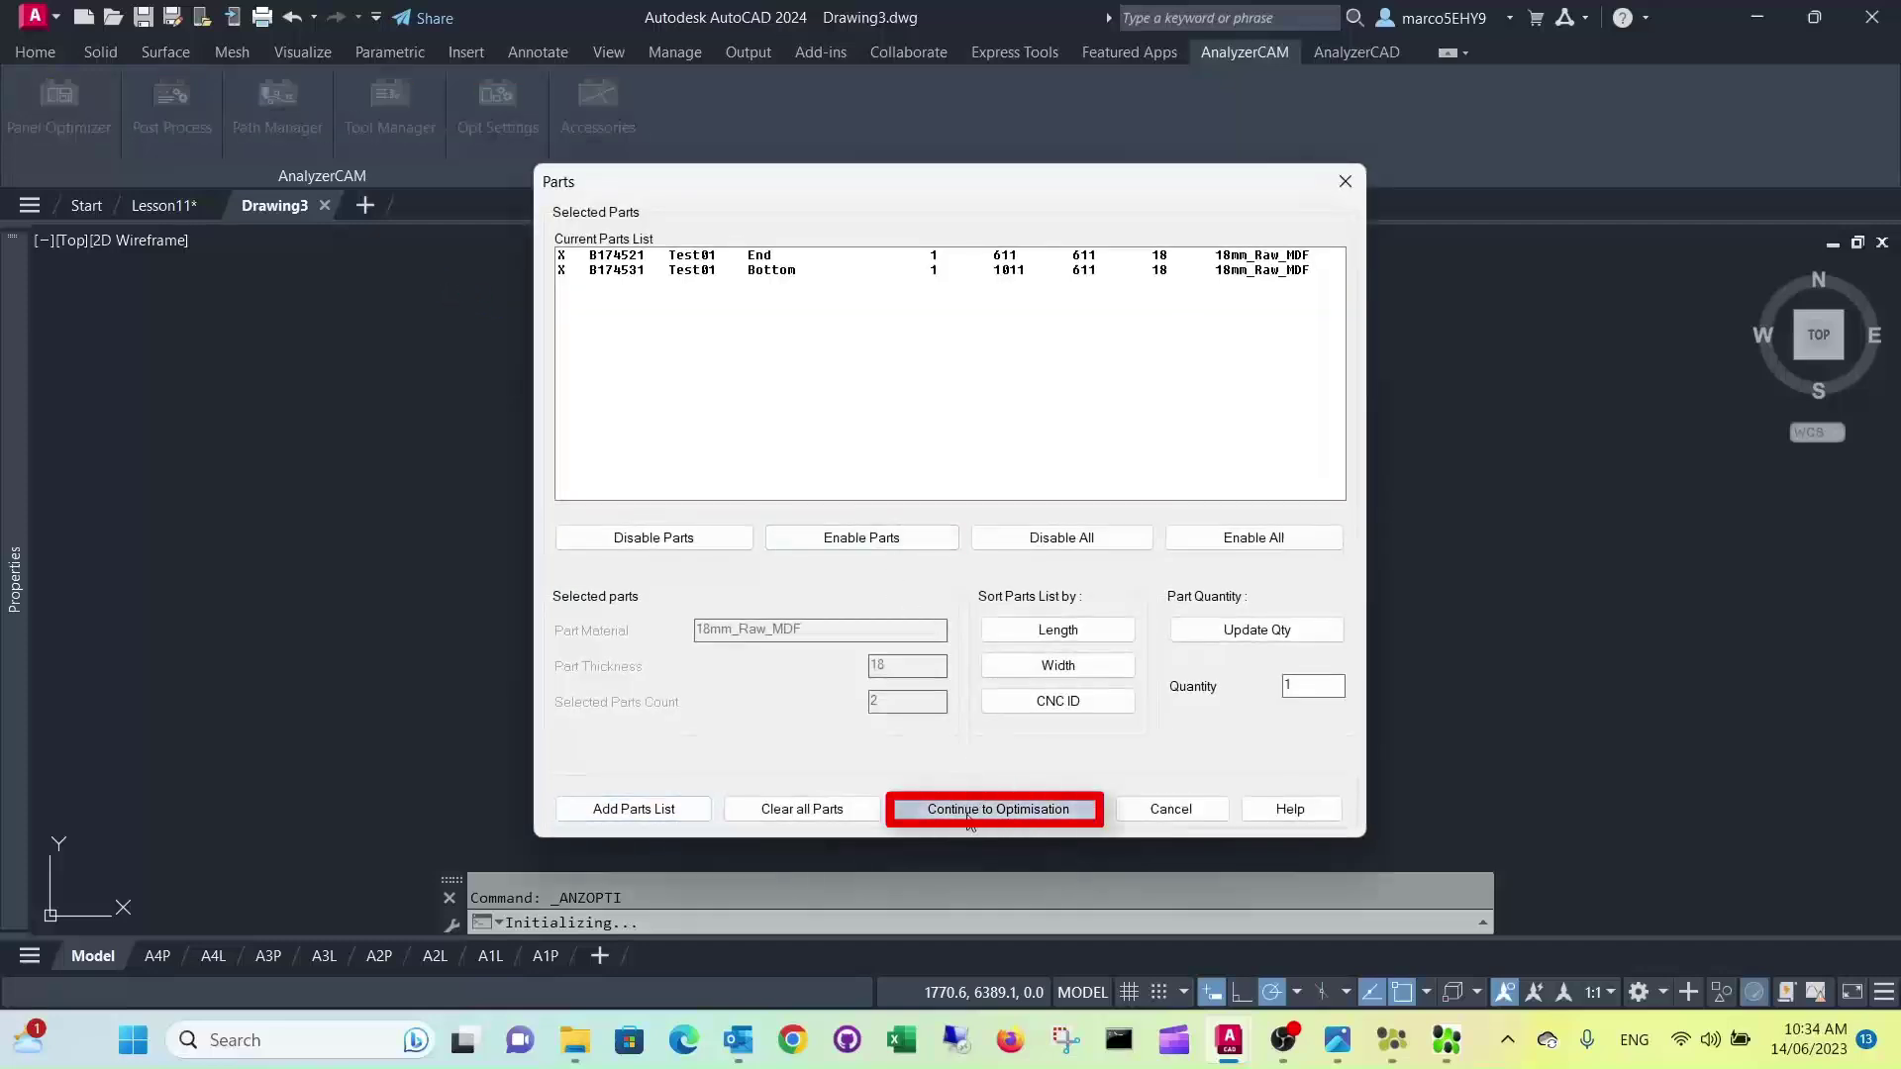
click(970, 814)
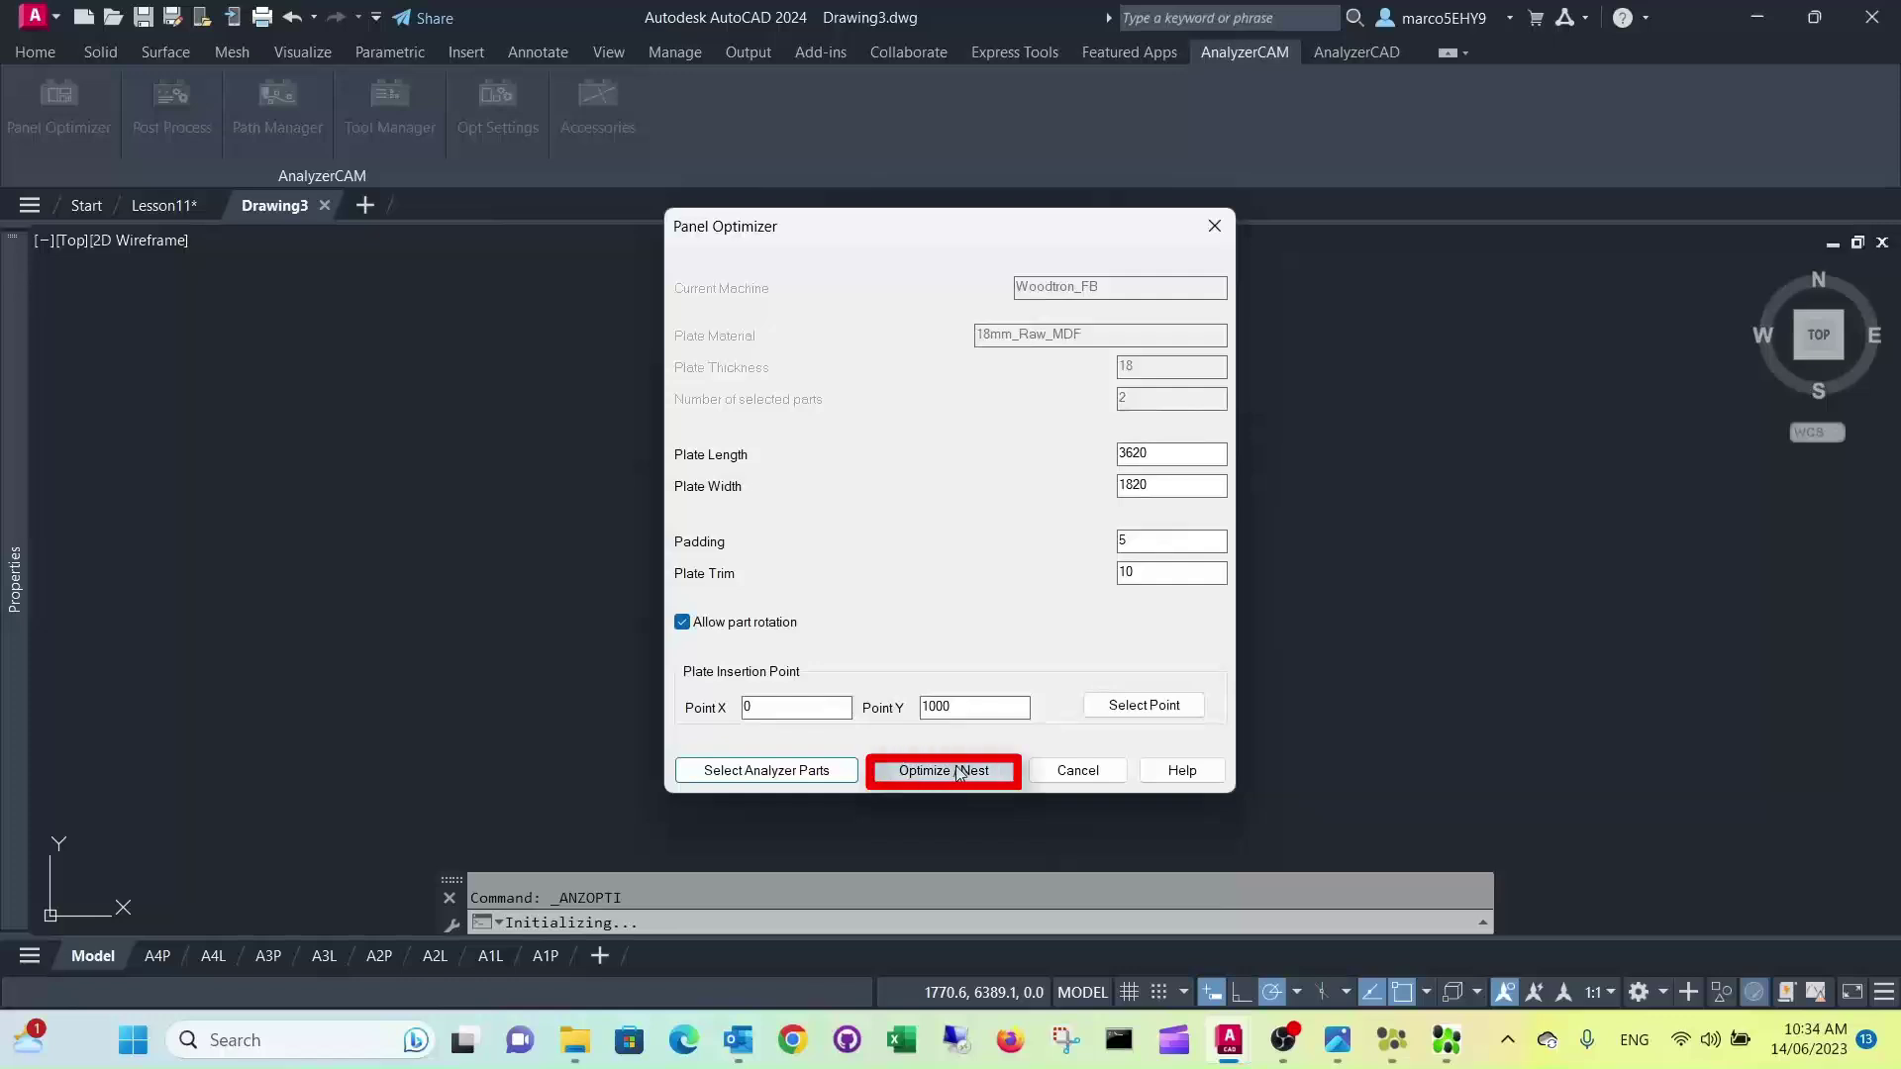
click(957, 771)
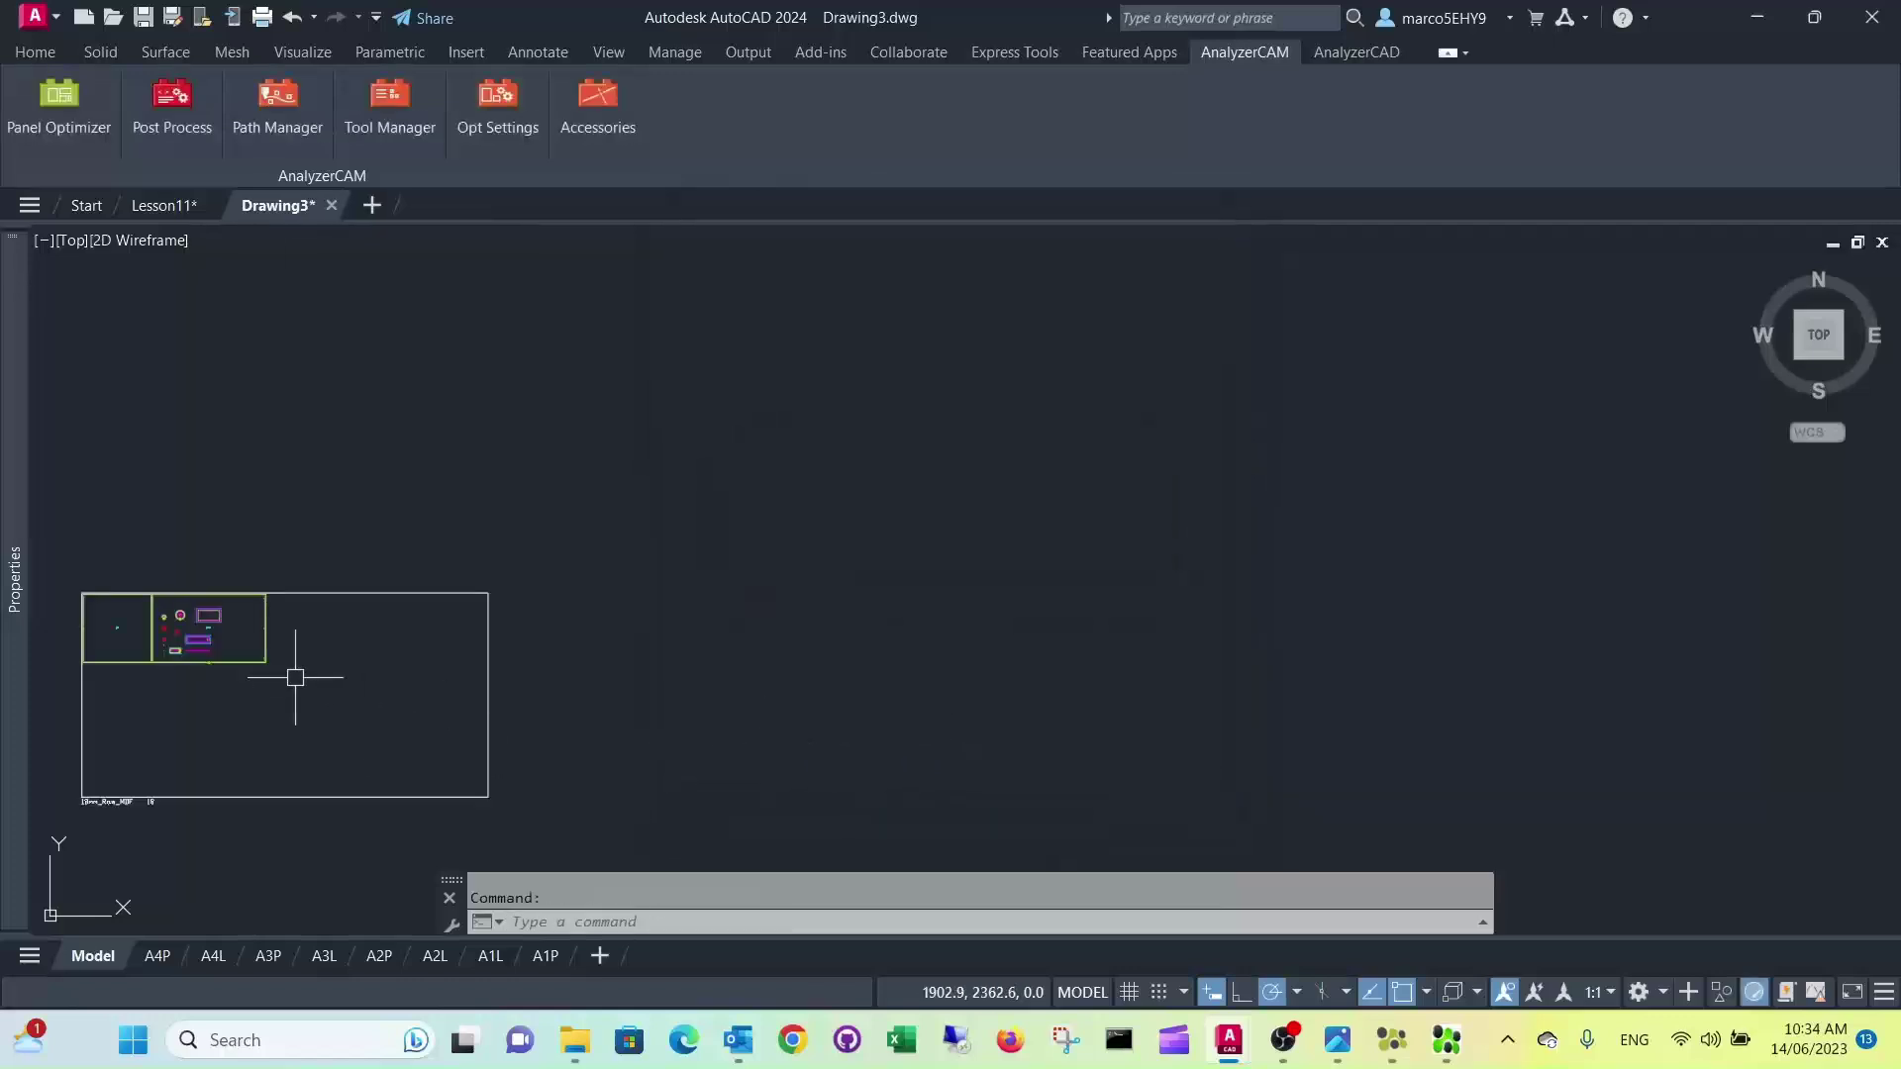
Examine the toolpath spacing around the nested End and Bottom parts, and check the Panel Optimizer's padding and plate trim settings.
scroll(295, 677, up, 8)
middle_drag(212, 629, 518, 603)
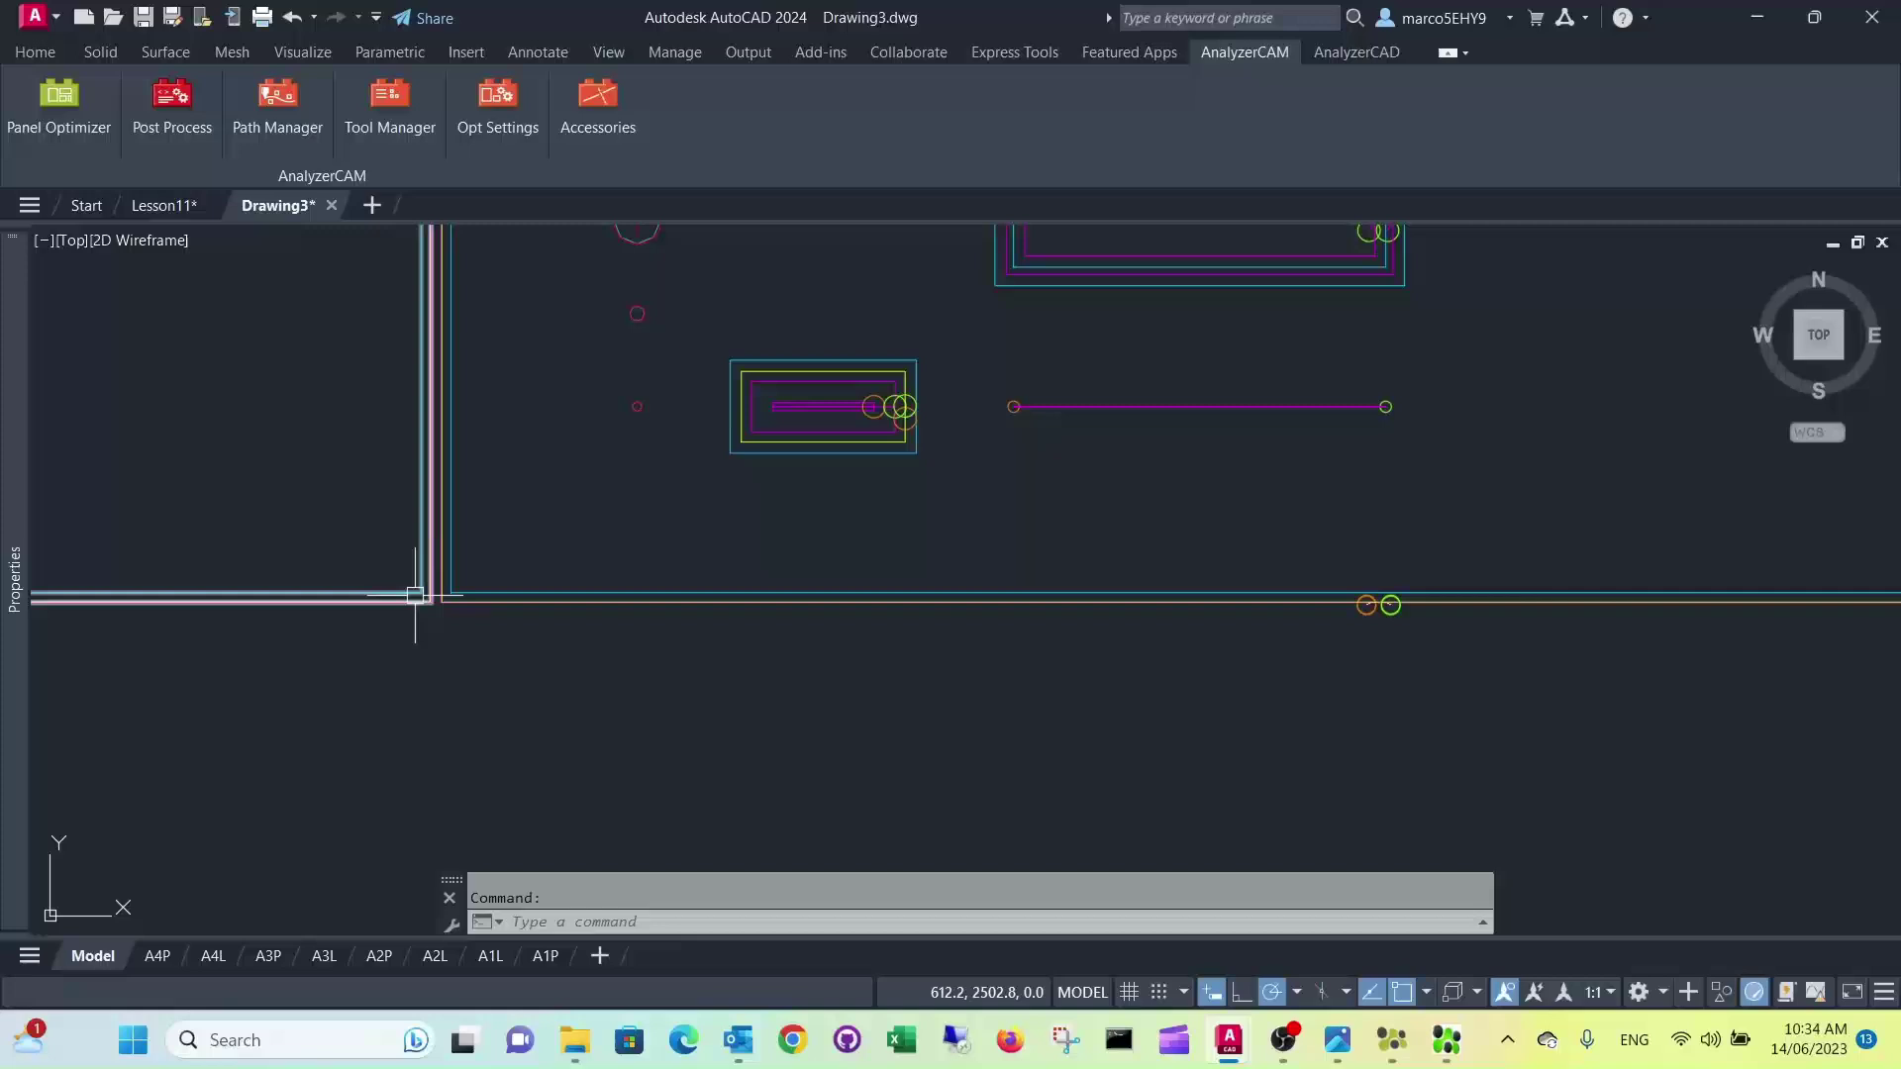
scroll(414, 595, down, 10)
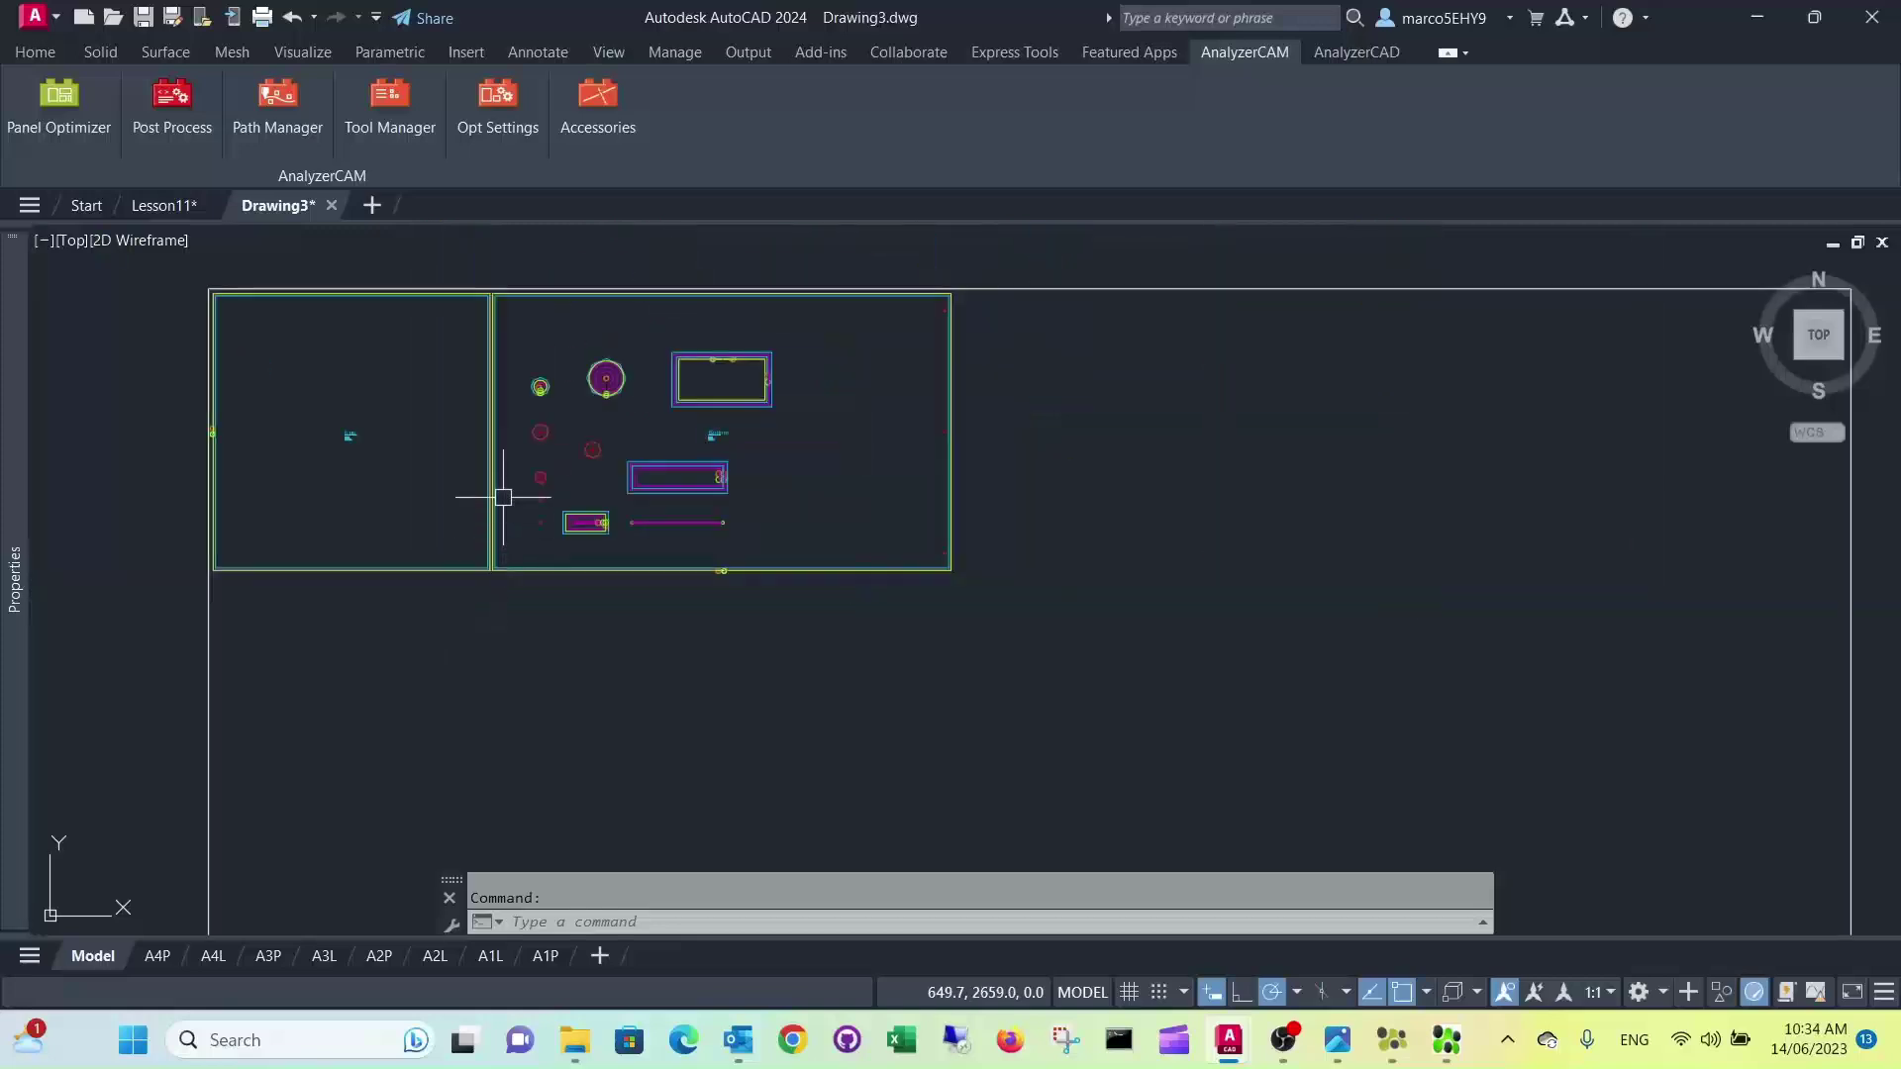
scroll(199, 424, up, 4)
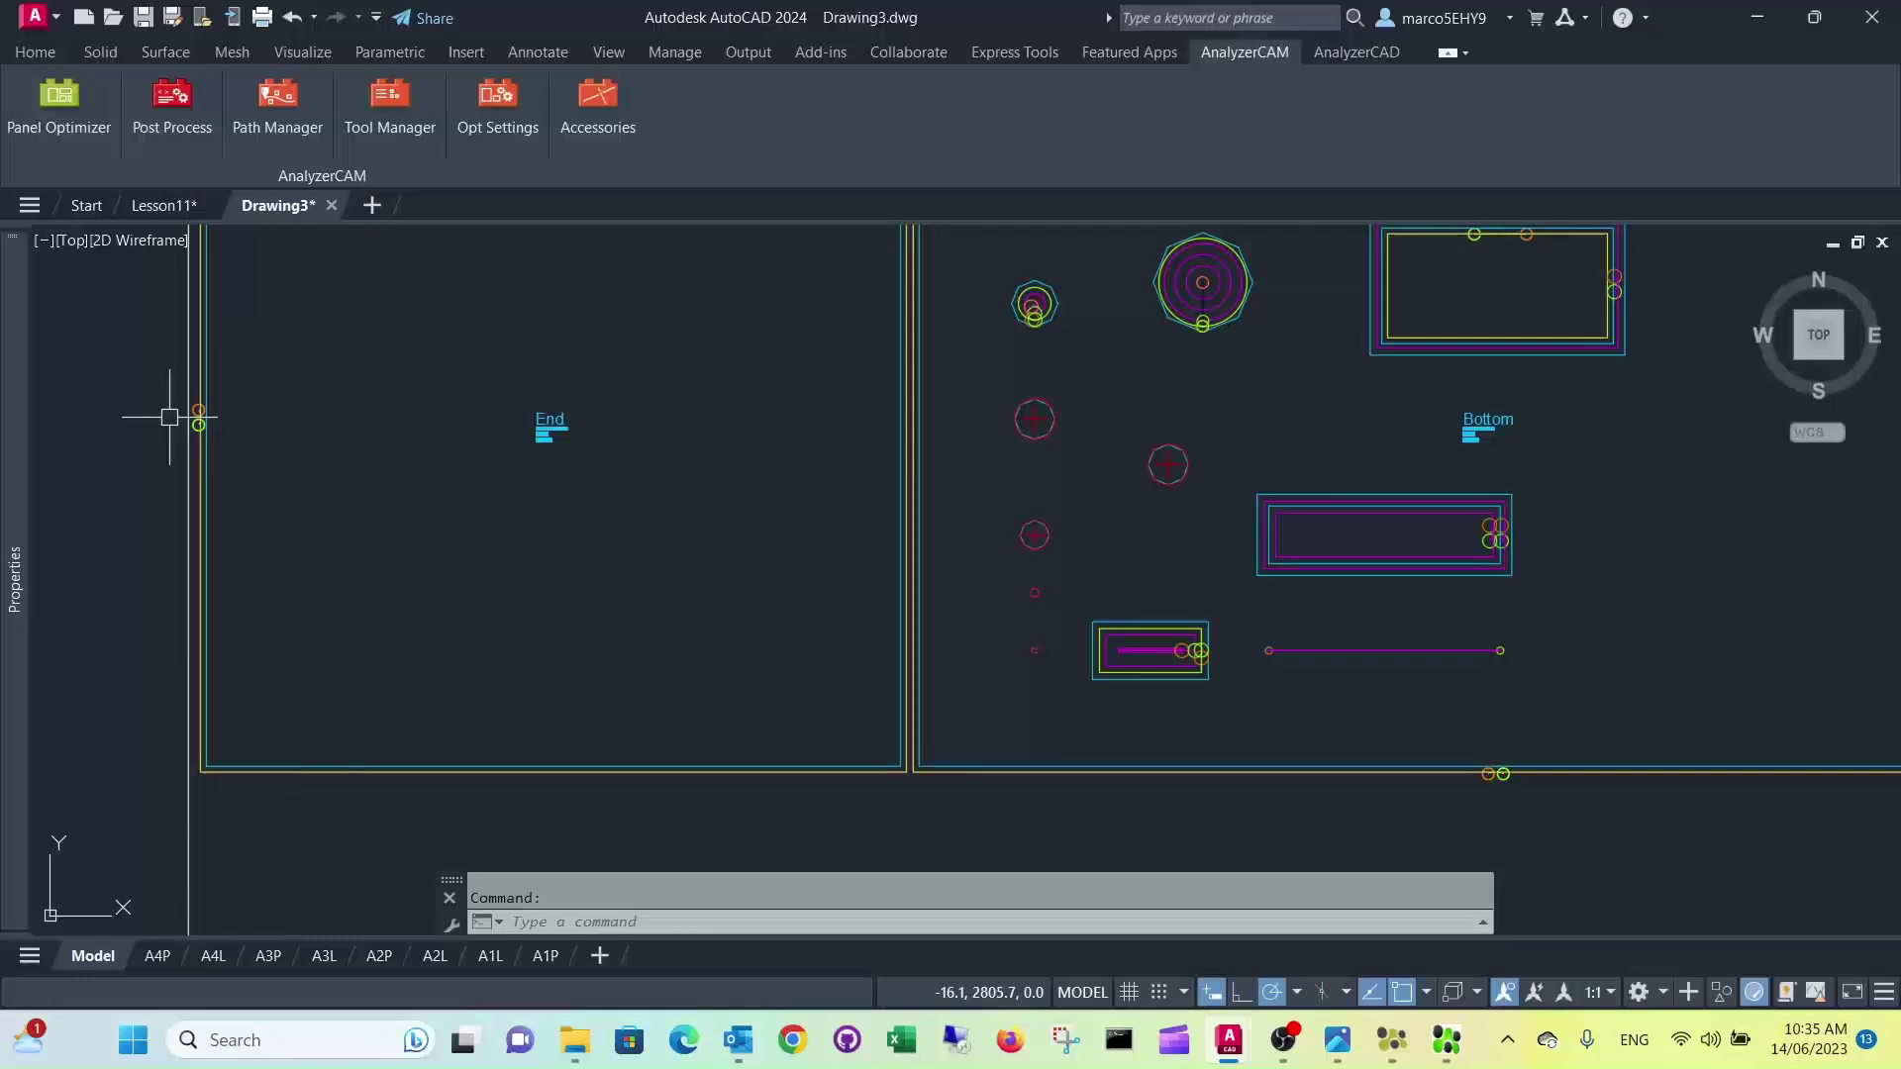
scroll(543, 432, down, 2)
middle_drag(551, 420, 568, 495)
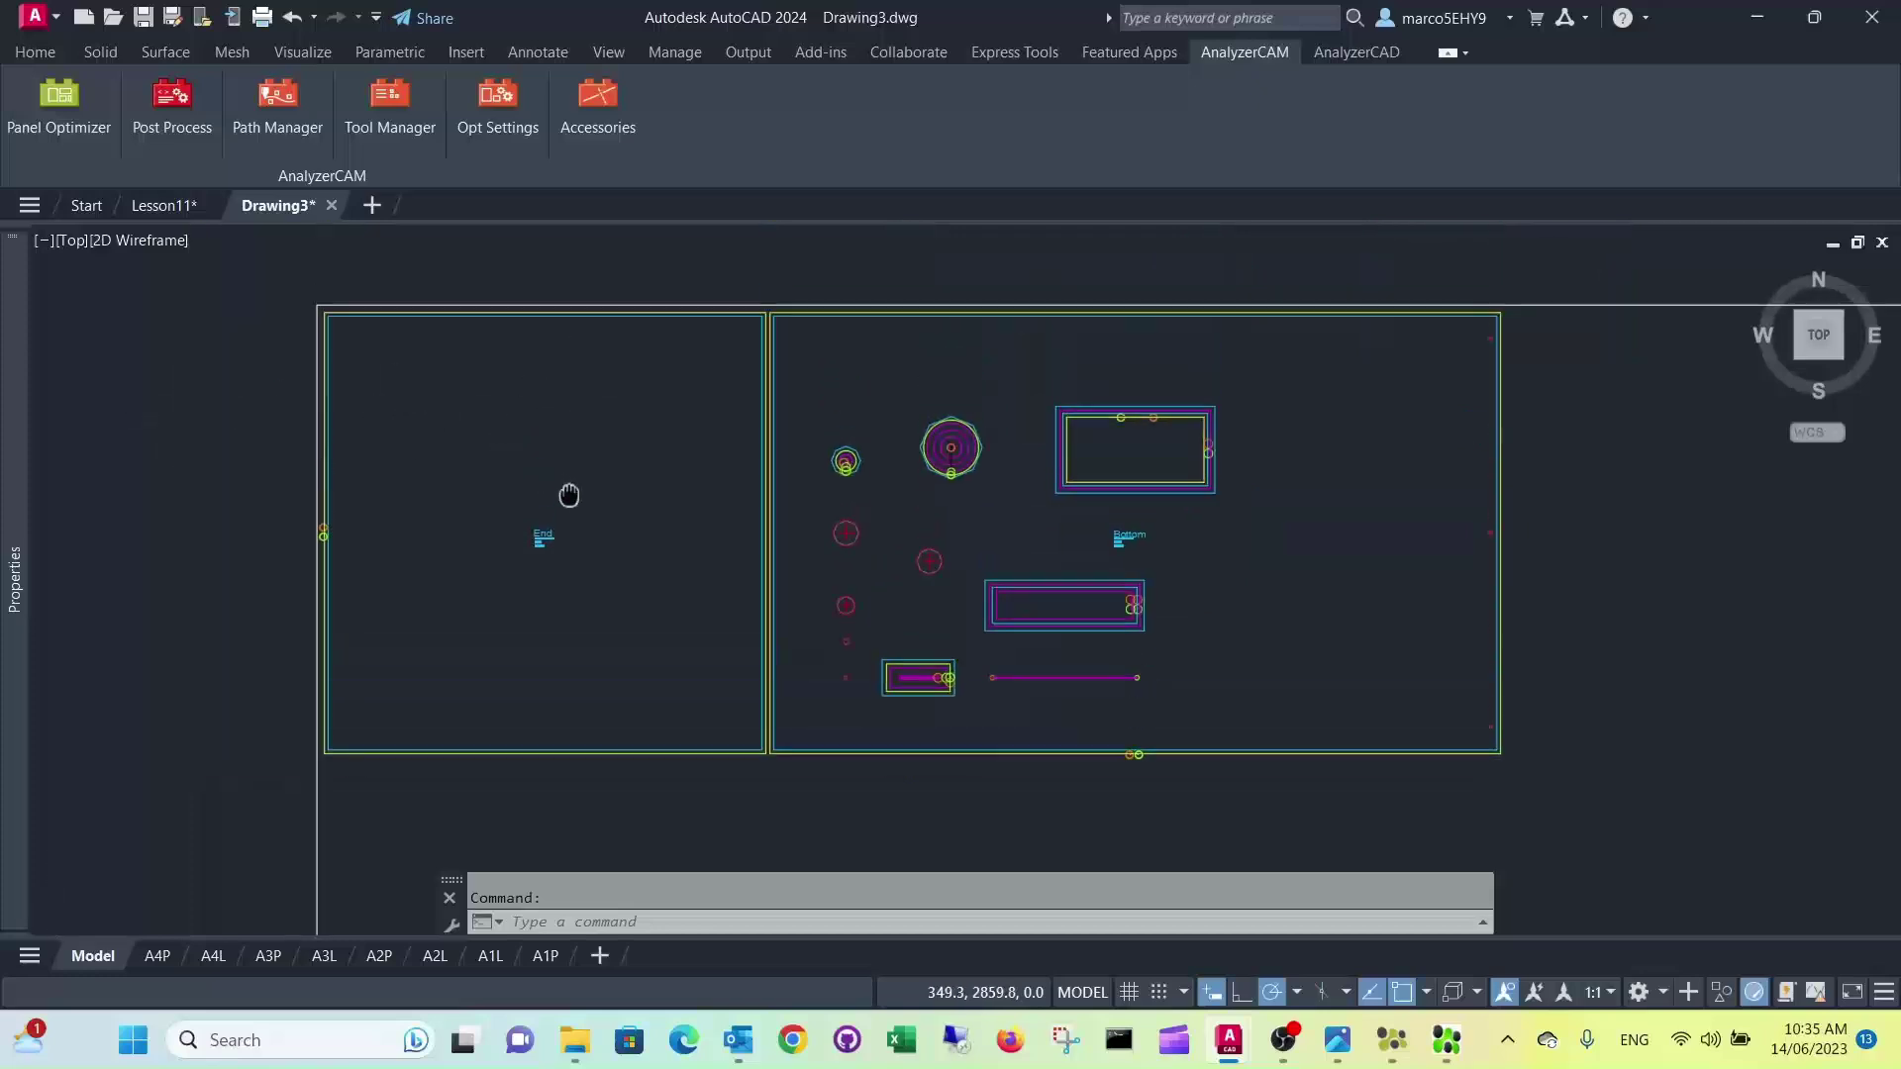
scroll(709, 441, up, 2)
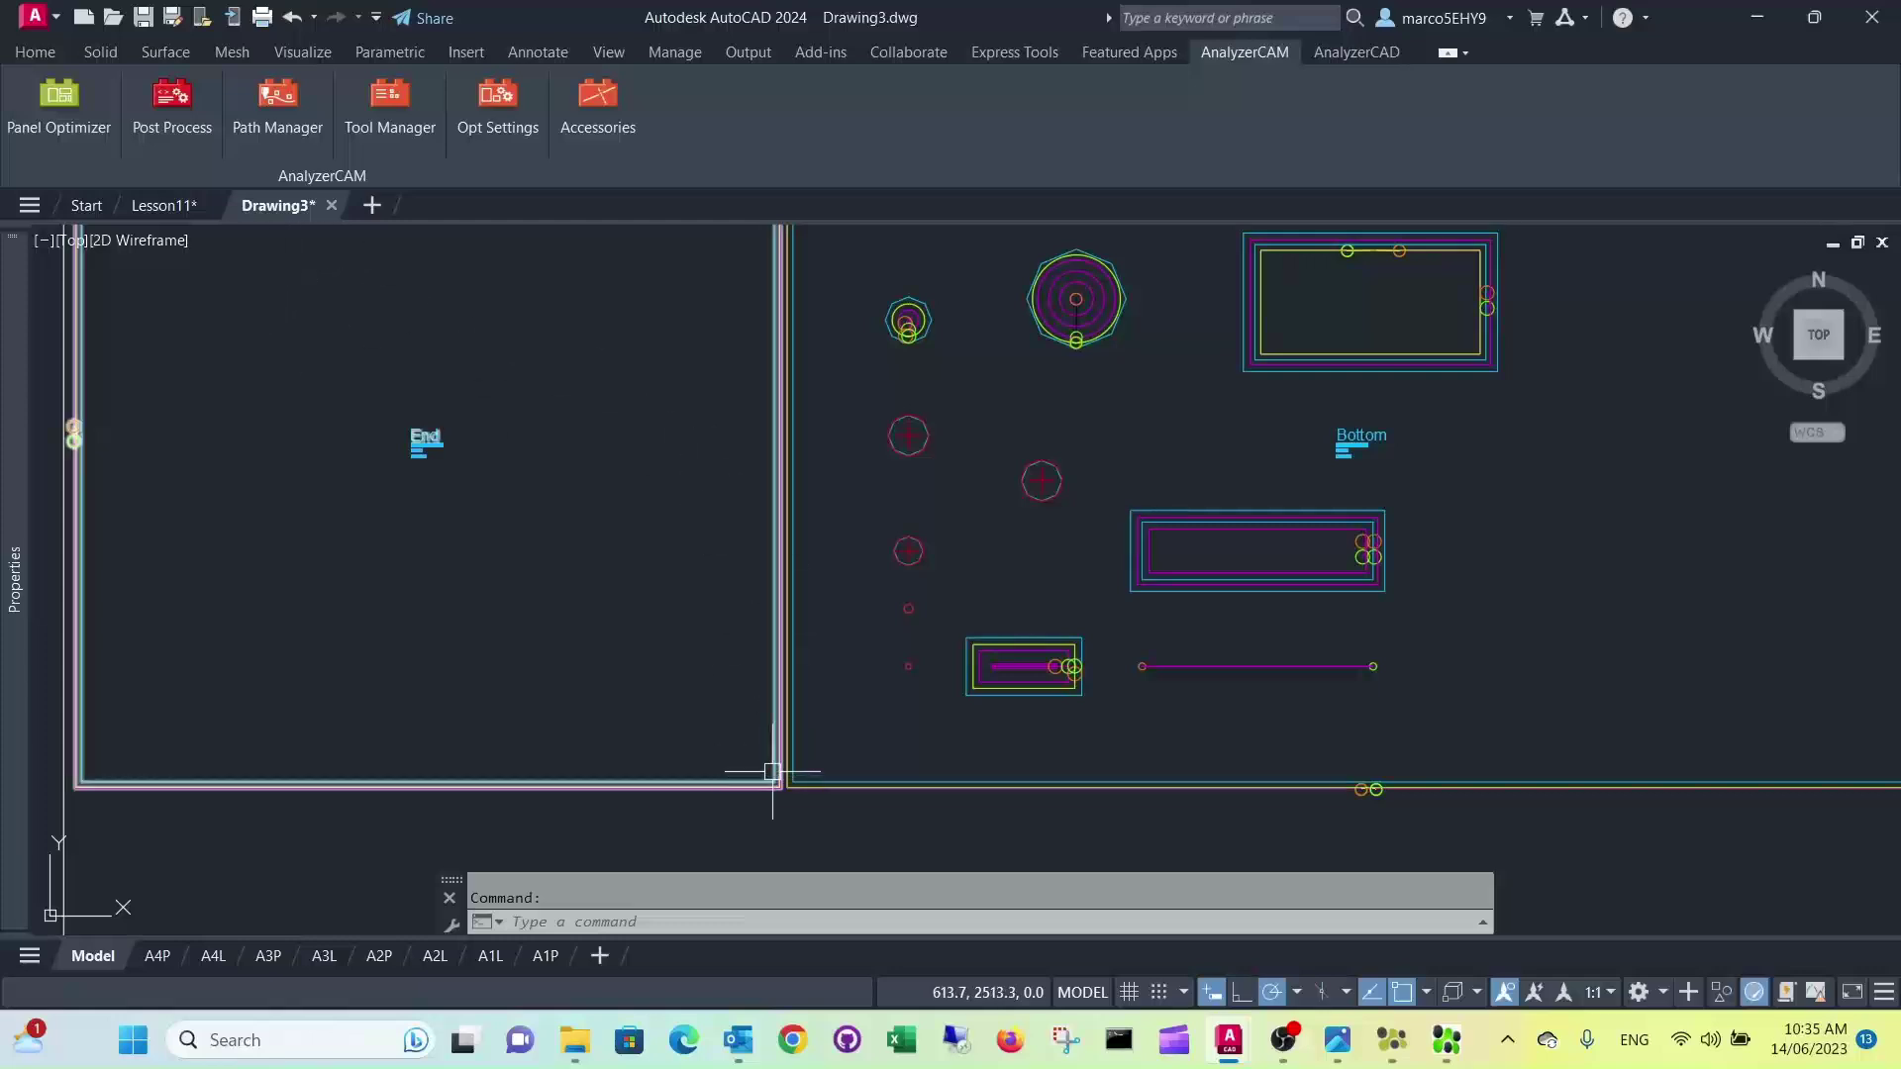
click(57, 103)
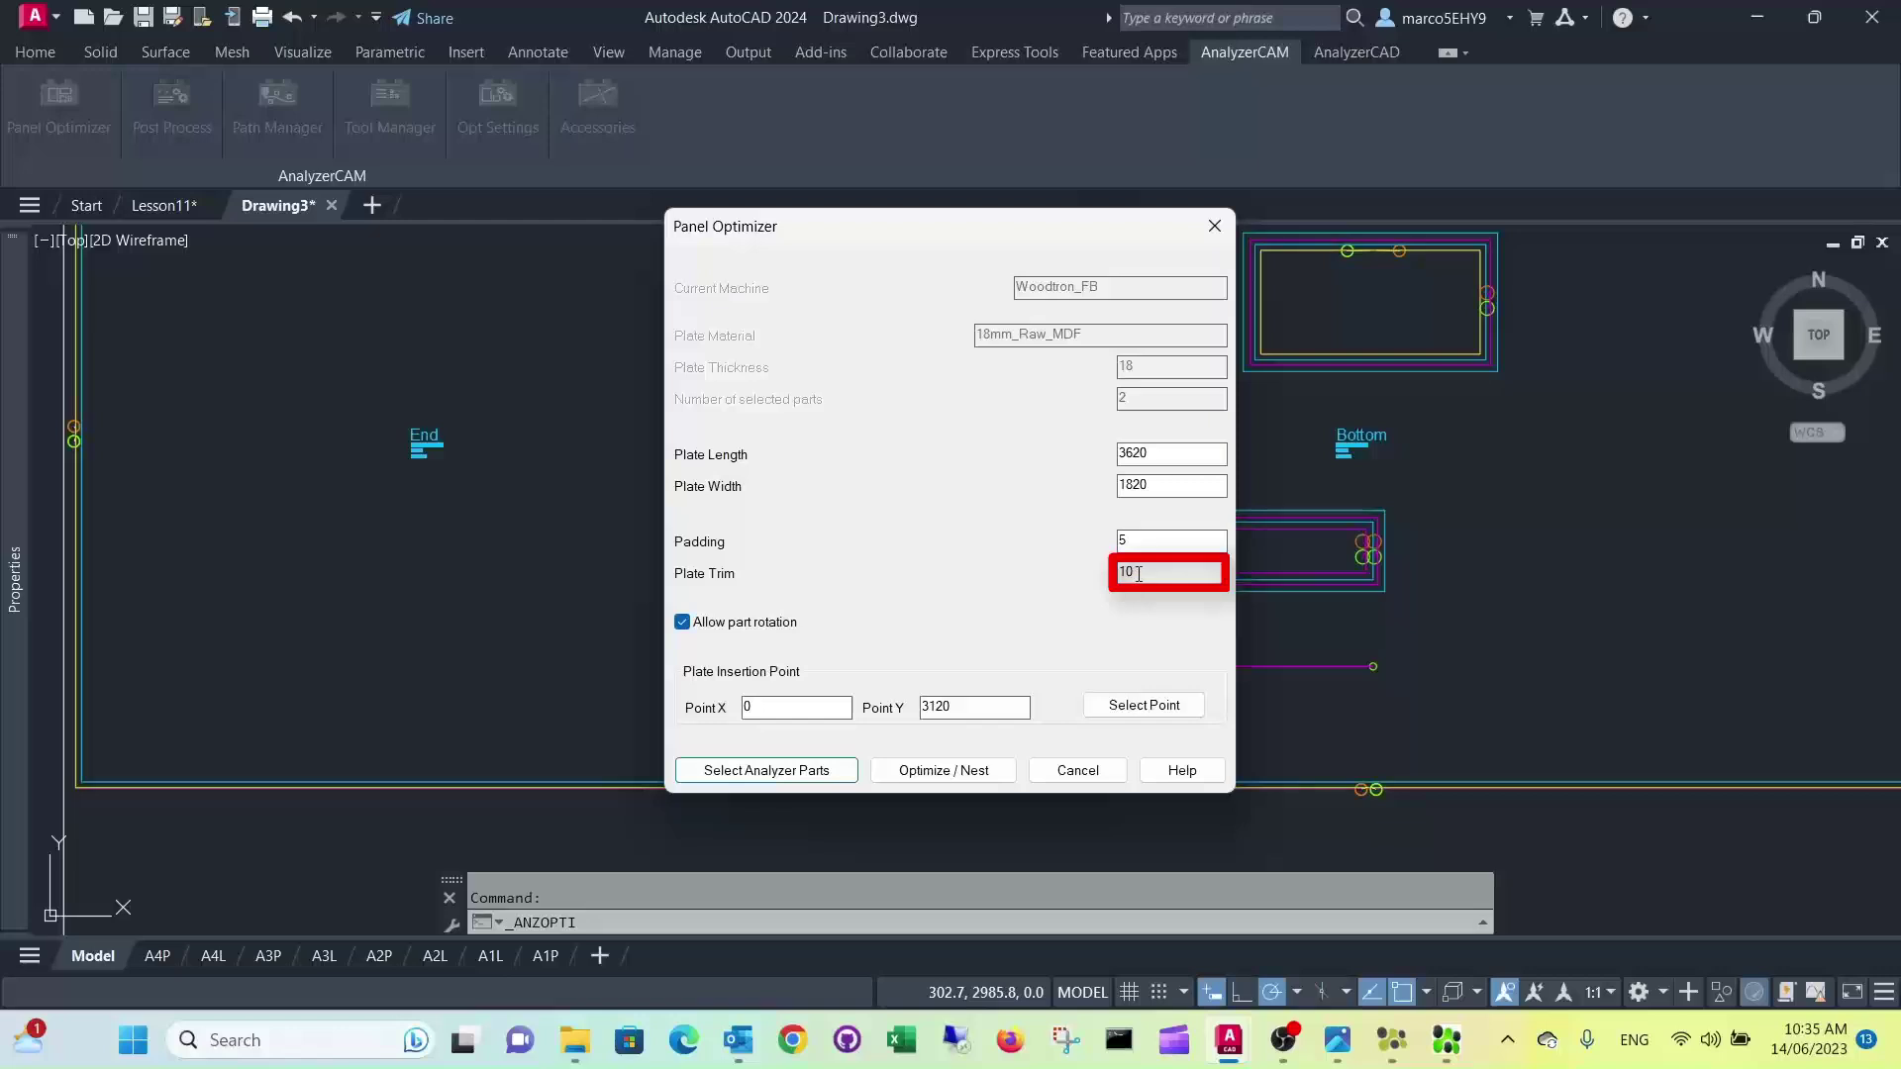
click(1214, 227)
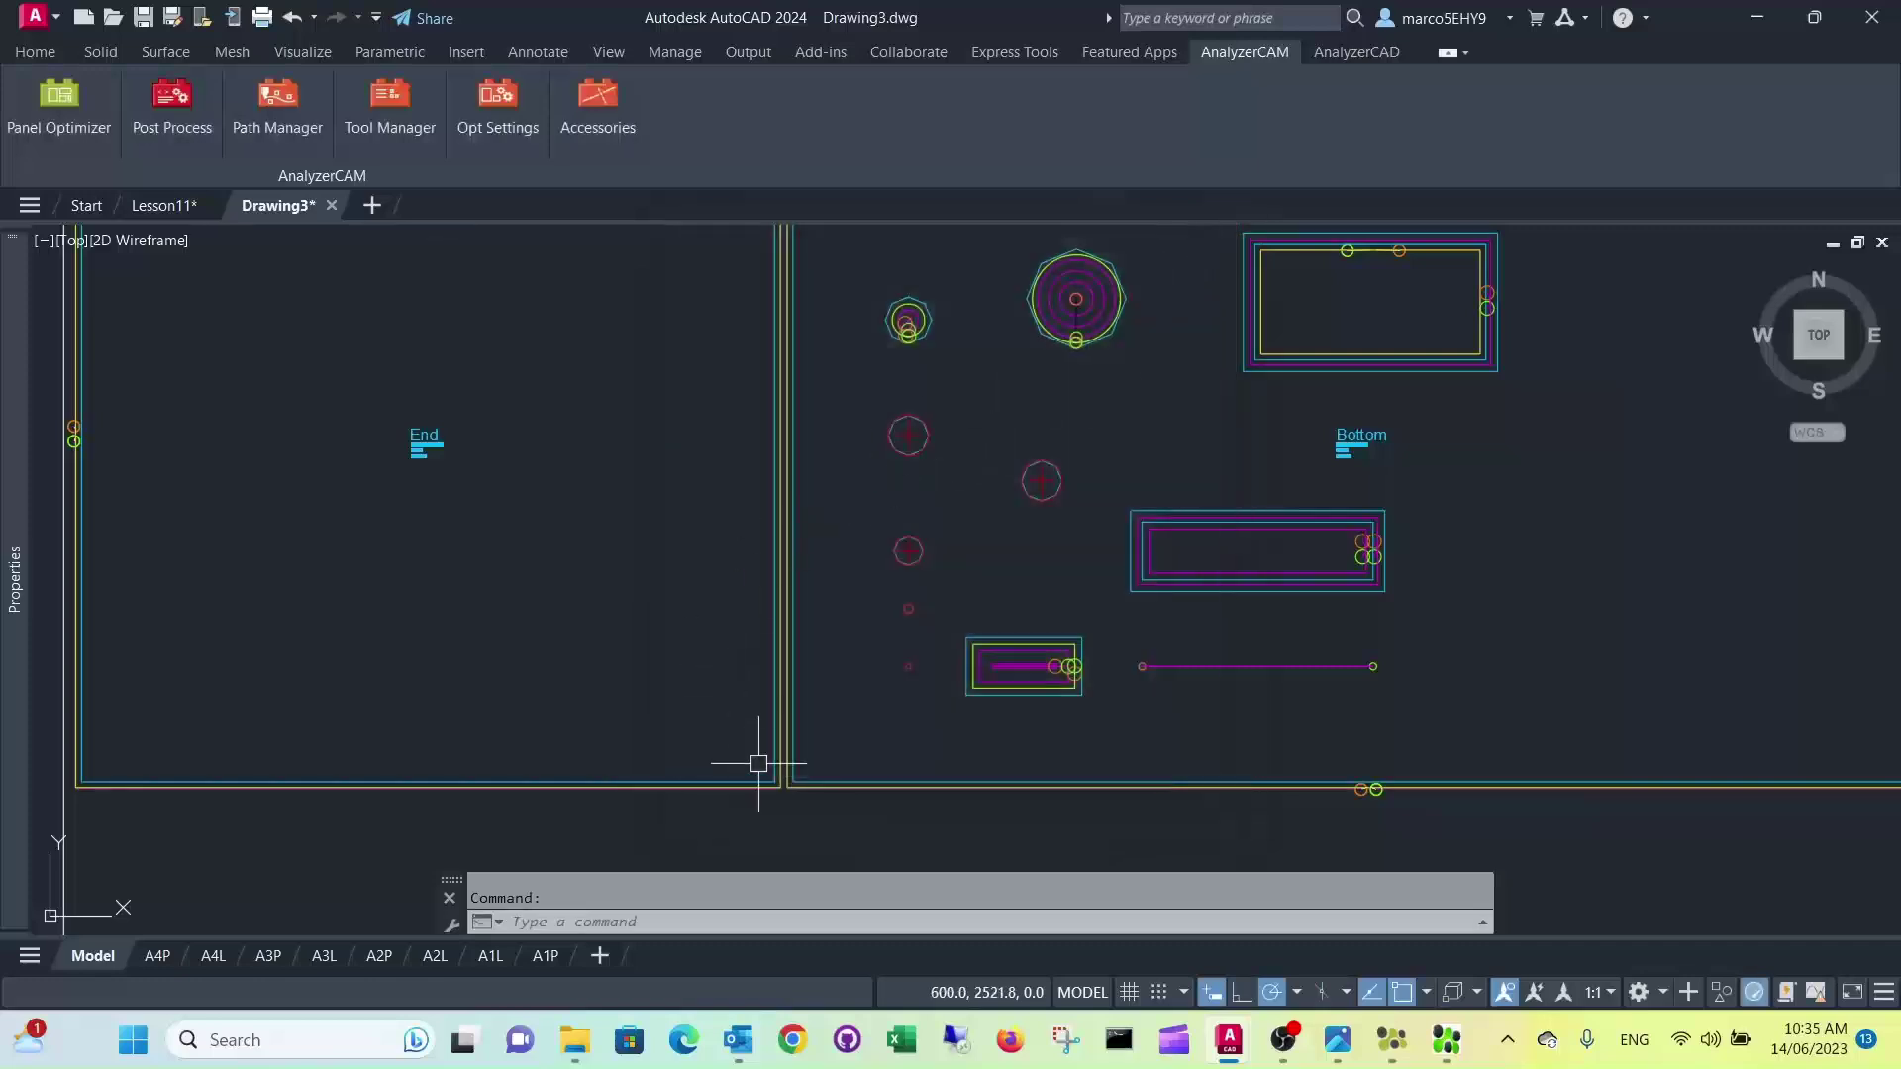
Examine the gap between the adjoining outer toolpaths of the nested End and Bottom parts, close up and across both parts.
scroll(759, 764, up, 4)
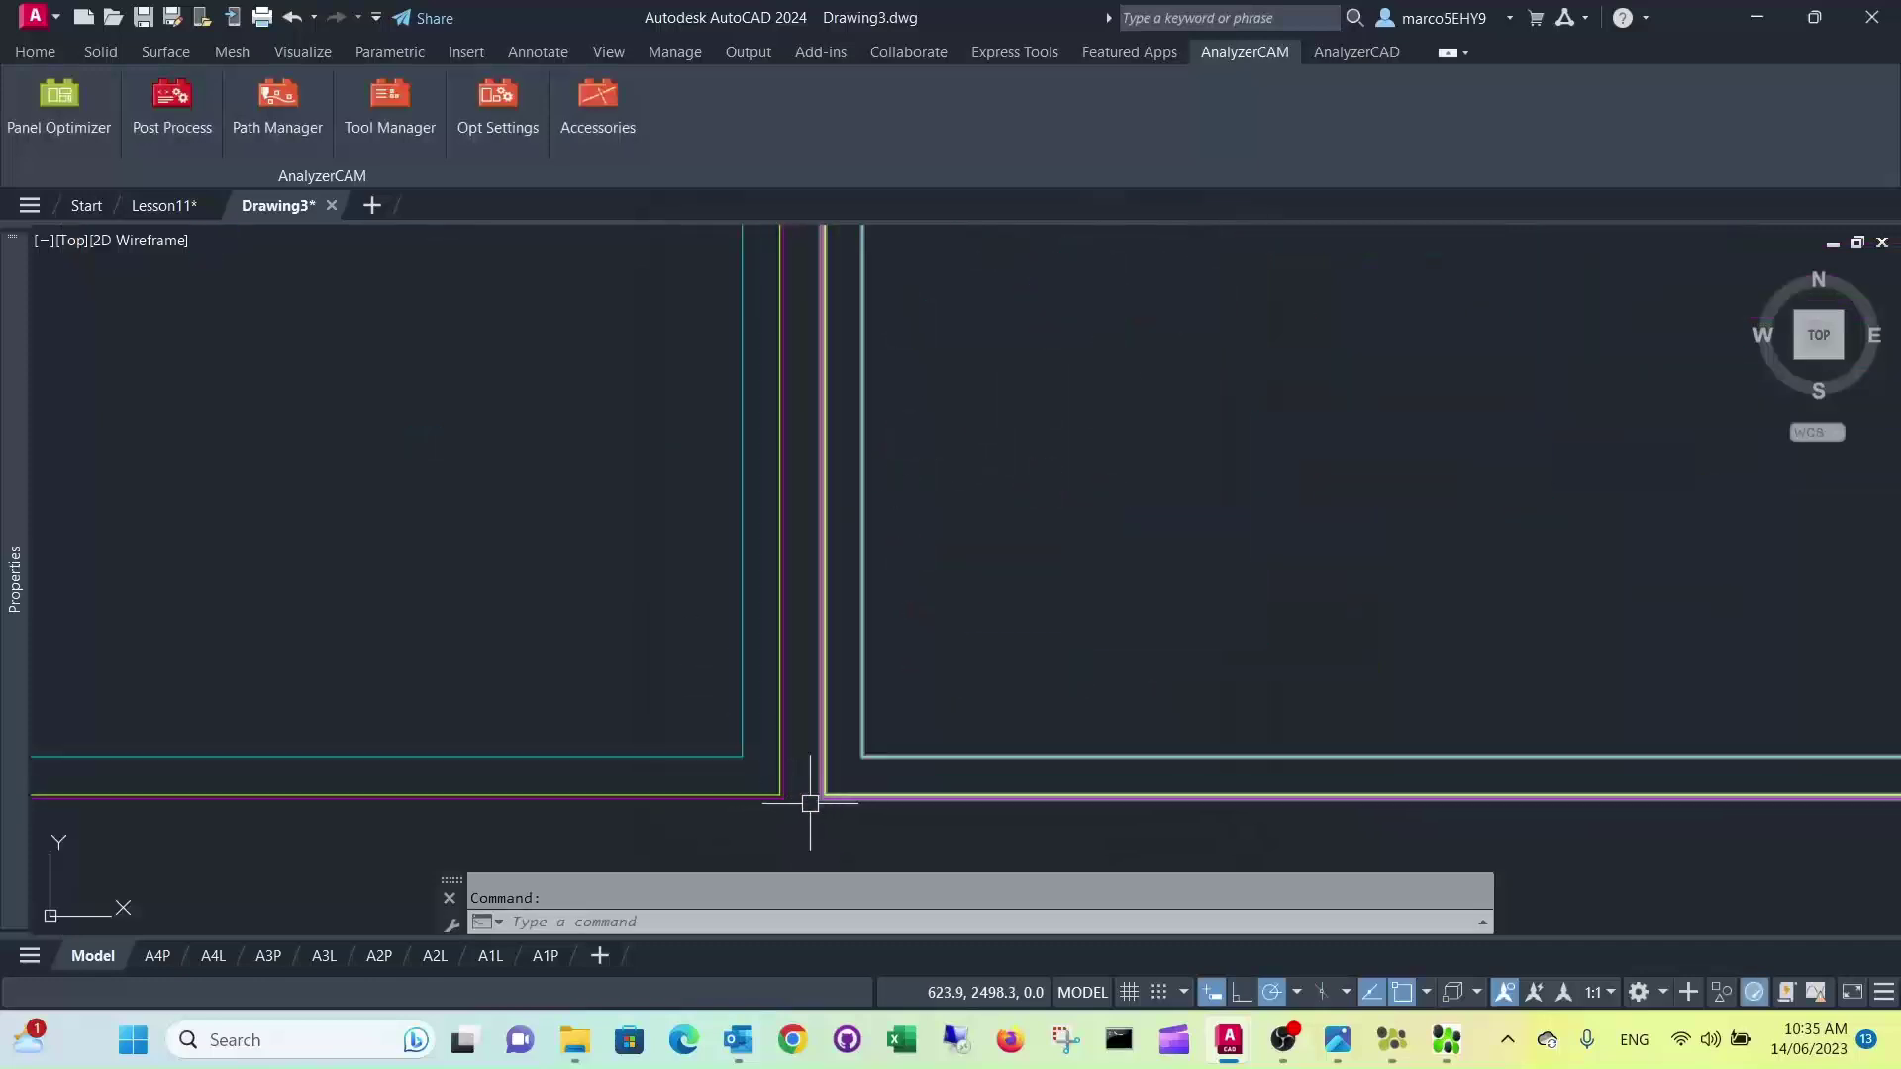
scroll(786, 792, down, 4)
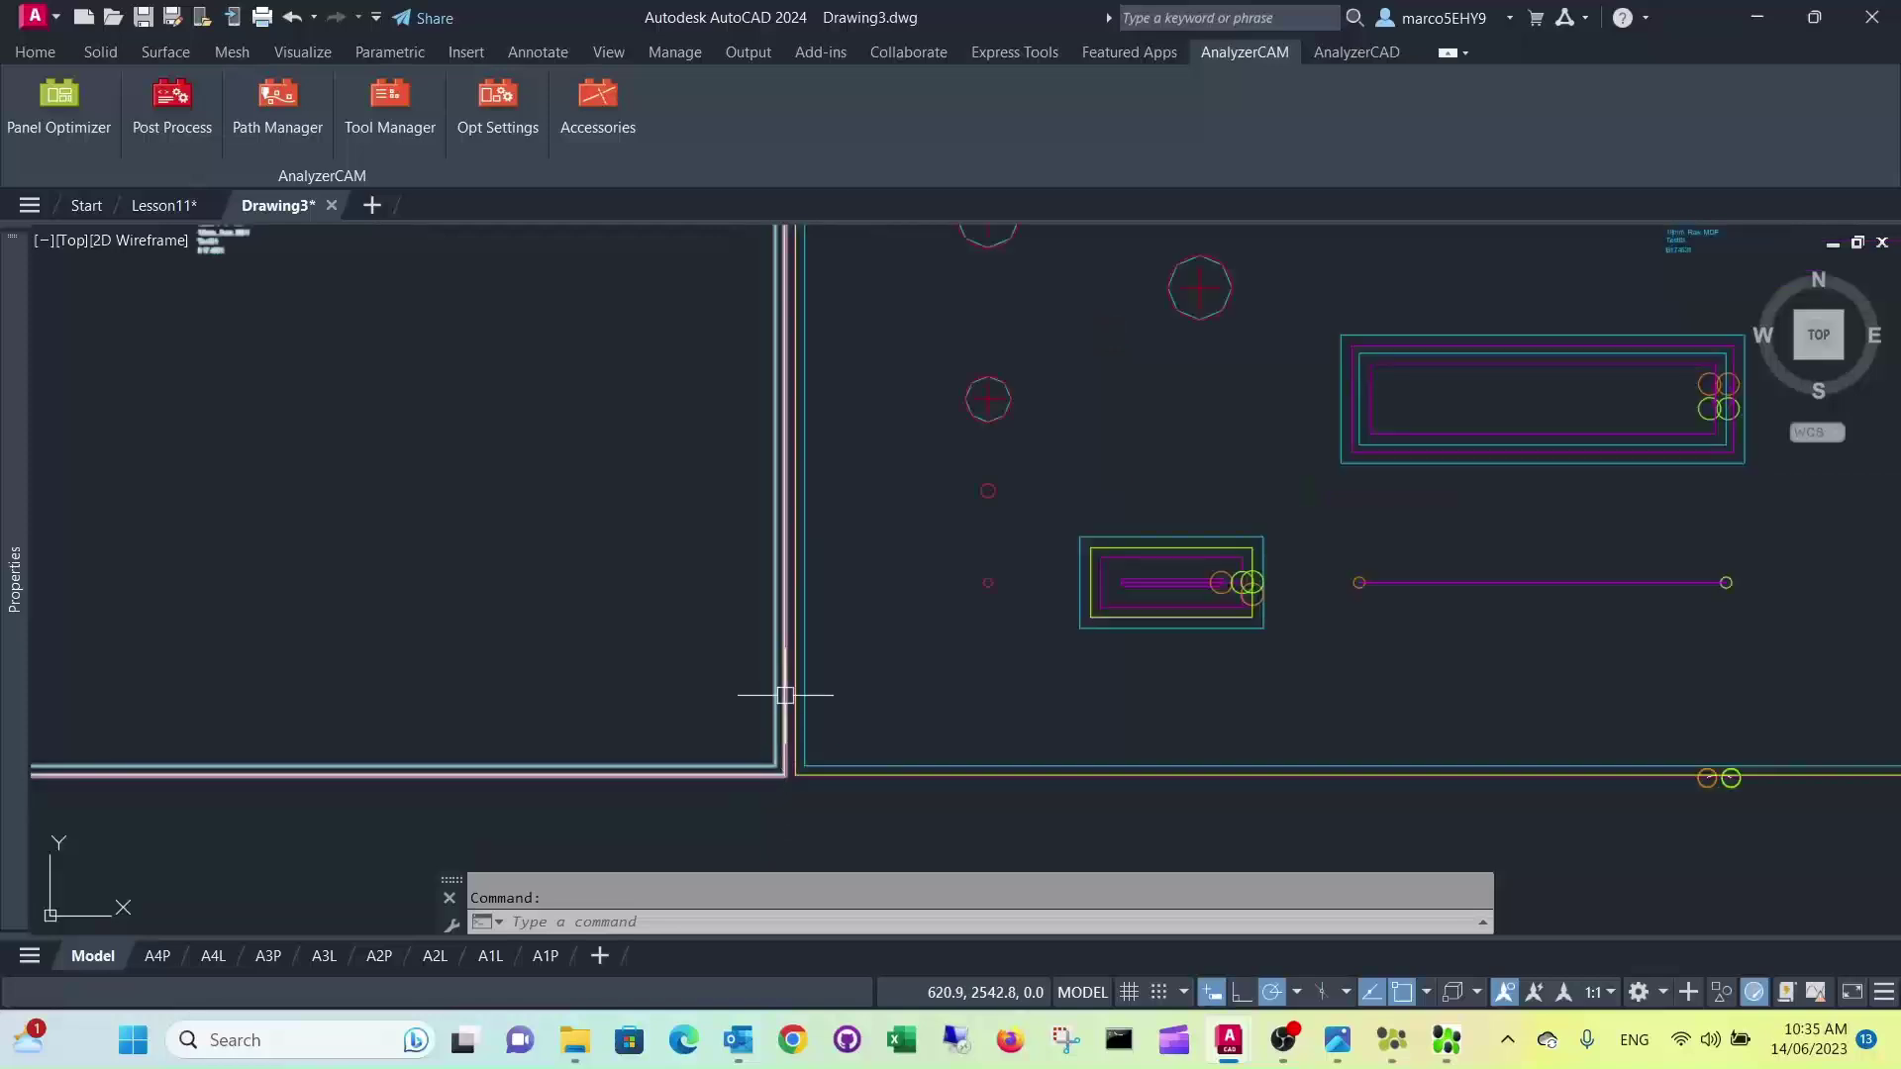
scroll(783, 683, down, 4)
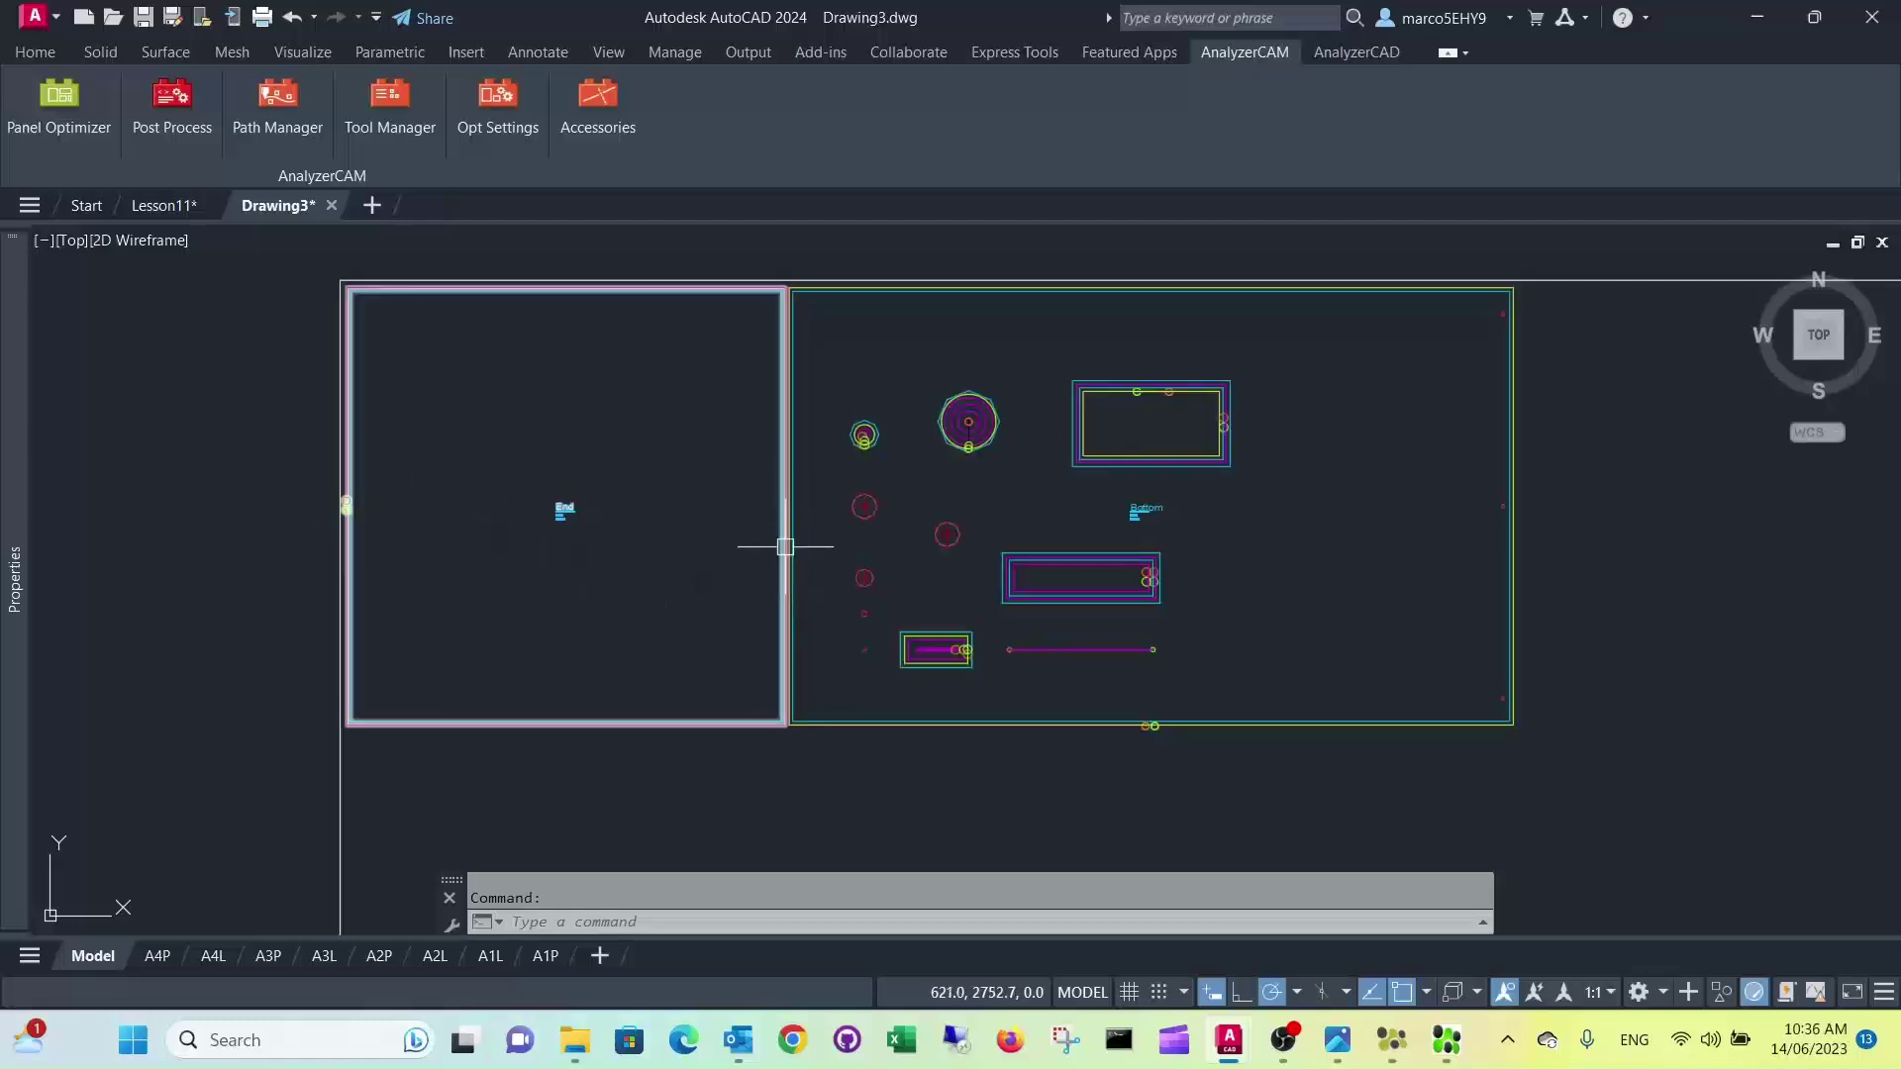
scroll(791, 768, up, 6)
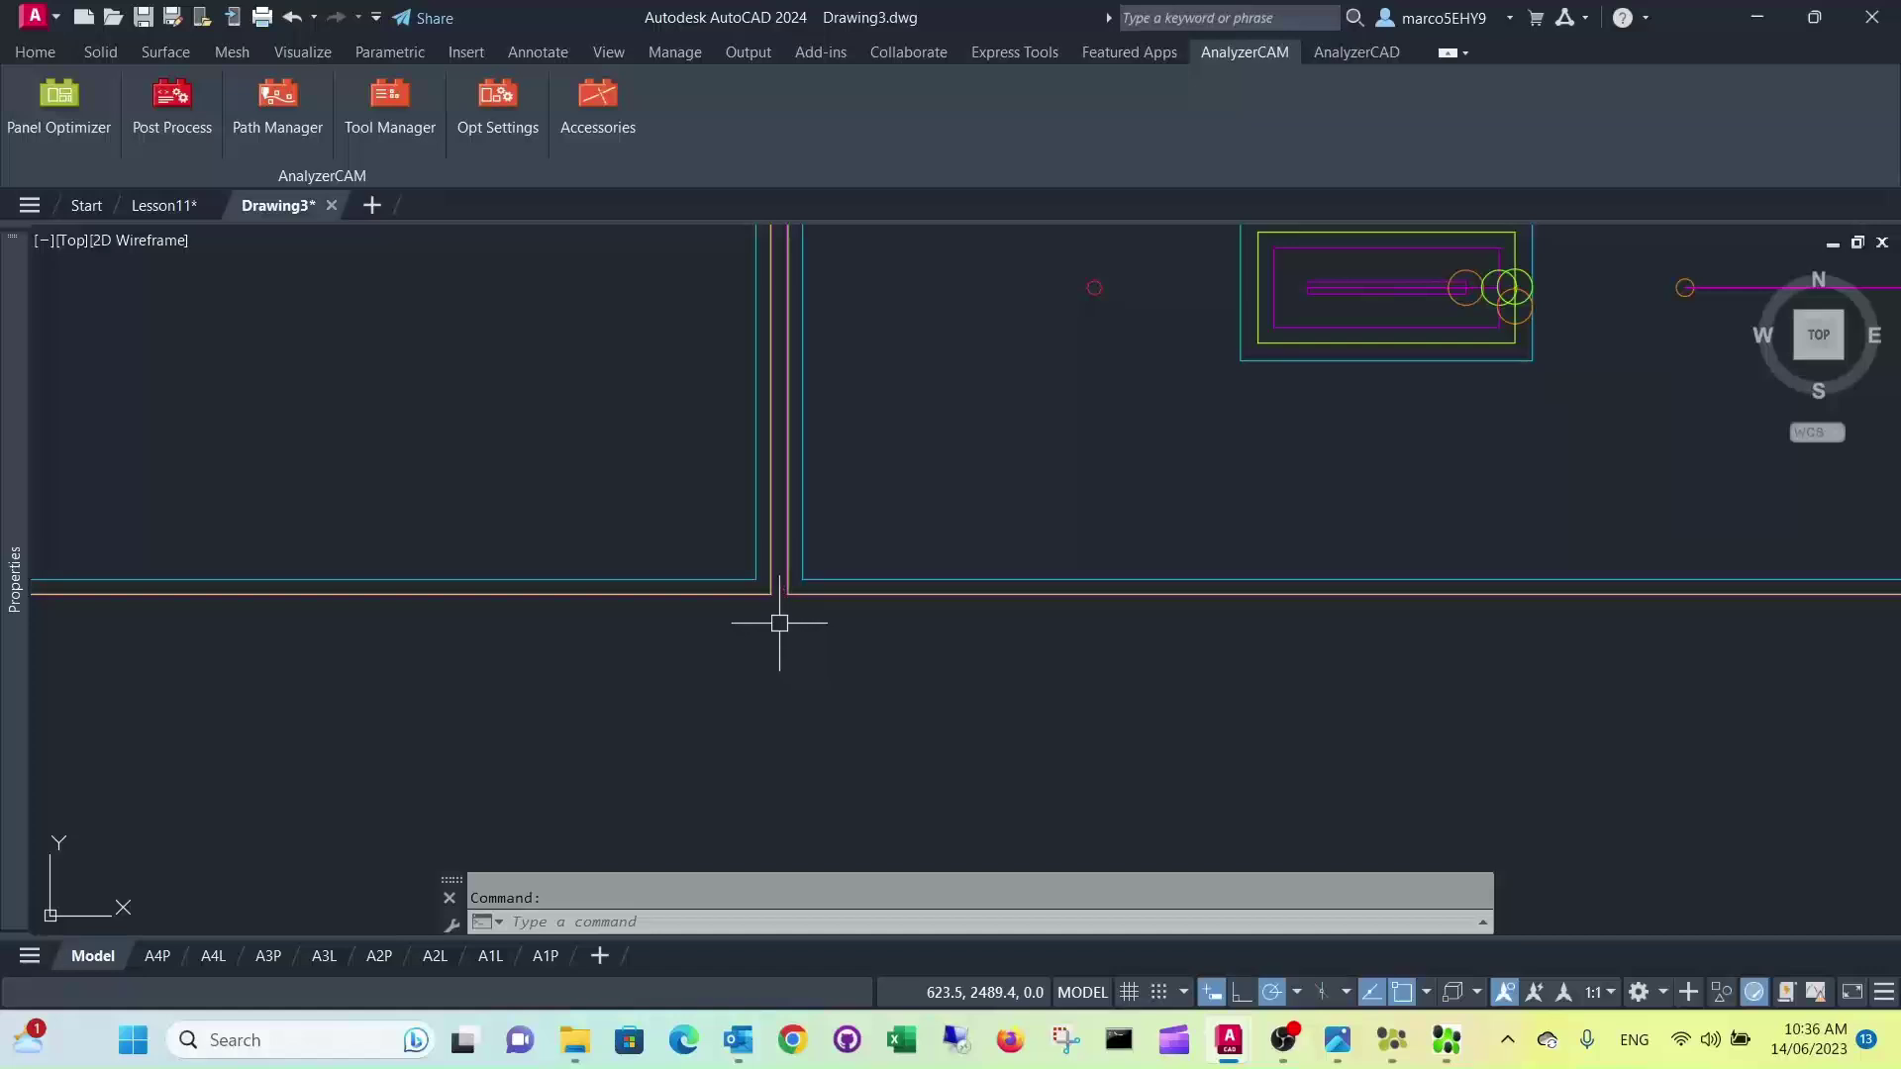
scroll(779, 623, down, 5)
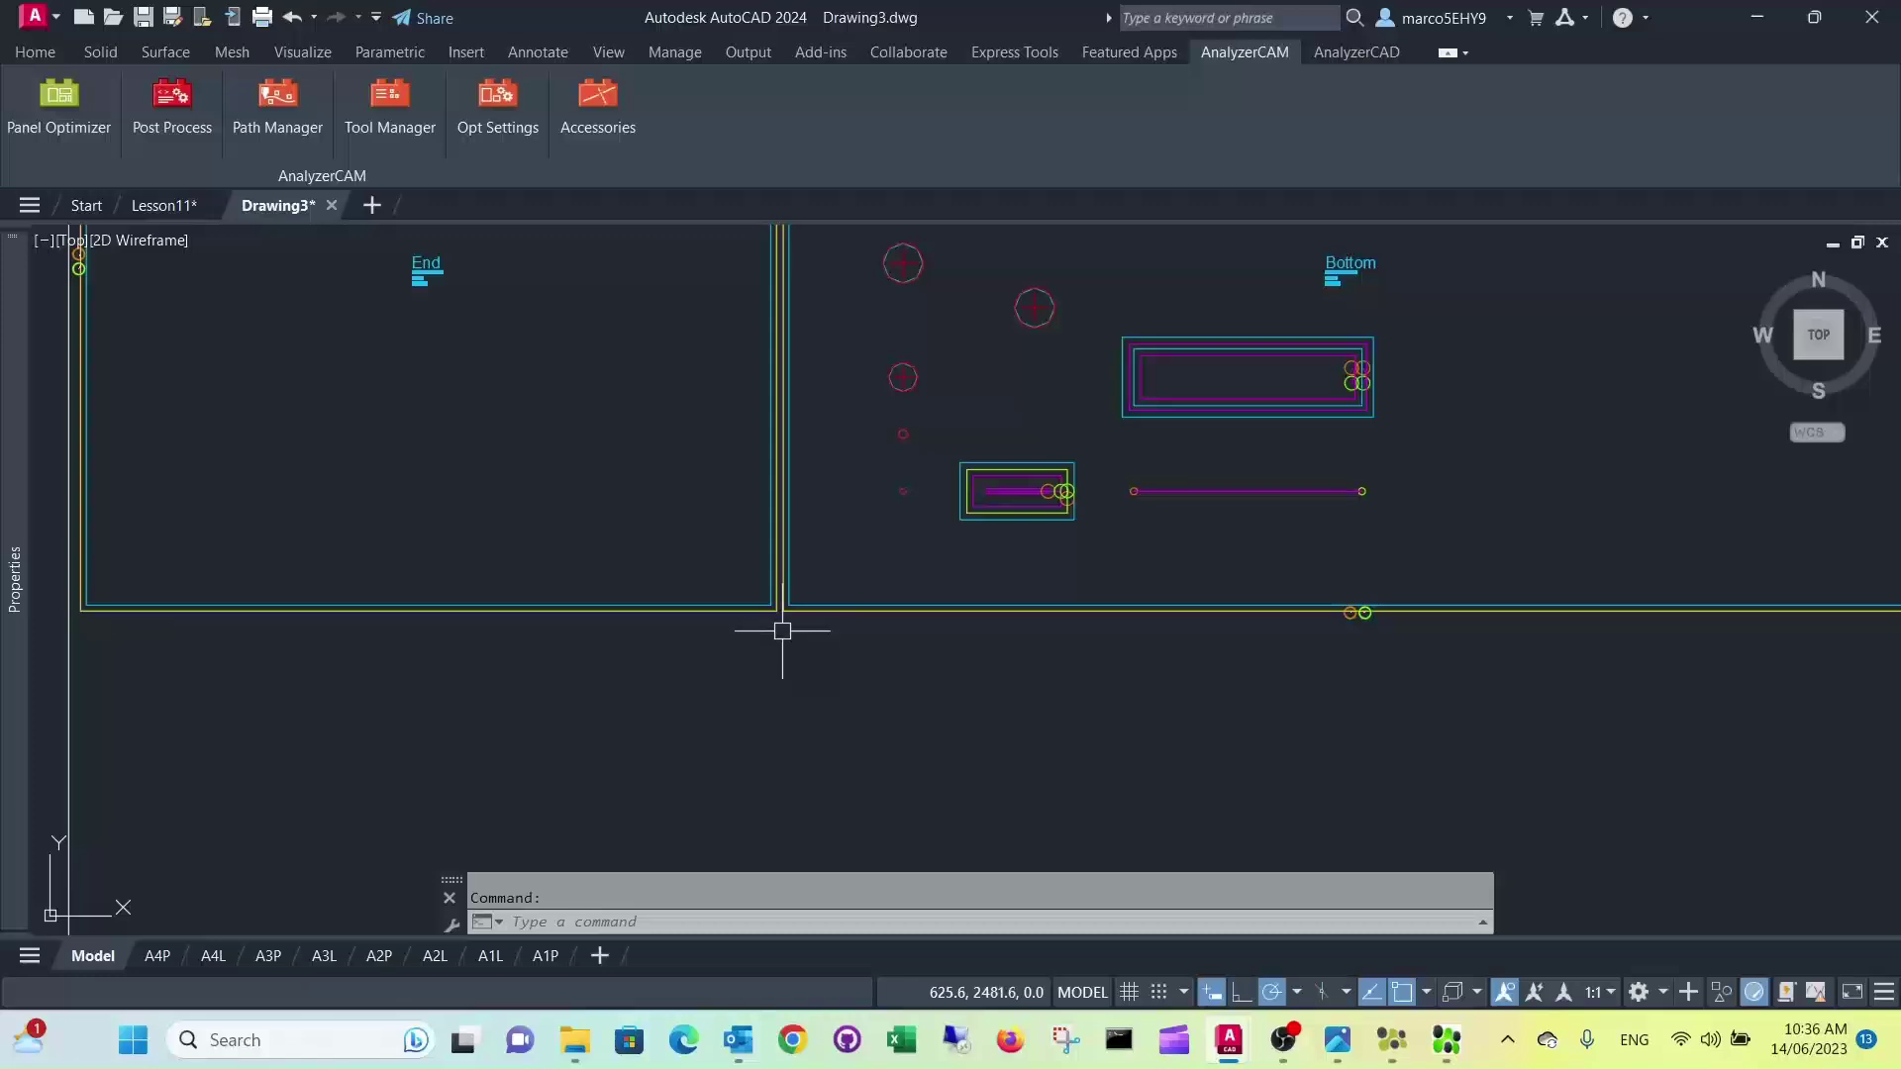
scroll(779, 629, down, 3)
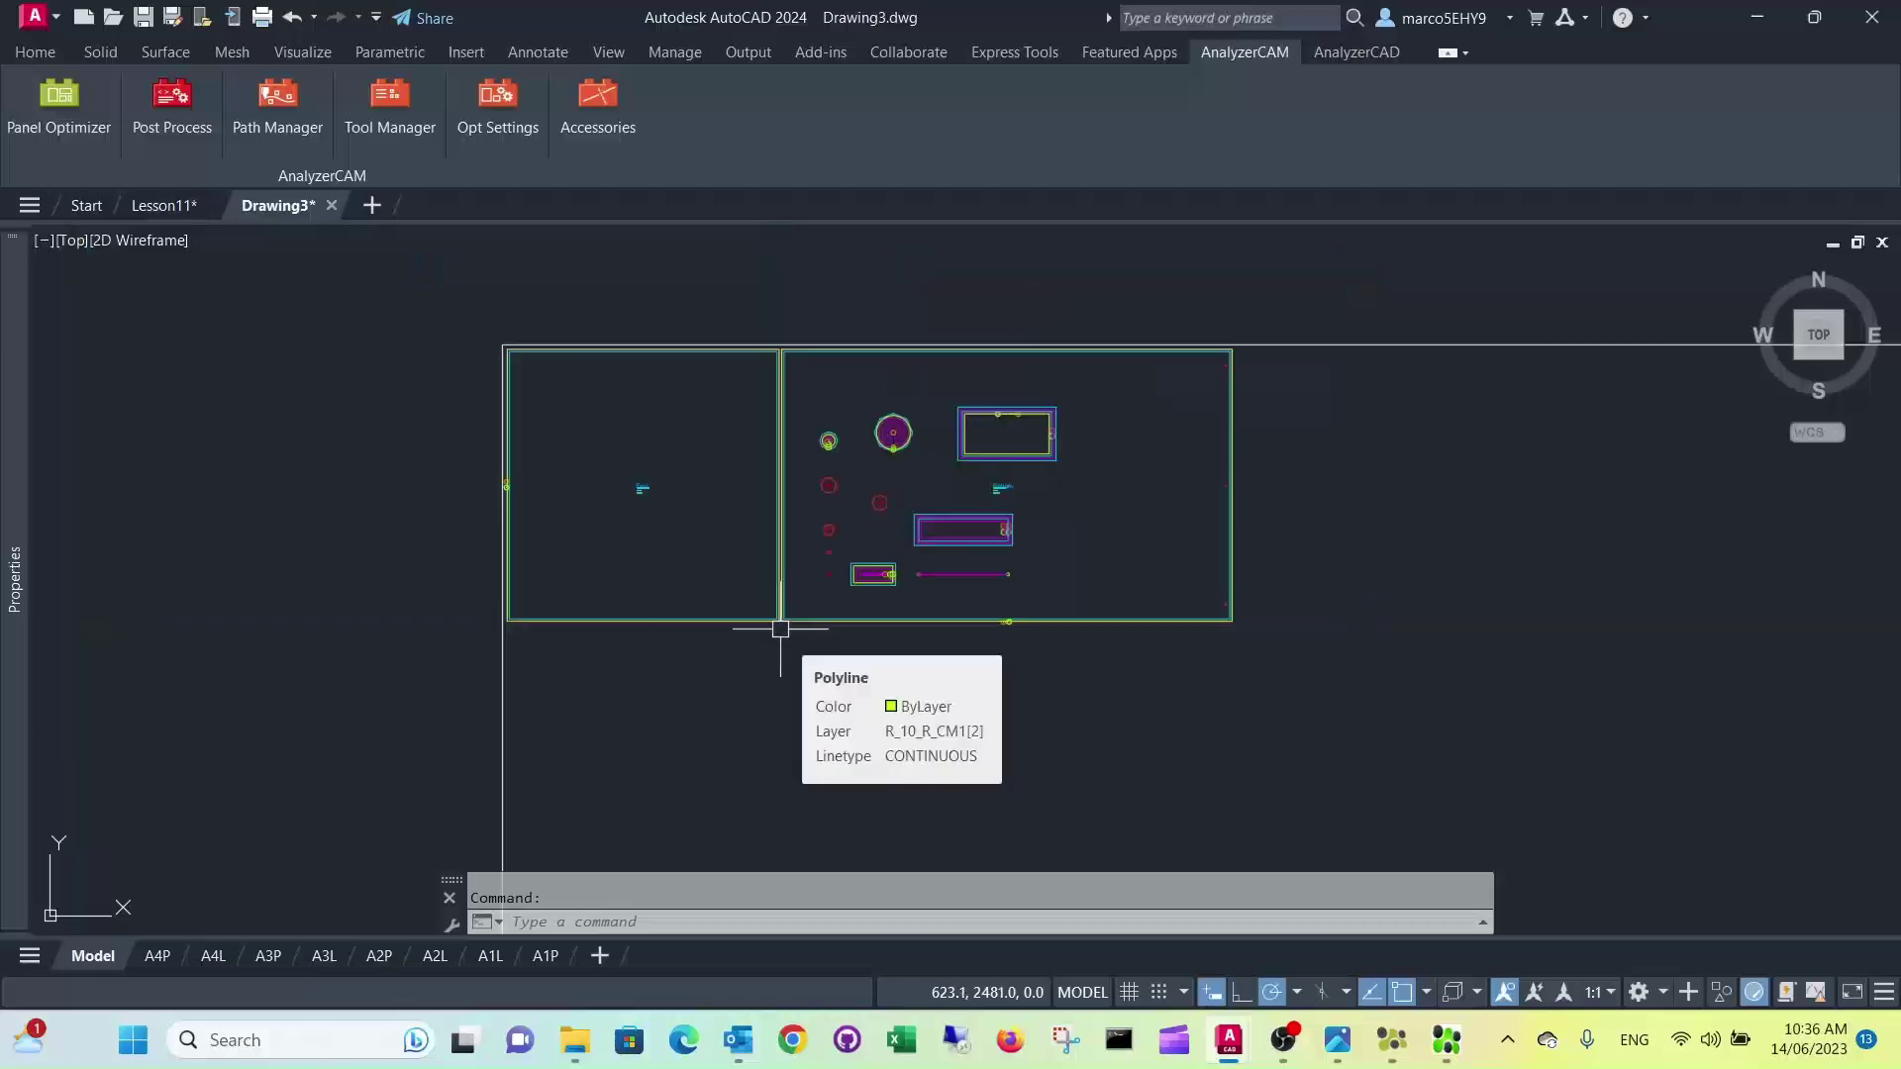
scroll(778, 654, down, 2)
scroll(776, 644, up, 4)
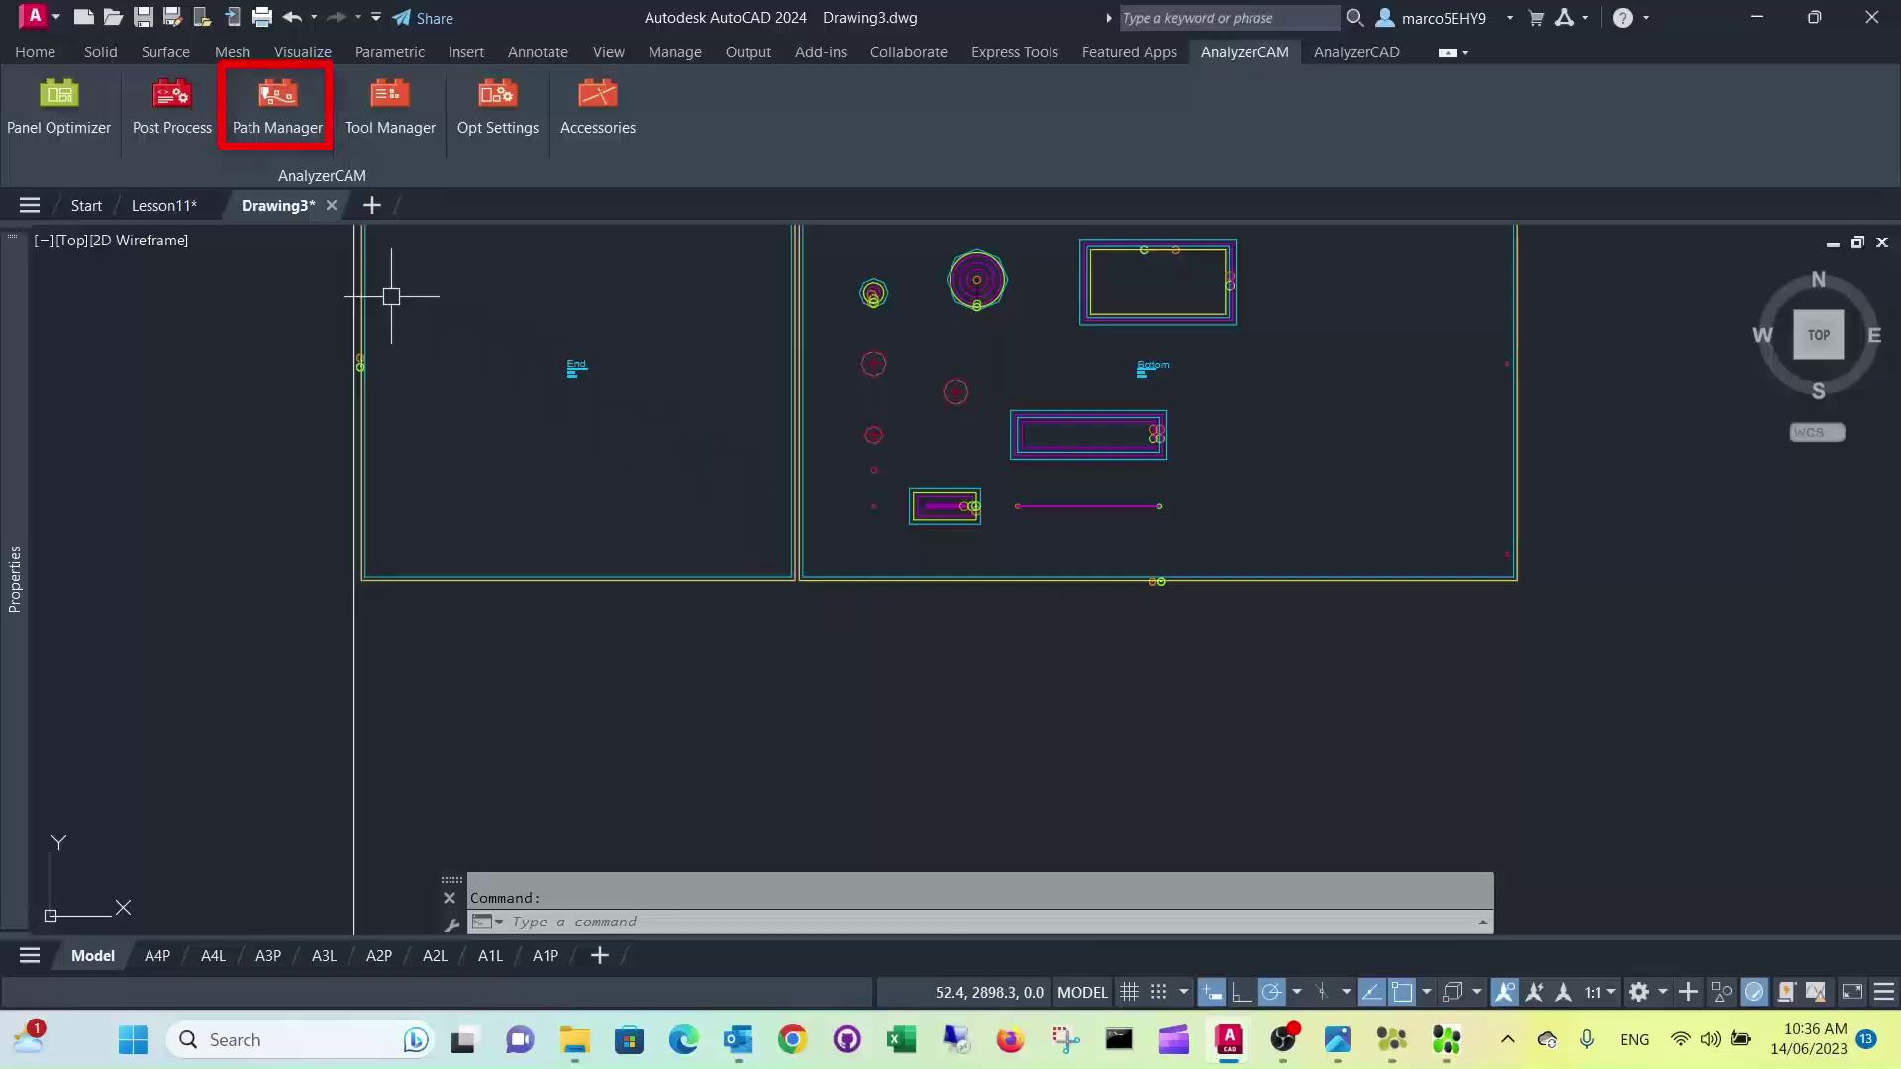
Check the second 12mm Straight tool's settings in the R_12_POCKET toolpath, including its final depth, and leave the toolpath without saving.
click(278, 99)
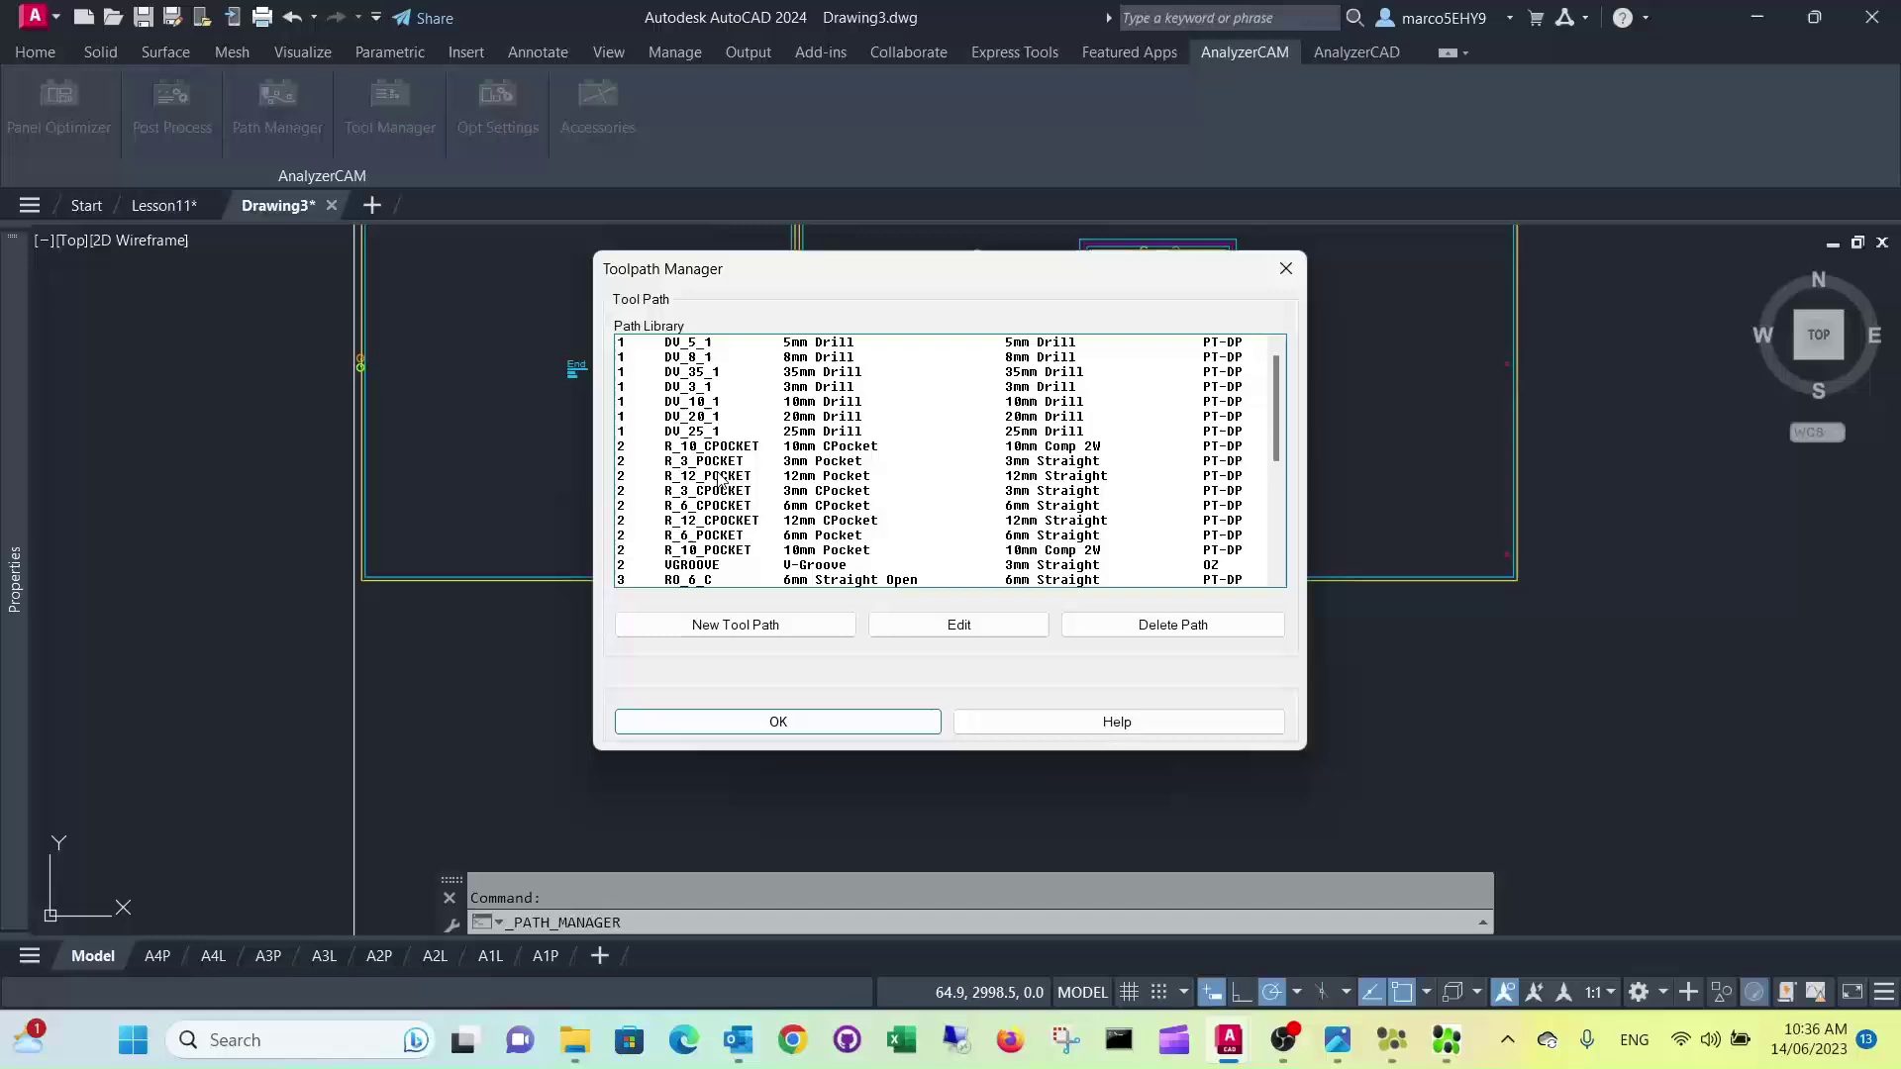
click(722, 479)
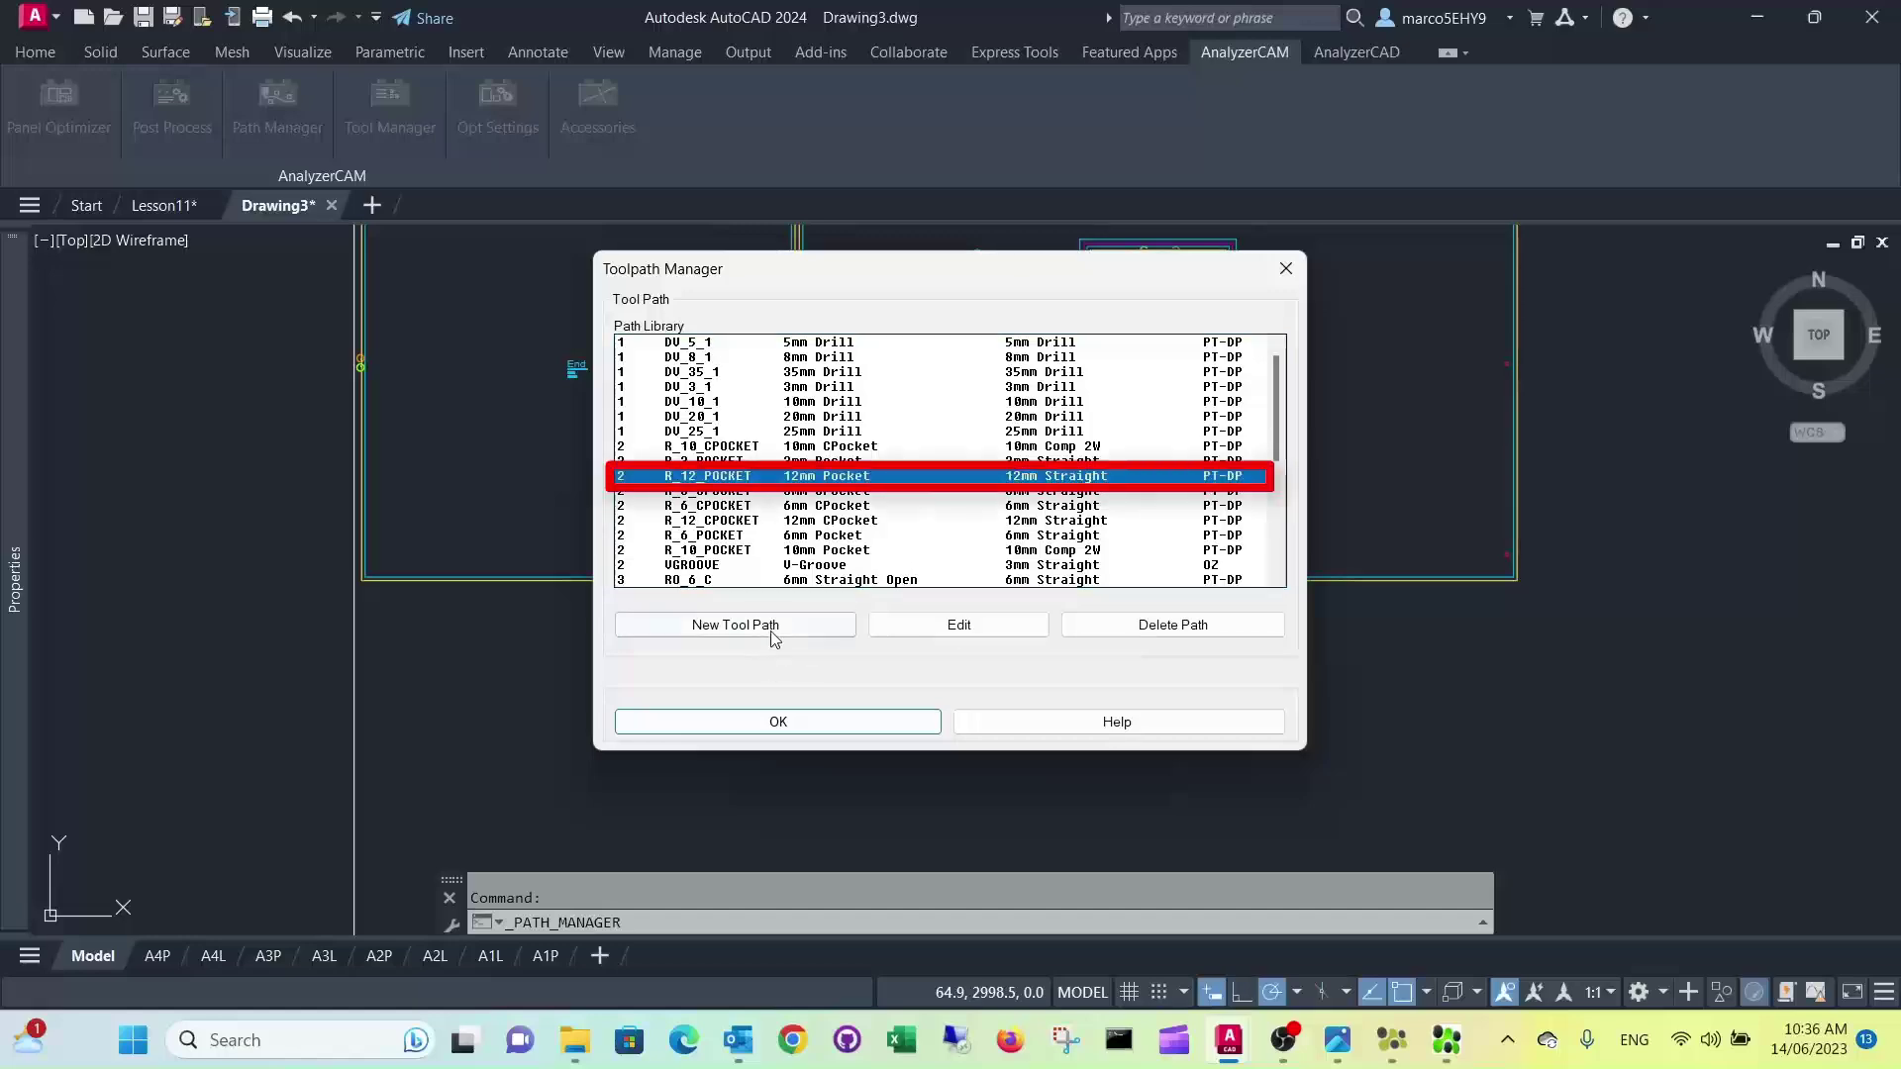
click(959, 625)
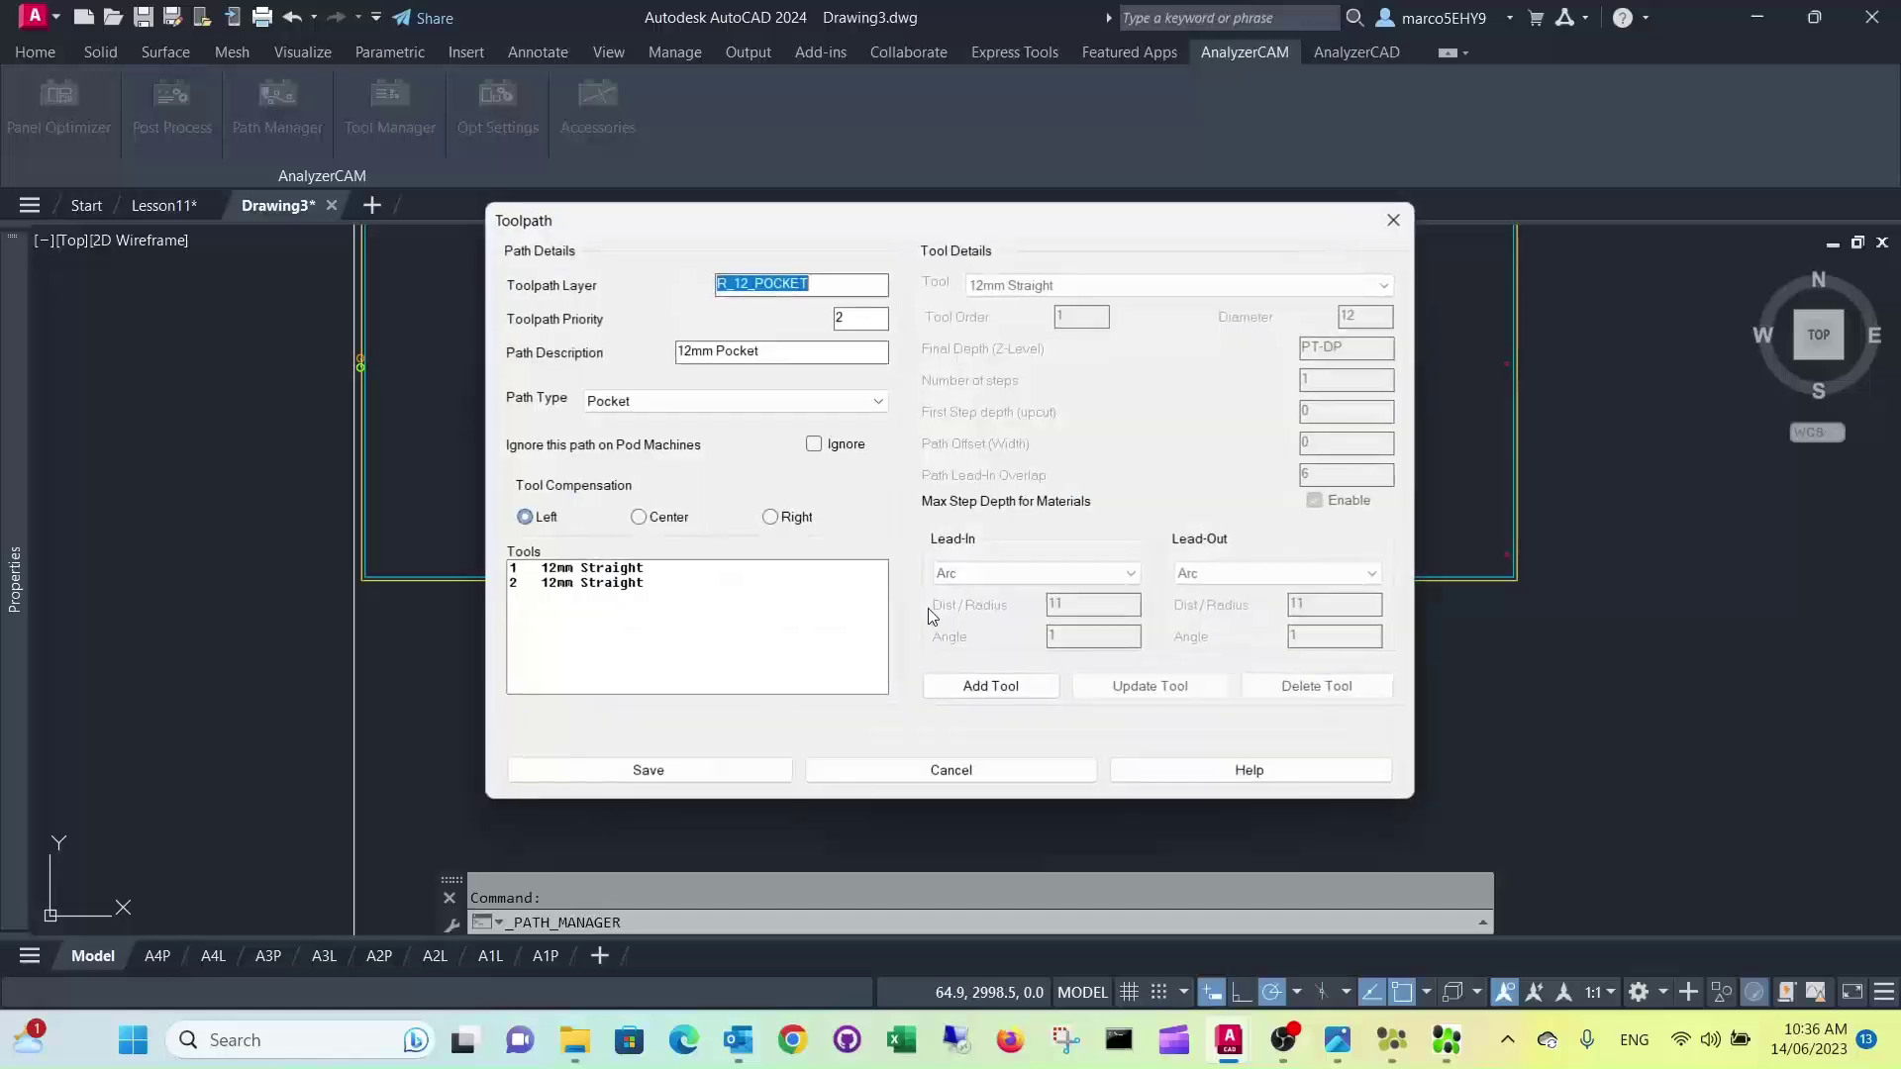
click(567, 586)
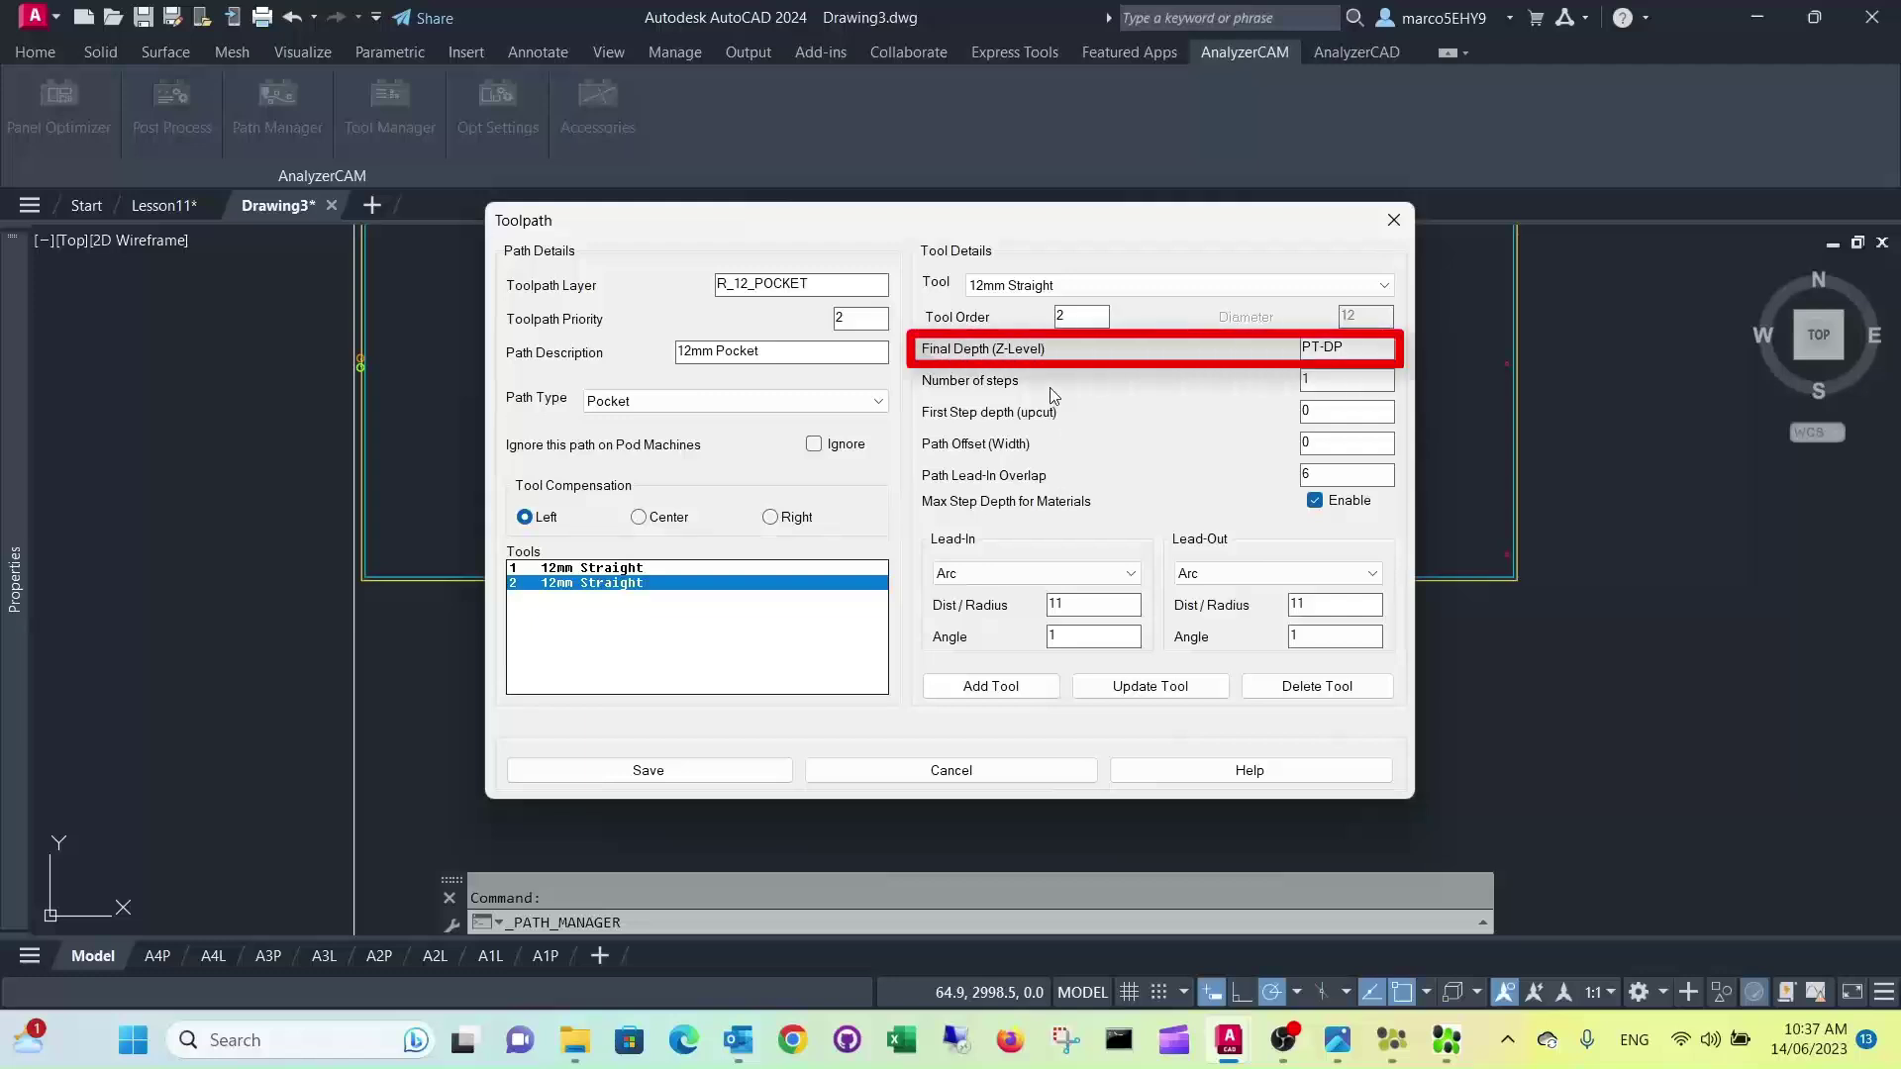
click(936, 771)
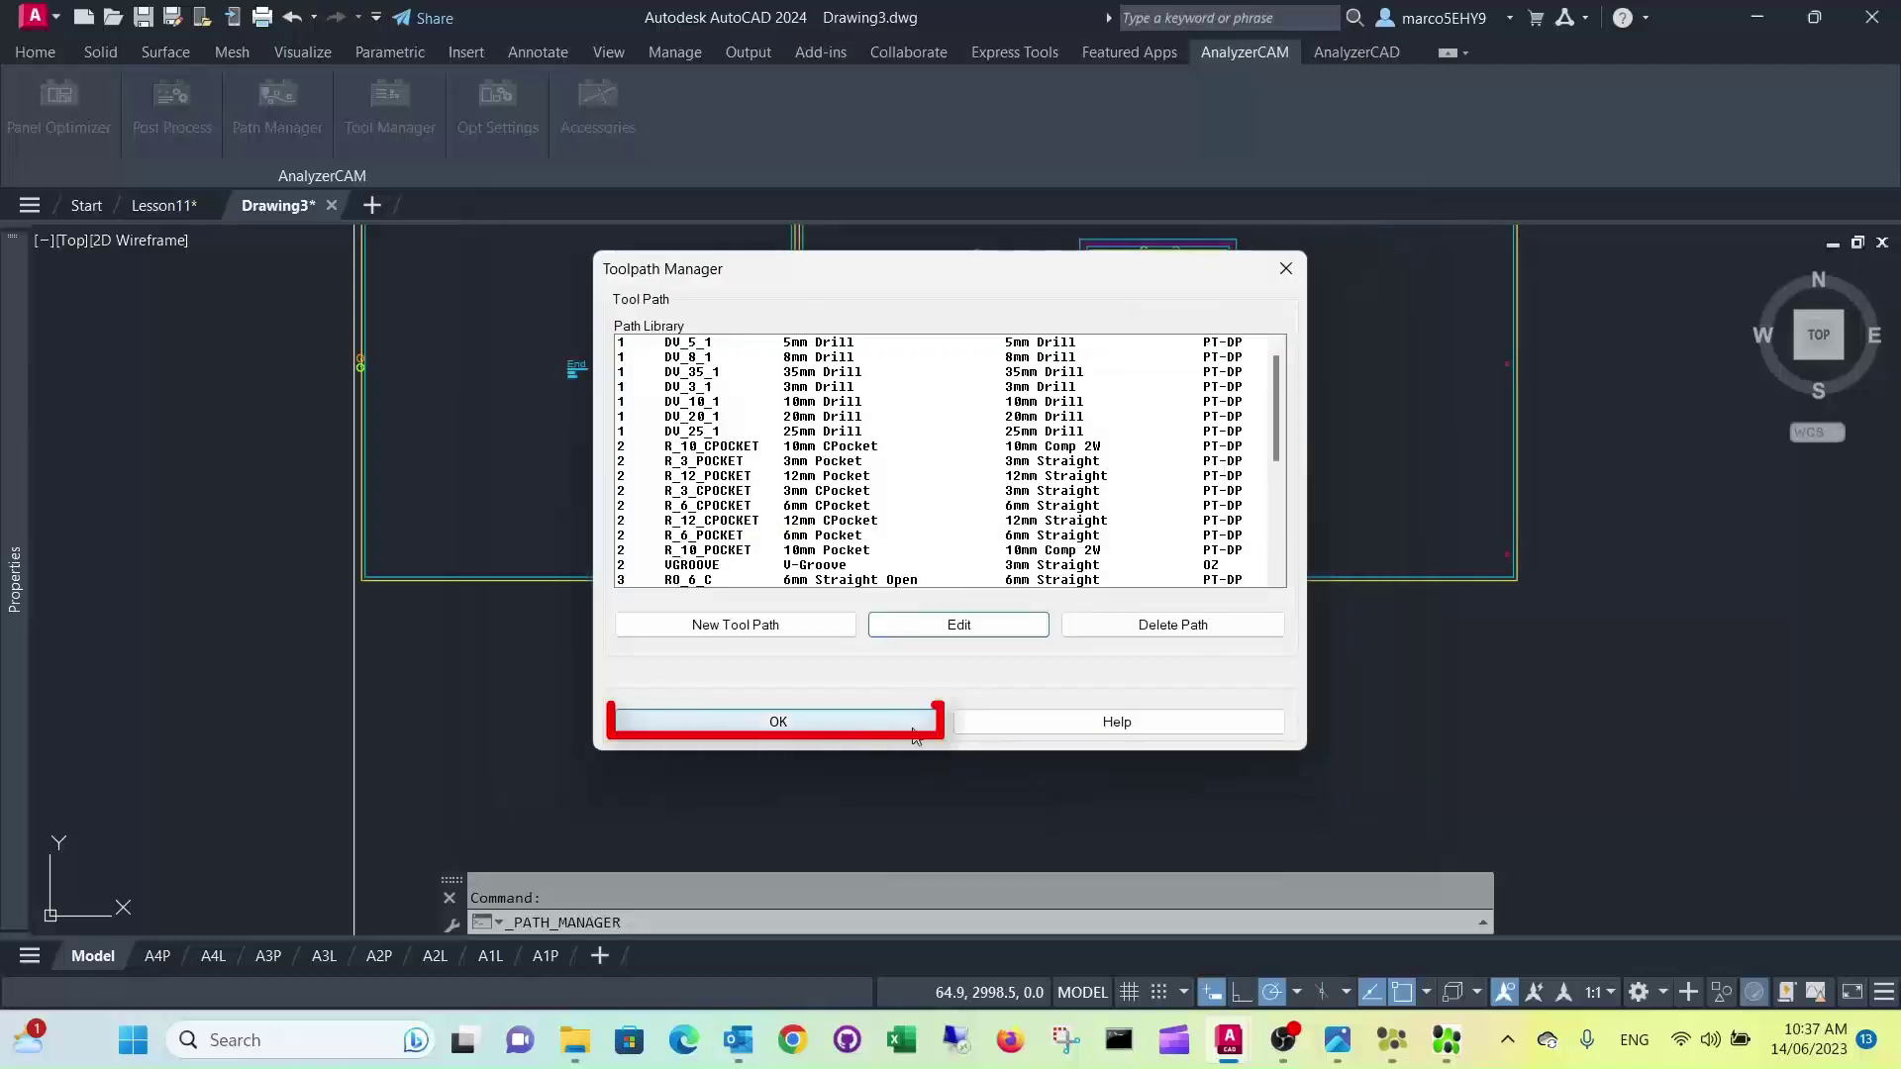